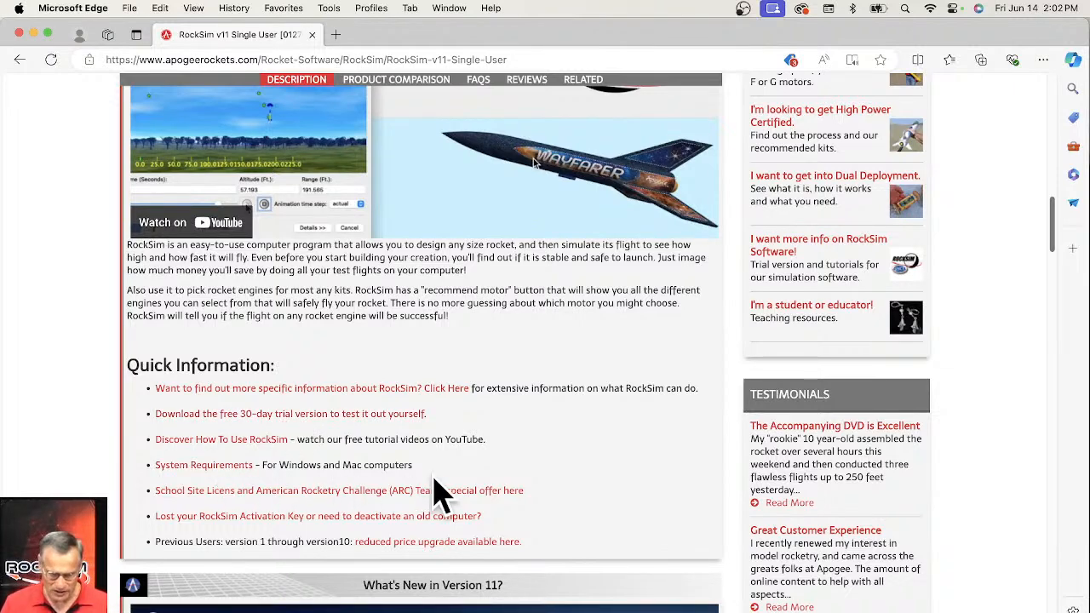
- Look through the RockSim v11 product page down to the version 11 news and return to the Apogee home page
scroll(432, 420, "down", 5)
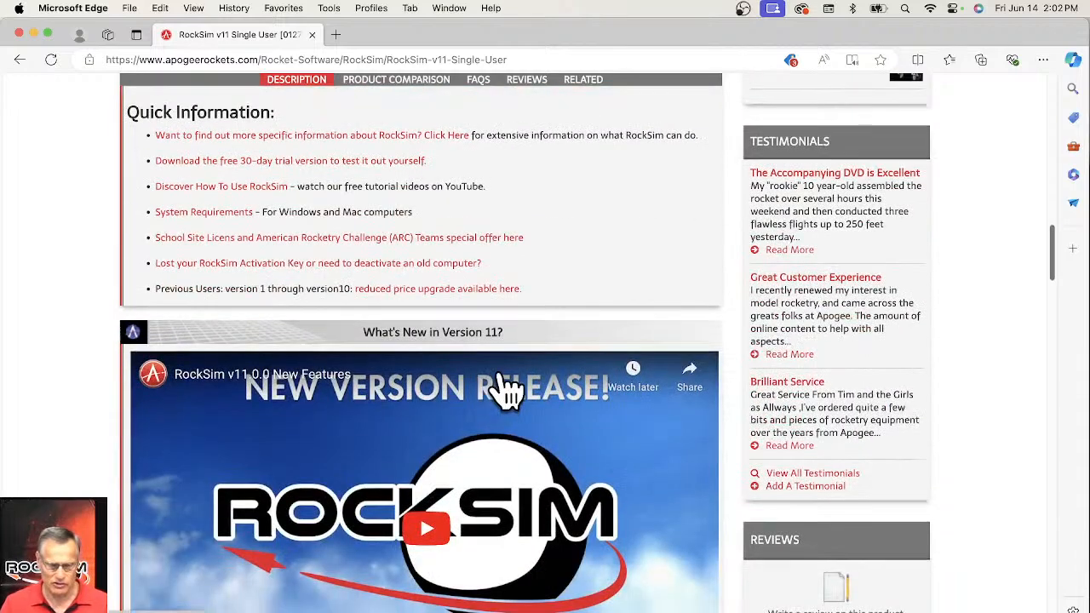
scroll(508, 390, "down", 3)
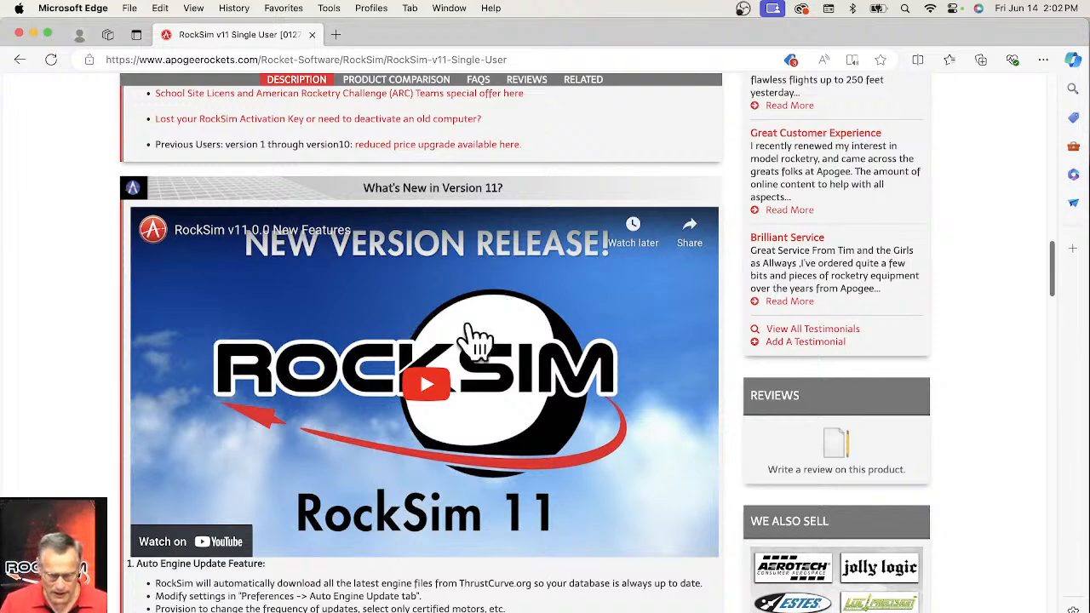
scroll(477, 341, "up", 10)
scroll(466, 340, "up", 10)
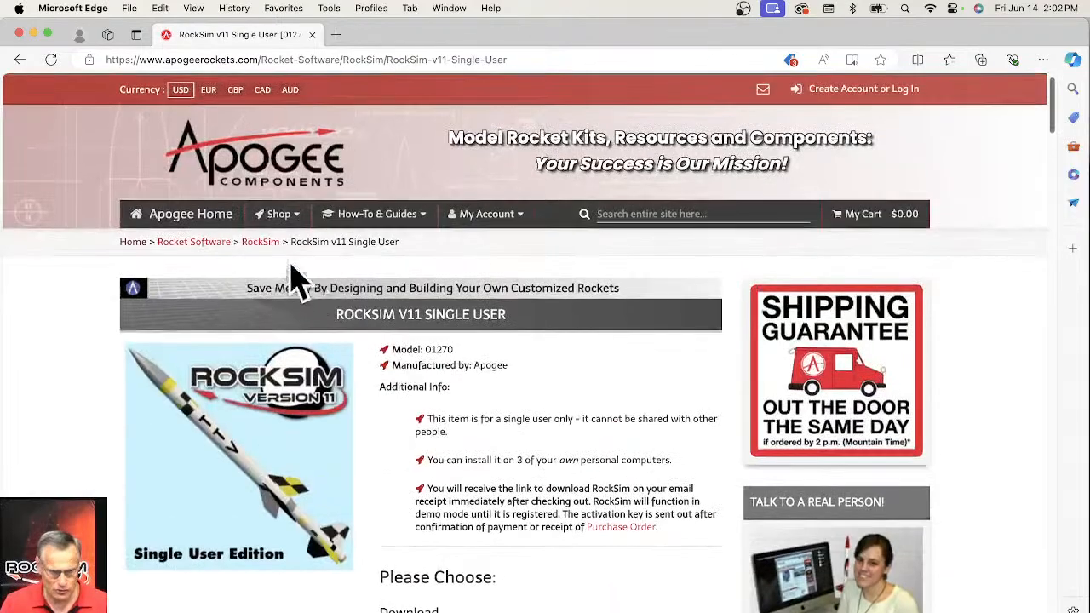
left_click(208, 223)
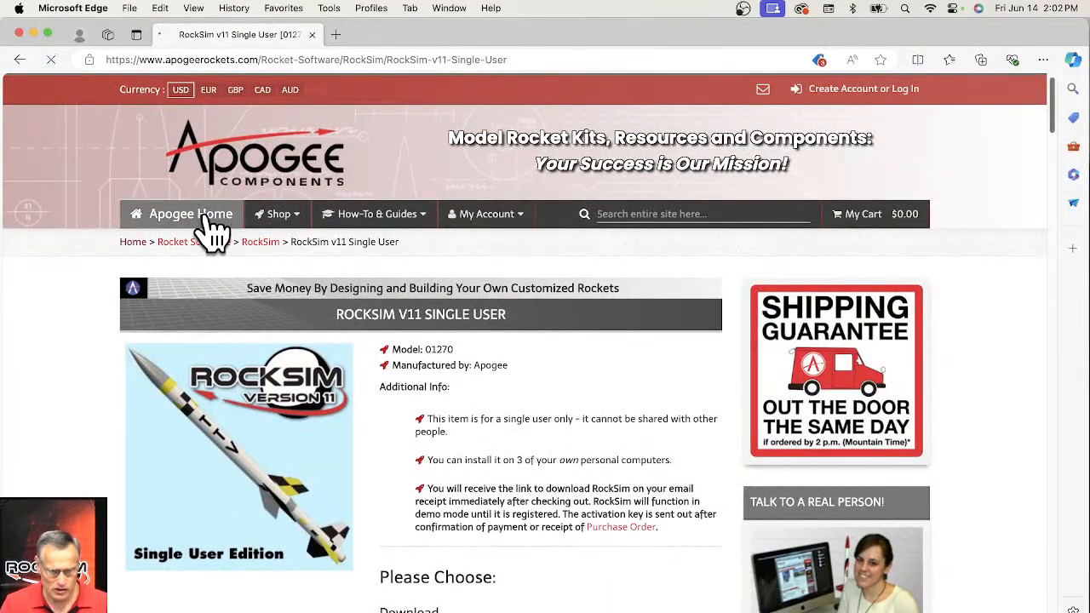
- Find the free weekly RockSim training section on the home page, highlight its heading and open the RS Live Training page
scroll(434, 322, "down", 5)
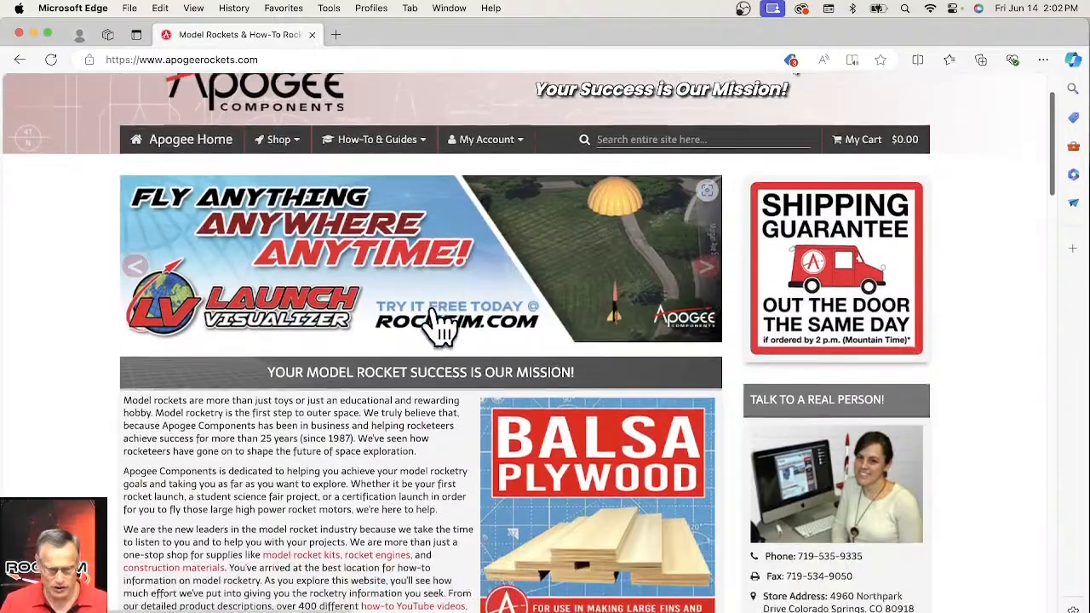
scroll(435, 319, "down", 4)
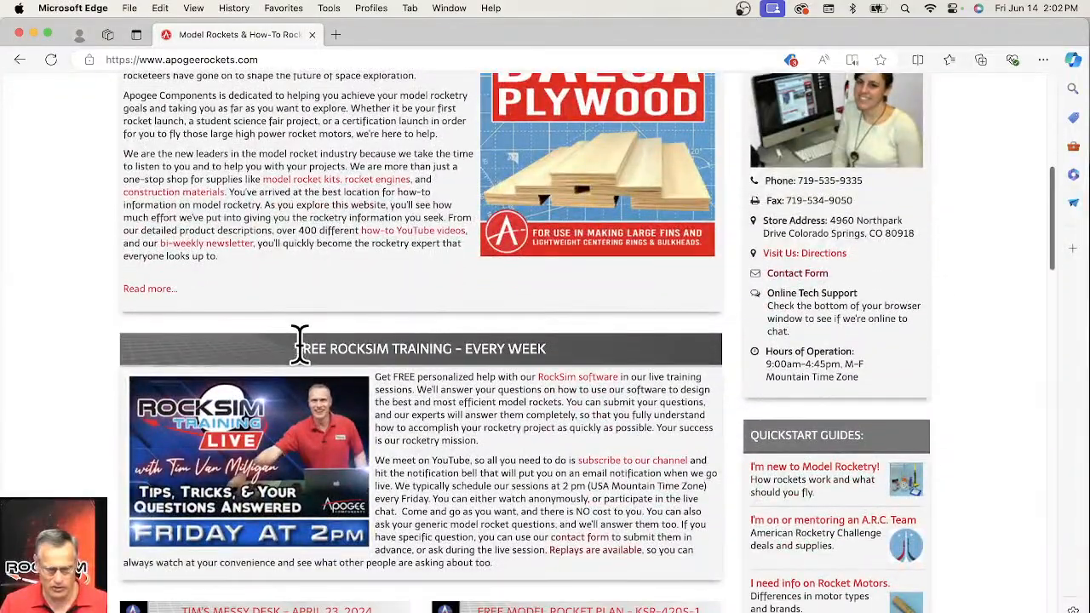
left_click_drag(298, 348, 613, 362)
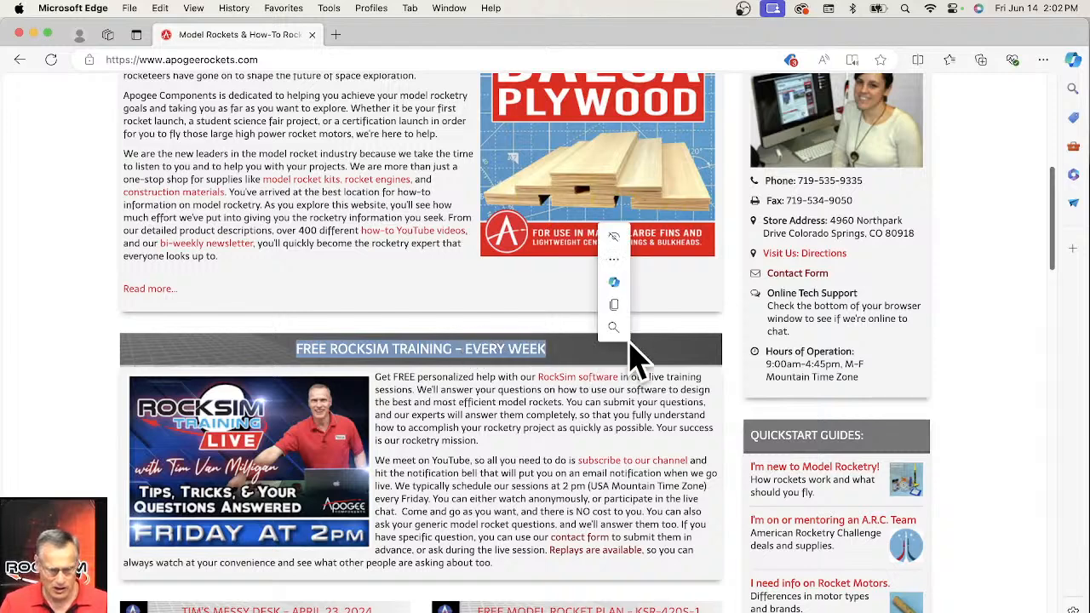
left_click(276, 423)
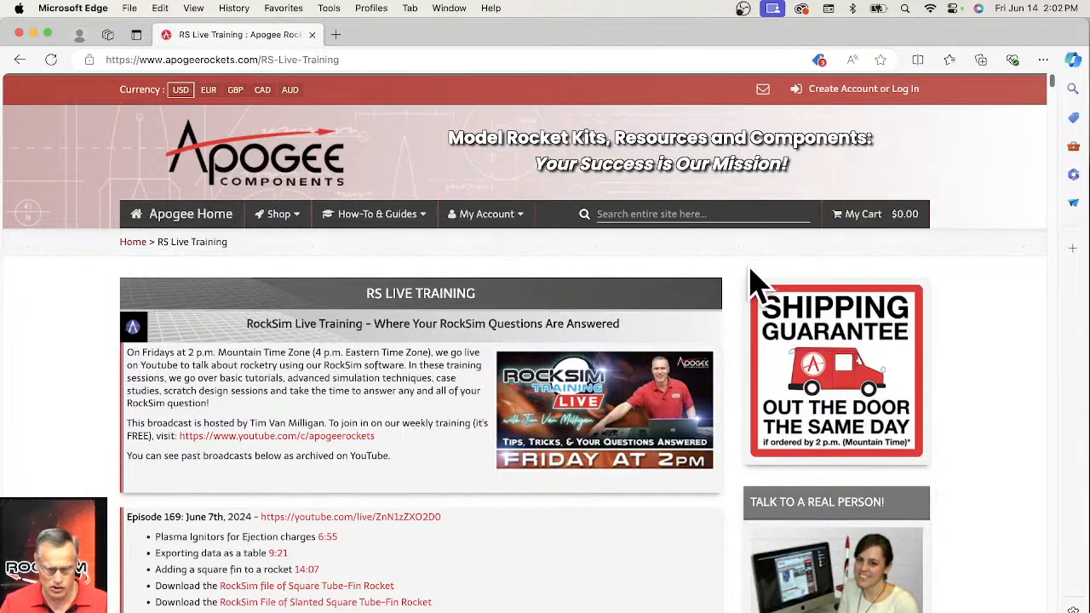
- Examine the RS Live Training page's introduction and its list of archived episodes and topics
scroll(710, 287, "down", 3)
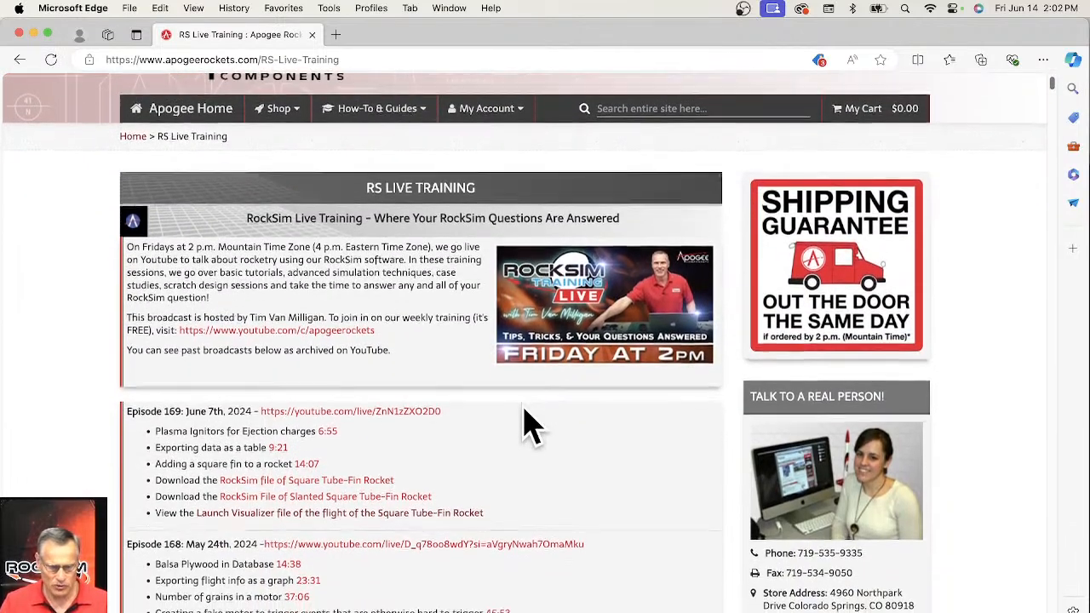
scroll(527, 423, "down", 2)
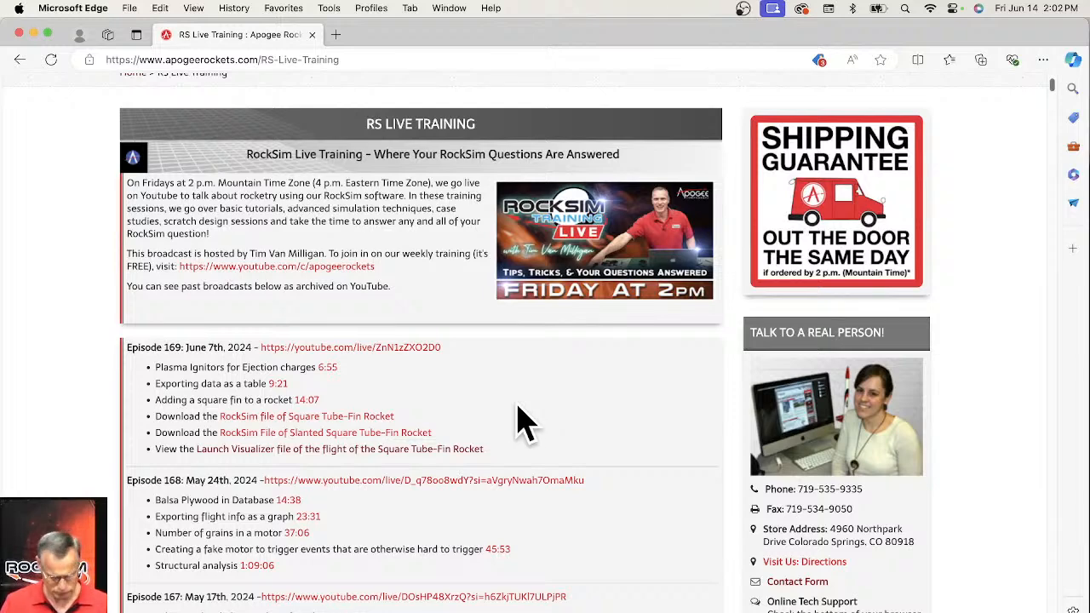
scroll(439, 412, "down", 1)
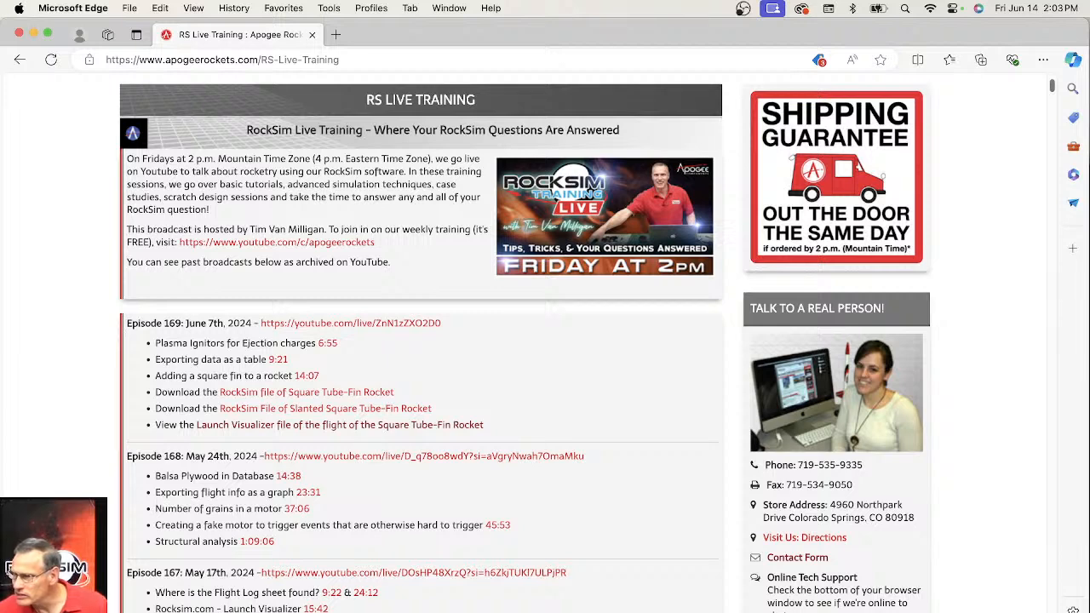
key("super+Tab")
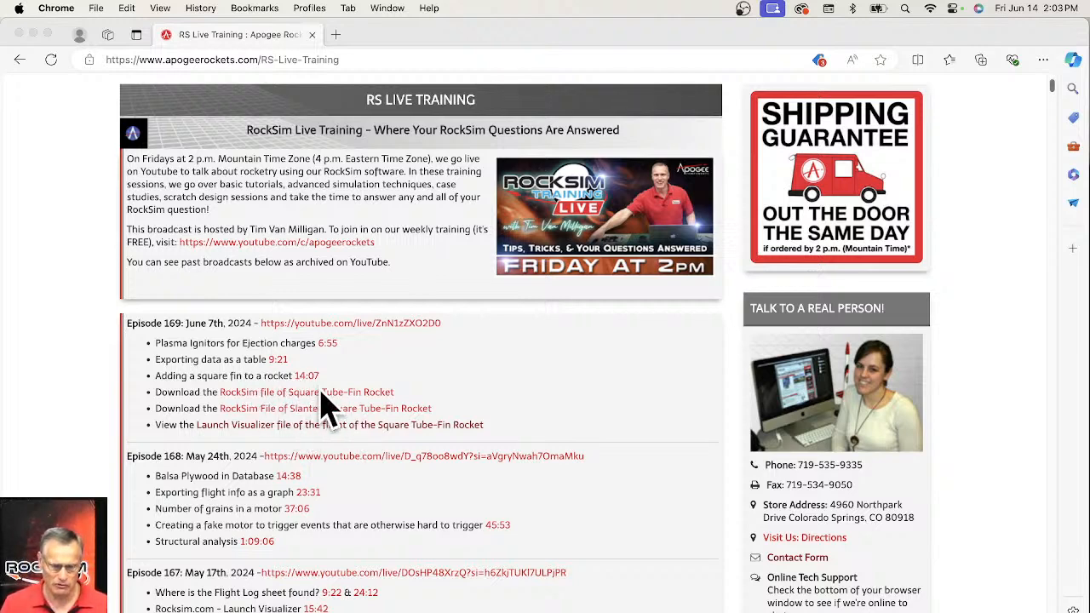
left_click(439, 395)
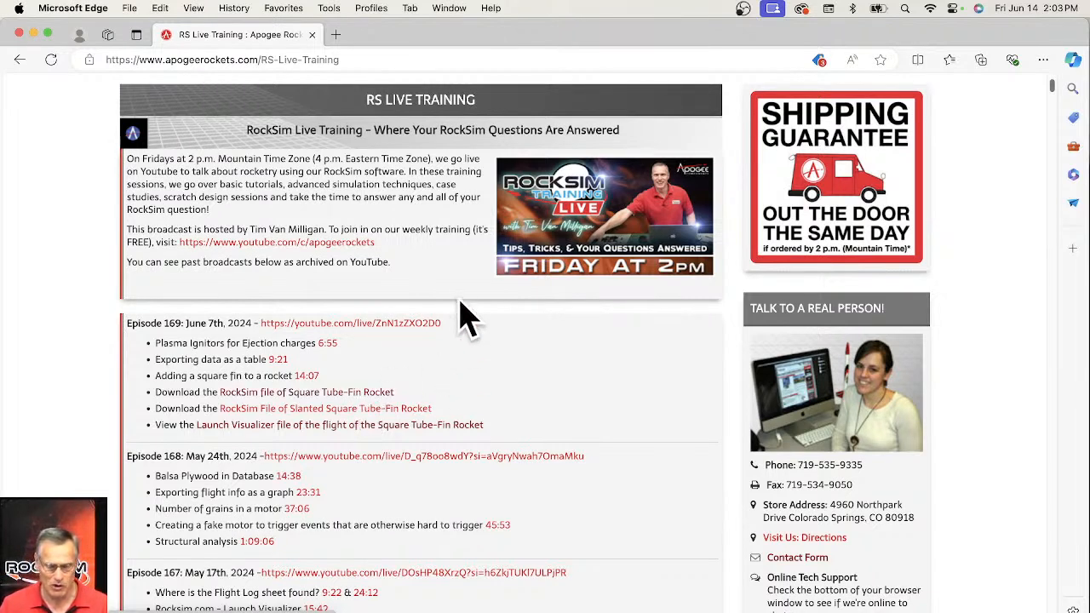
scroll(435, 340, "up", 5)
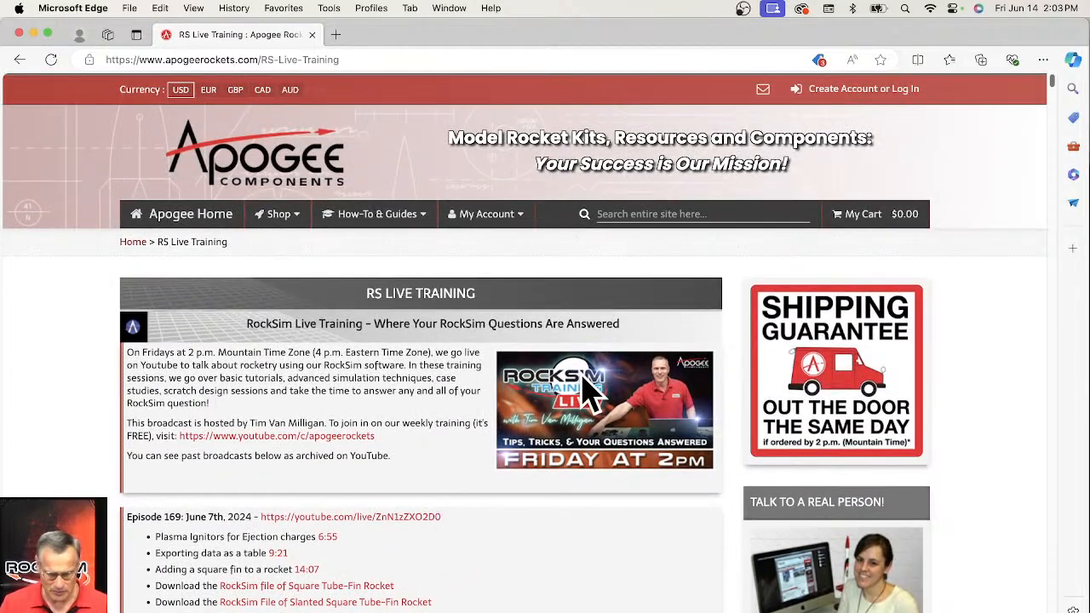
scroll(437, 377, "down", 4)
scroll(438, 395, "down", 7)
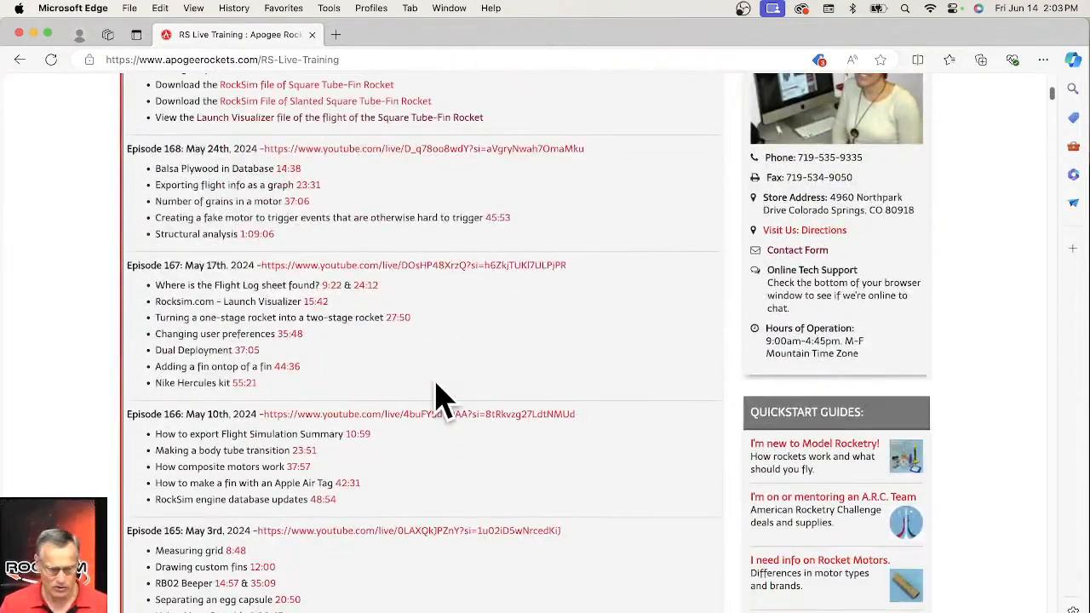
scroll(417, 400, "down", 1)
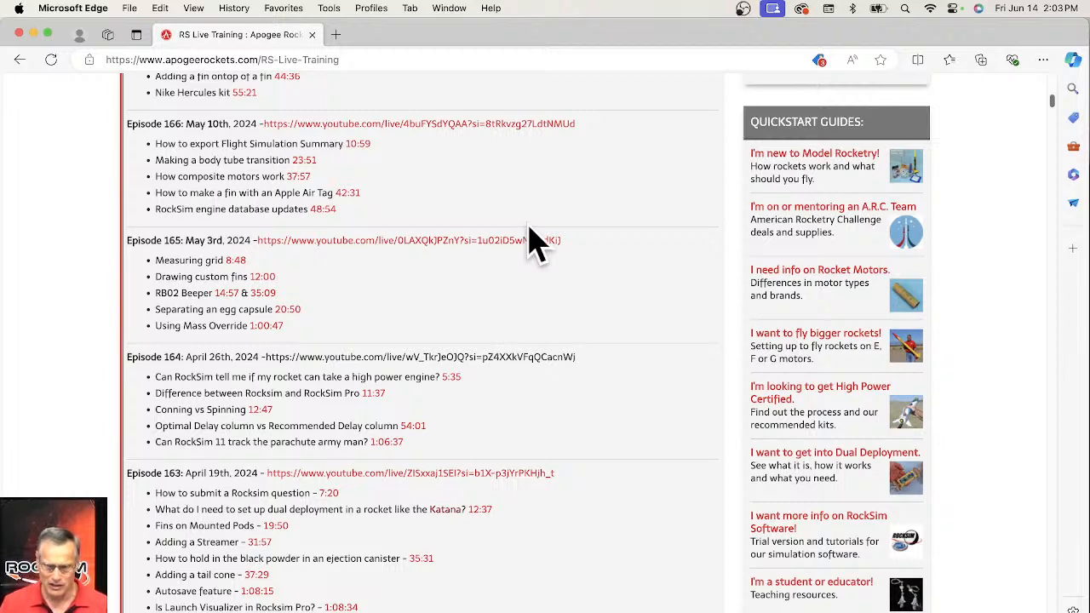
- Search the page for "textures", highlight the "Adding textures to designs" entry of Episode 80 and go to the following match
key("super+f")
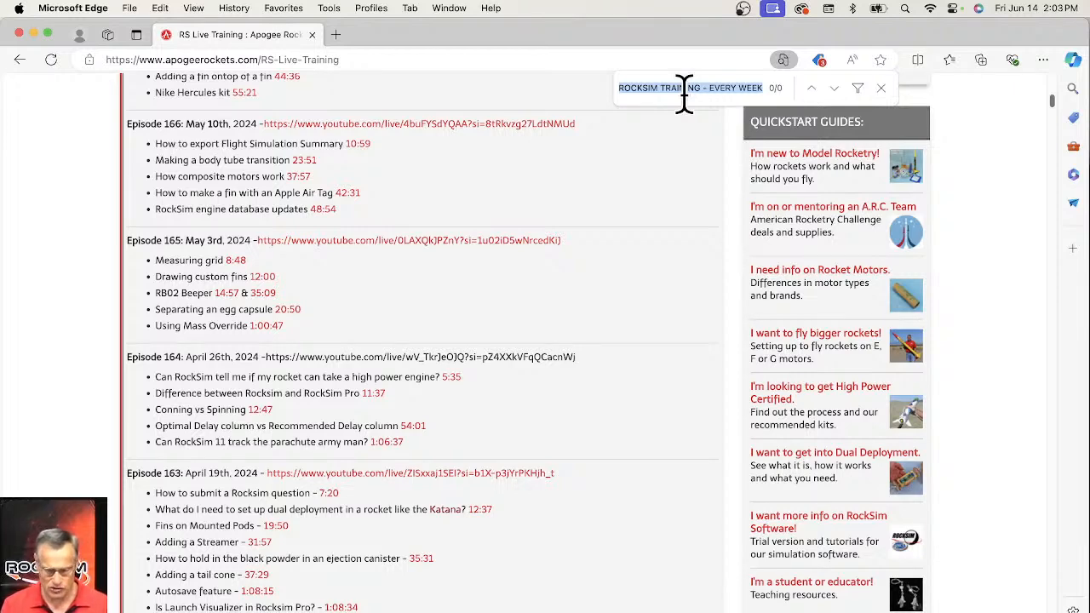
type("textures")
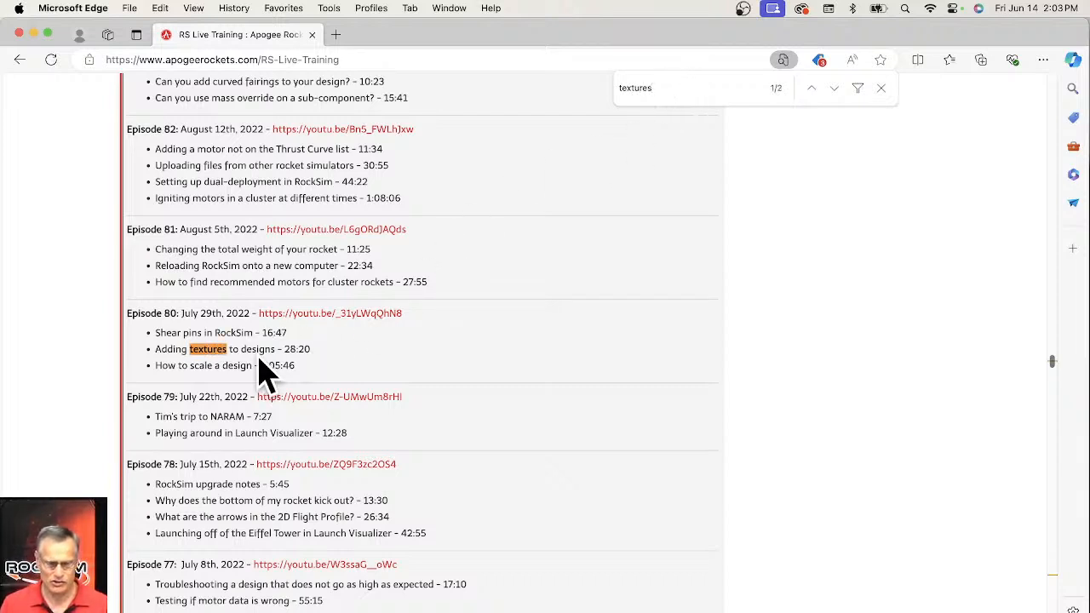
left_click_drag(157, 348, 324, 365)
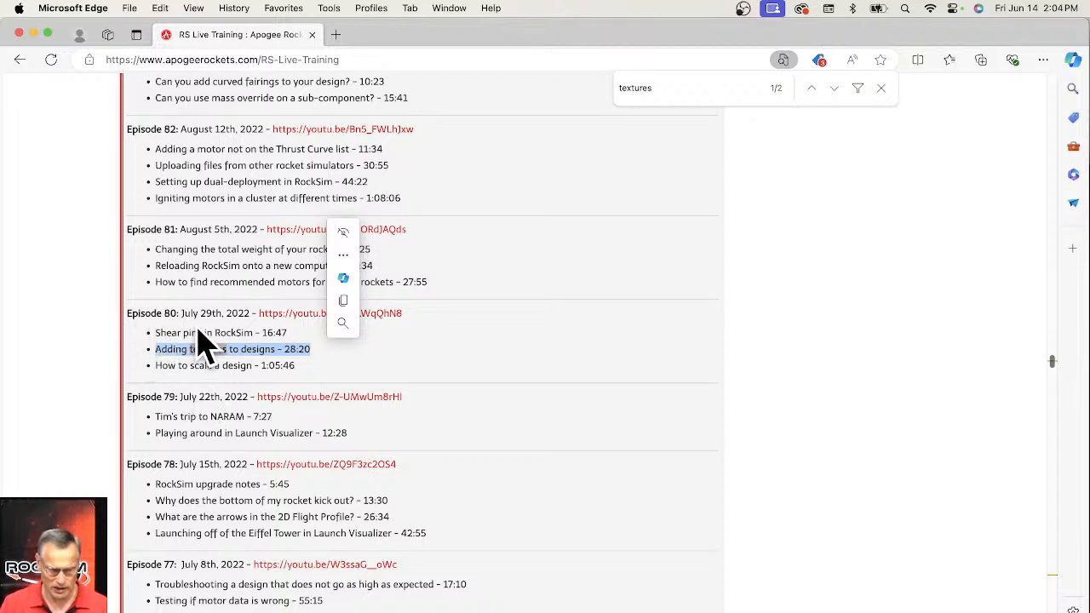
left_click(833, 88)
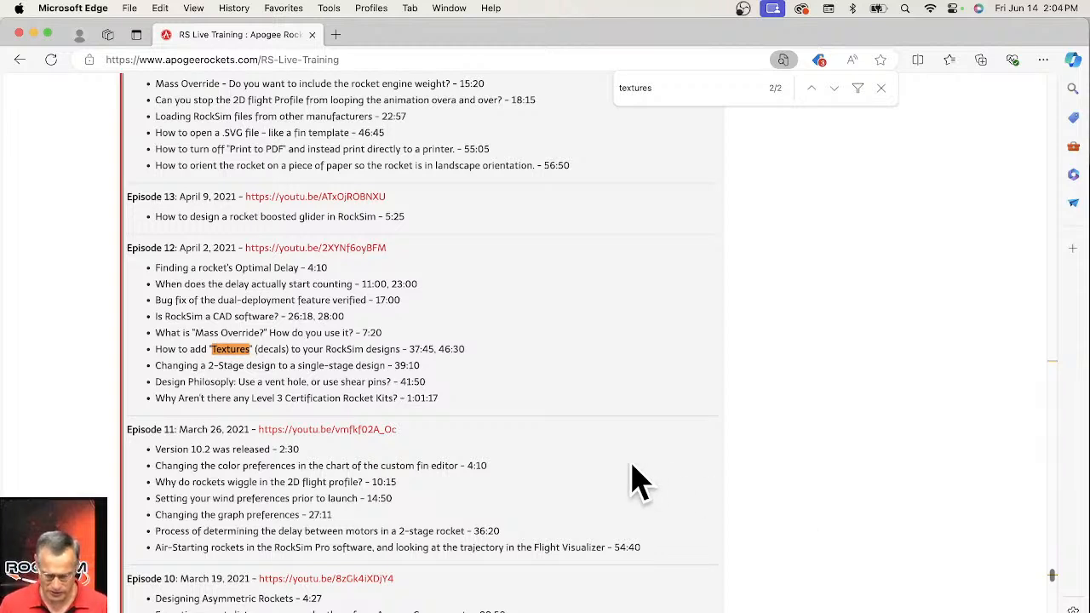
- Switch to RockSim, show the Razzle Dazzle design's components, expand the sustainer's body tube and select its 12" parachute
key("super+Tab")
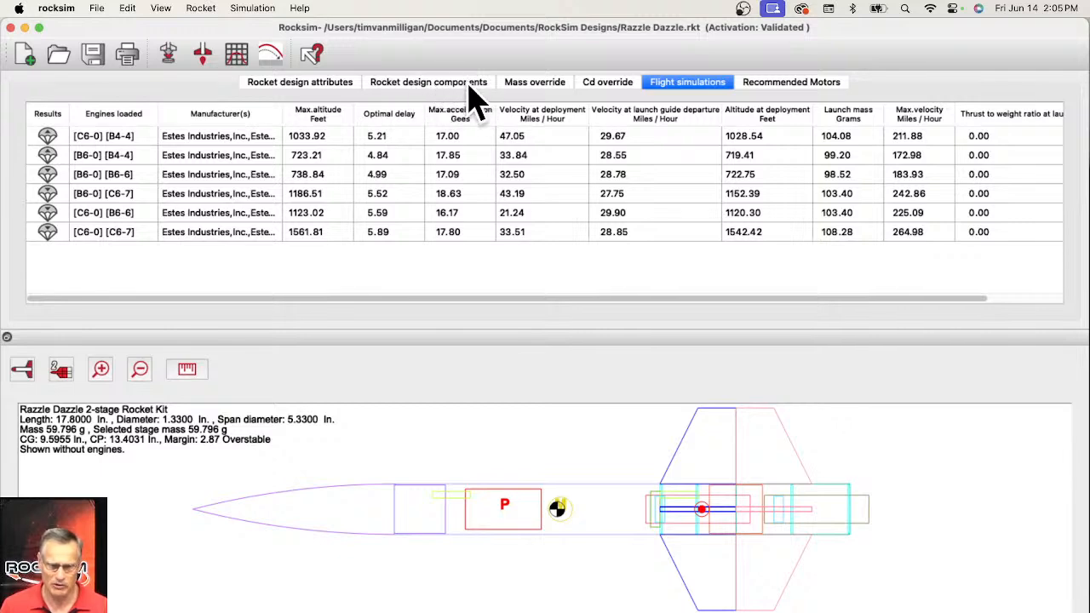
left_click(432, 86)
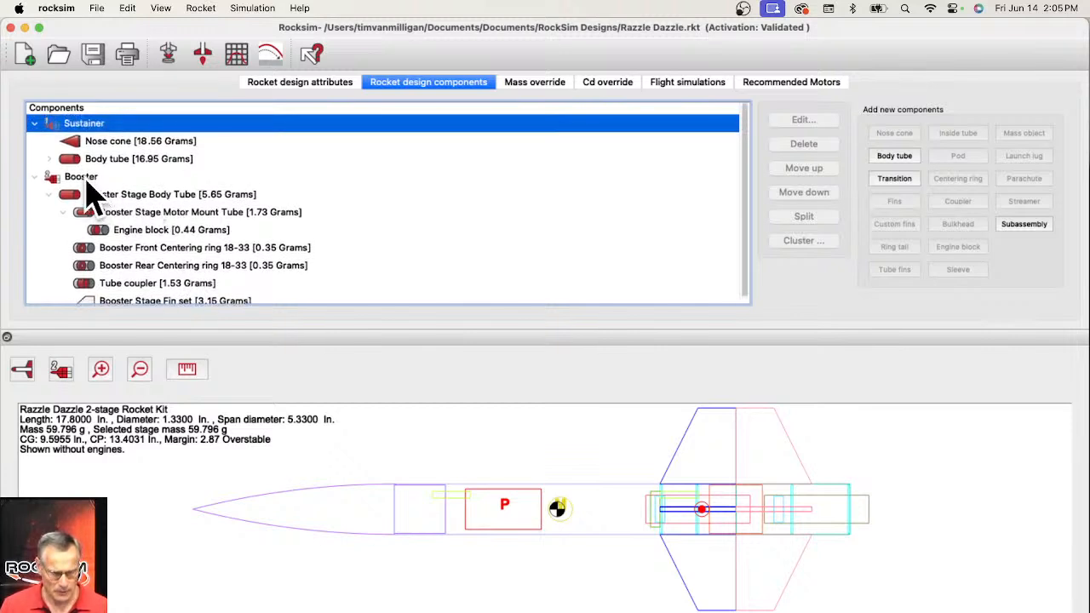
left_click(48, 158)
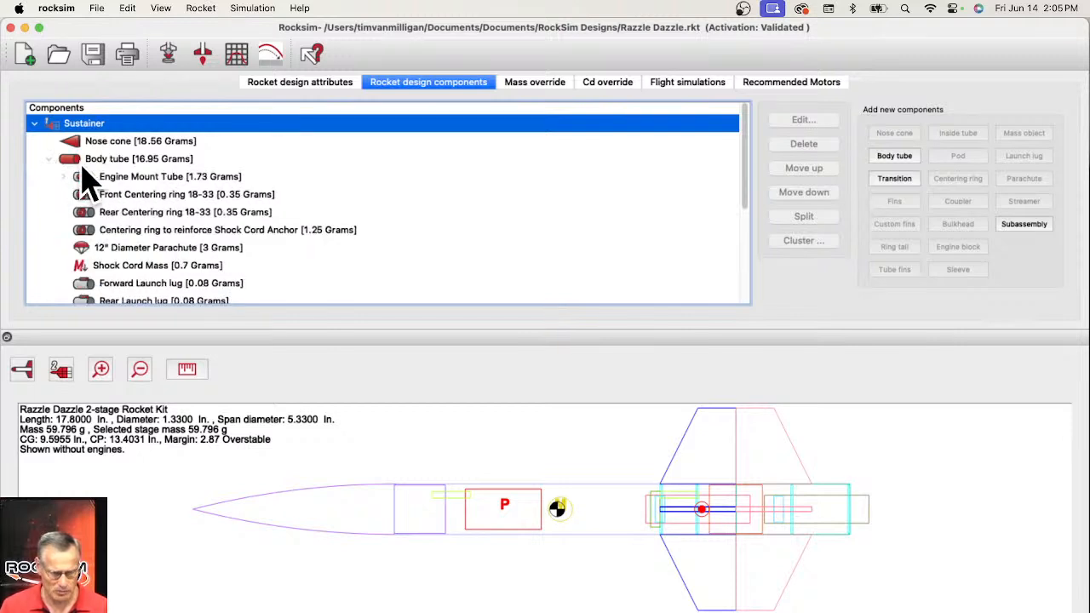
left_click(116, 251)
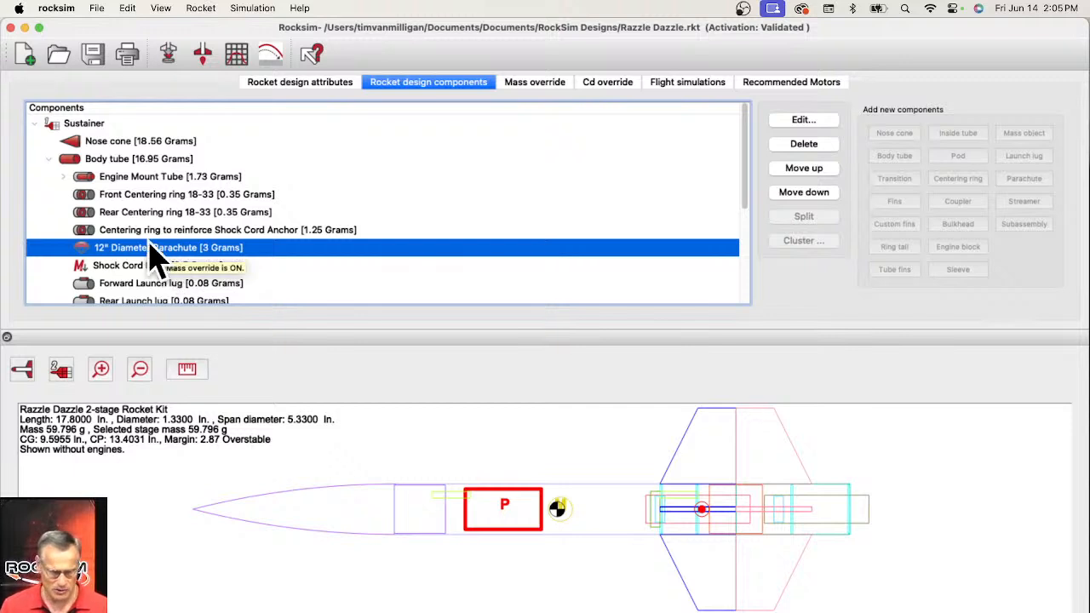
- Add a streamer to the sustainer's body tube using the Apogee 30303 2in x 56in database part, and enlarge its dialog
left_click(101, 160)
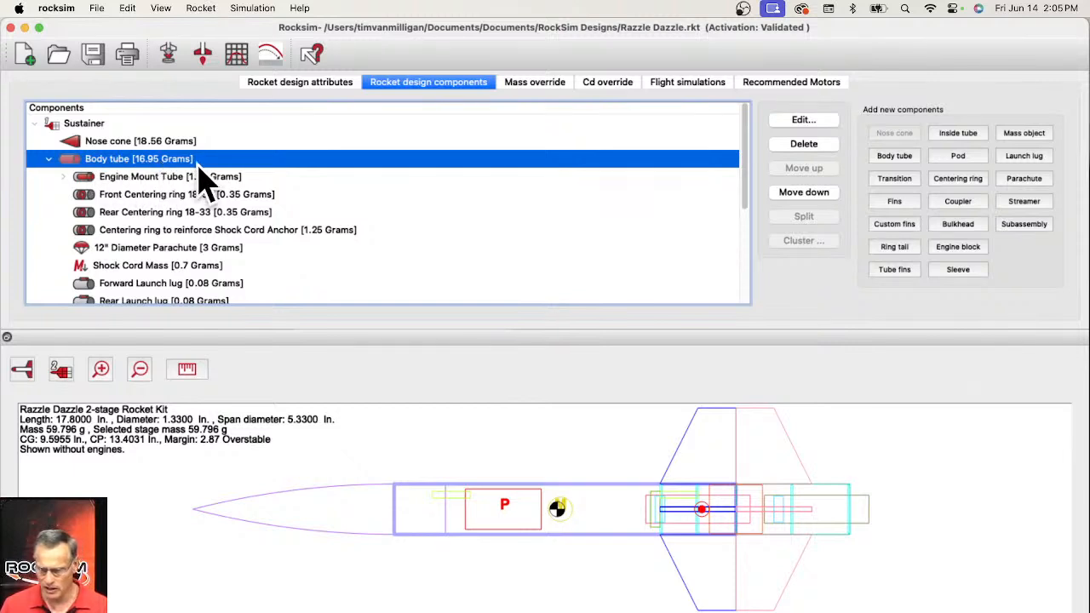
left_click(1025, 208)
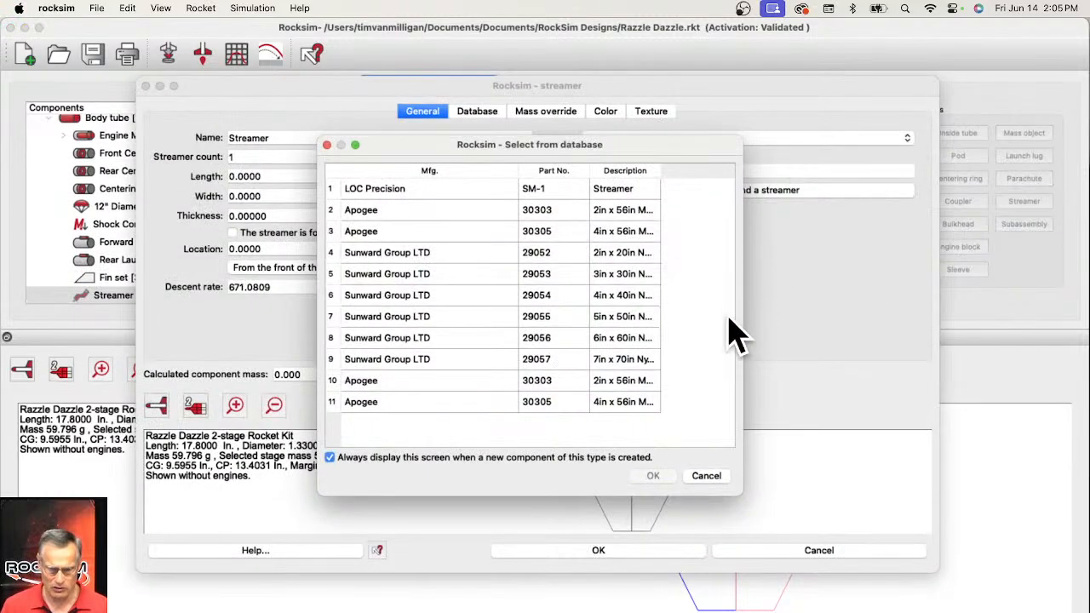
left_click(602, 212)
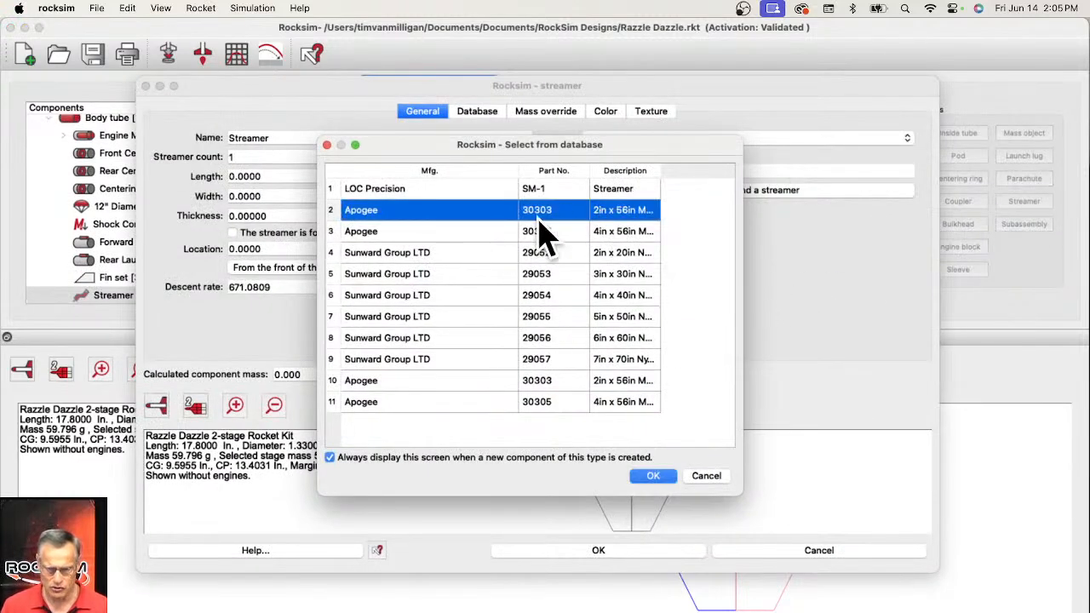
left_click(656, 477)
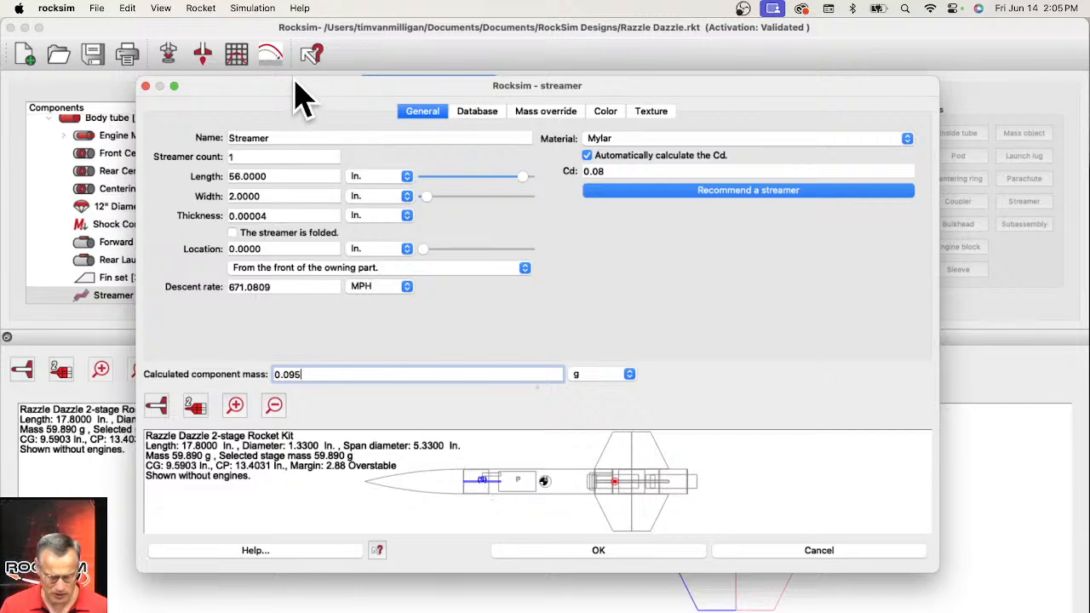
left_click_drag(295, 81, 220, 23)
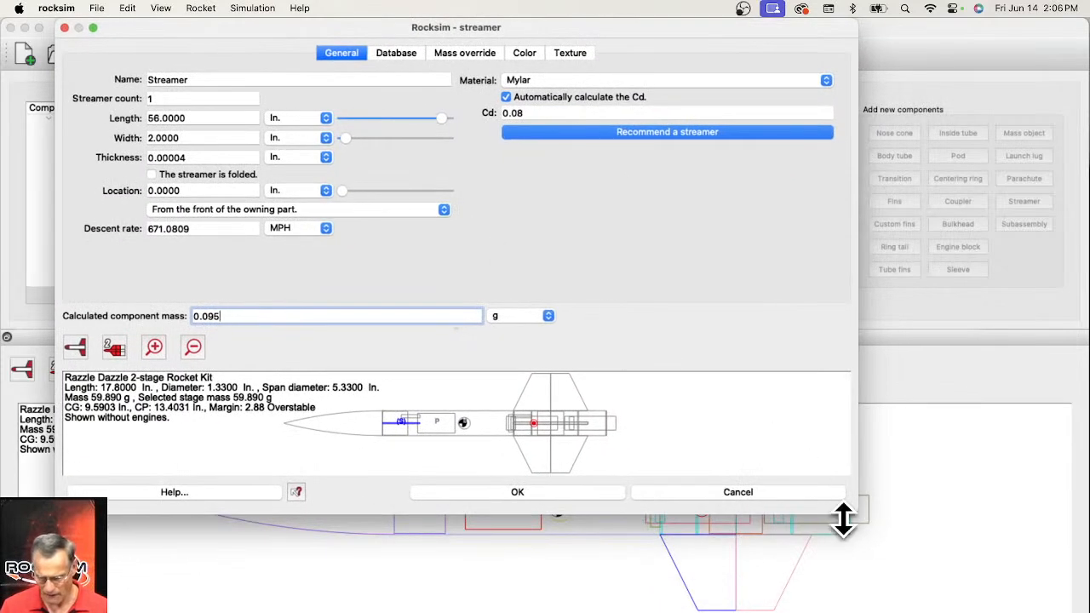
left_click_drag(843, 519, 1064, 607)
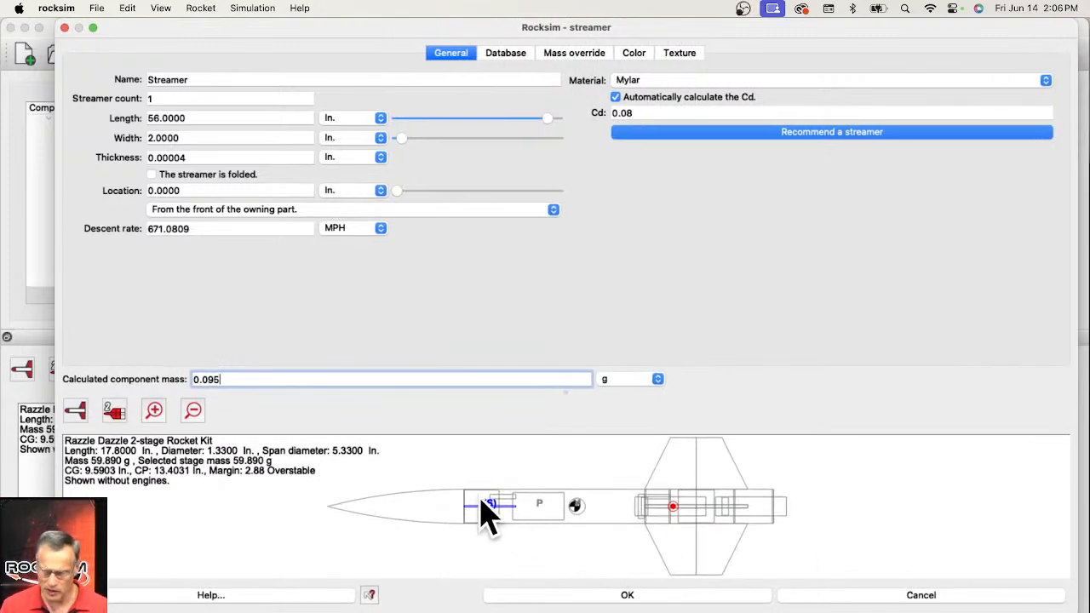
- Set the streamer's diffuse 3D color to cyan (#00ffff)
left_click(630, 56)
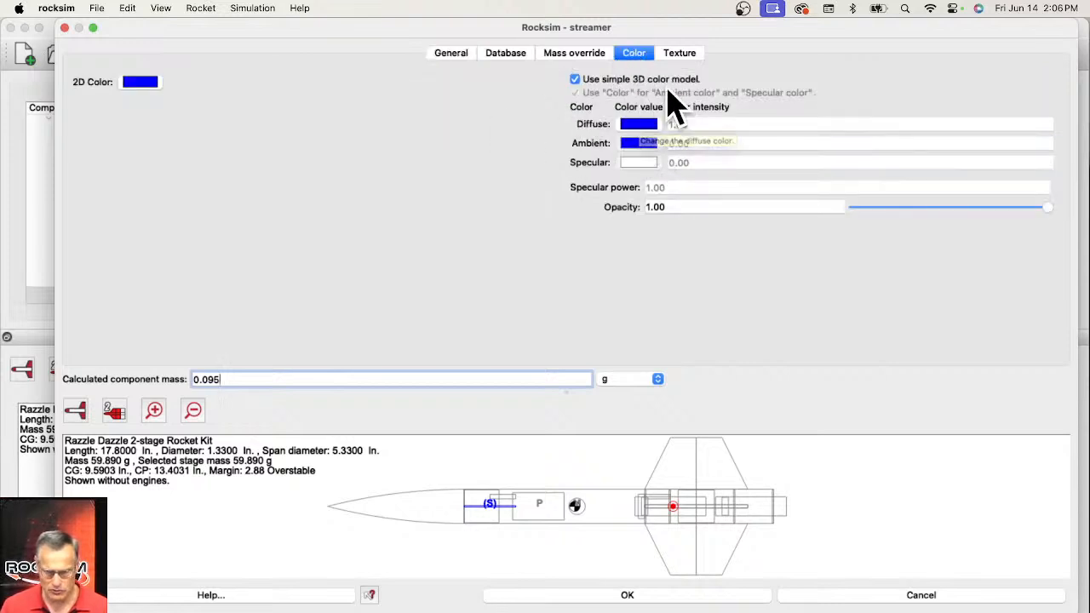
left_click(634, 136)
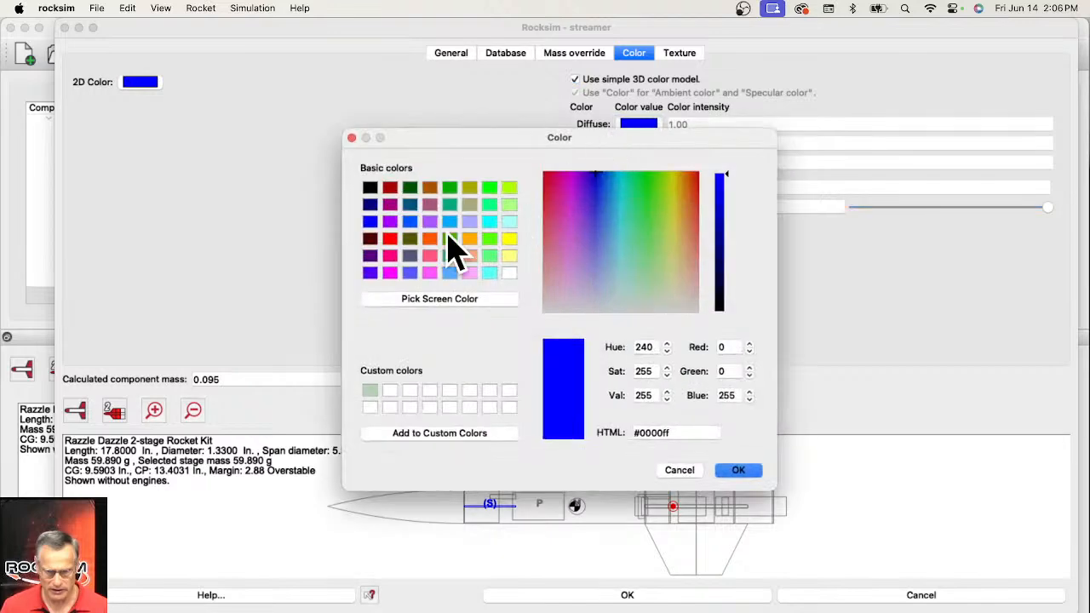
left_click(492, 223)
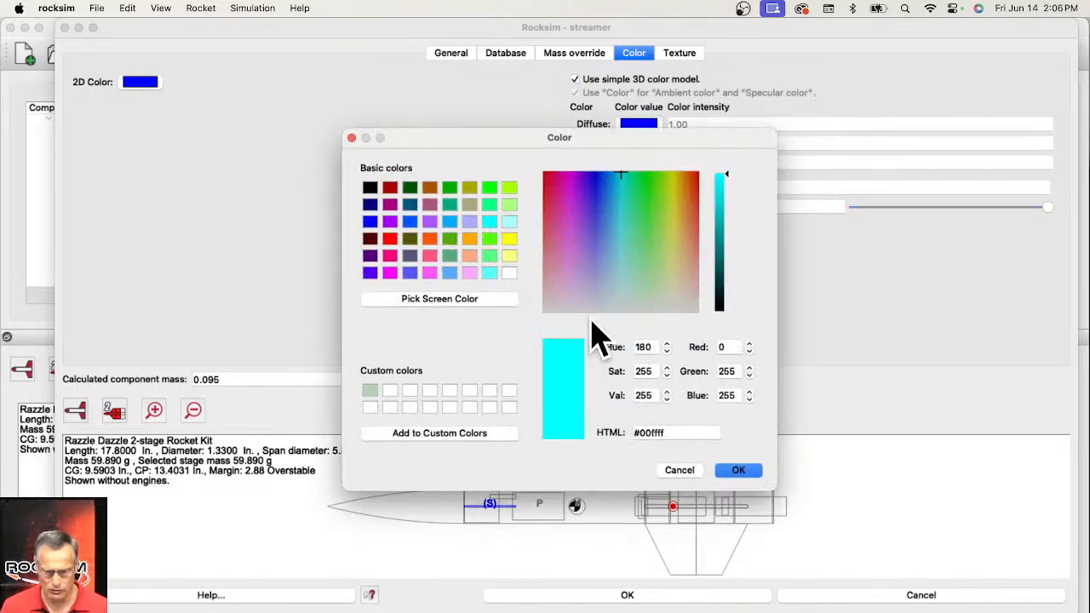
left_click(737, 470)
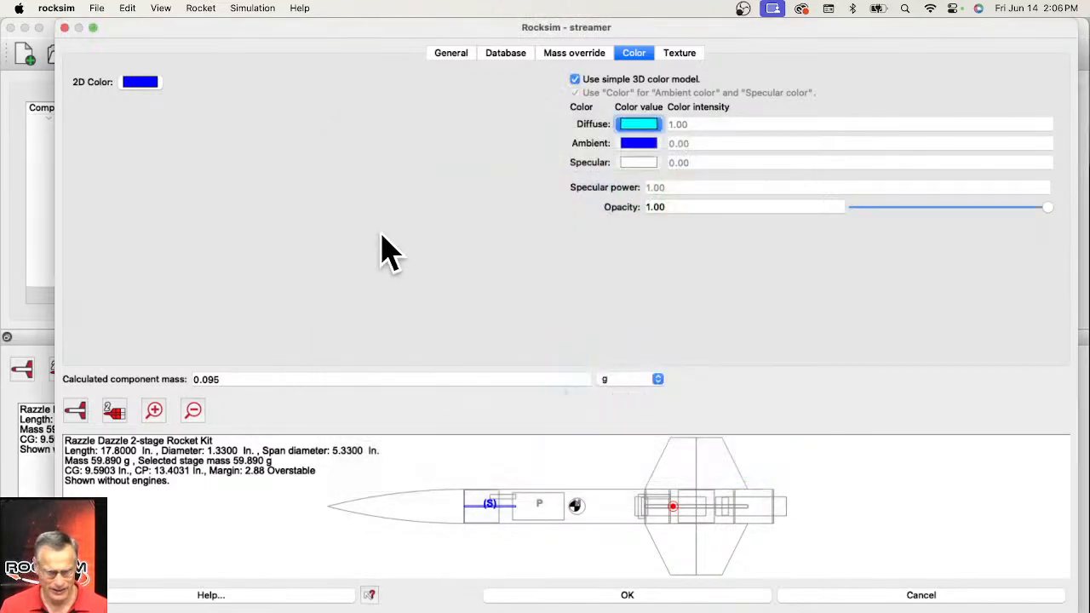
- Set the streamer's 2D color to a slightly darkened yellow (#d7c464)
left_click(145, 83)
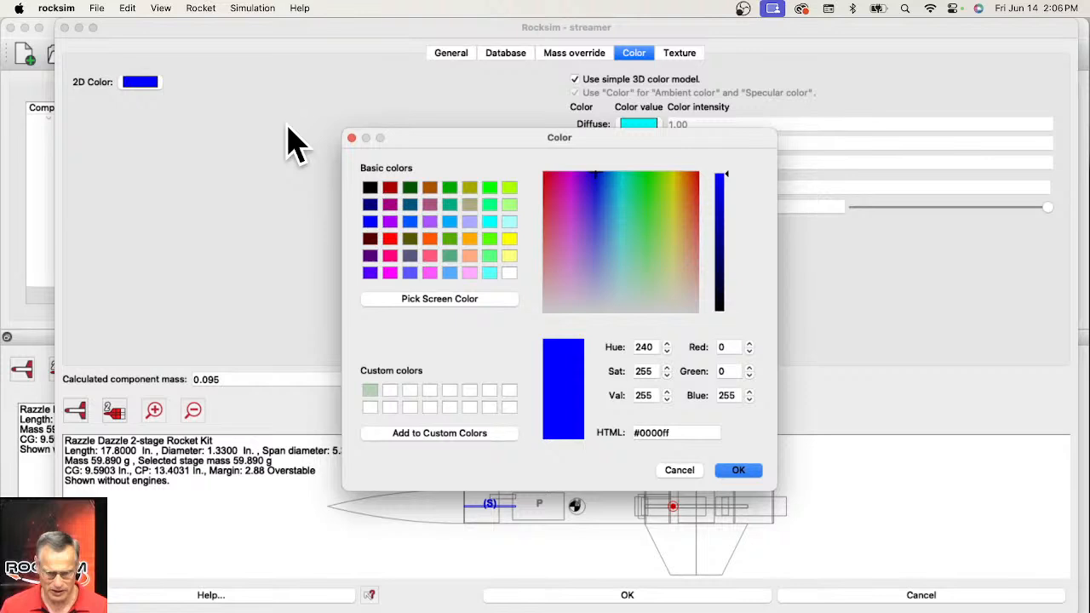
left_click(509, 238)
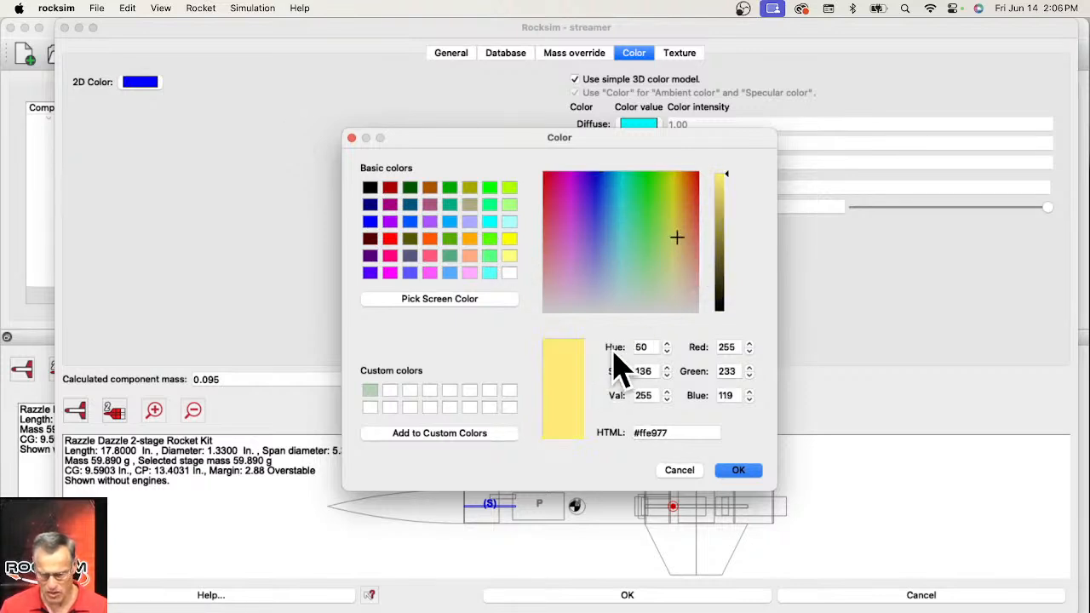
left_click_drag(719, 175, 720, 196)
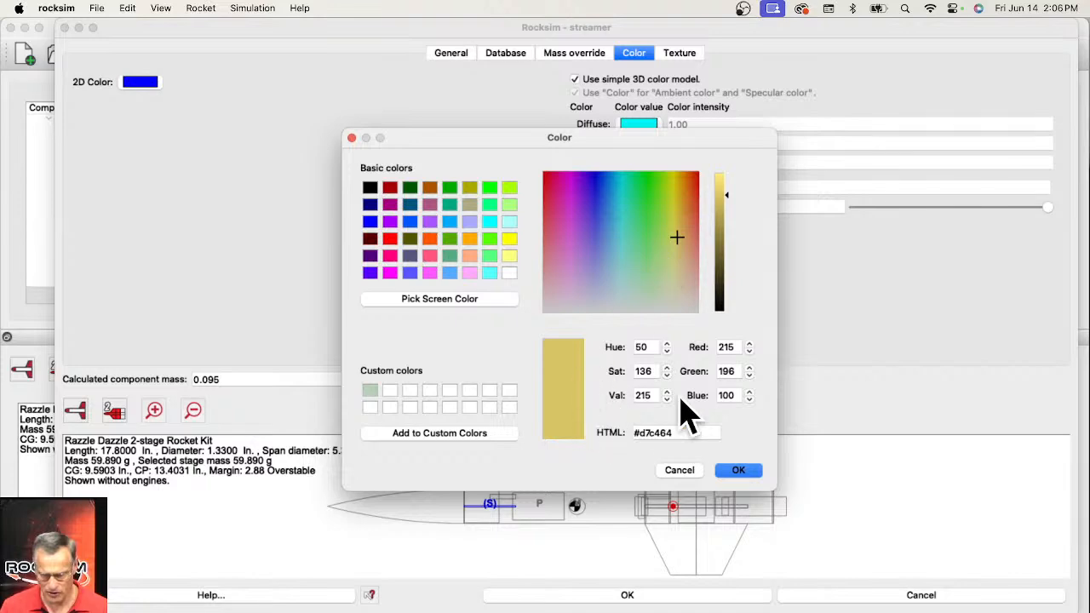
left_click(737, 470)
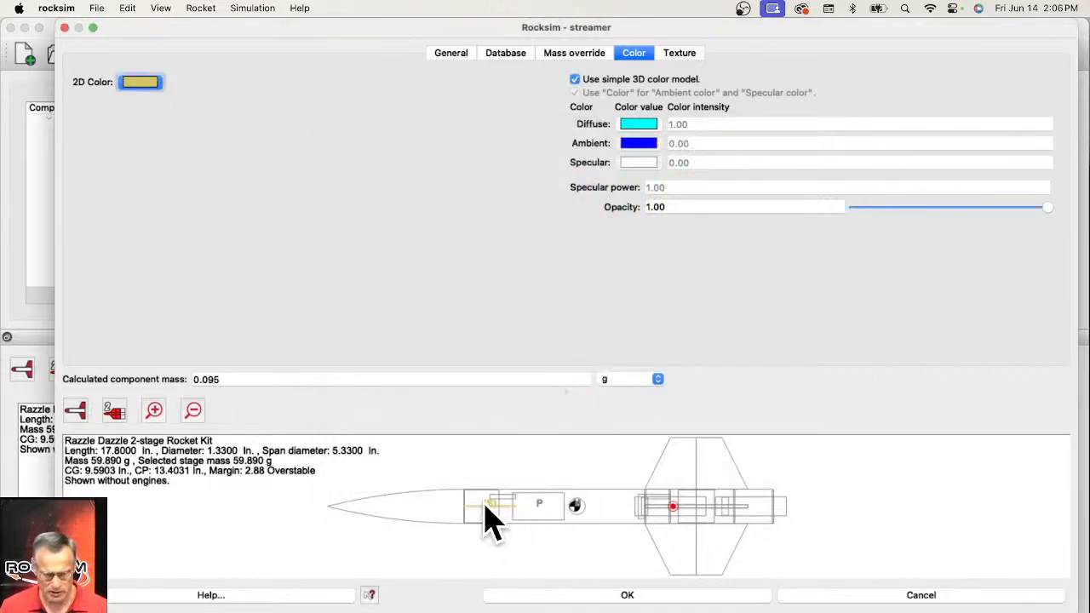
- Set the streamer's thickness to 0.001 in and its length to 36 in
left_click(453, 56)
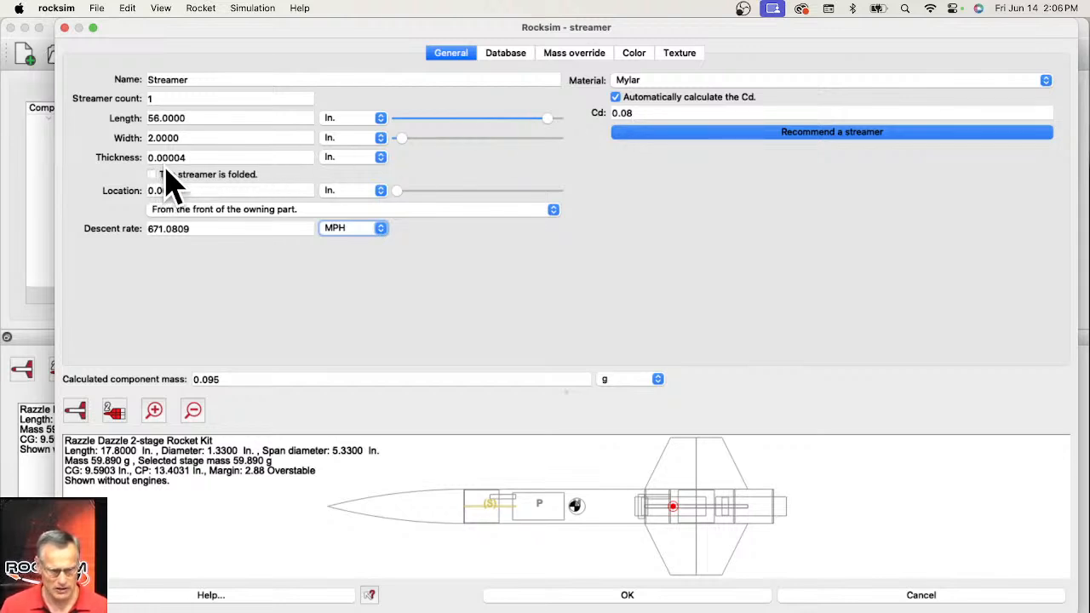
left_click_drag(169, 157, 220, 155)
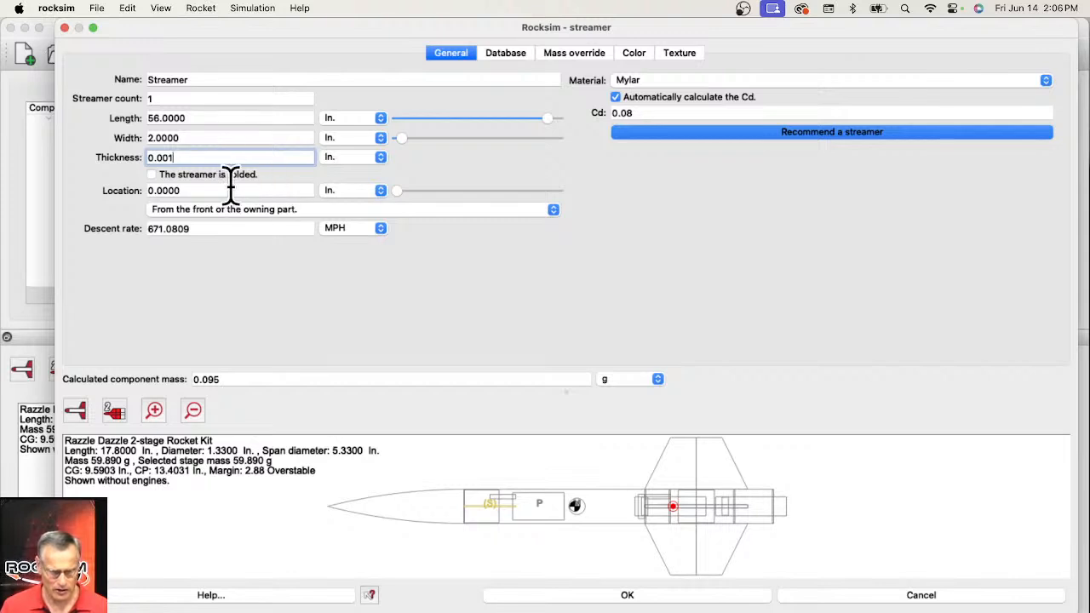
key("Tab")
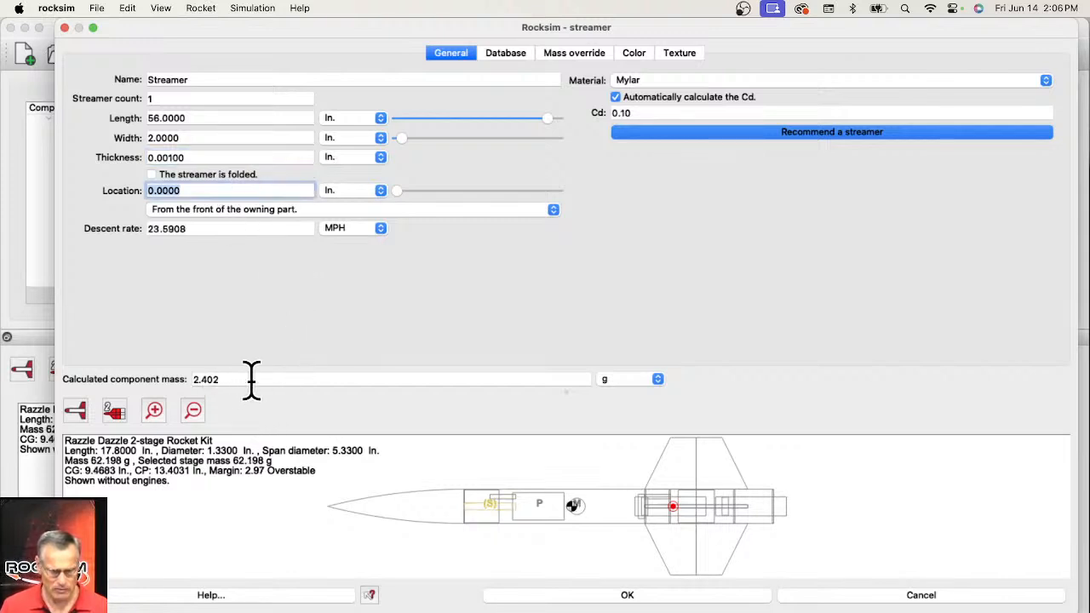
left_click(245, 379)
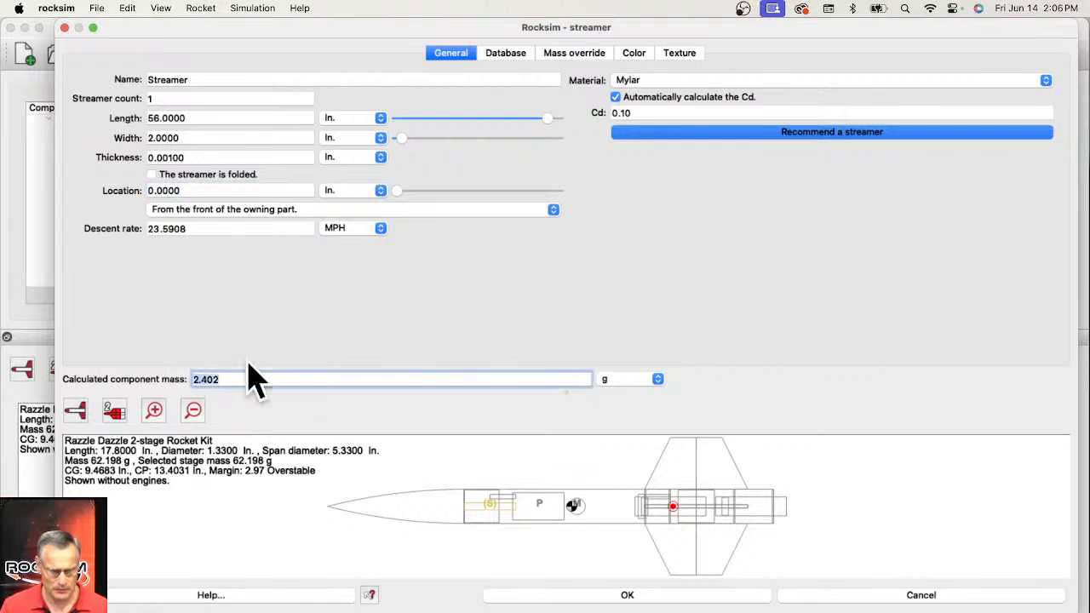
left_click(194, 116)
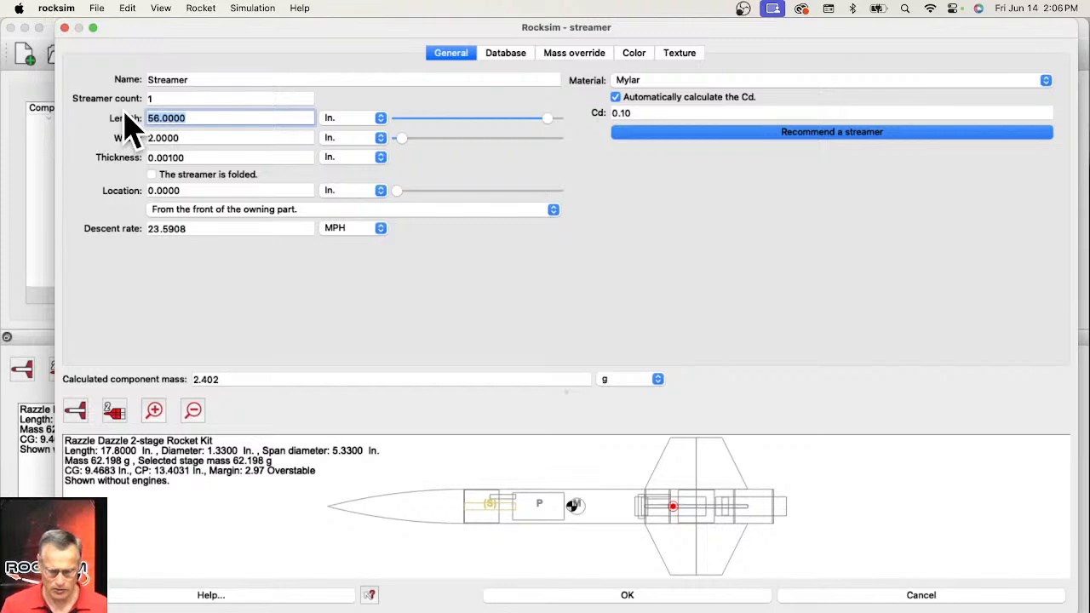
key("Return")
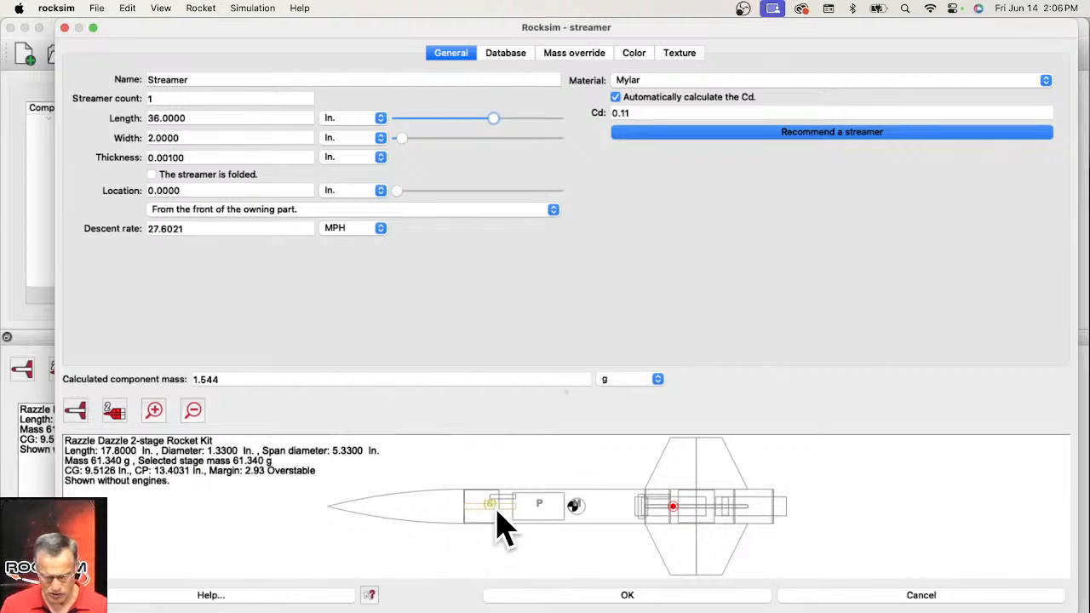
- Move the streamer to about 2.625 in from the front of its owning part and accept the streamer
scroll(494, 505, "up", 3)
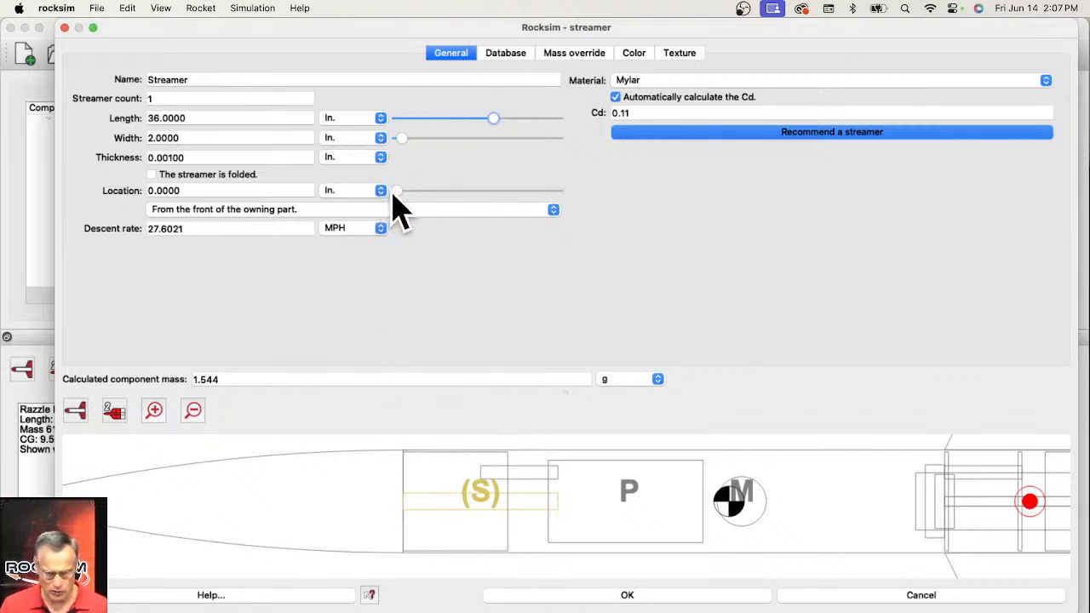
left_click_drag(396, 195, 443, 195)
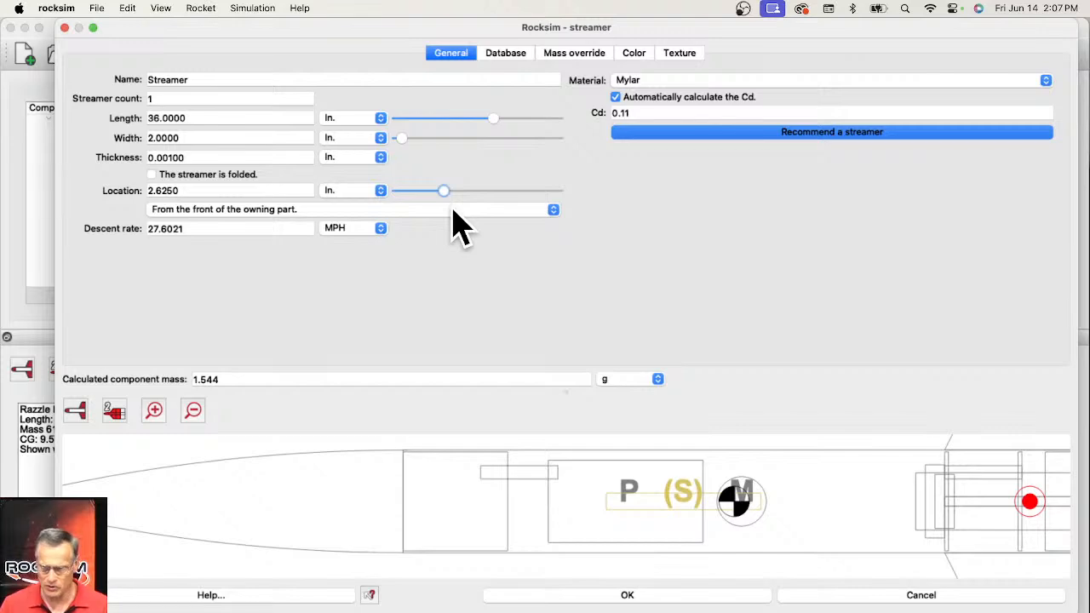
left_click(698, 600)
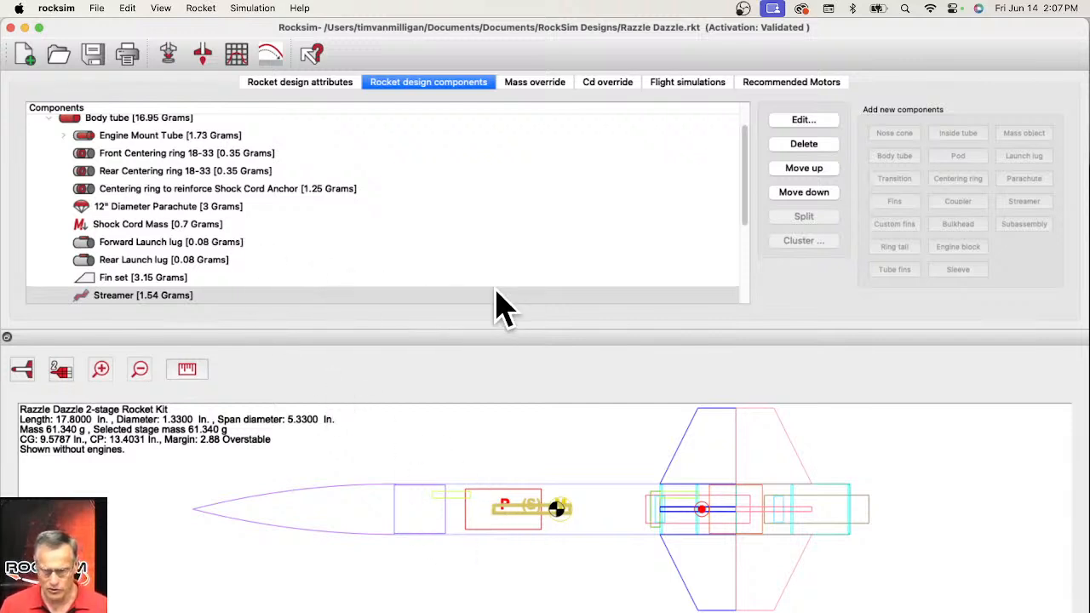
- Load the engines of the [C6-0] [C6-7] flight simulation into the rocket
left_click(800, 85)
left_click(681, 85)
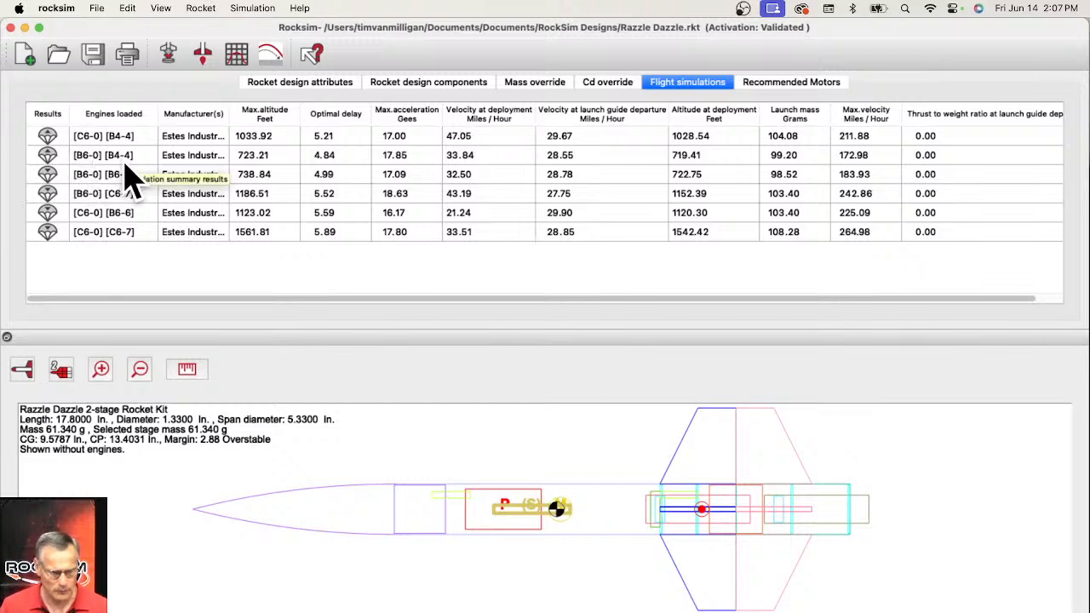
left_click(126, 235)
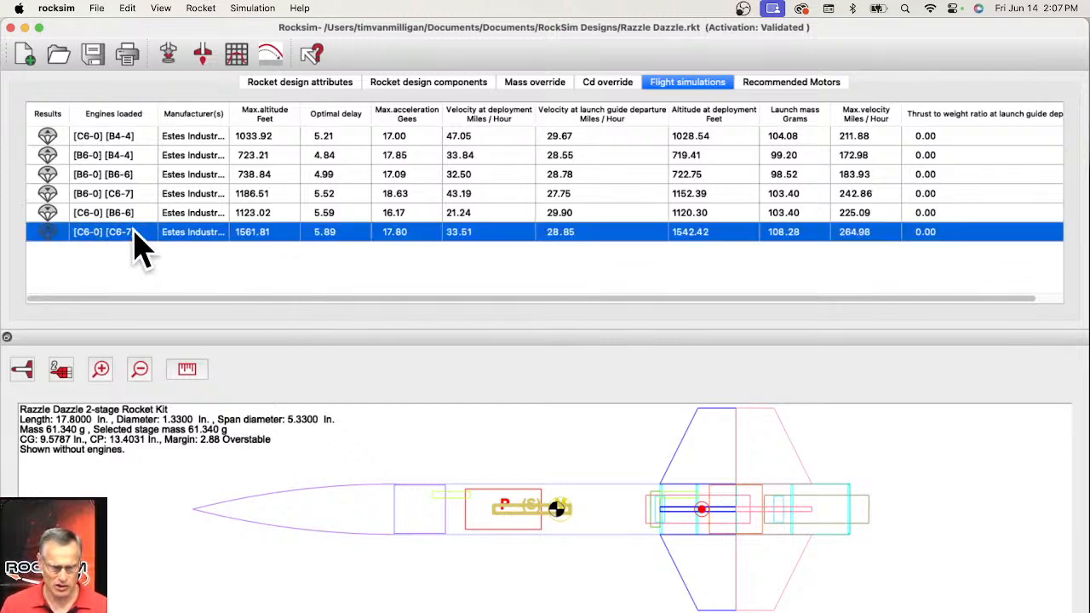
right_click(141, 242)
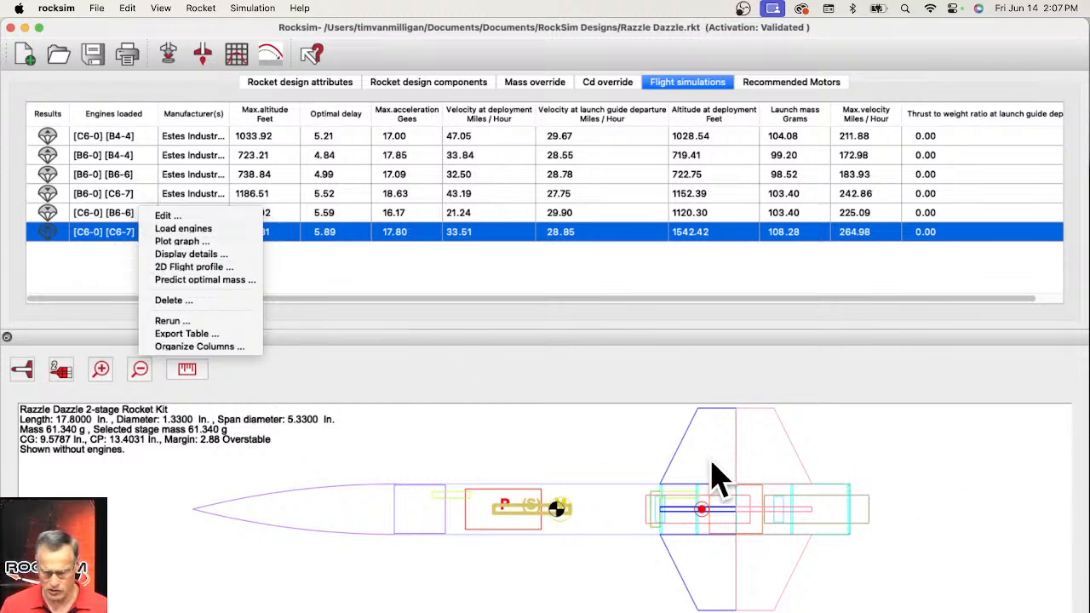
left_click(196, 230)
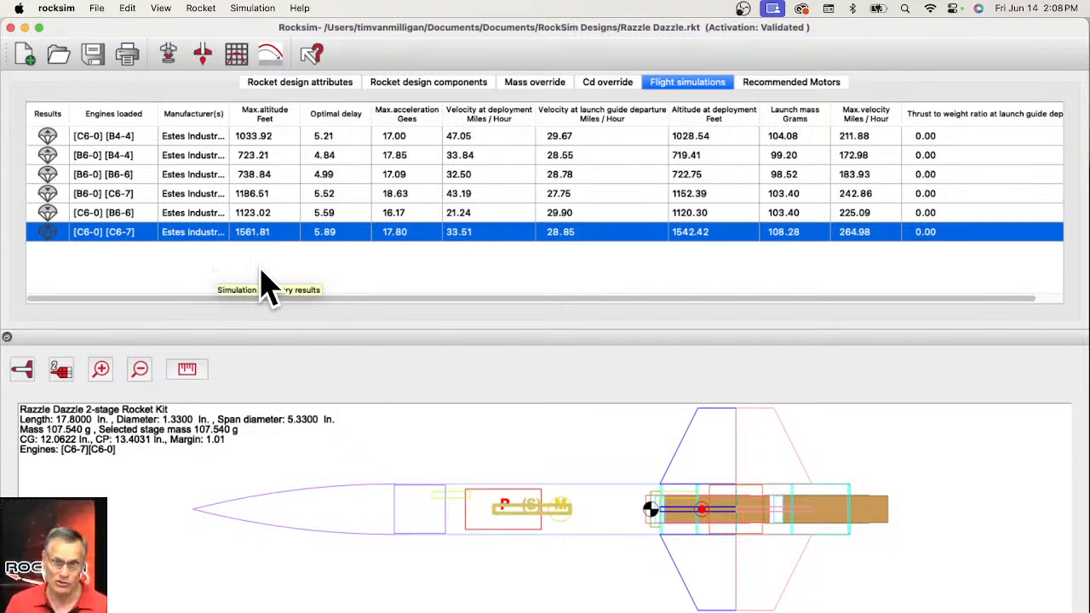
- Prepare a new flight simulation and review its engine selection, launch guide length, site altitude and wind speeds
left_click(170, 56)
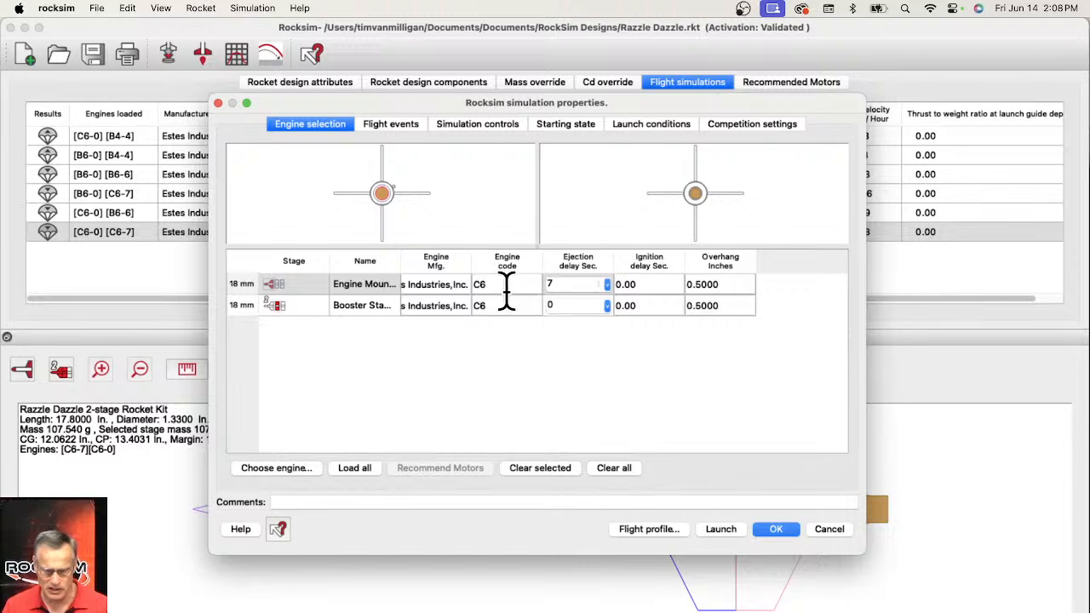
left_click(276, 286)
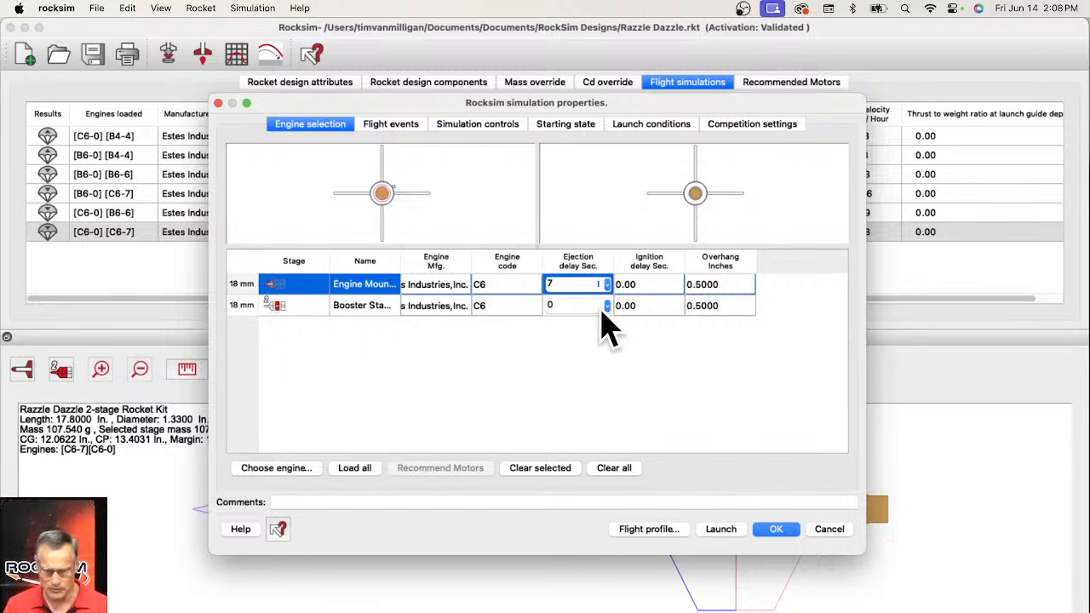
left_click(569, 127)
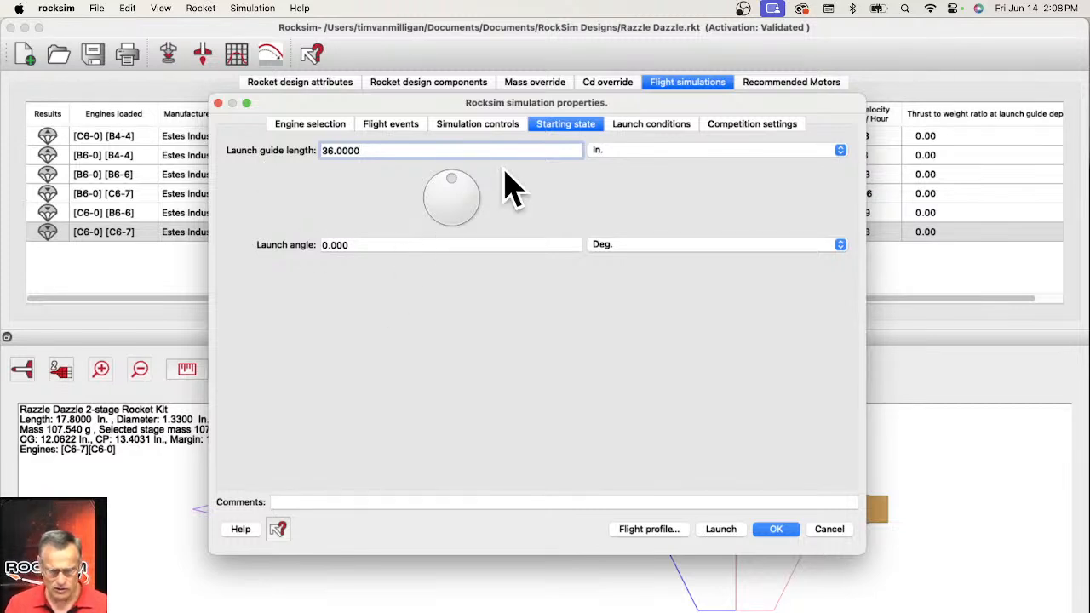
left_click(626, 126)
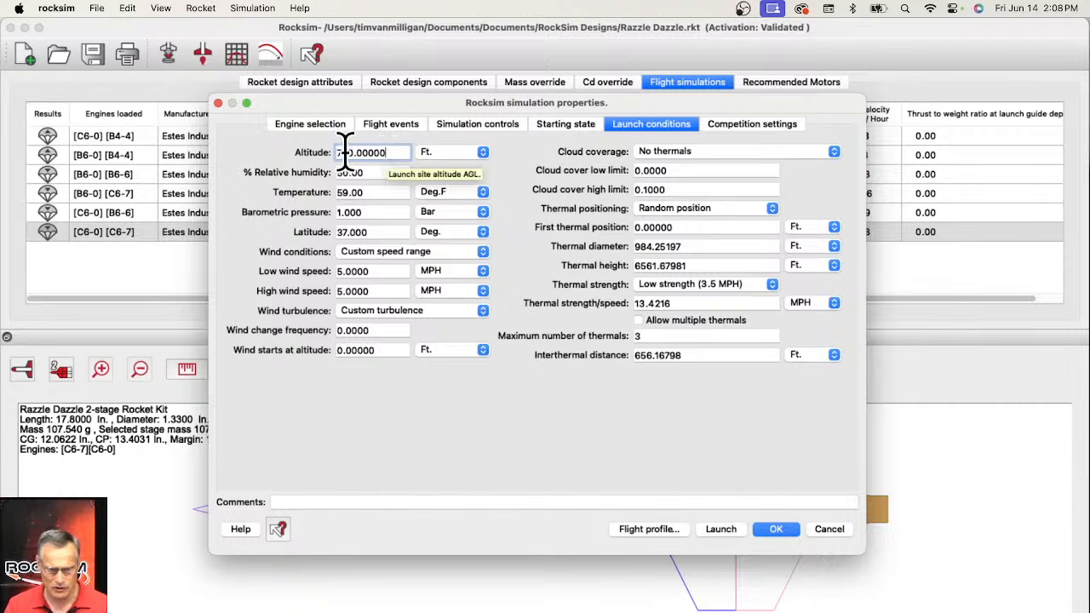
double_click(331, 270)
double_click(366, 290)
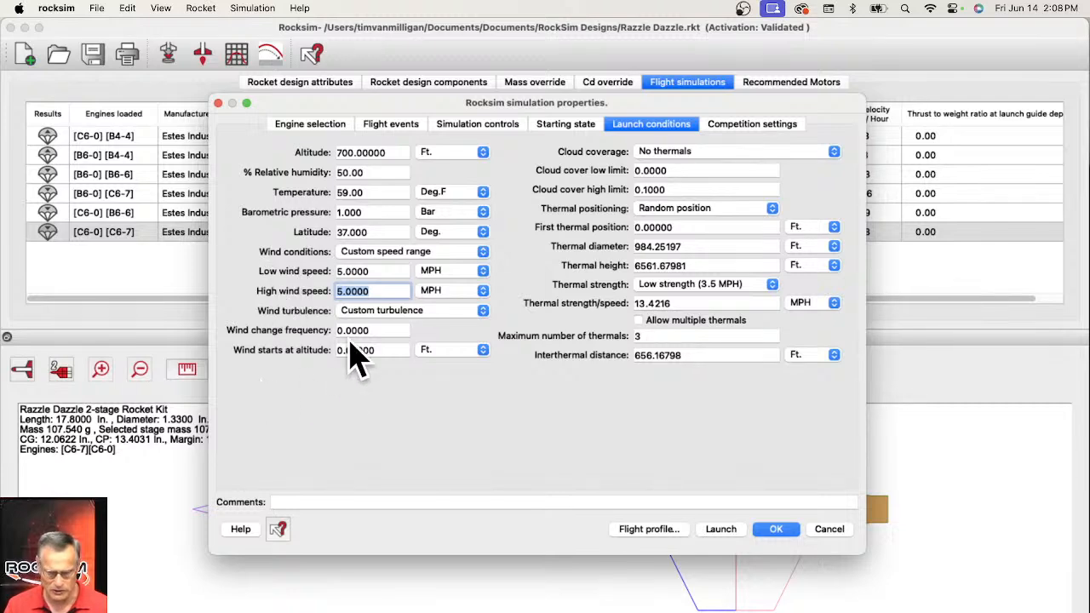
- Run the simulation as a 2D flight profile and arrange its window so the playback controls are accessible
left_click(669, 530)
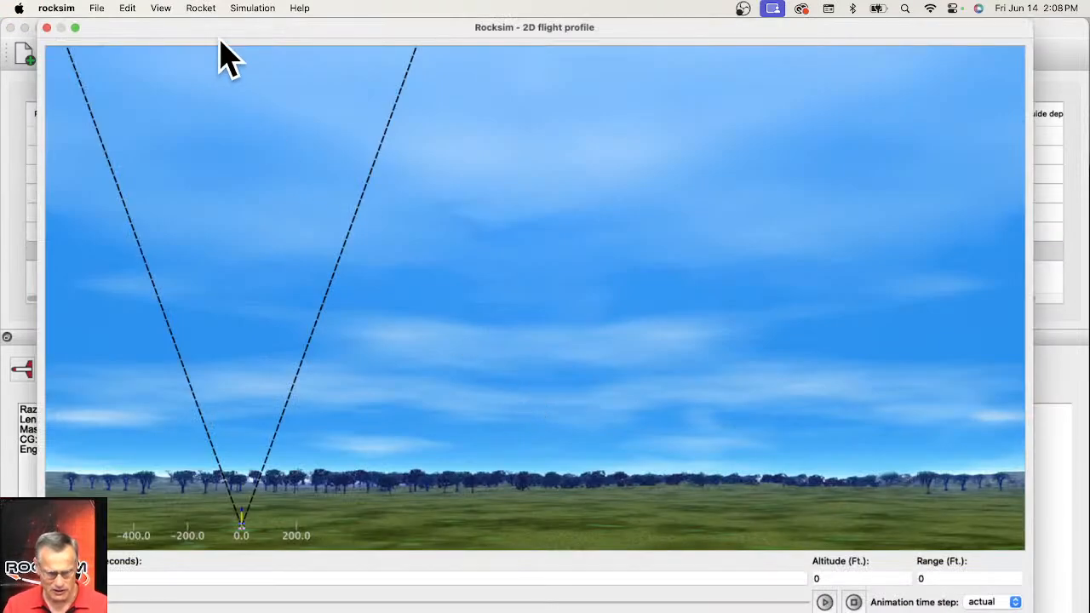
left_click_drag(186, 31, 606, 60)
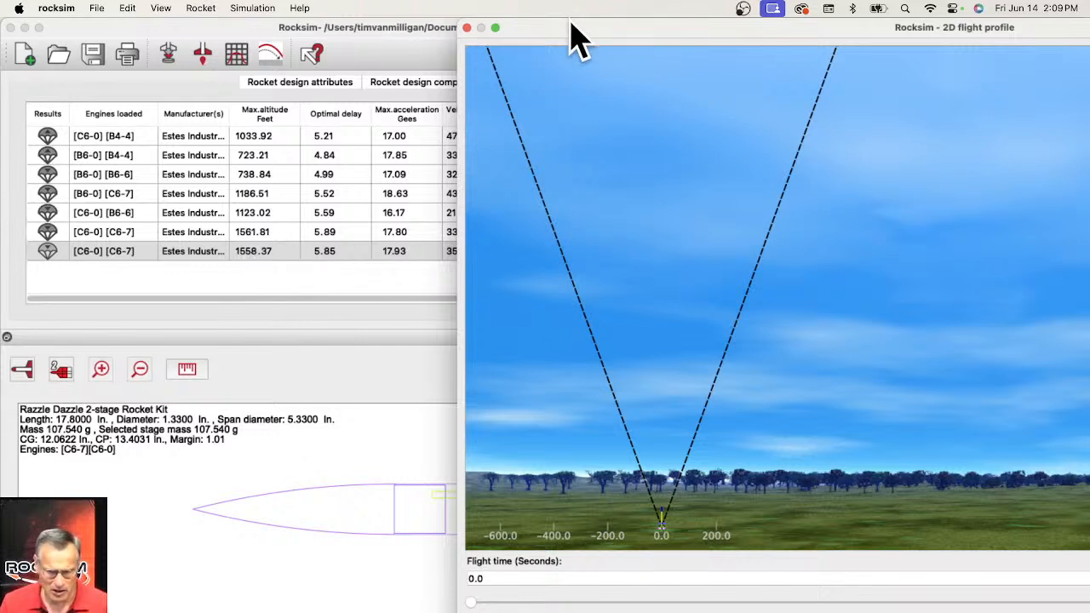
left_click_drag(567, 29, 567, 29)
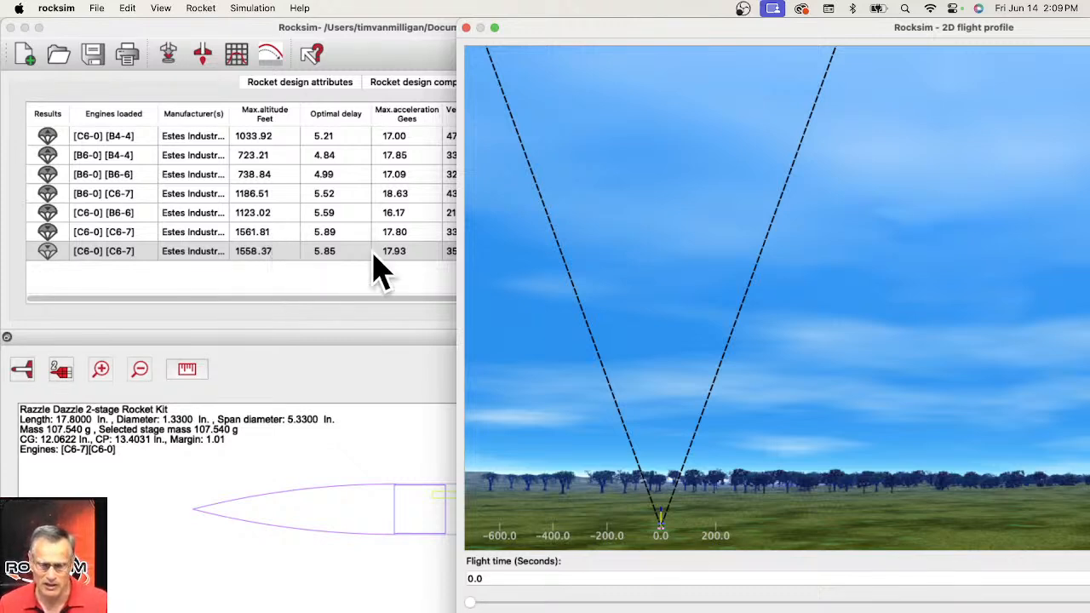
left_click_drag(555, 29, 178, 25)
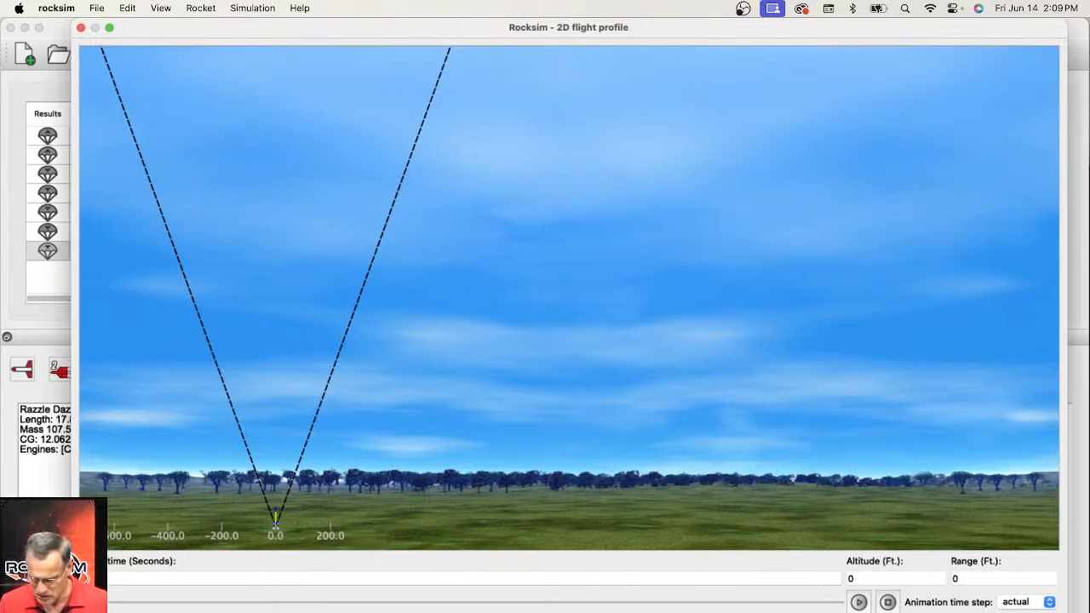
left_click_drag(1067, 612, 1071, 612)
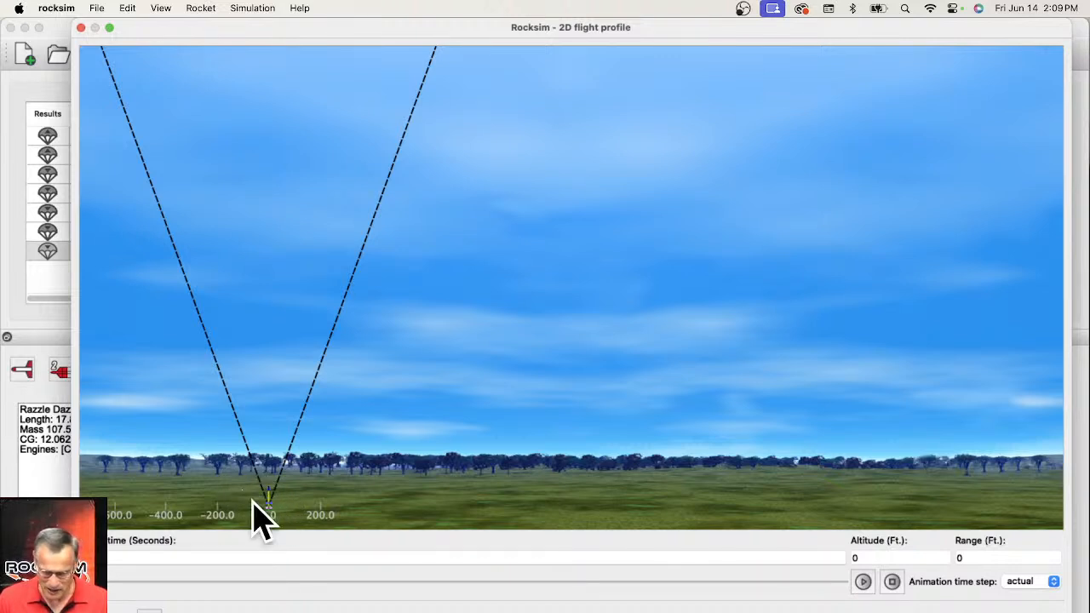
- Play the flight animation, advance it to the end of the descent, and close the flight profile
left_click(862, 582)
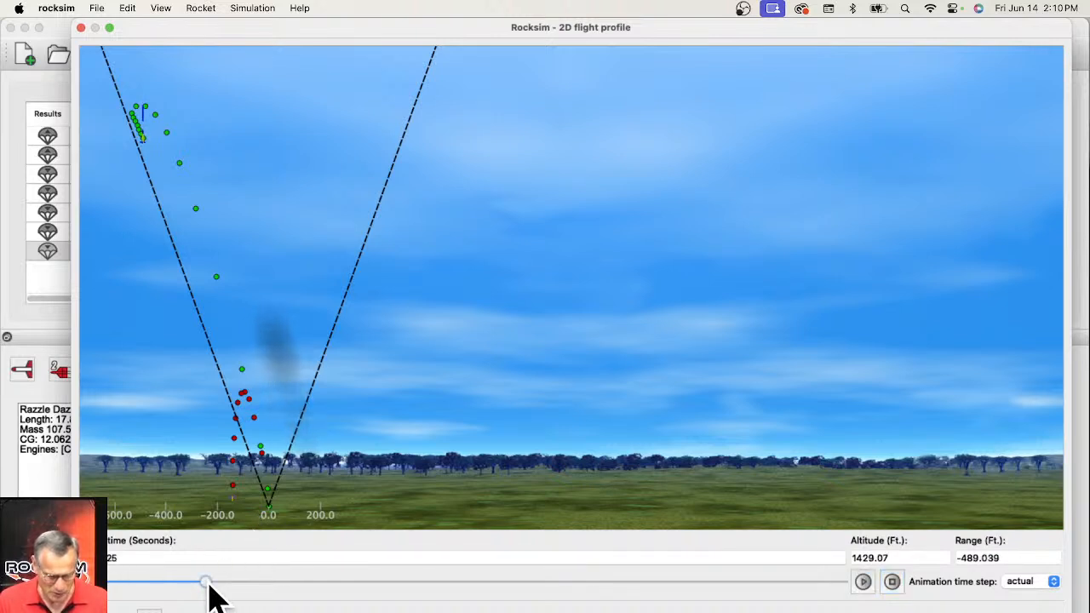
left_click_drag(207, 585, 862, 595)
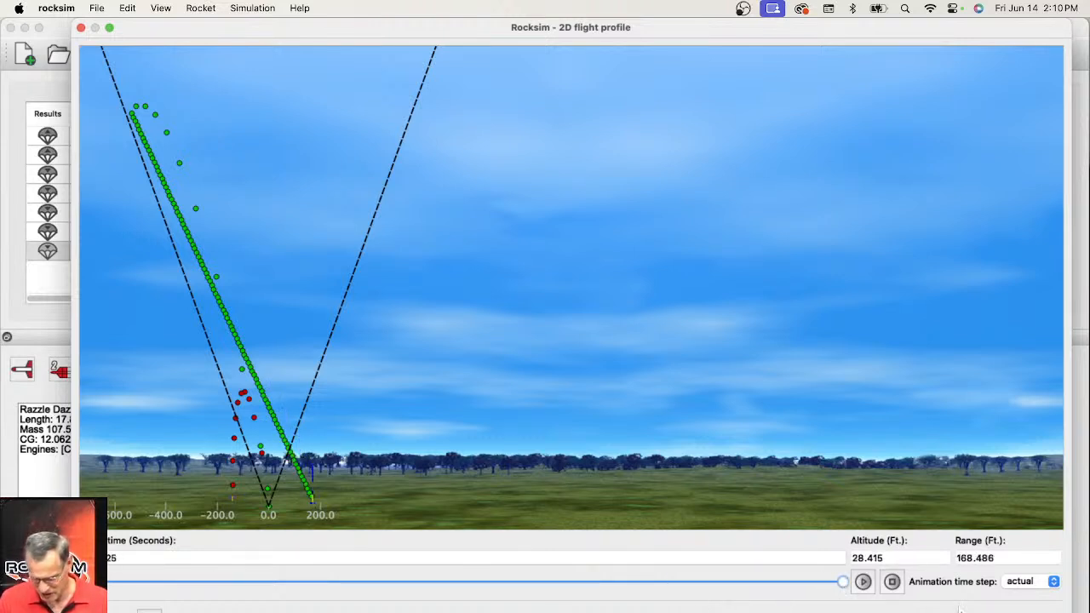
key("Escape")
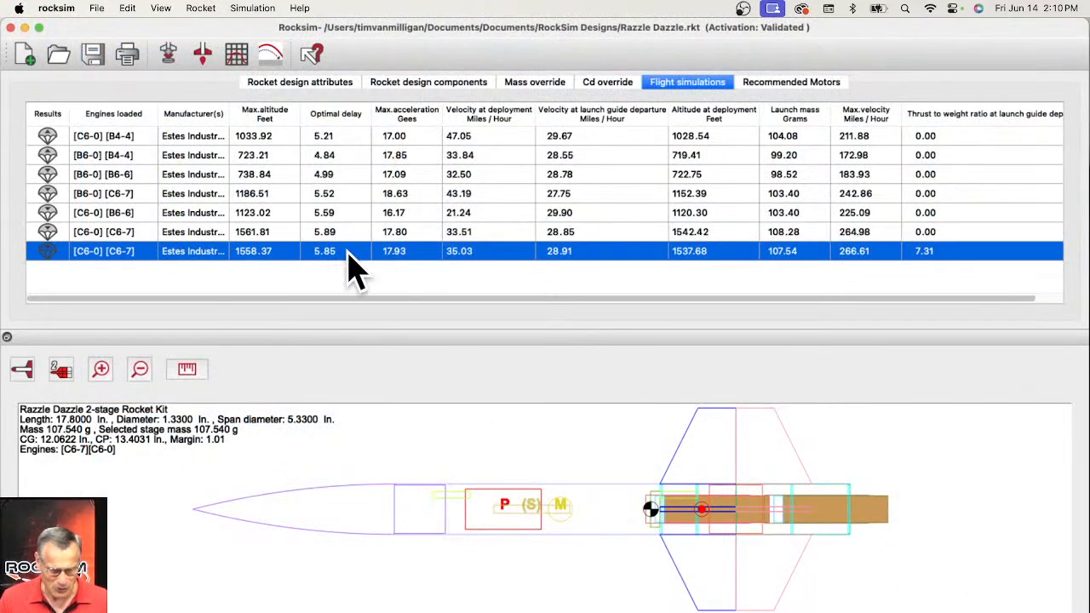
- Prepare a new flight simulation with the 12" Diameter Parachute's flight event set to deploy at an altitude of 300 ft
left_click(169, 56)
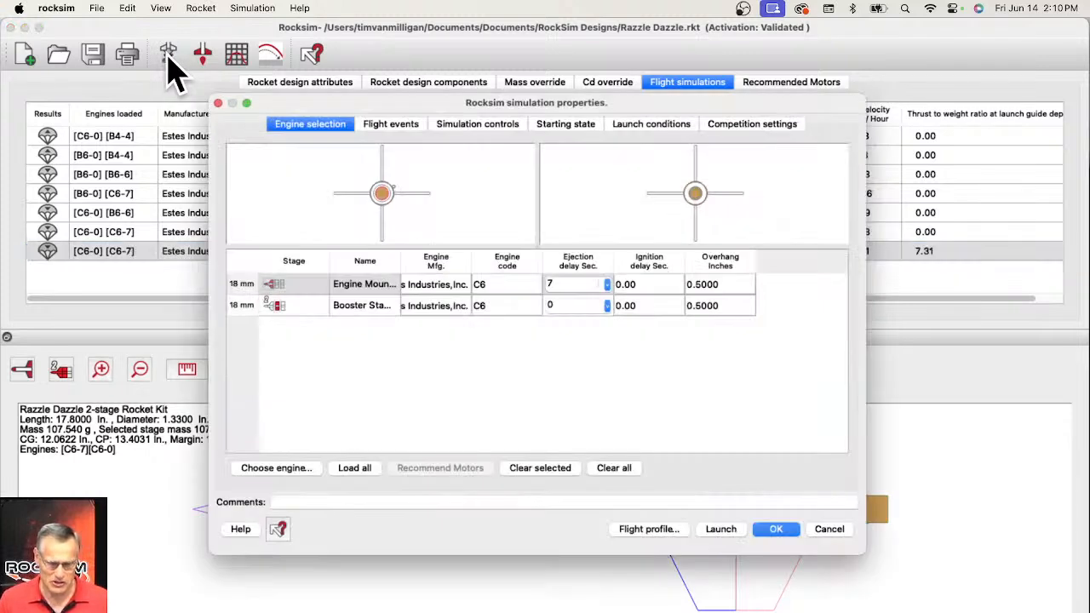
left_click(397, 128)
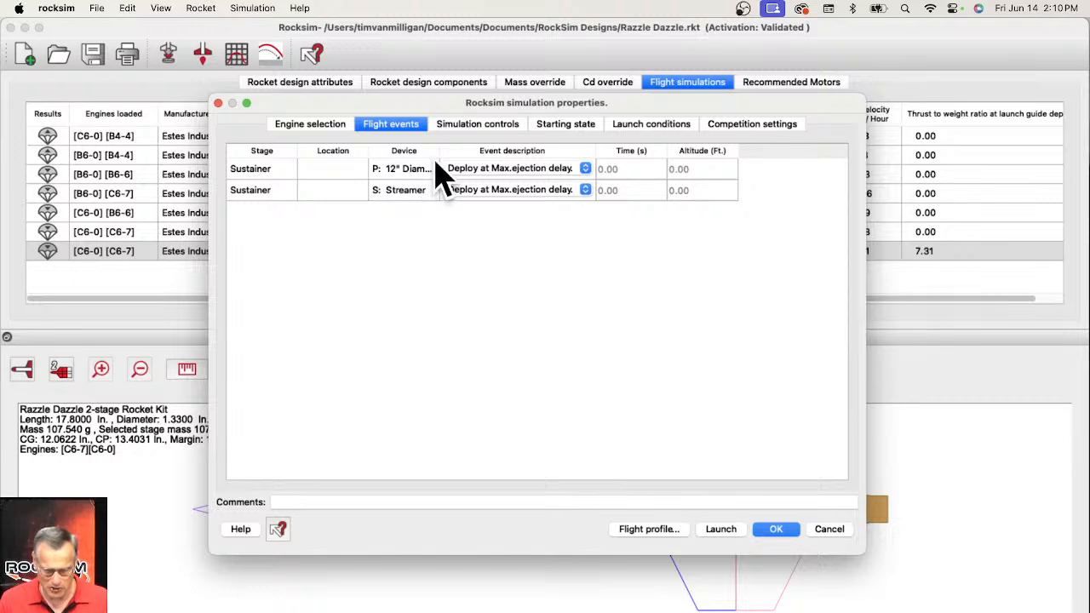
left_click_drag(438, 151, 530, 151)
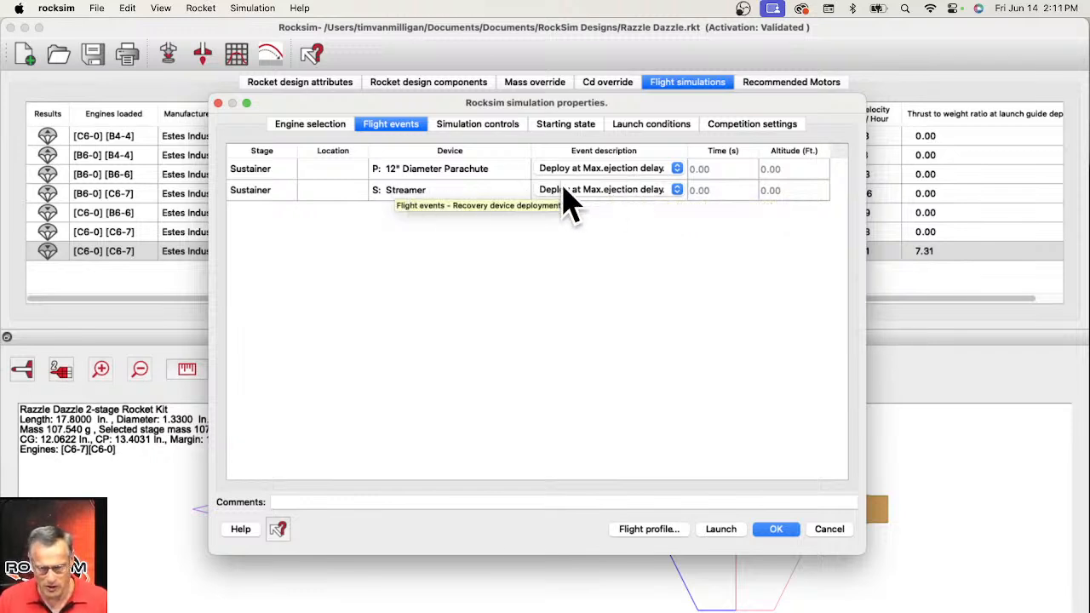
left_click(669, 170)
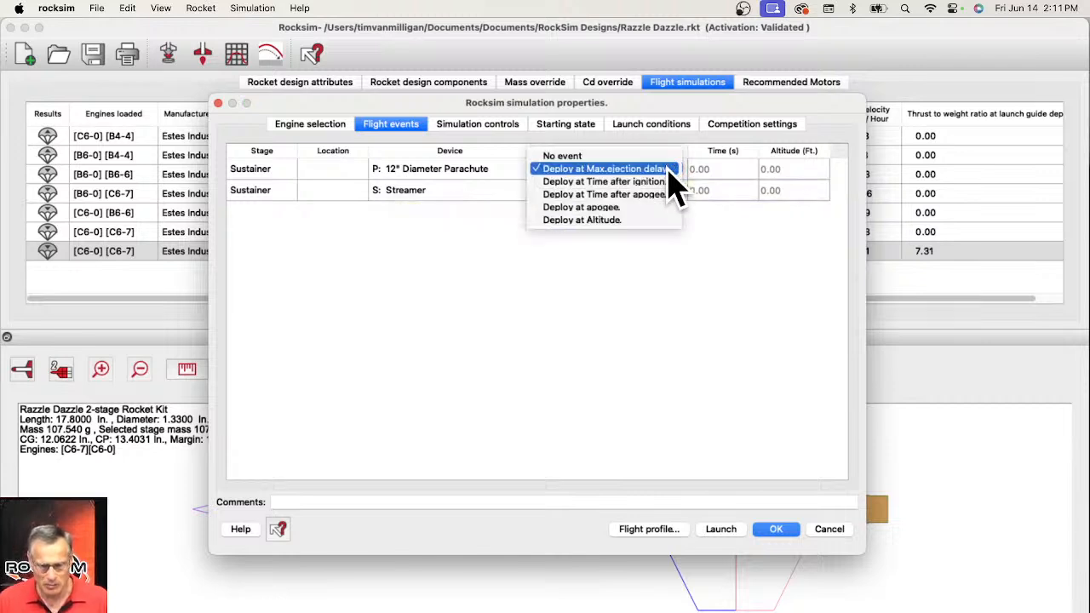
left_click(610, 210)
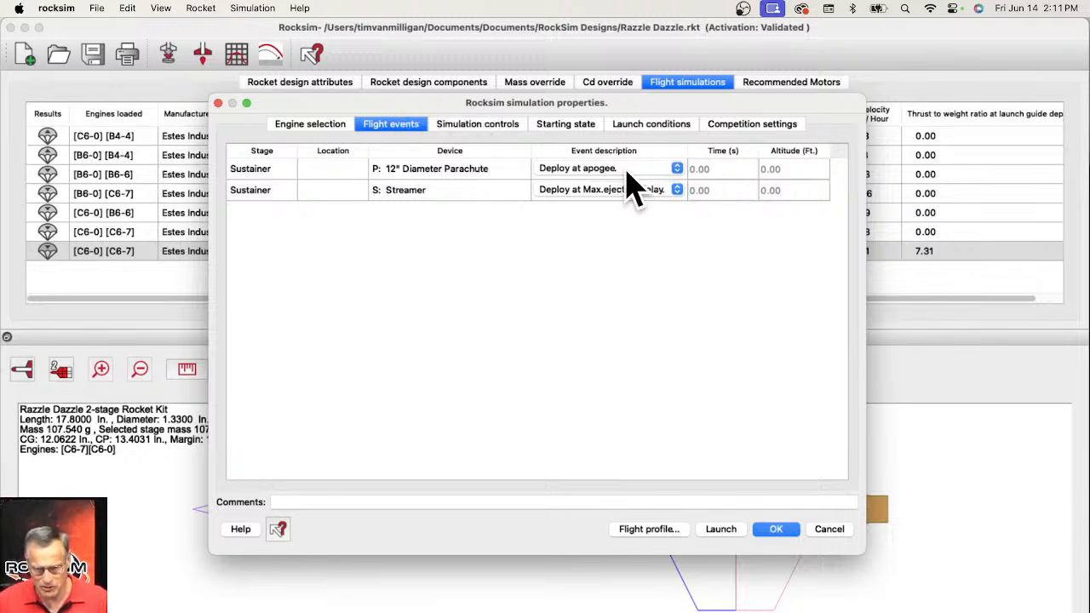
left_click(674, 169)
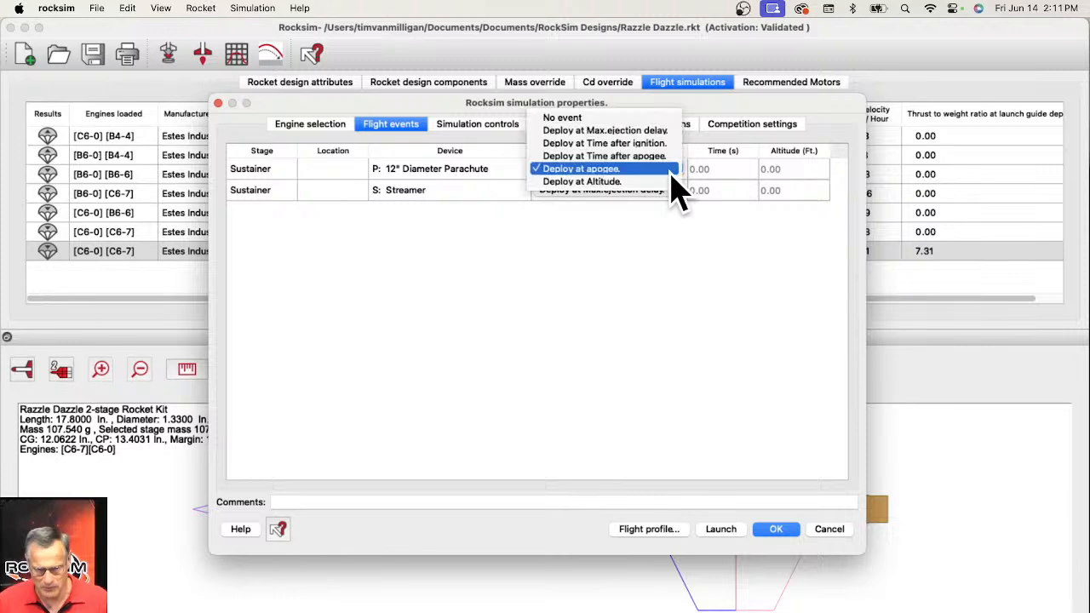
left_click(600, 181)
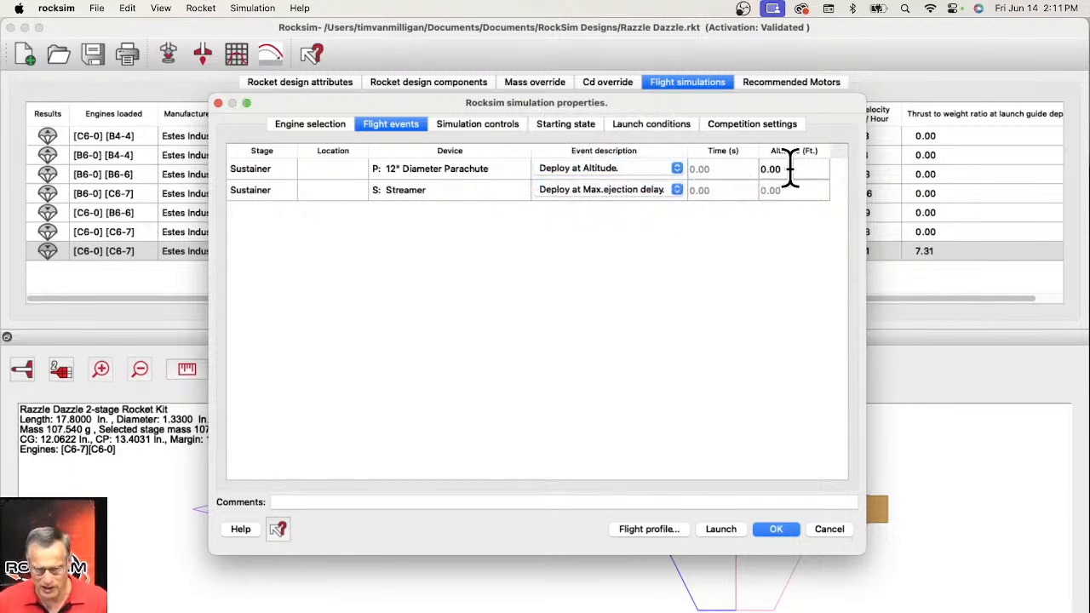
double_click(761, 169)
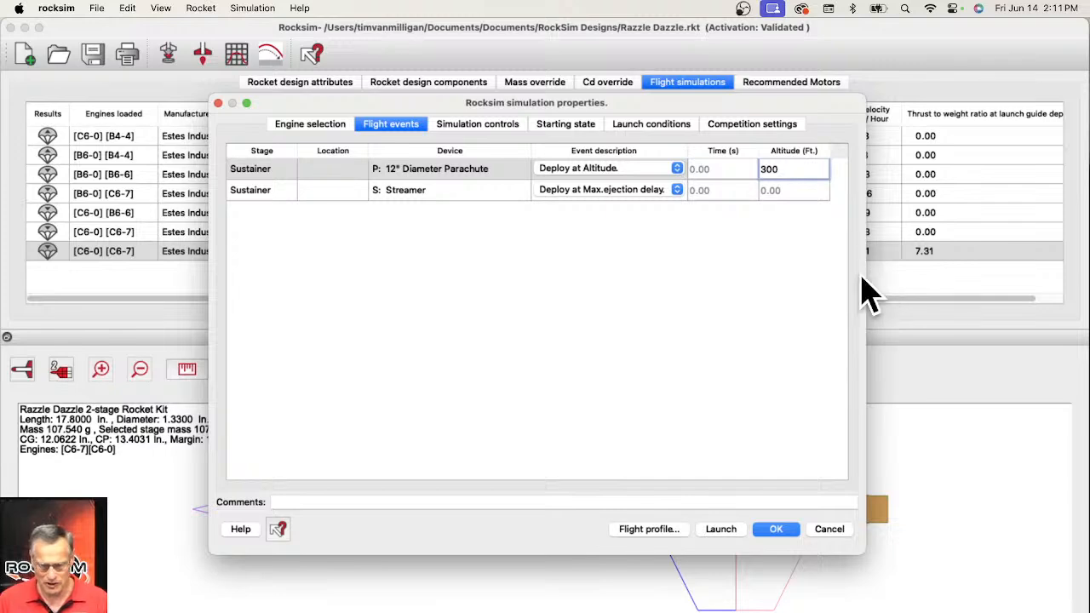
- Run the simulation as a 2D flight profile, play the animation and advance it to the end of the descent
left_click(644, 536)
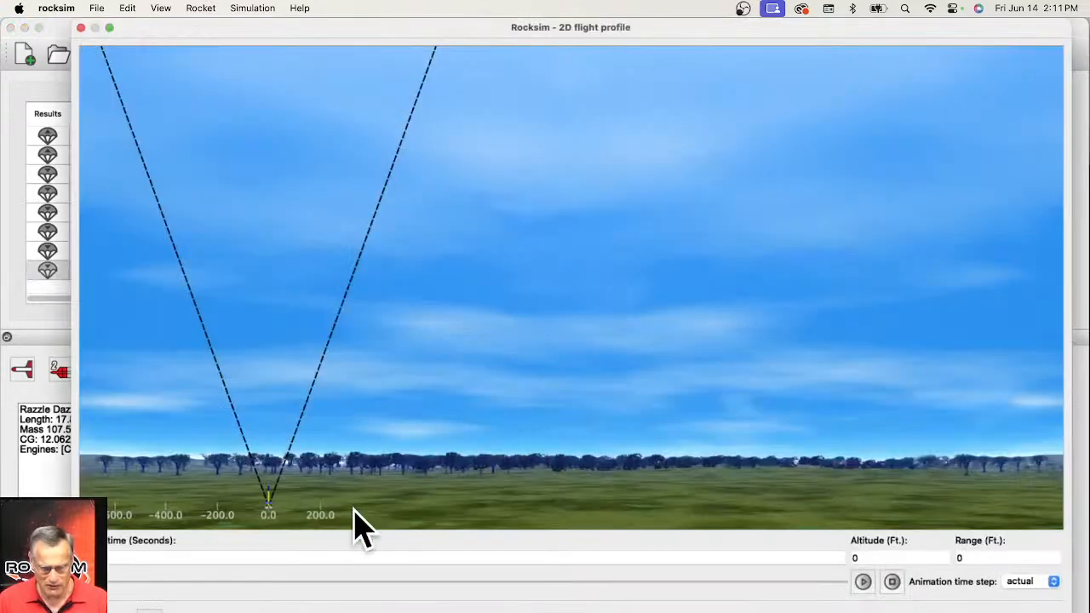
left_click(863, 582)
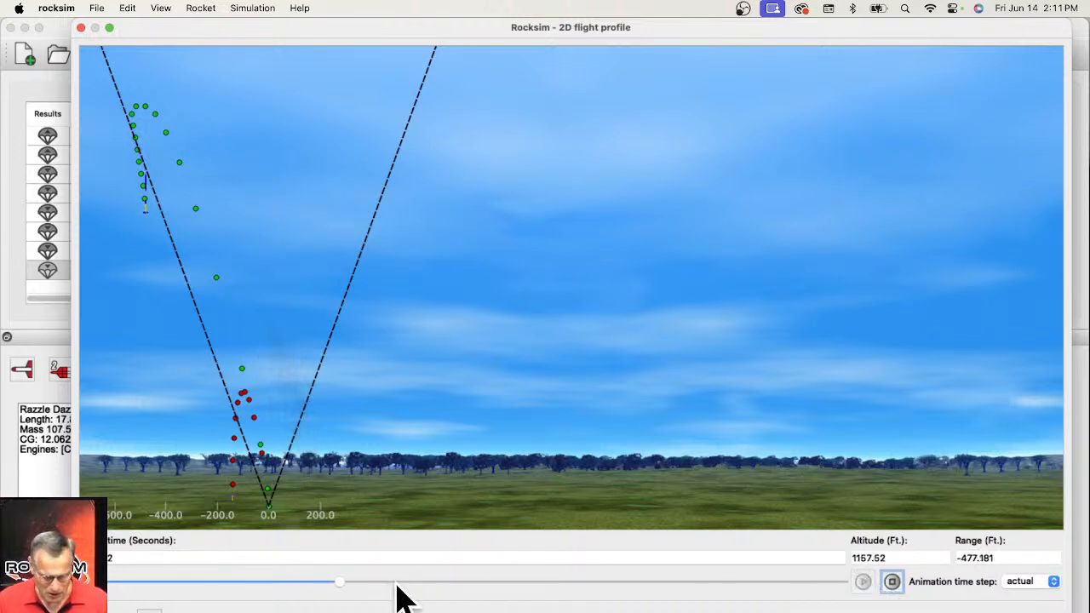
left_click_drag(345, 594, 518, 599)
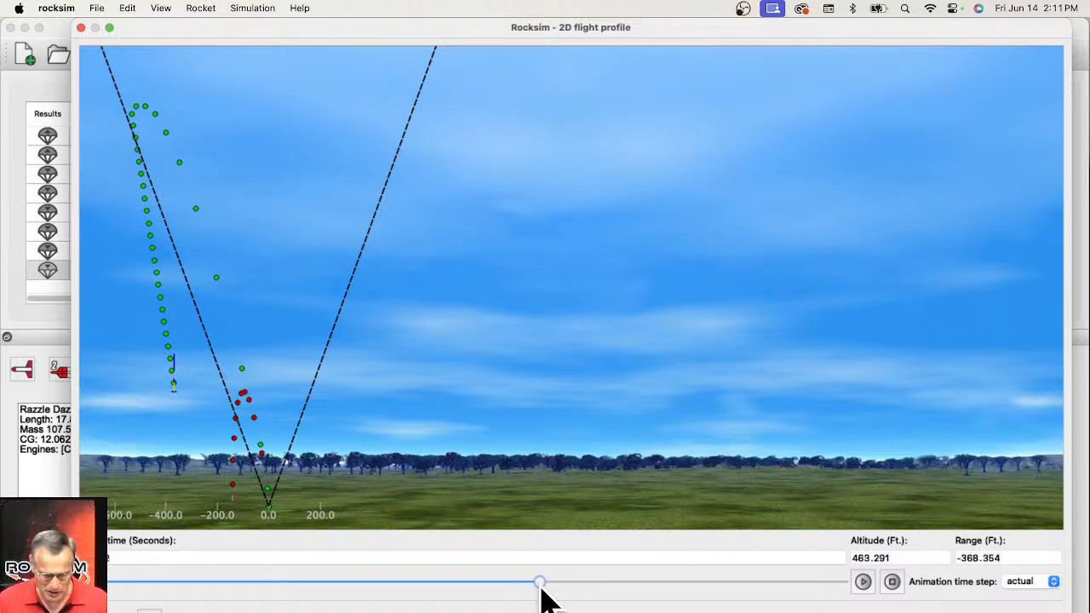
left_click_drag(541, 588, 841, 581)
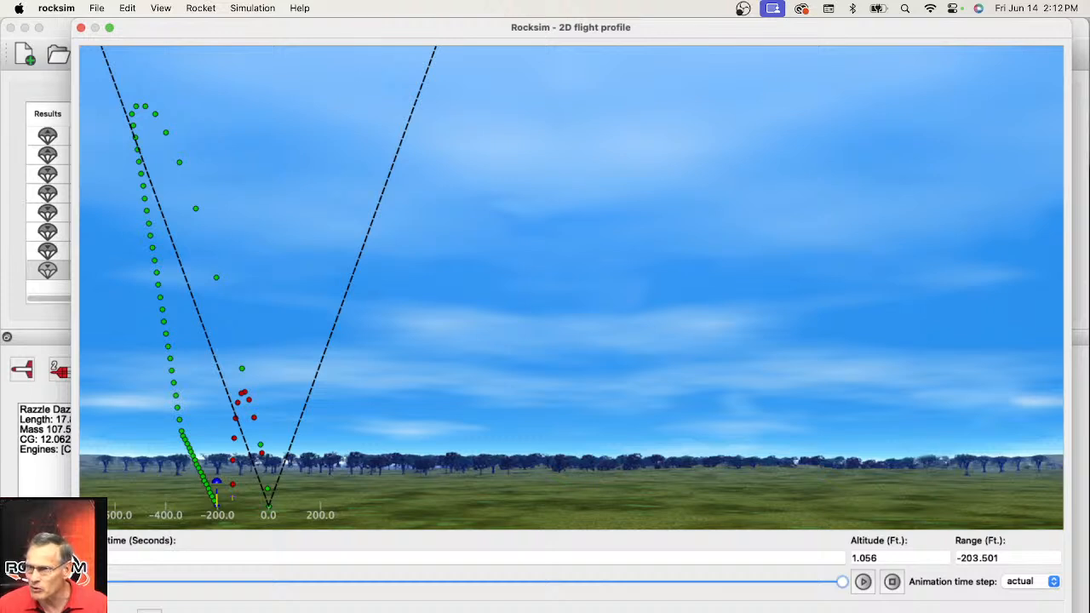
- Resize the 2D flight profile window so its lower controls are accessible, and show the detailed flight data
key("super+Tab")
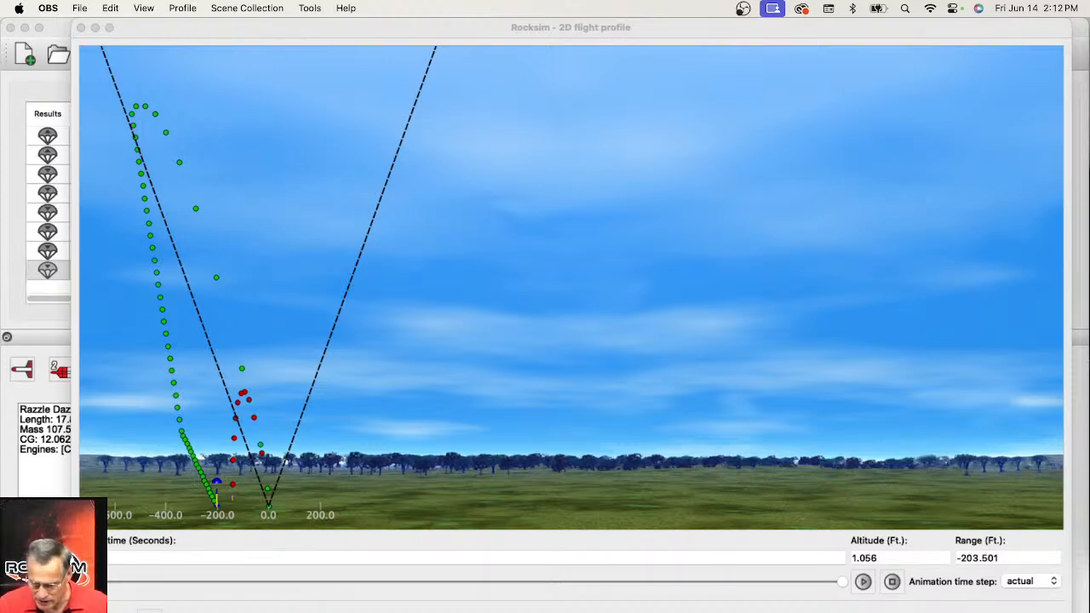
key("ctrl+Down")
left_click(999, 438)
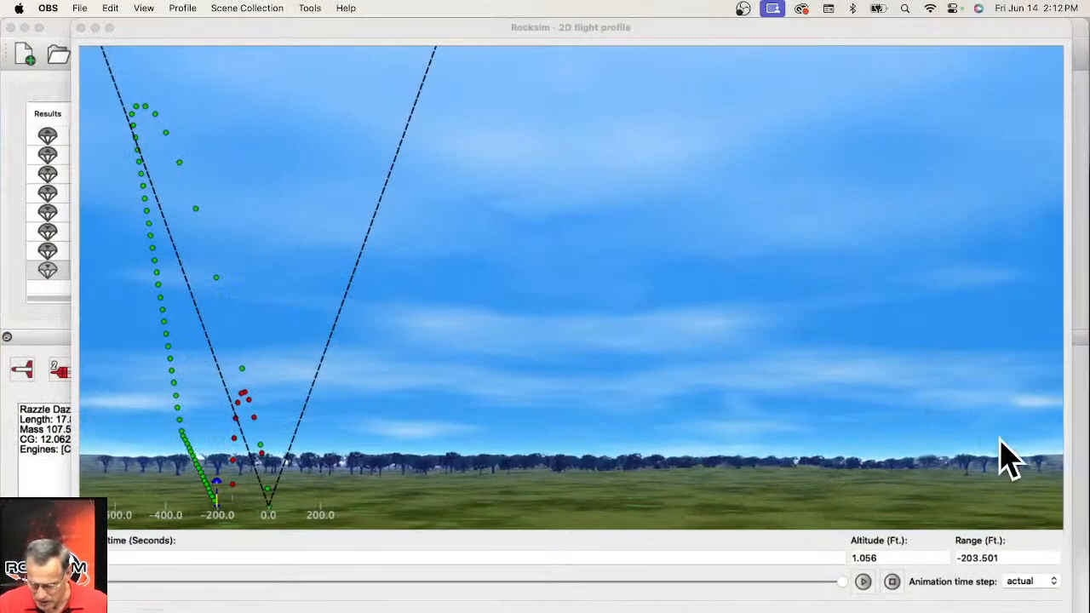
mouse_move(1062, 612)
left_mouse_down()
mouse_move(1063, 587)
mouse_move(1065, 606)
left_mouse_up()
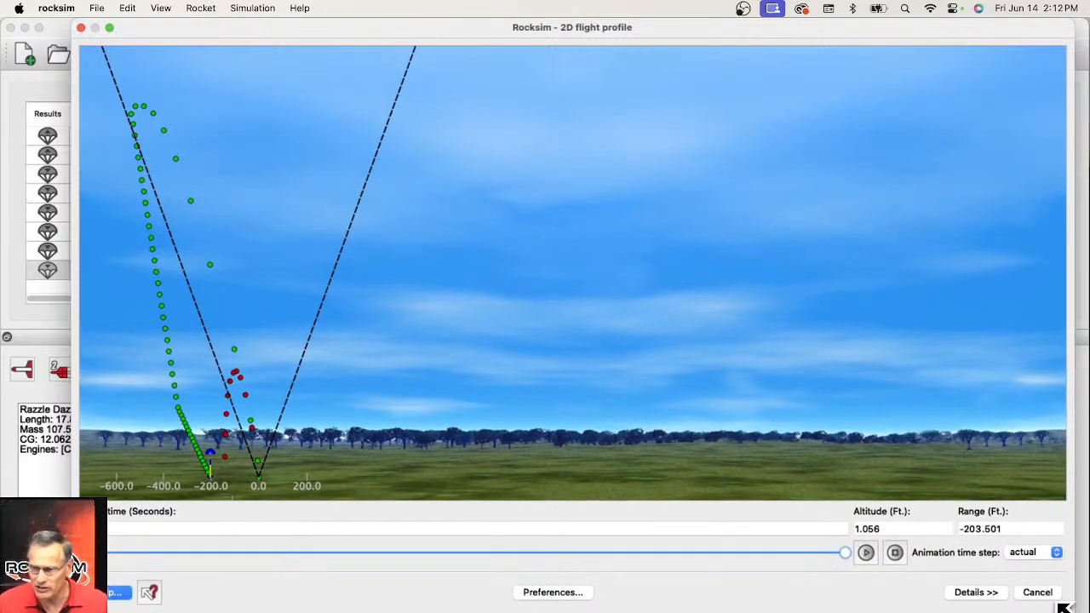
left_click(976, 592)
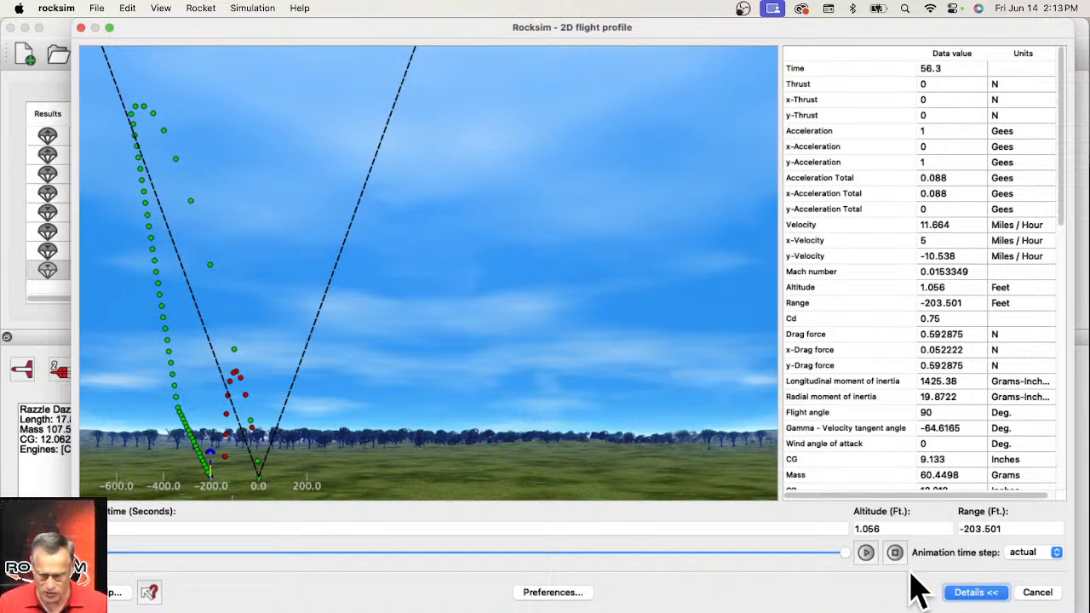
- Scrub through the descent to compare velocities under the streamer and after parachute deployment, and close the flight profile
left_click_drag(845, 555, 464, 556)
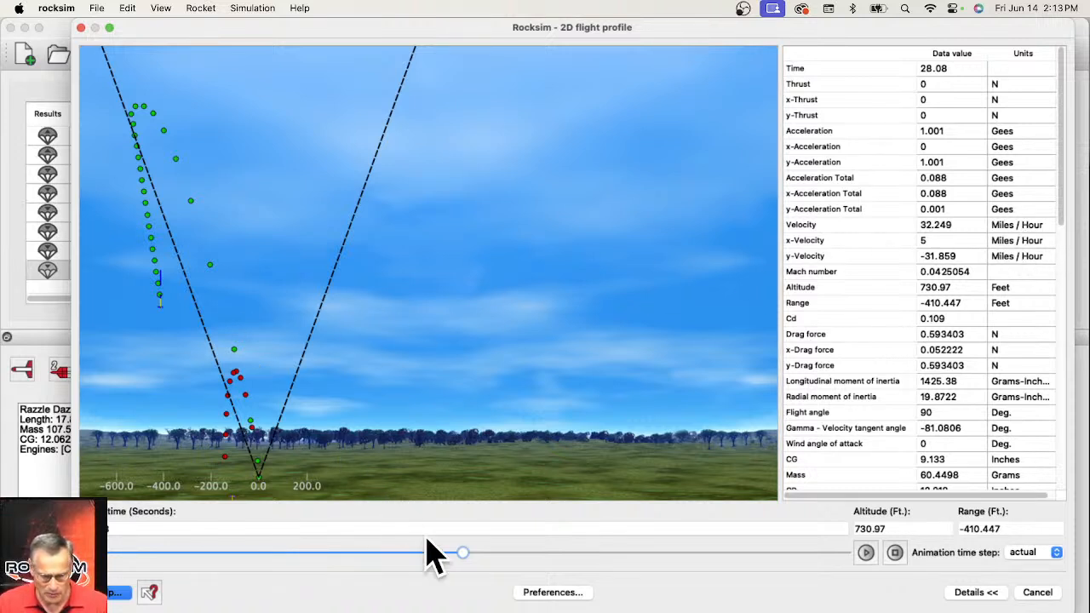
left_click_drag(462, 553, 318, 551)
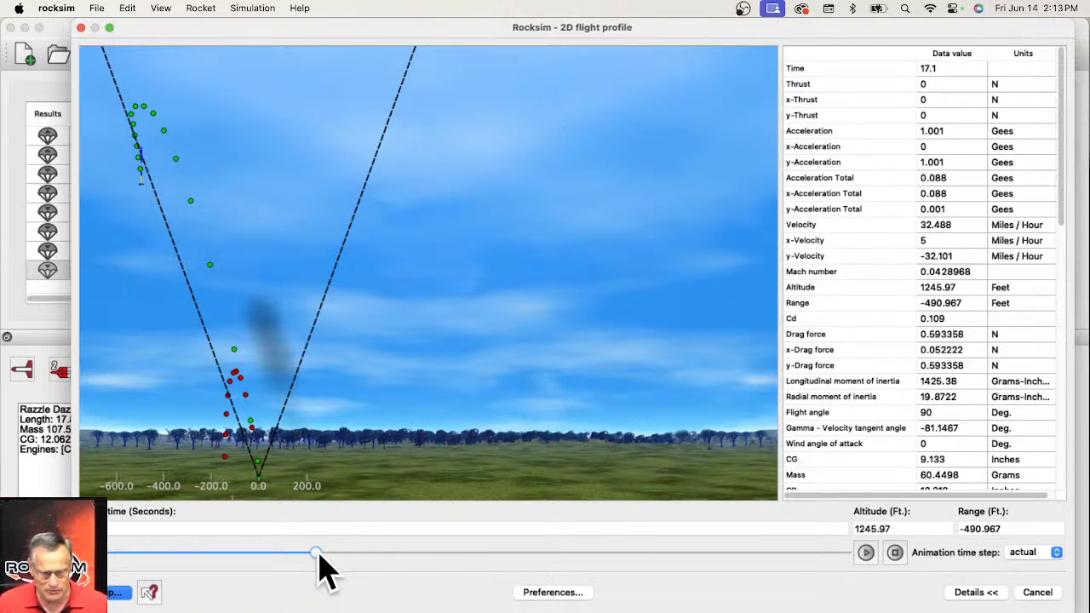
left_click_drag(317, 553, 337, 553)
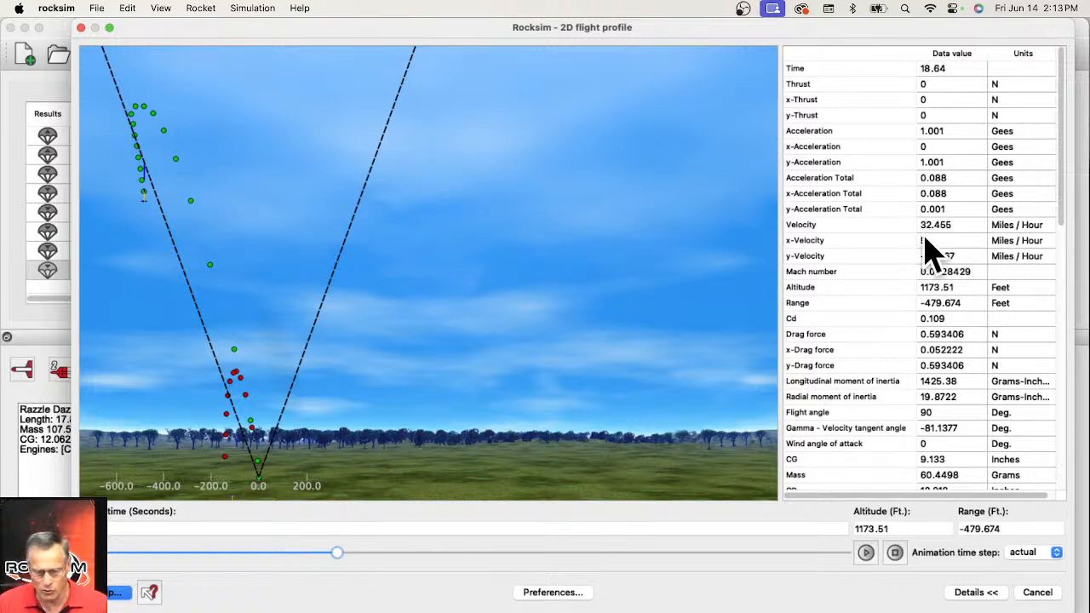
left_click_drag(340, 554, 587, 562)
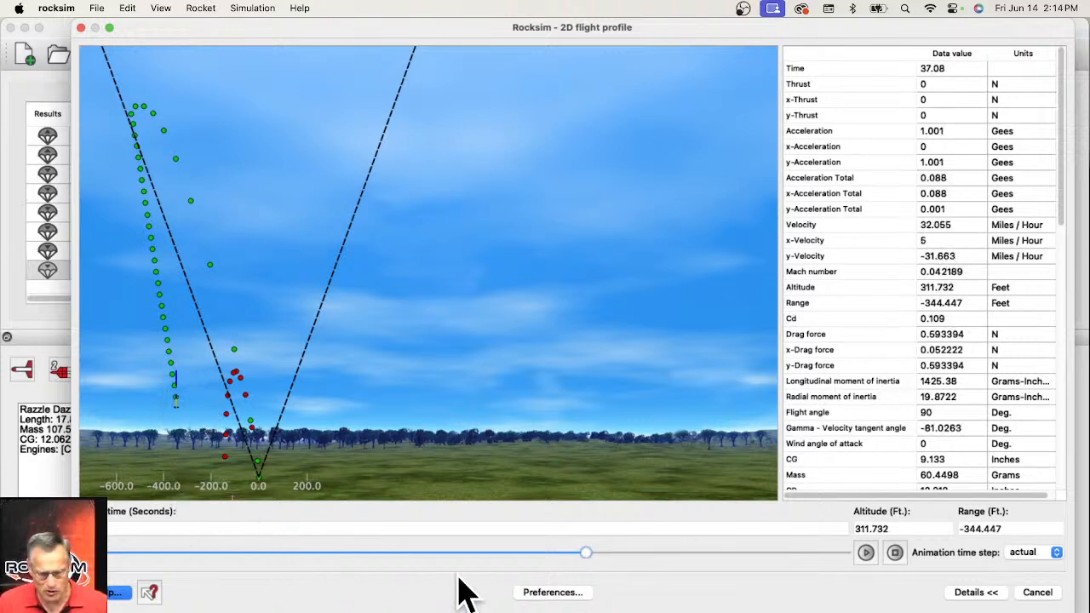
left_click_drag(582, 552, 599, 553)
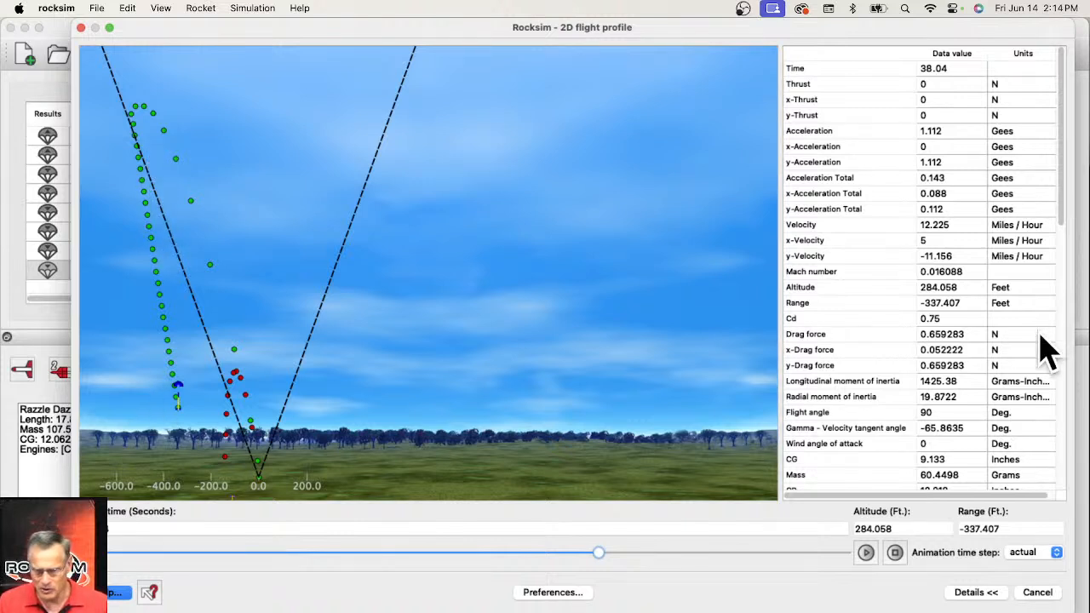
left_click_drag(599, 553, 493, 553)
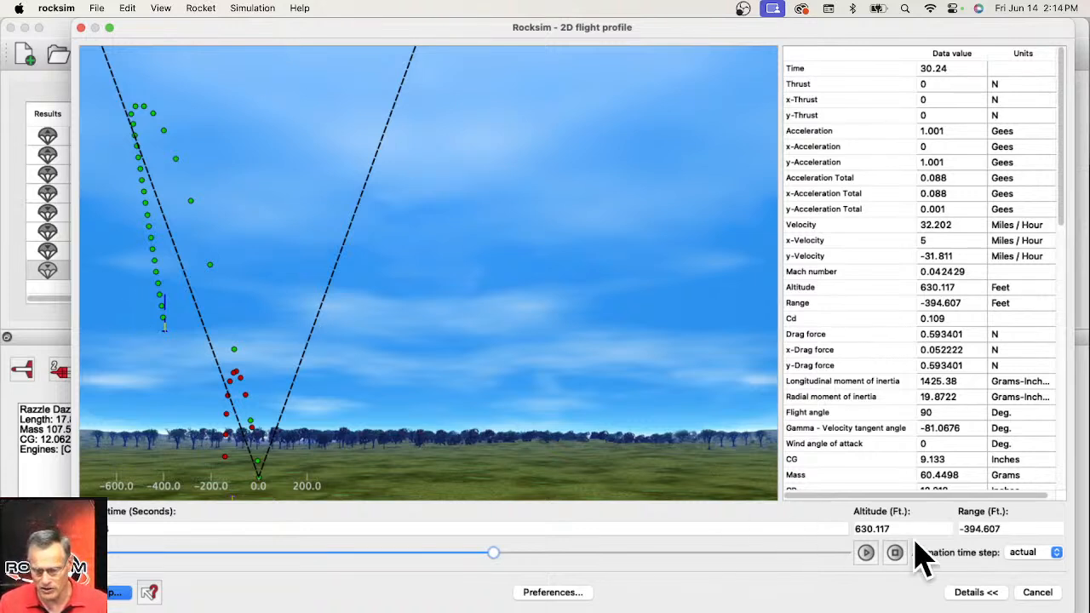
left_click(1038, 593)
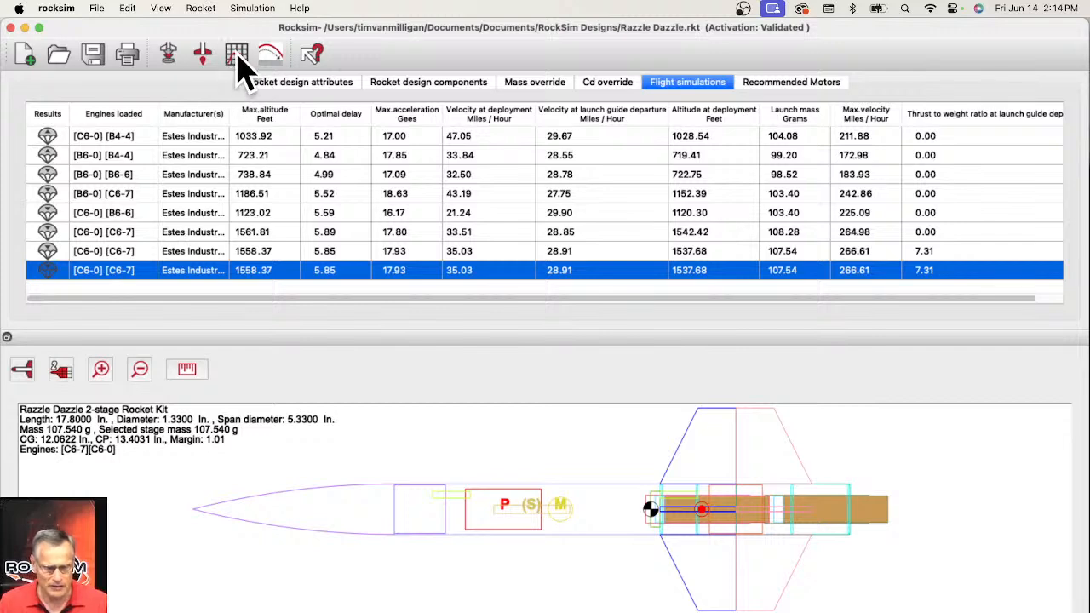
- Open the simulation details of the latest [C6-0] [C6-7] flight and enlarge and reposition the window for reading
double_click(250, 274)
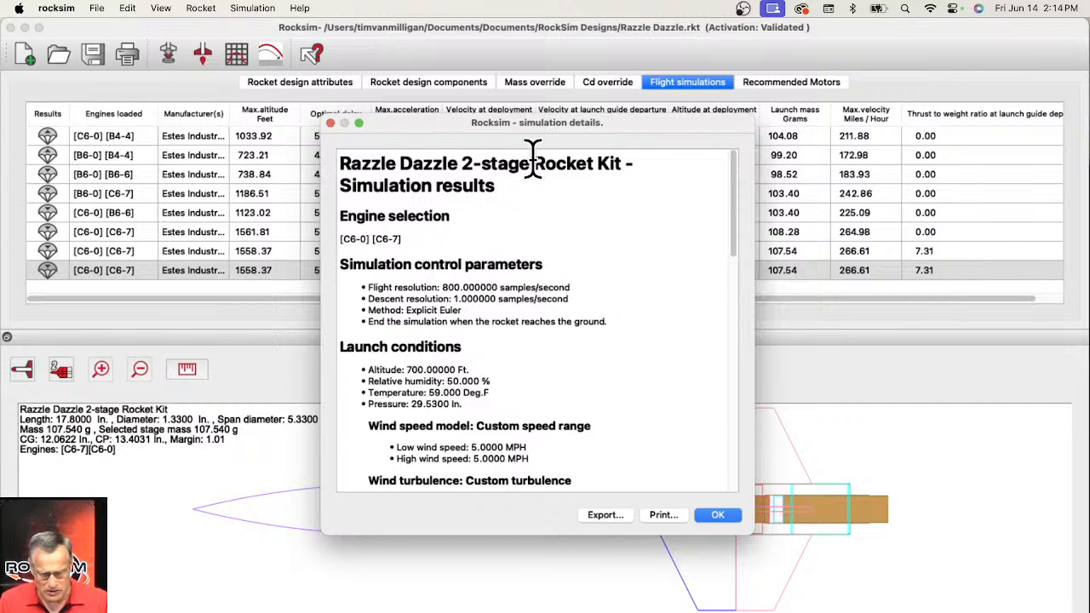
left_click_drag(535, 132, 523, 36)
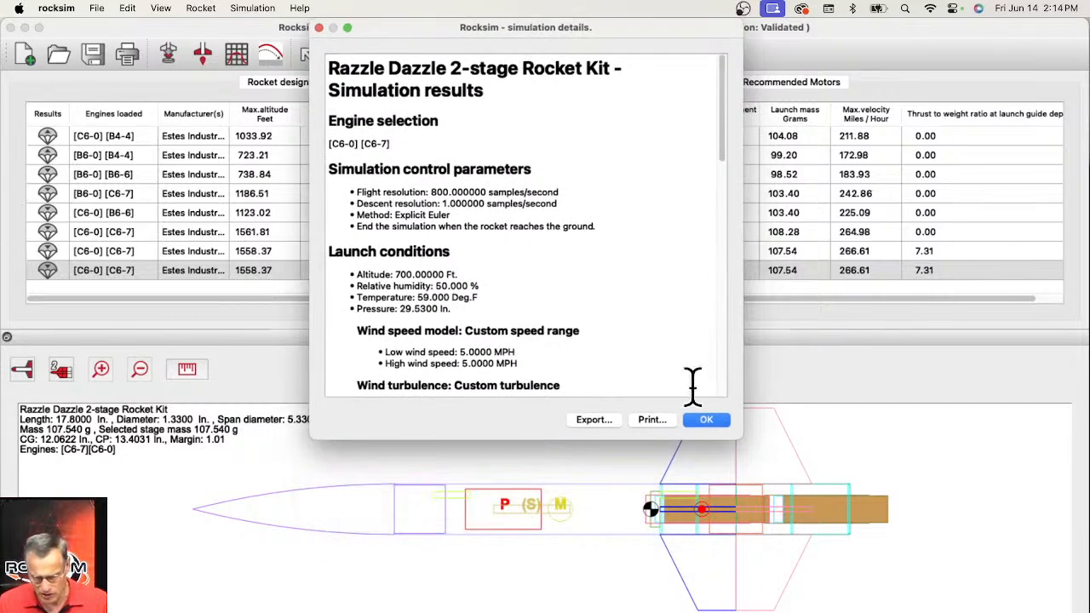
left_click_drag(741, 439, 875, 592)
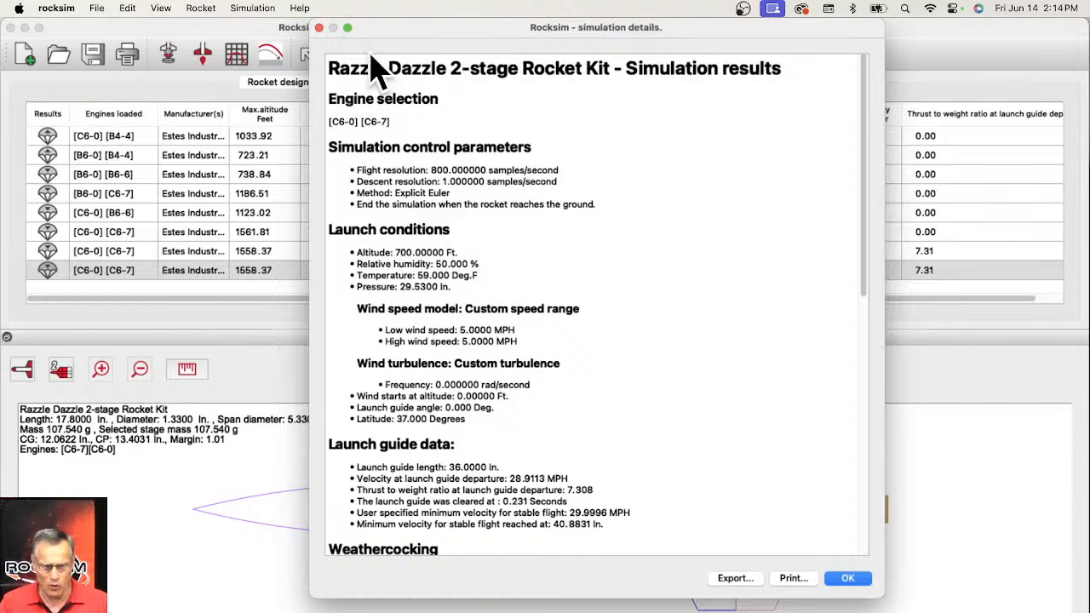
left_click_drag(397, 27, 356, 205)
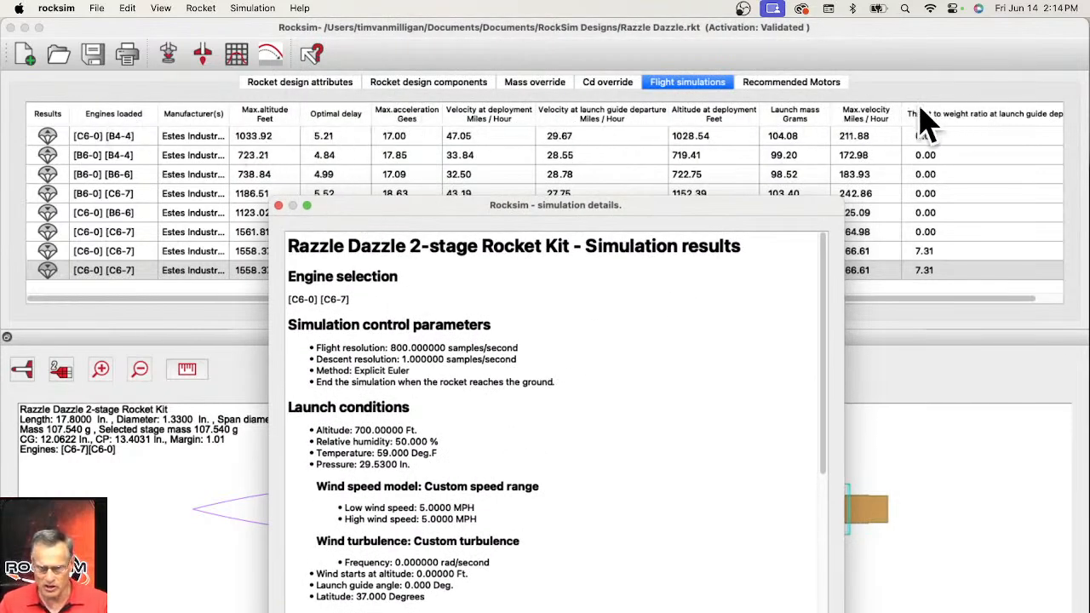
left_click_drag(553, 205, 574, 42)
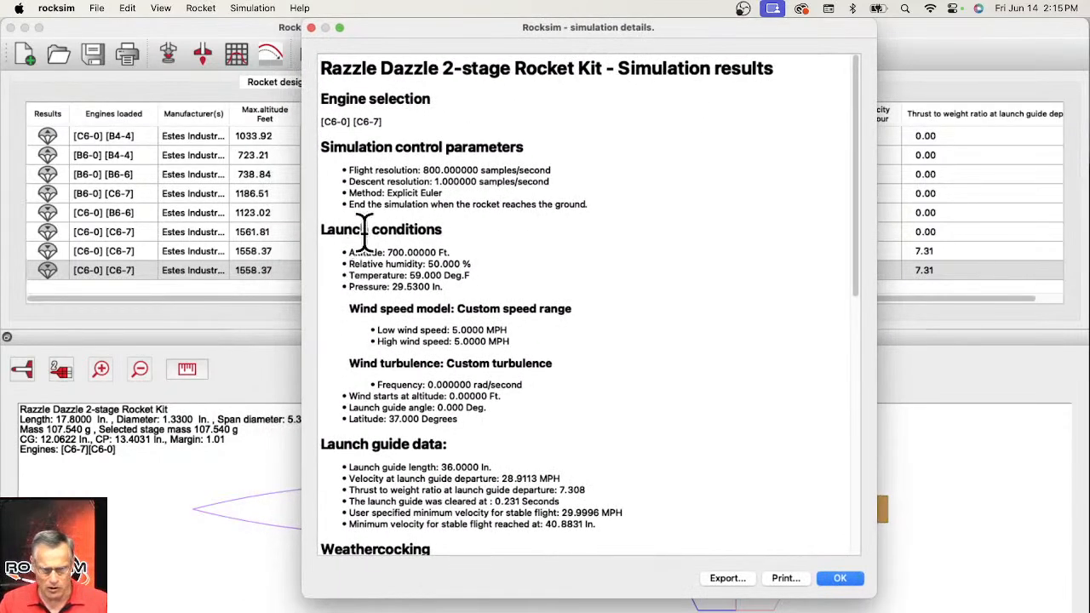
- Review the launch conditions, wind speeds and recovery system data in the simulation details
left_click_drag(349, 252, 496, 248)
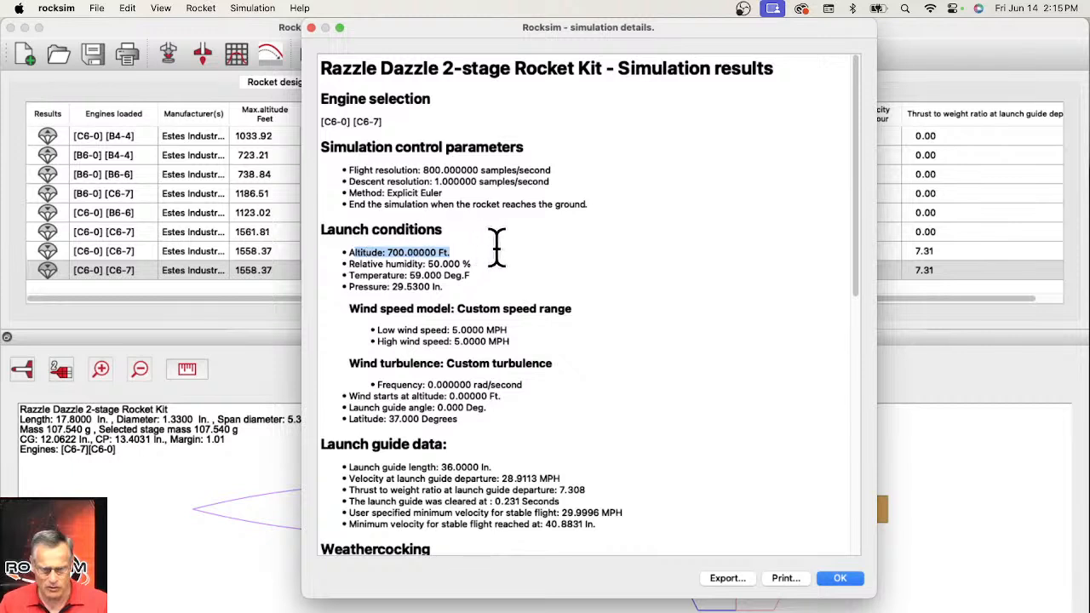
left_click_drag(363, 264, 492, 263)
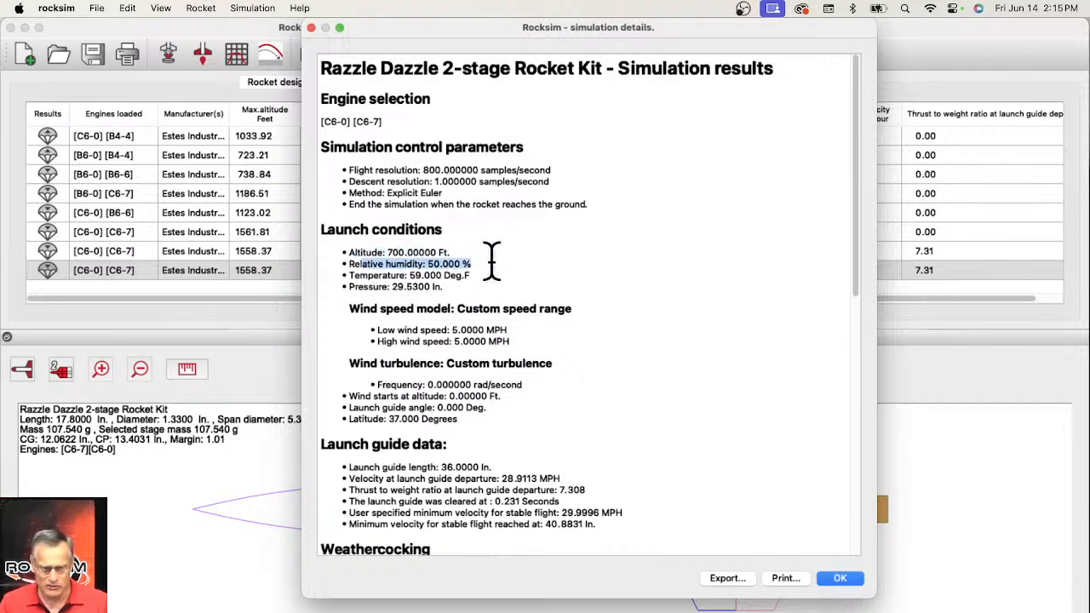
left_click_drag(368, 287, 484, 290)
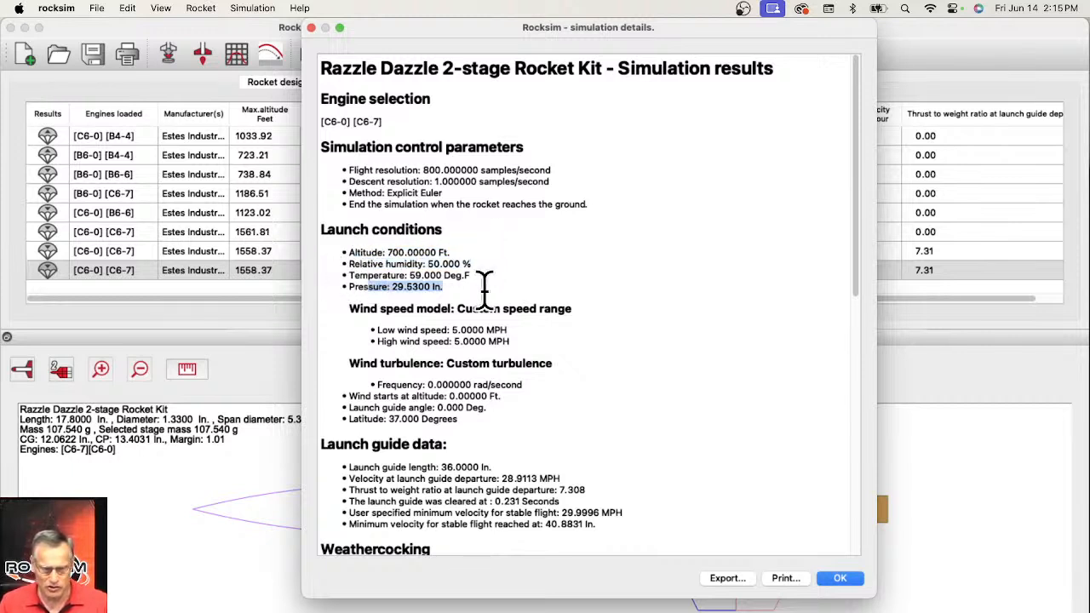
left_click_drag(396, 329, 478, 341)
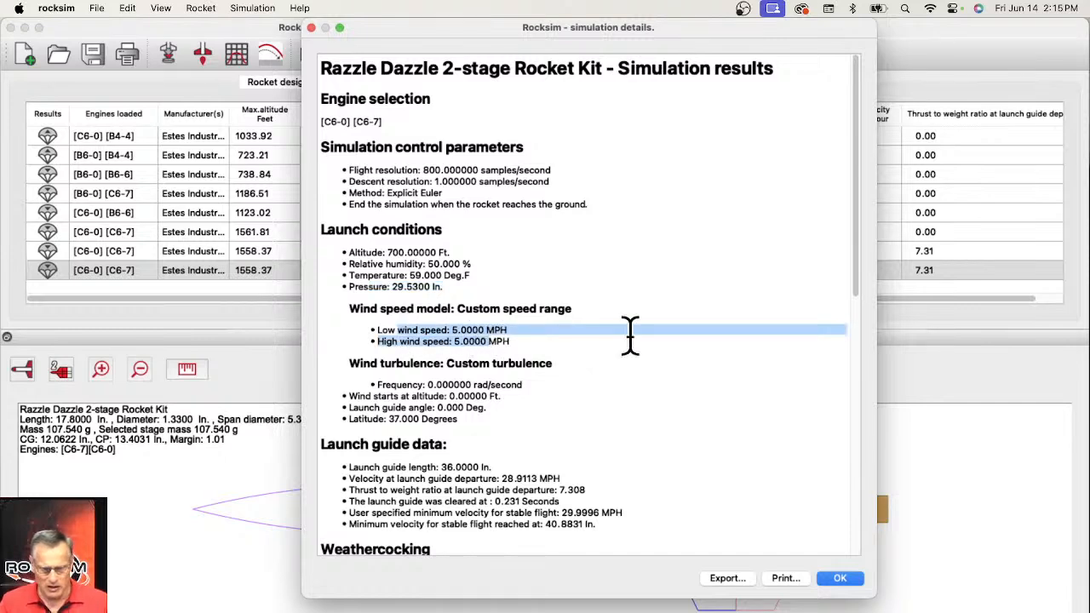
scroll(630, 334, "down", 5)
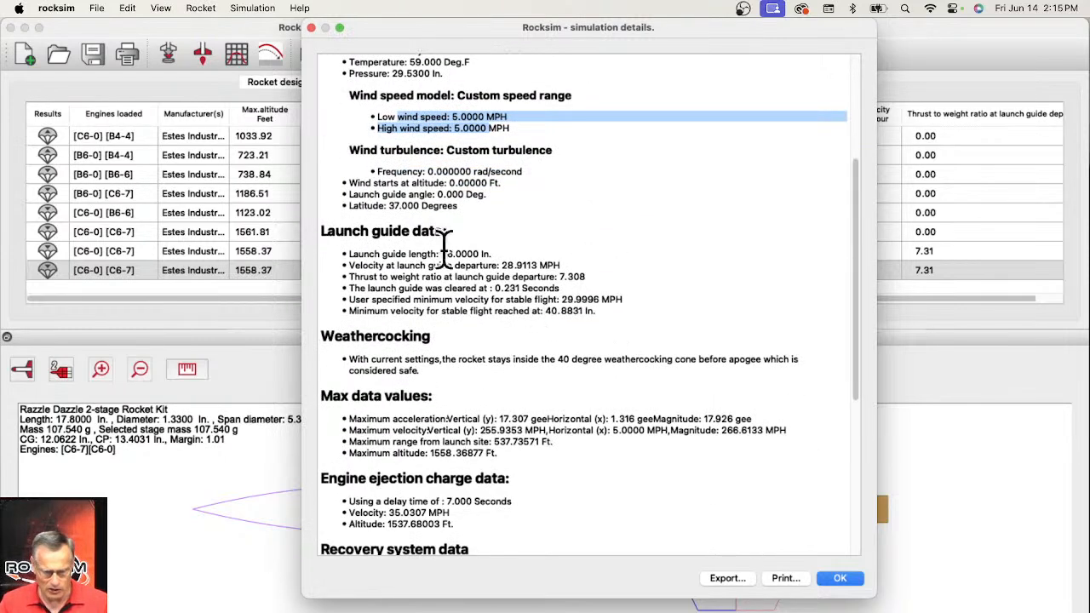
scroll(434, 239, "down", 4)
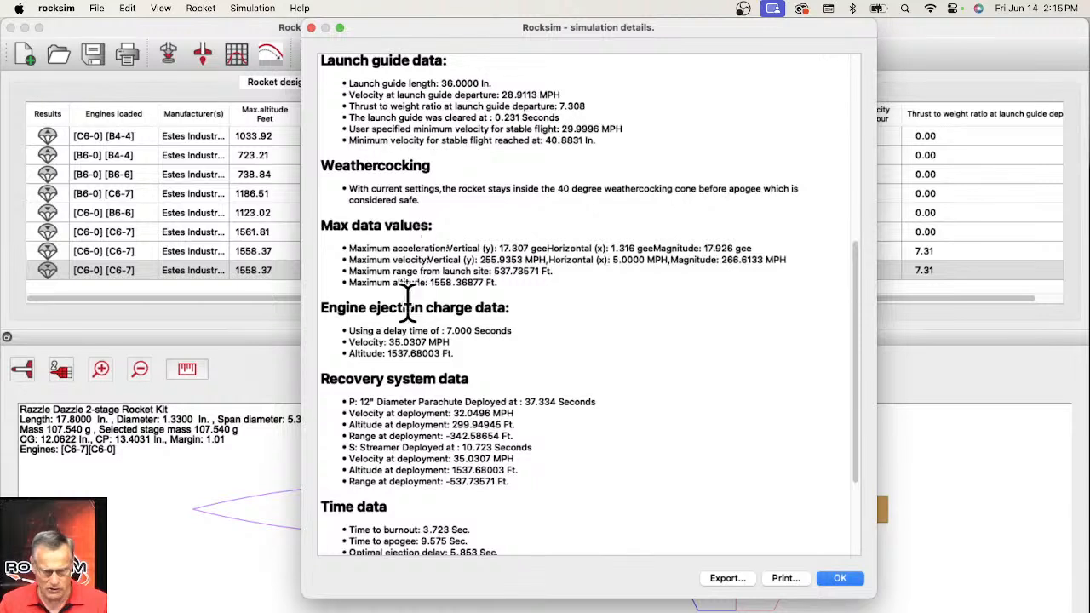
left_click_drag(324, 378, 499, 374)
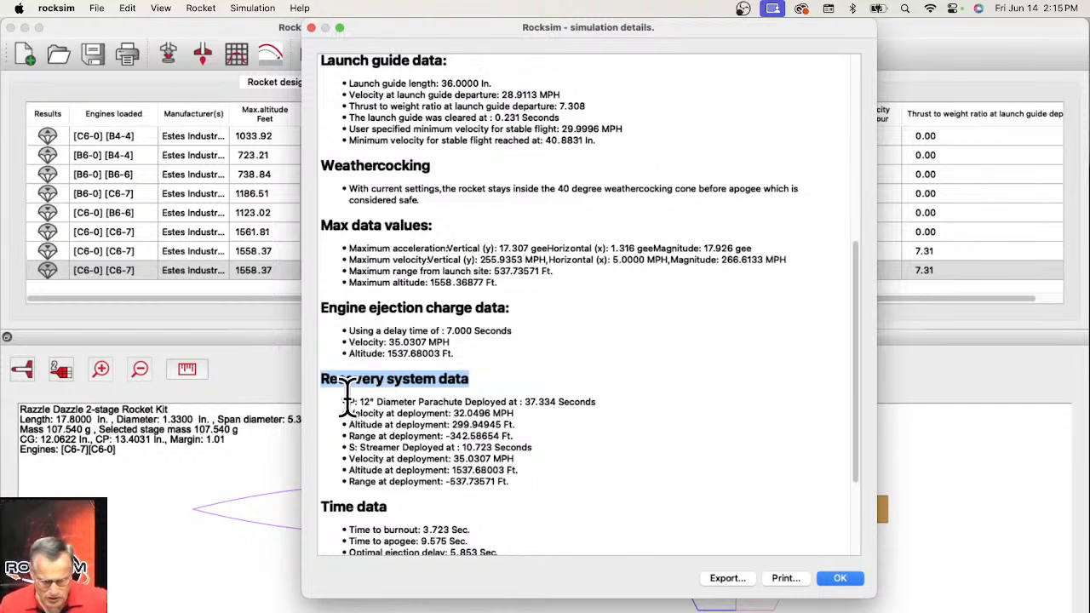
- Compare the parachute and streamer deployment times and velocities in the recovery system data, and close the simulation details
left_click_drag(347, 399, 573, 401)
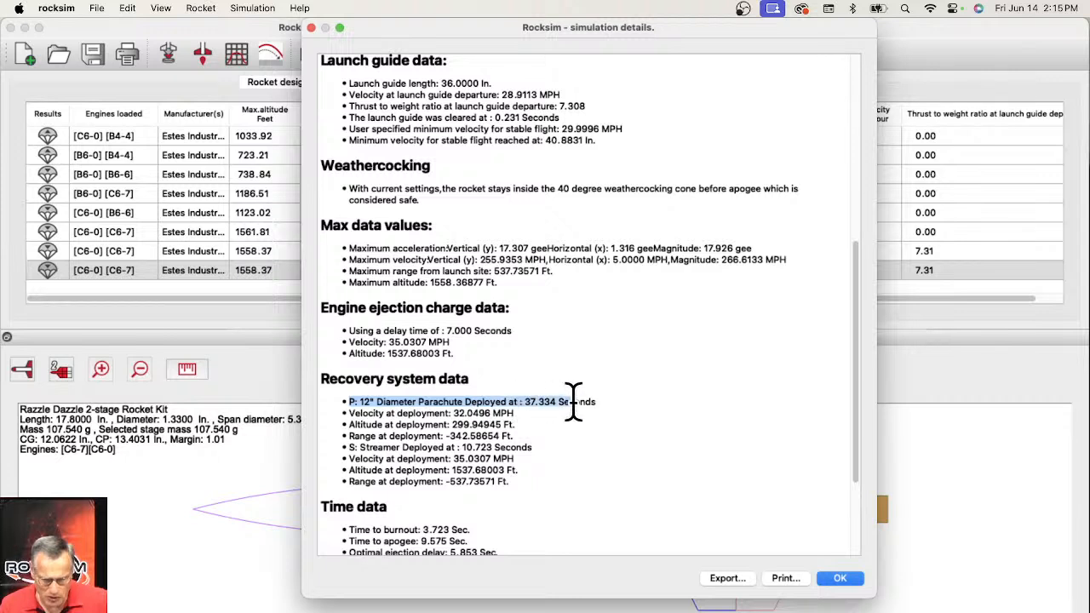
right_click(594, 402)
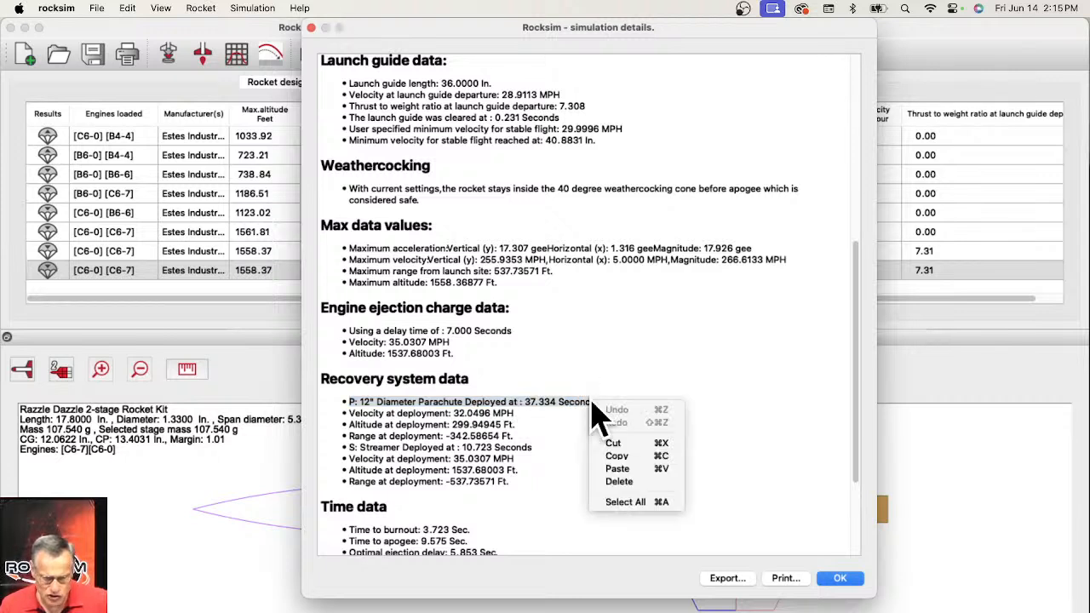
left_click(545, 426)
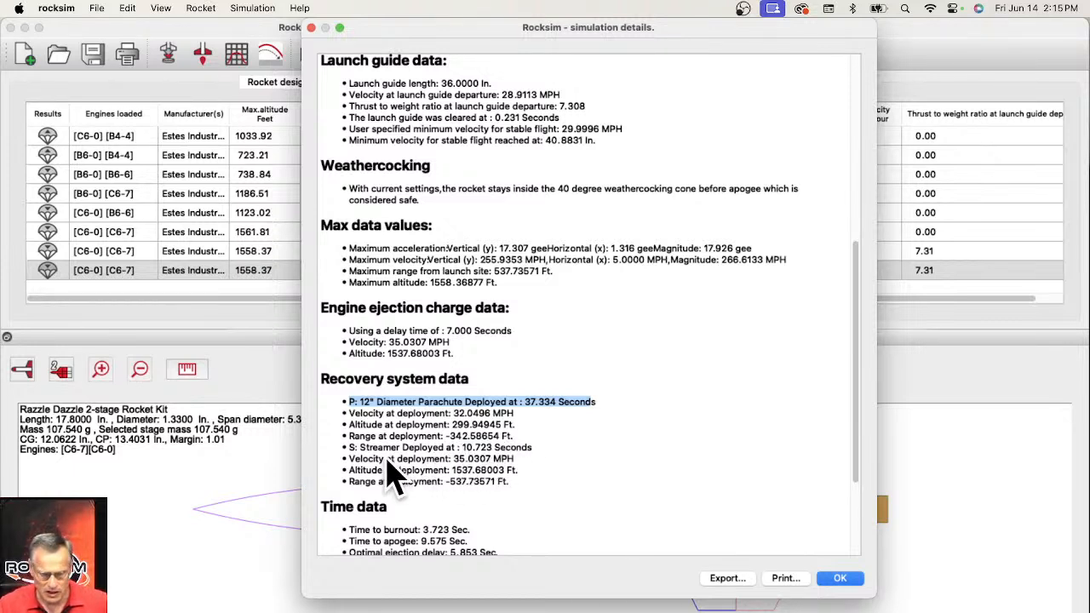
left_click_drag(463, 448, 535, 451)
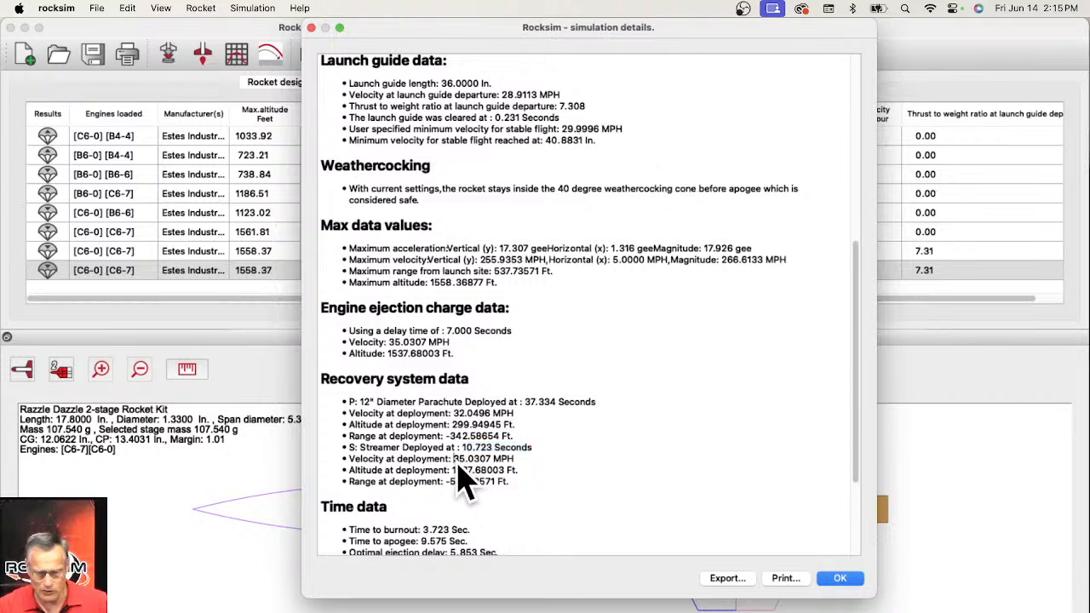
left_click_drag(459, 464, 513, 460)
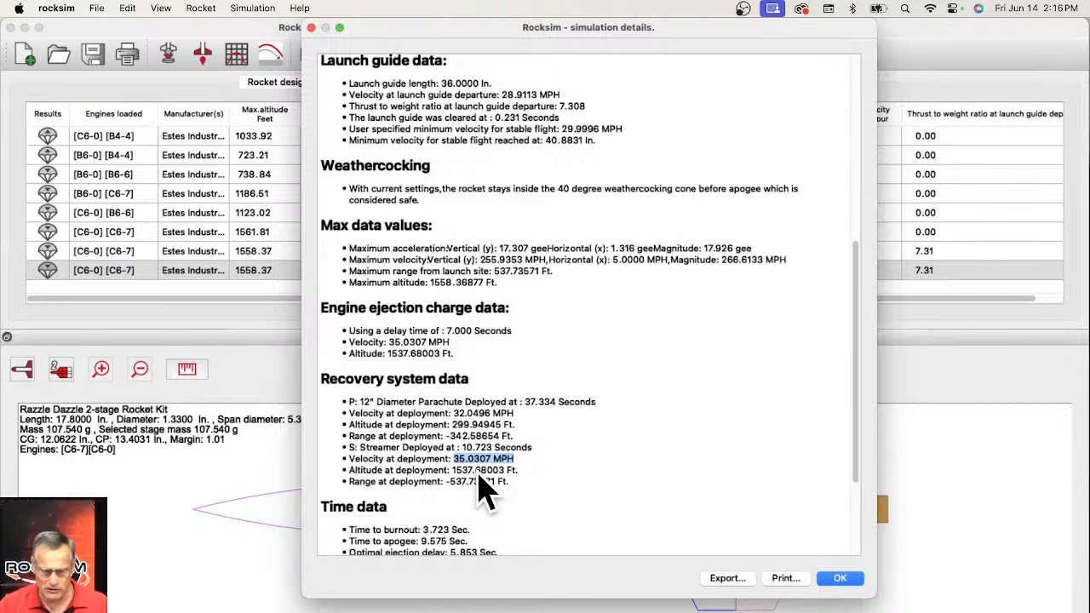
left_click(453, 428)
left_click_drag(454, 413, 504, 417)
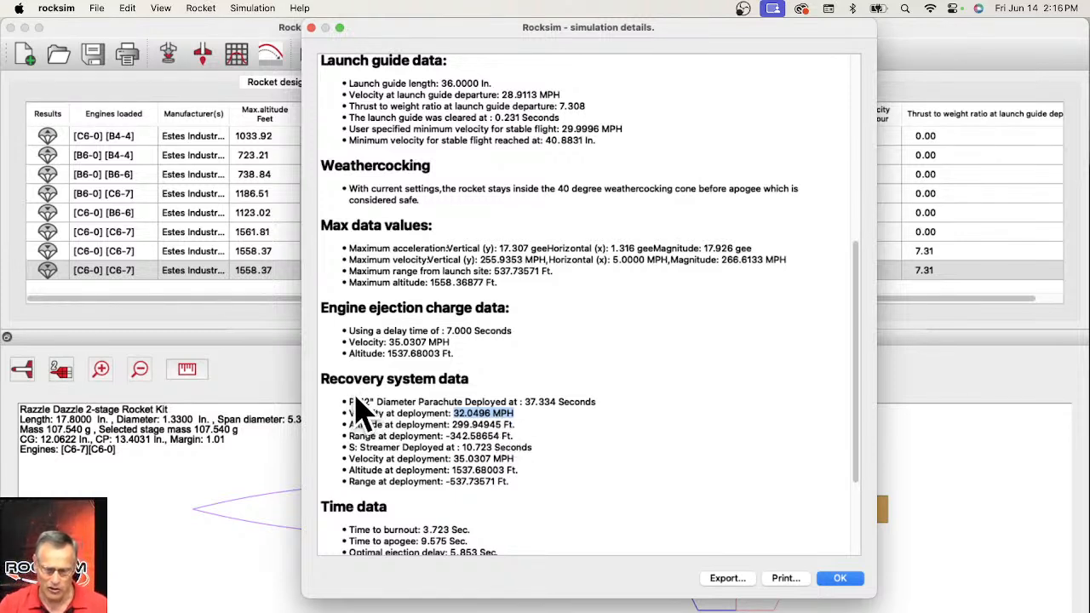
left_click_drag(348, 402, 577, 415)
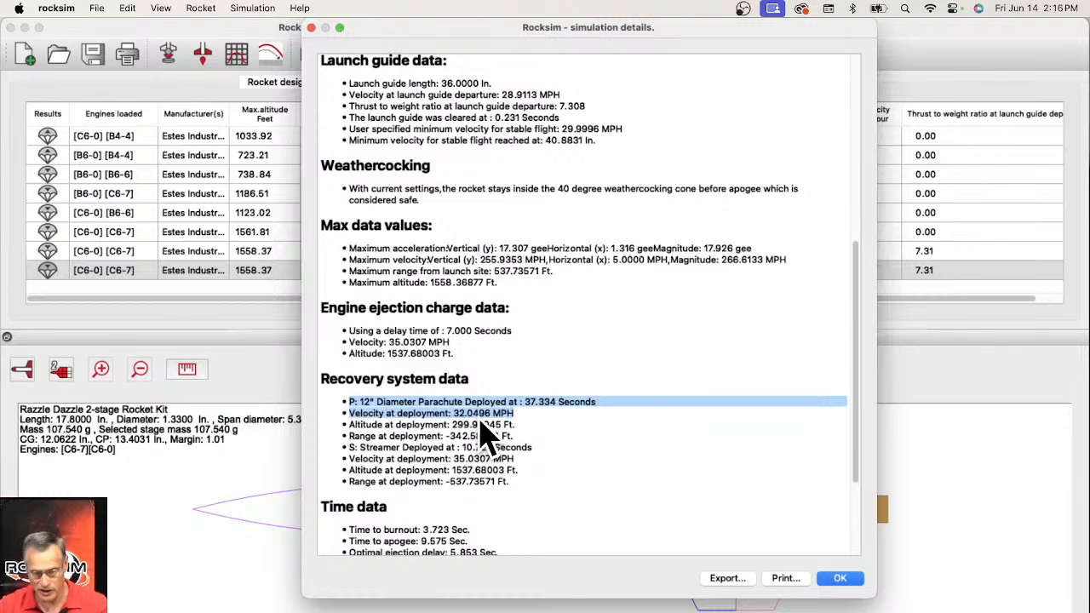
left_click(839, 578)
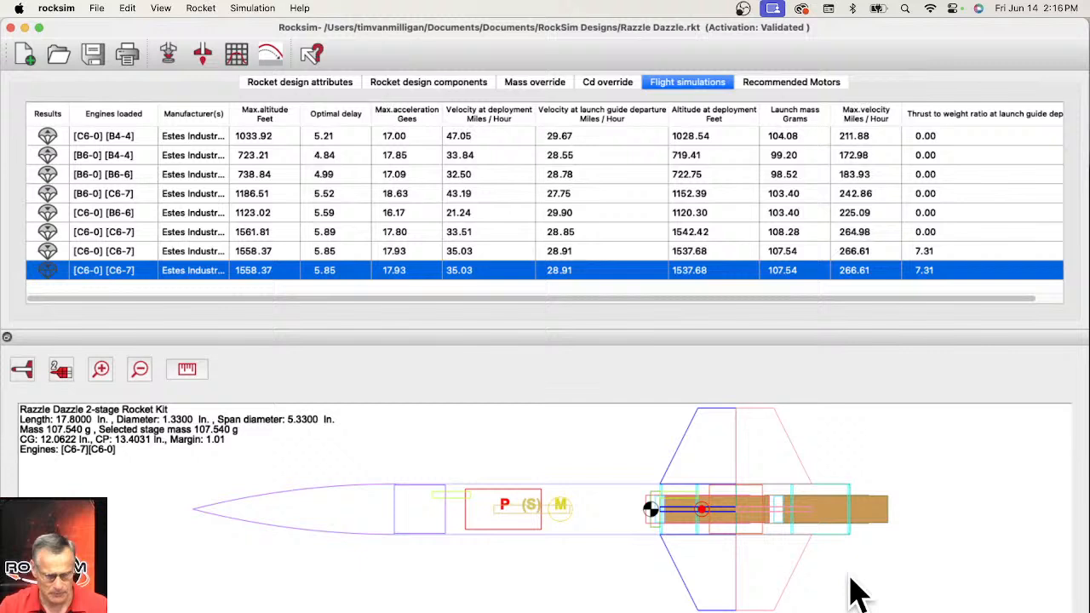
- Plot thrust, velocity and altitude against time for the latest [C6-0] [C6-7] flight, examine the curves and close the plot
left_click(239, 56)
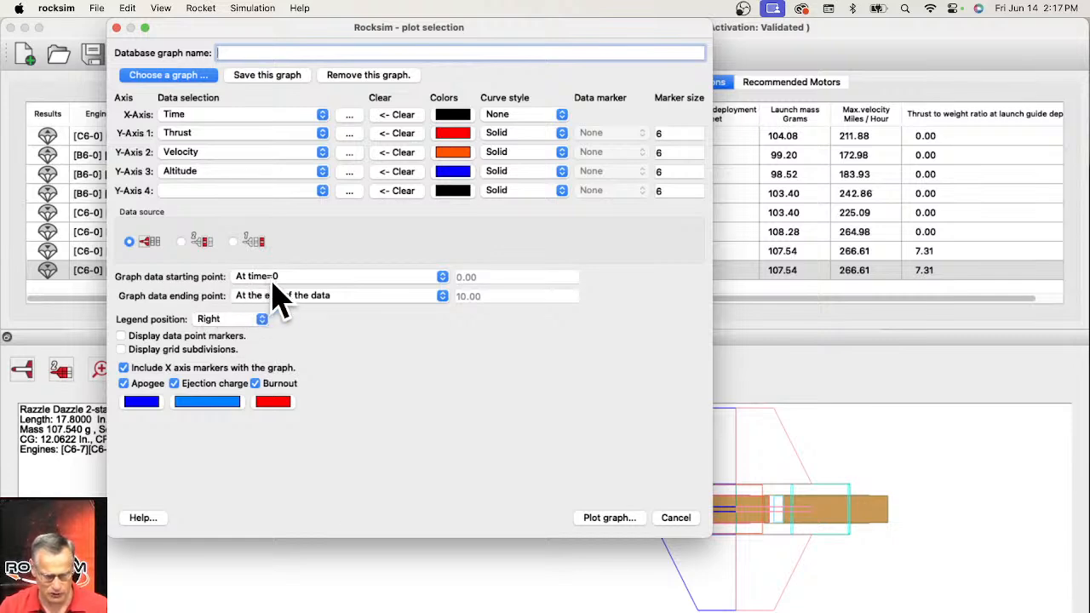
left_click(633, 519)
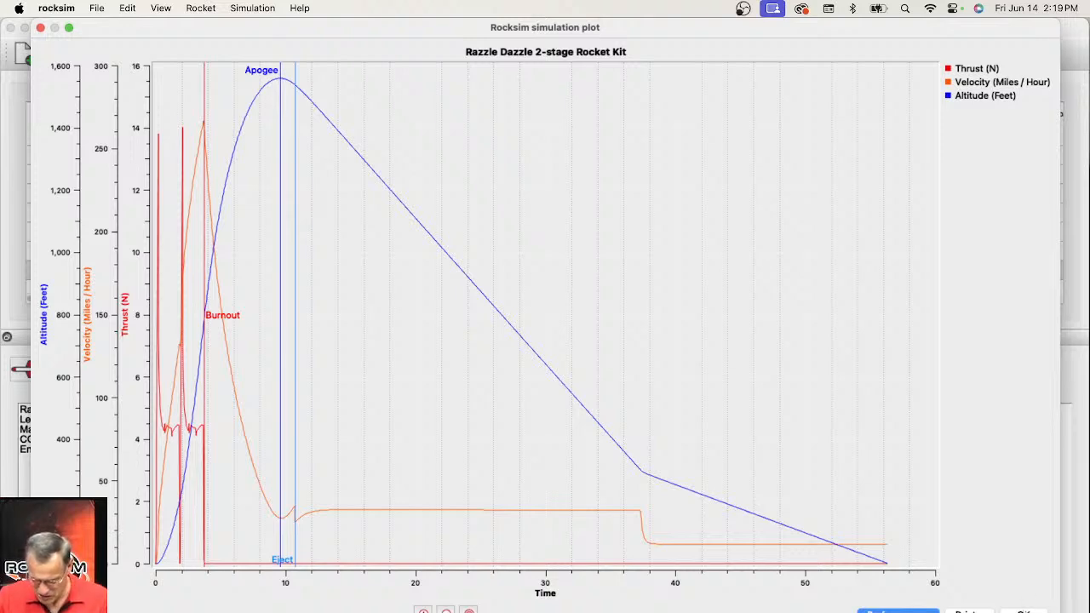
left_click(1023, 612)
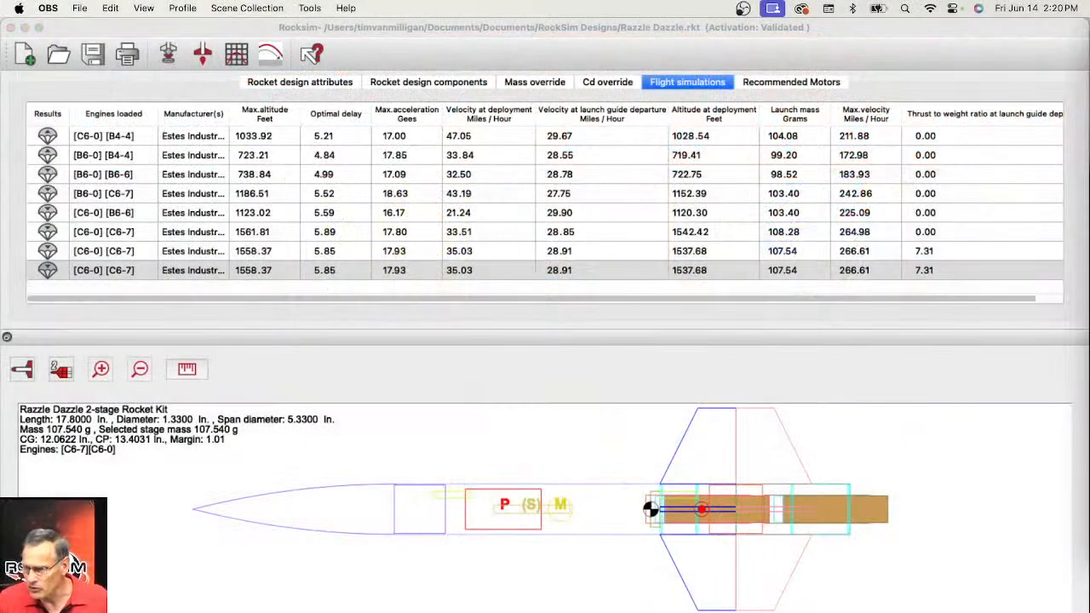
- Switch back to RockSim, open the latest flight's 2D flight profile, and bring up its preferences, moved clear of the weathercocking cone
key("super+Tab")
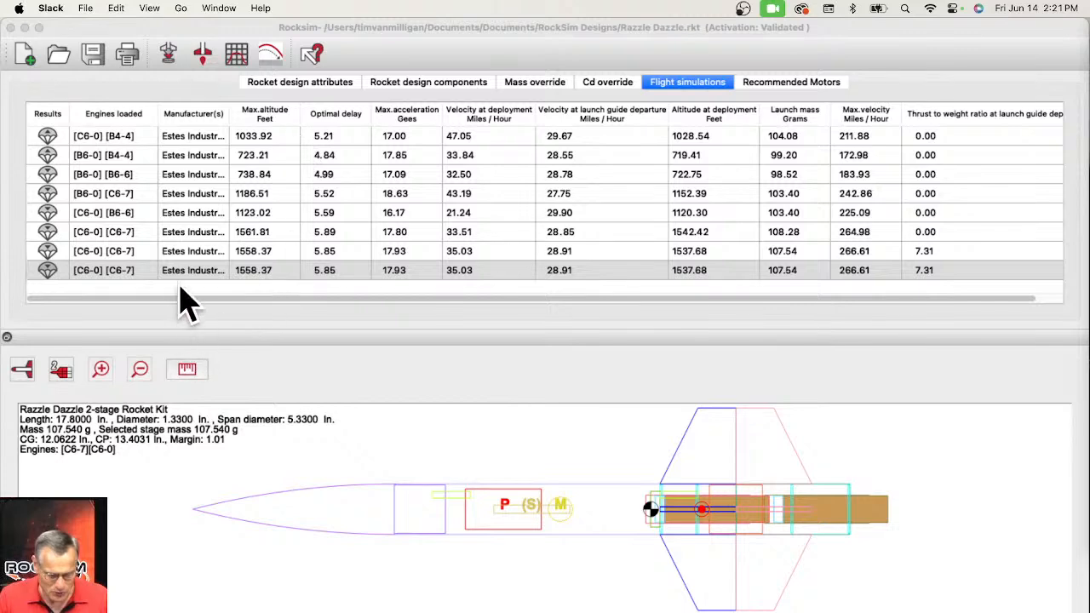
left_click(255, 272)
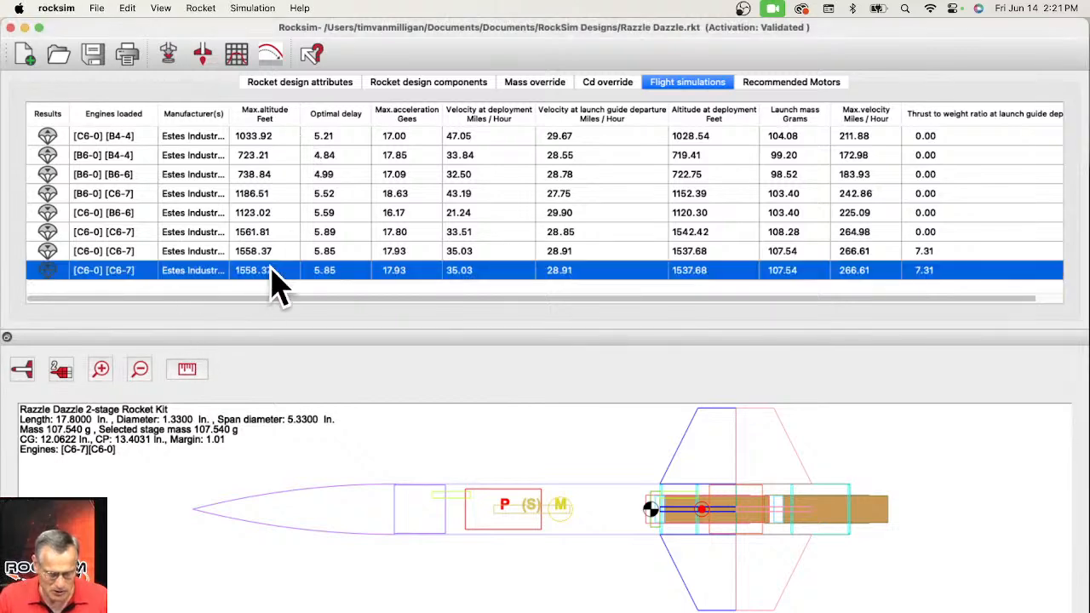
left_click(270, 53)
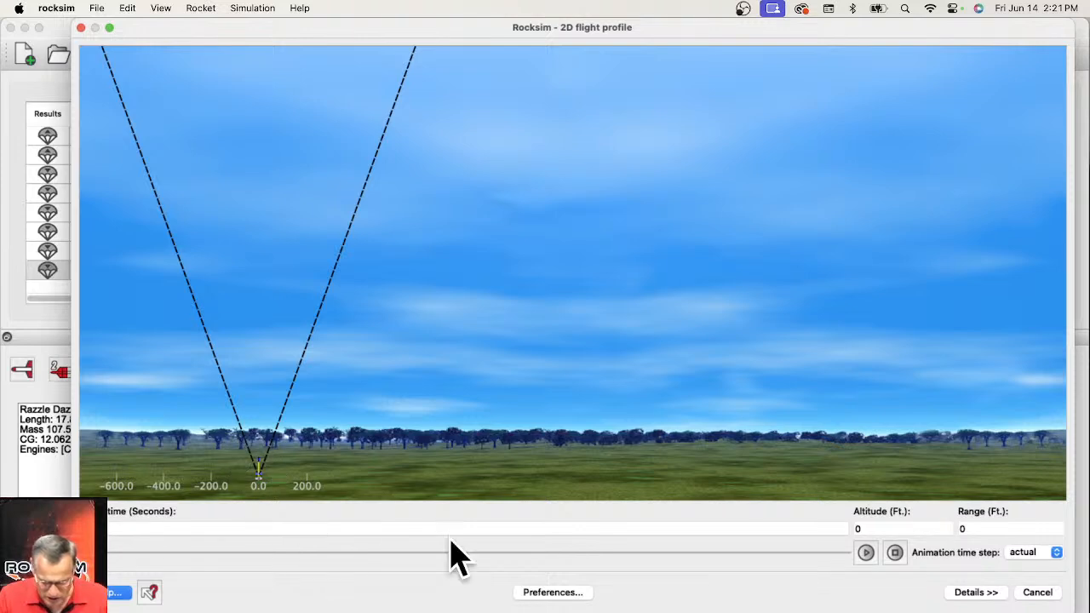
left_click(559, 598)
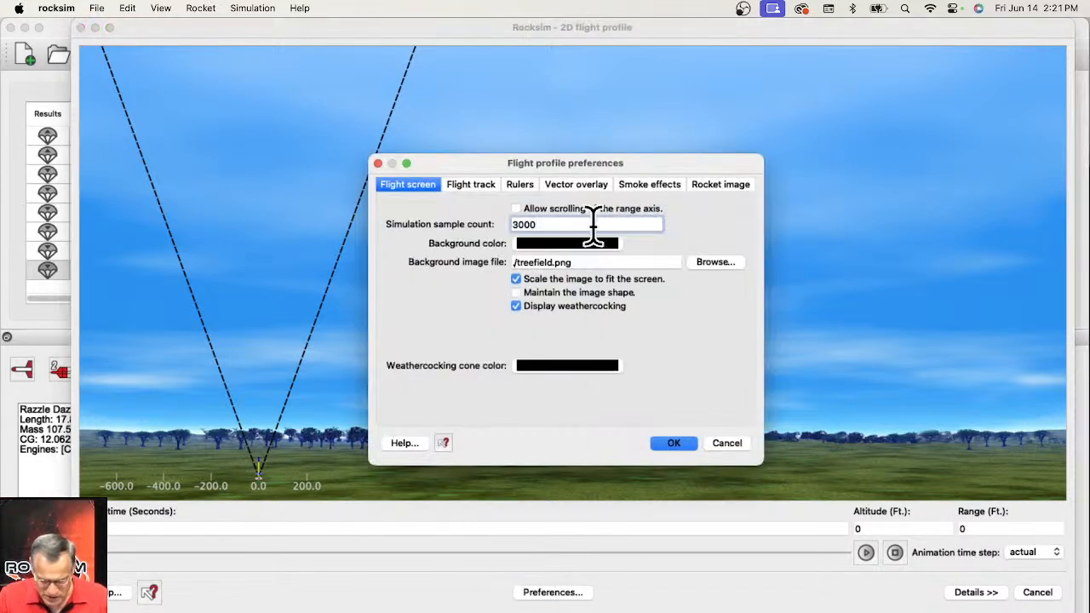
left_click_drag(608, 167, 684, 145)
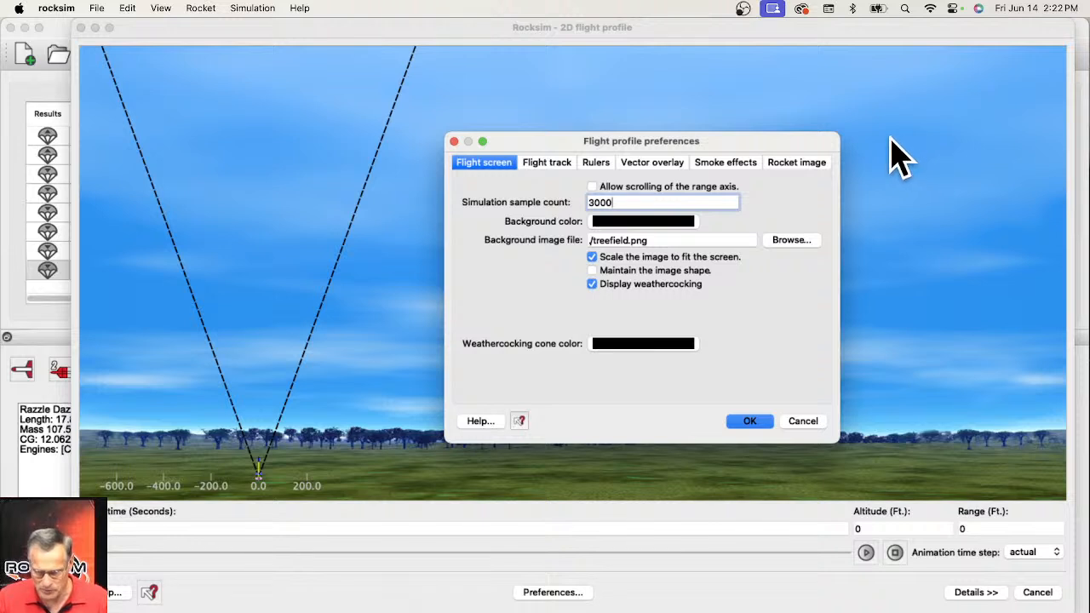
- Enable using the current rocket design for the animation images and enter dazzle as the image file prefix
left_click(798, 164)
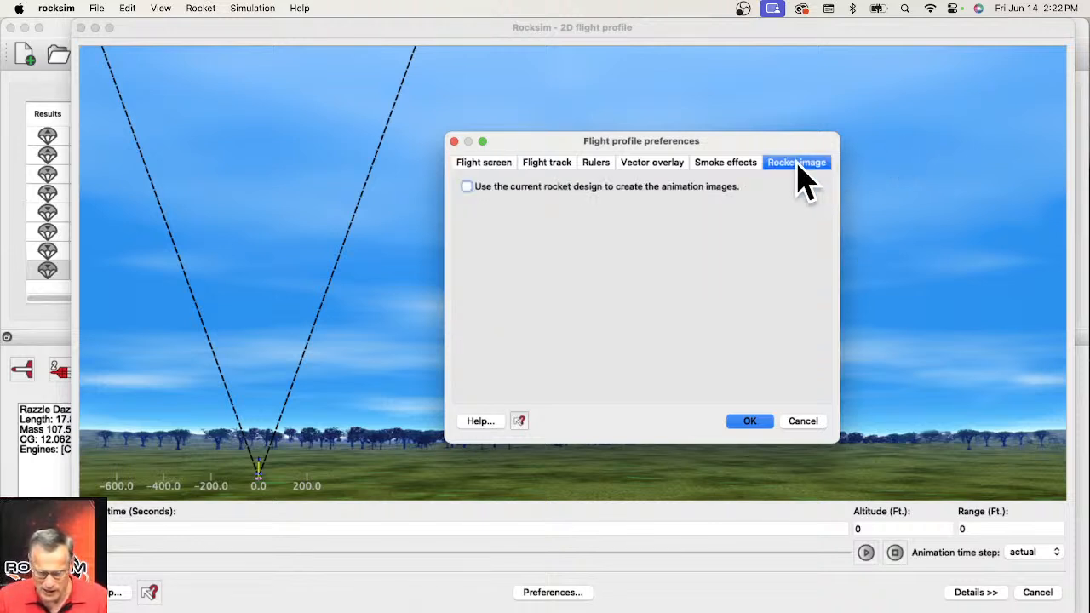
left_click(467, 187)
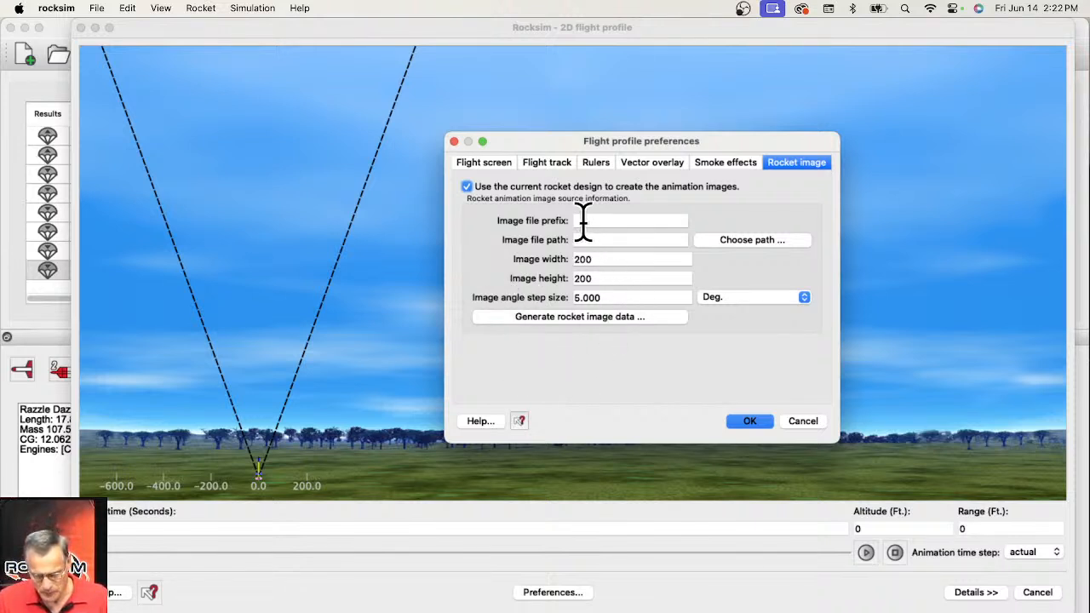
left_click(629, 220)
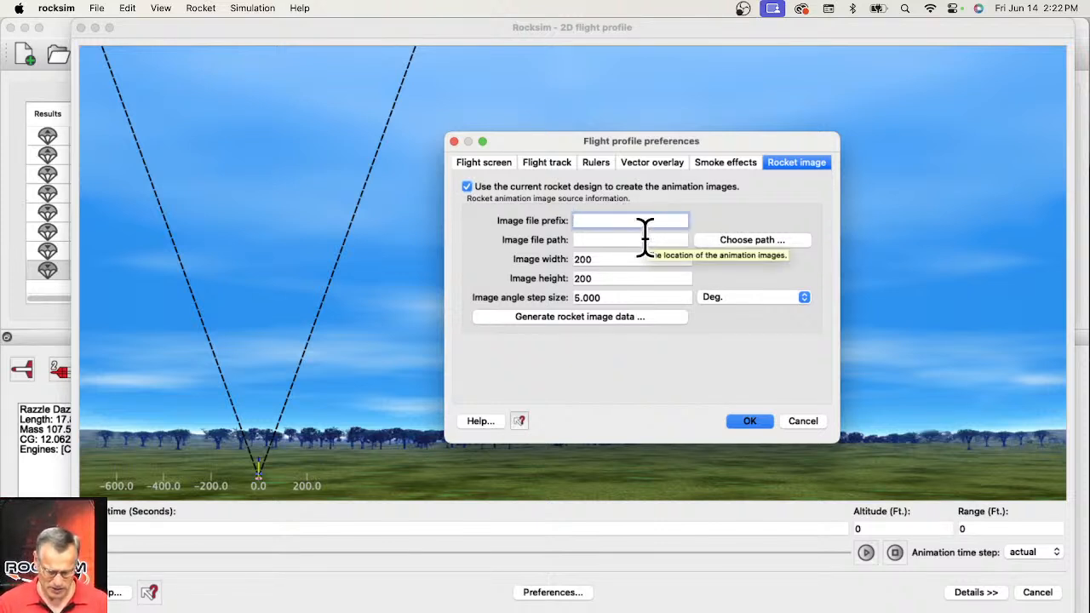
type("dazzle")
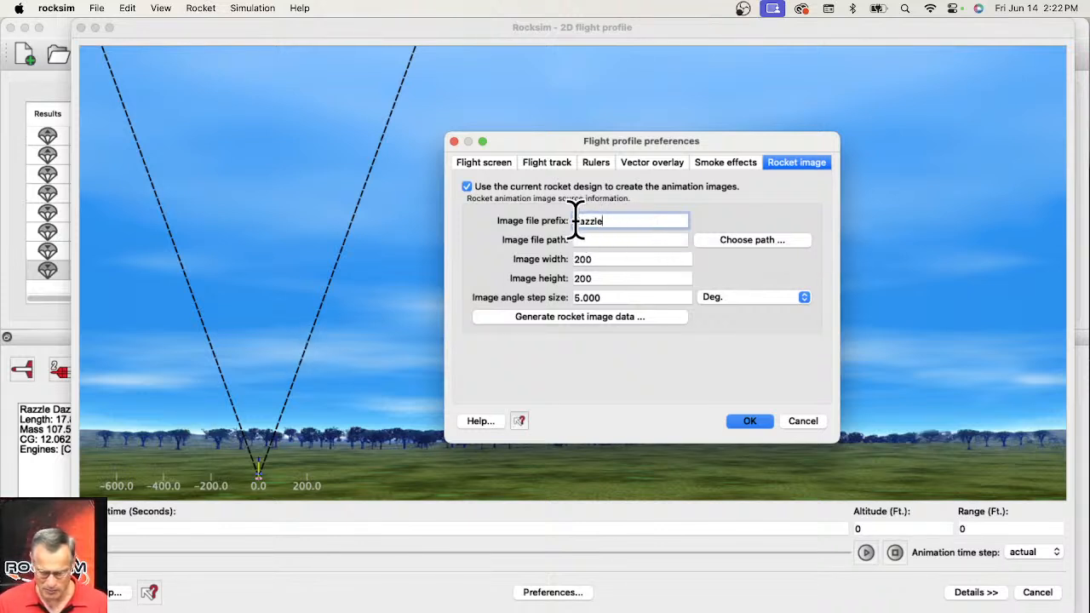
- Create a folder named dazzle-sprites inside RockSim Designs and set it as the image file path
left_click(753, 241)
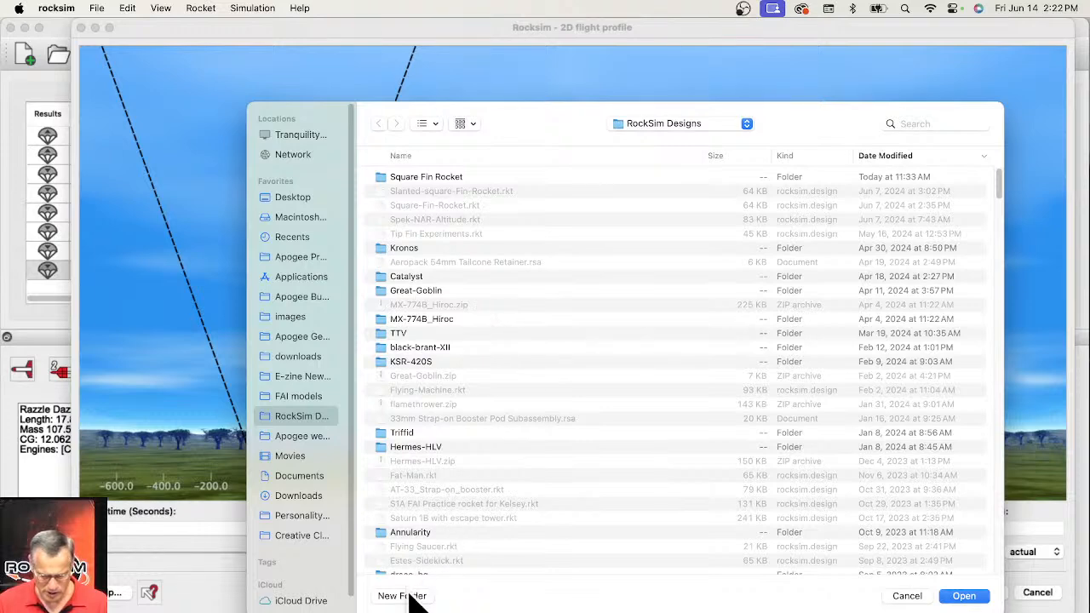
left_click(402, 596)
type("d")
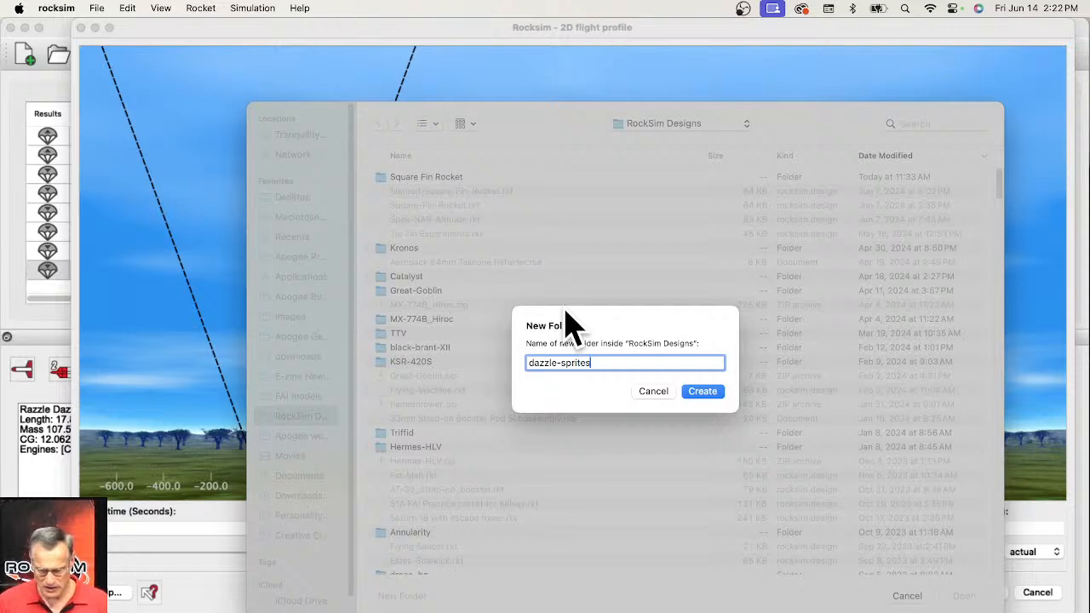
type("azzle-sprites")
left_click(706, 393)
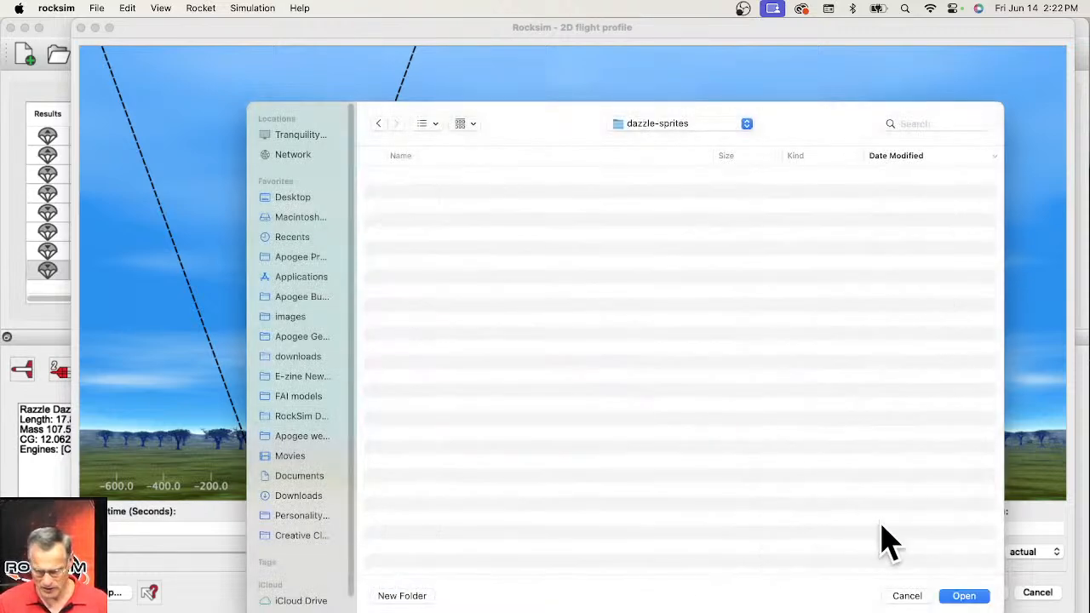
left_click(964, 596)
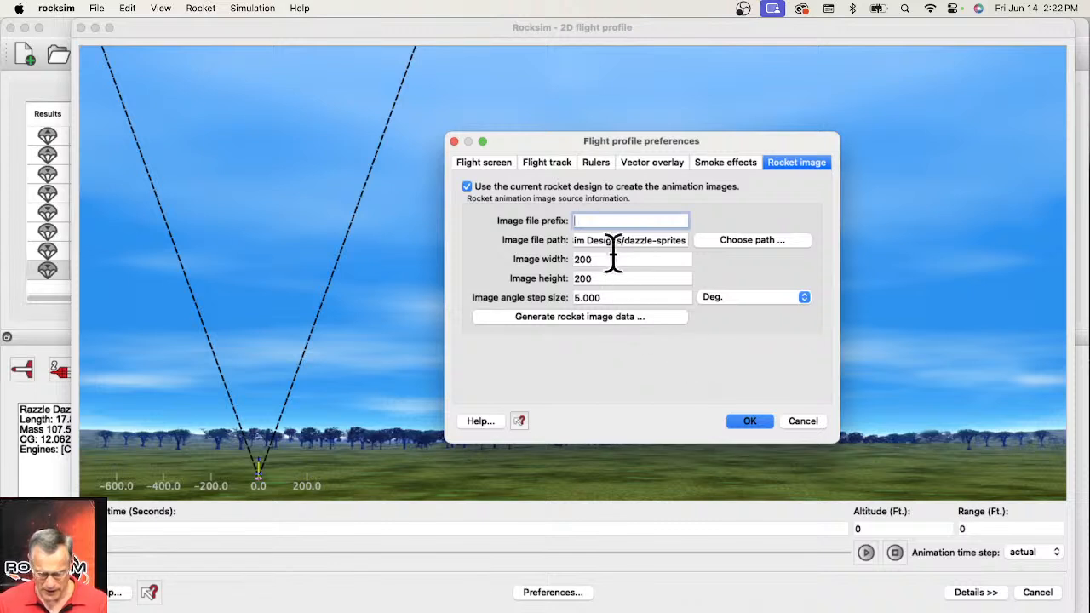
- Set the image width and height to 256, generate the rocket image data and accept the flight profile preferences
left_click_drag(602, 263, 530, 263)
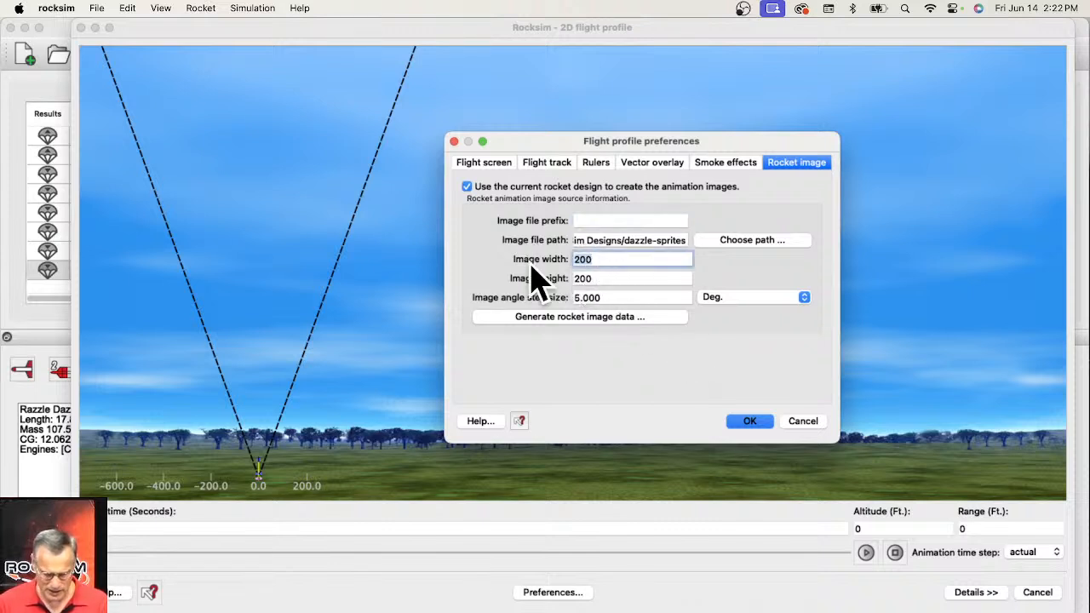
key("Tab")
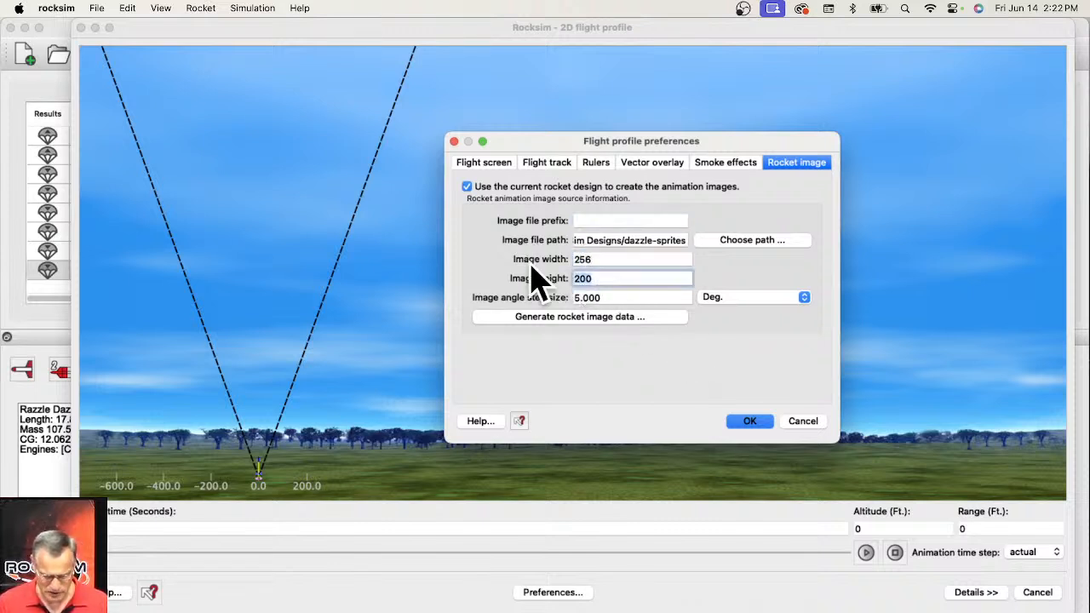
type("256")
key("Tab")
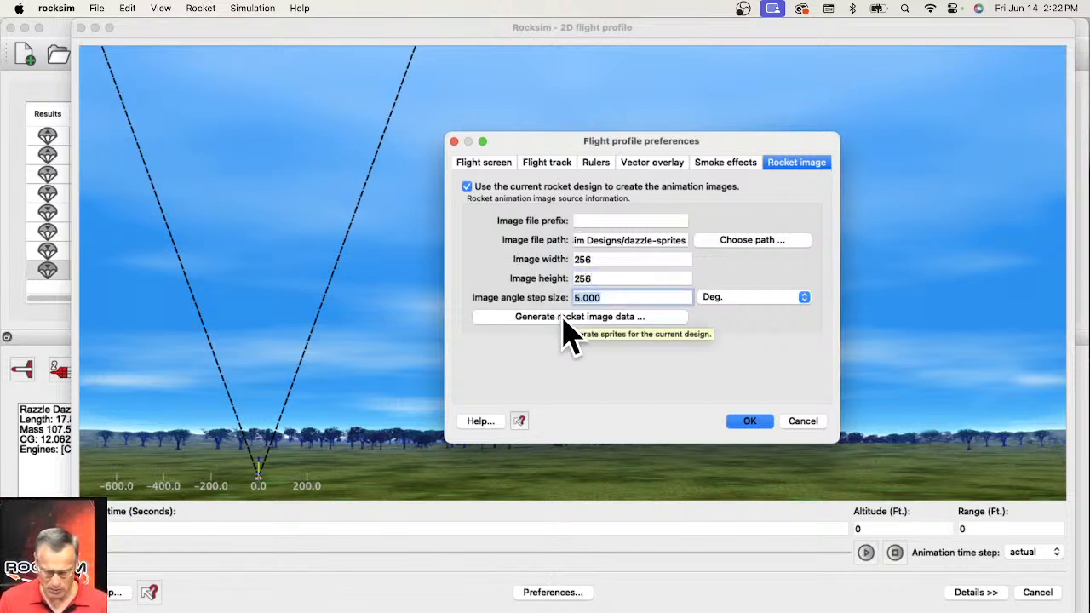
left_click(564, 319)
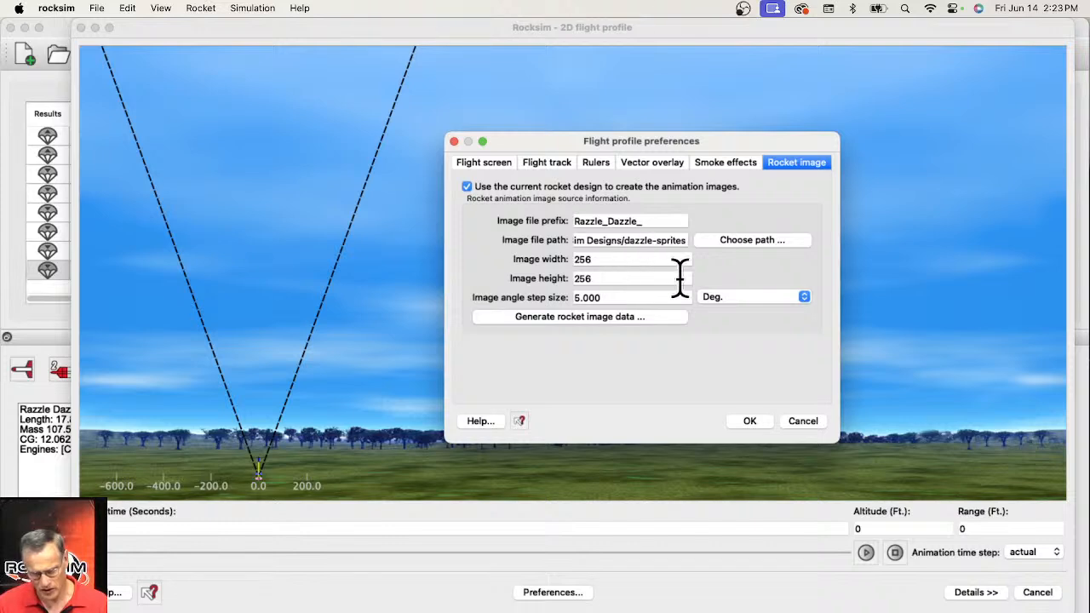
left_click(749, 420)
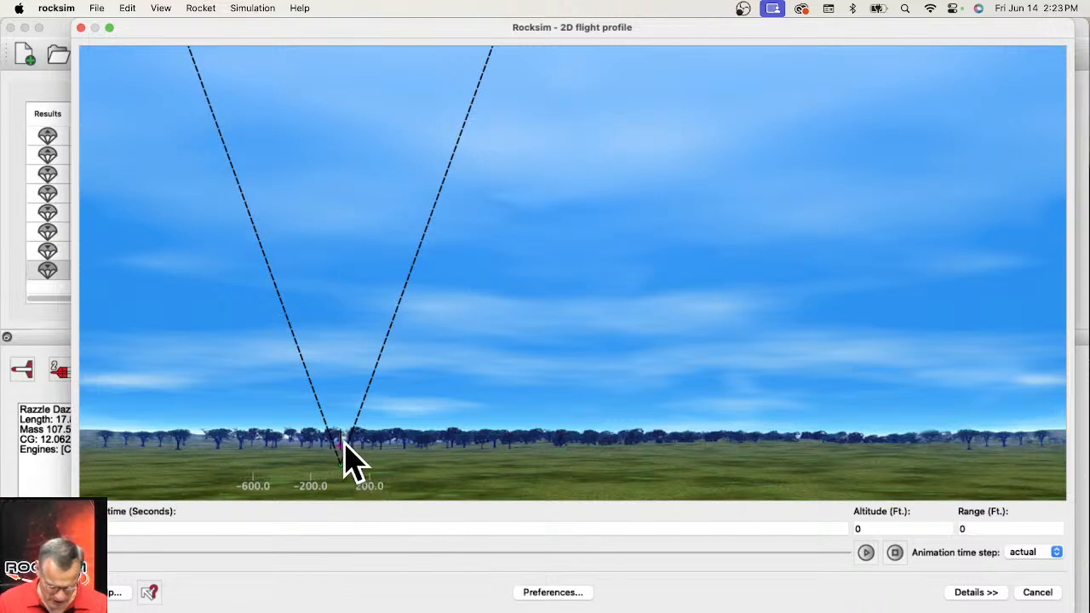
- Play the flight animation, scrub through the descent under the streamer and parachute, and close the flight profile
left_click(866, 552)
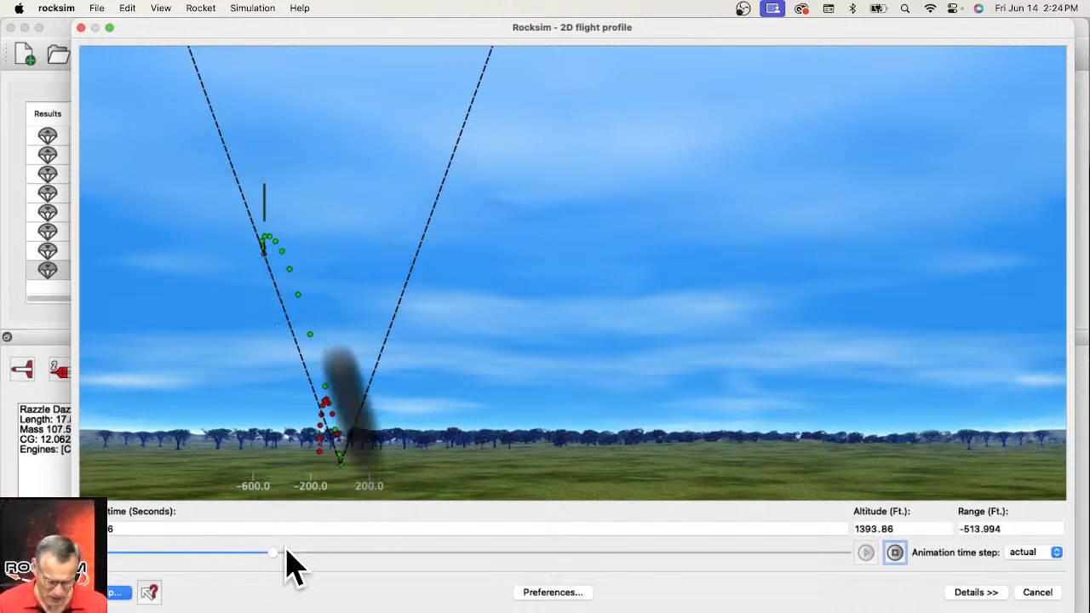
left_click_drag(287, 567, 790, 528)
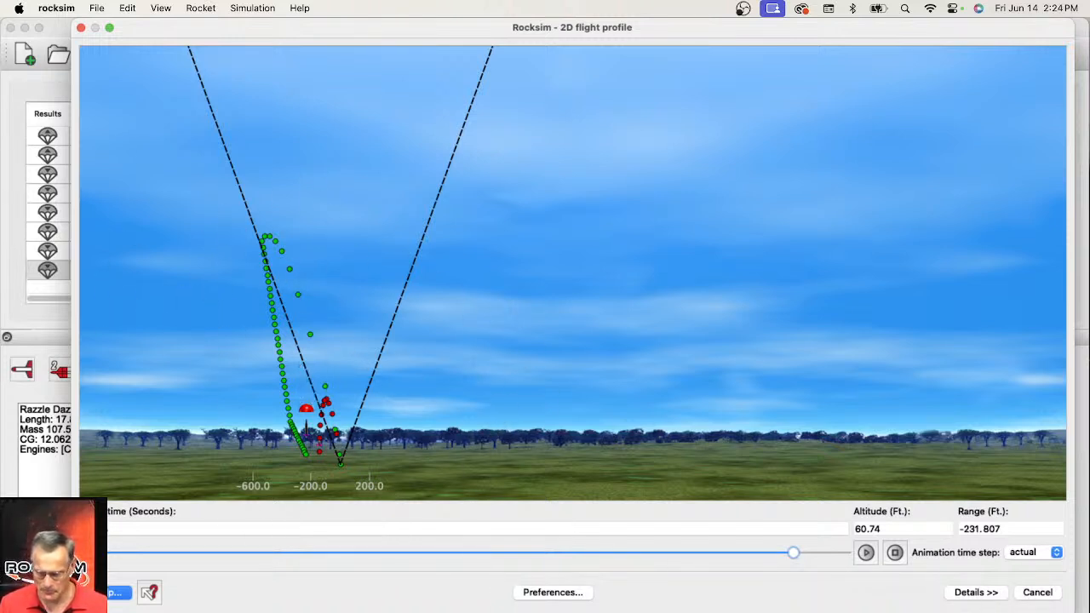
left_click(1041, 595)
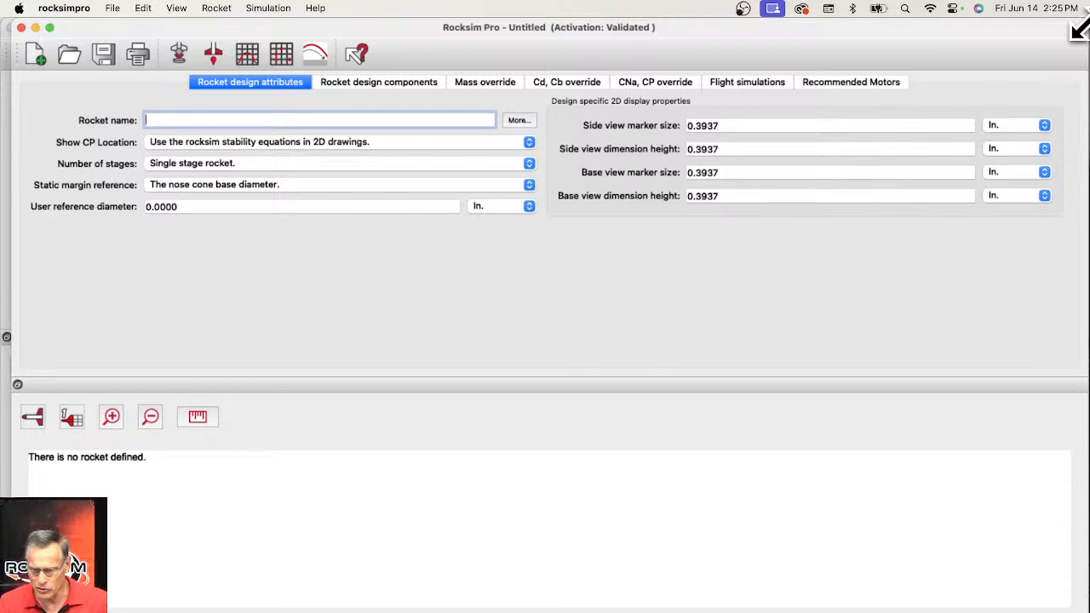
- Resize and reposition the Rocksim Pro window with its untitled design so it fits within the screen
mouse_move(1077, 30)
left_mouse_down()
mouse_move(900, 85)
mouse_move(783, 153)
mouse_move(748, 208)
left_mouse_up()
left_click_drag(710, 141, 778, 37)
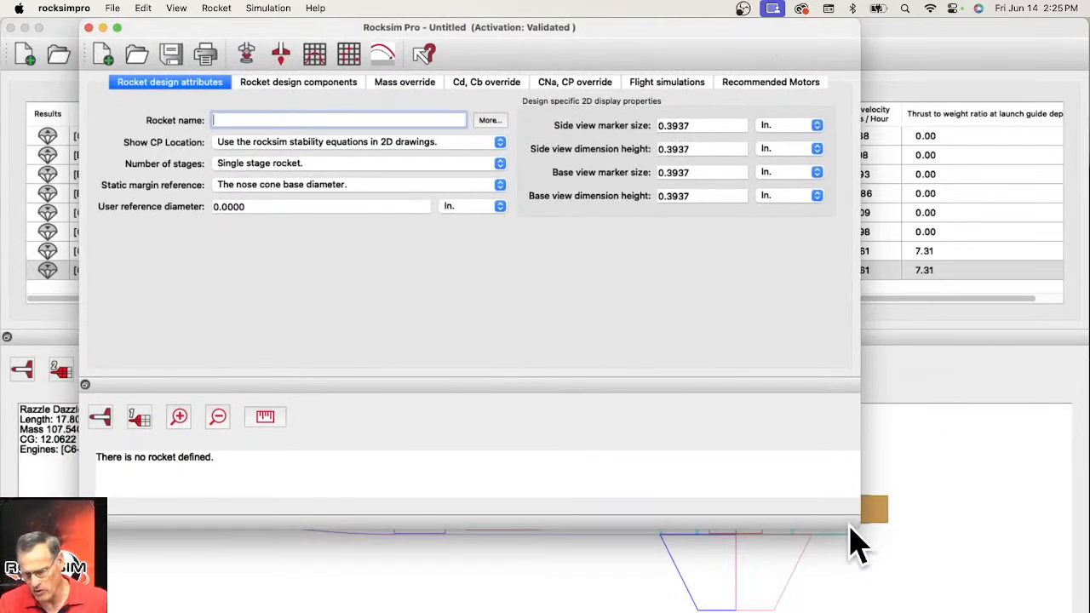
mouse_move(857, 536)
left_mouse_down()
mouse_move(868, 596)
mouse_move(867, 529)
left_mouse_up()
left_click_drag(861, 482, 888, 594)
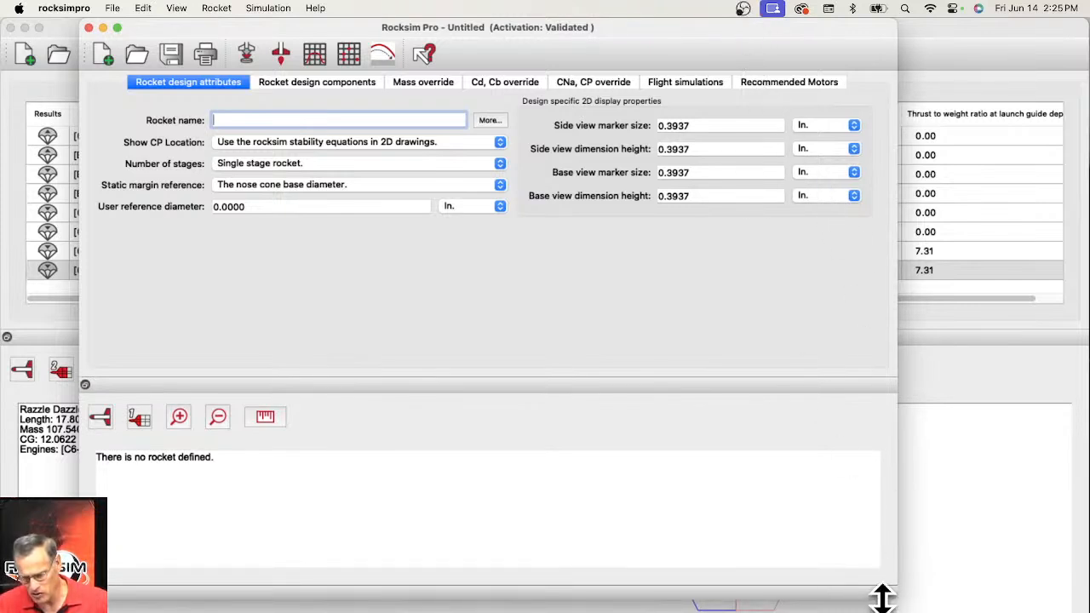
mouse_move(885, 598)
left_mouse_down()
mouse_move(887, 612)
mouse_move(882, 579)
mouse_move(887, 609)
left_mouse_up()
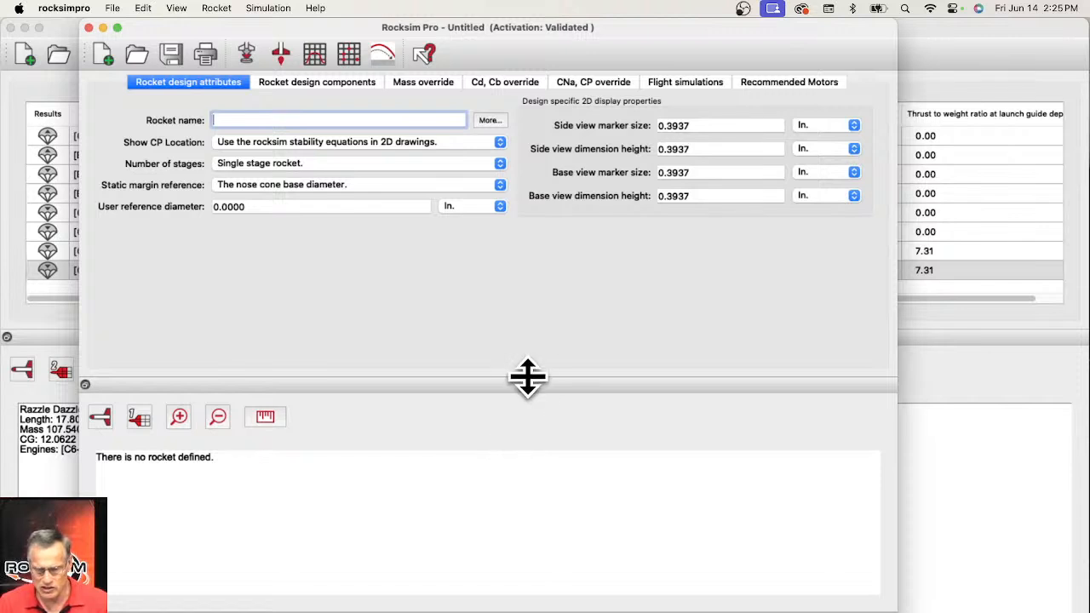
- Try to adjust the divider between the design attributes and the rocket view
left_click_drag(528, 383, 518, 403)
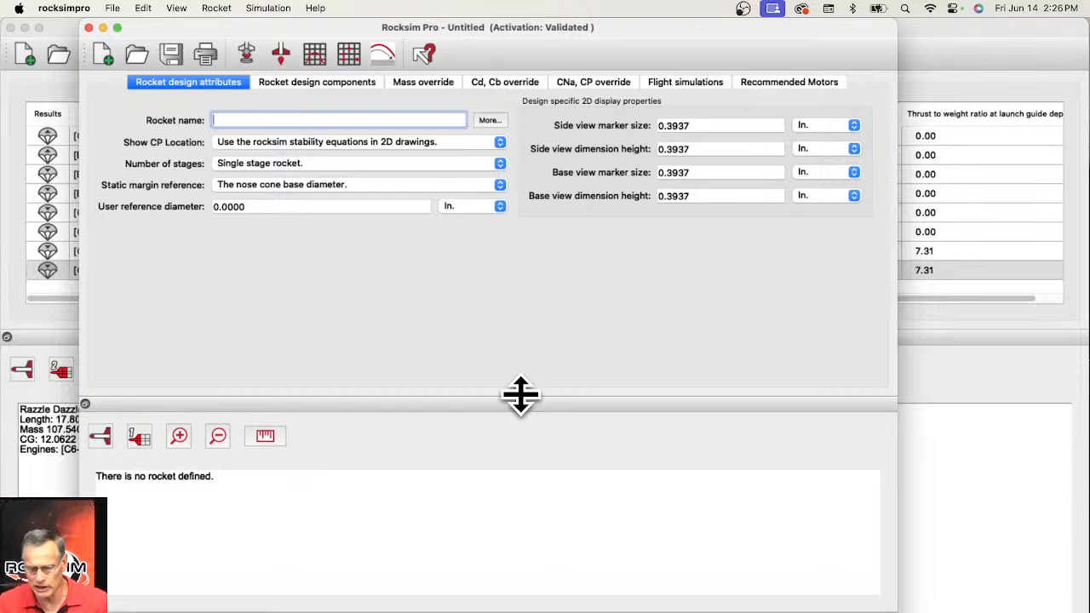
left_click_drag(520, 394, 519, 297)
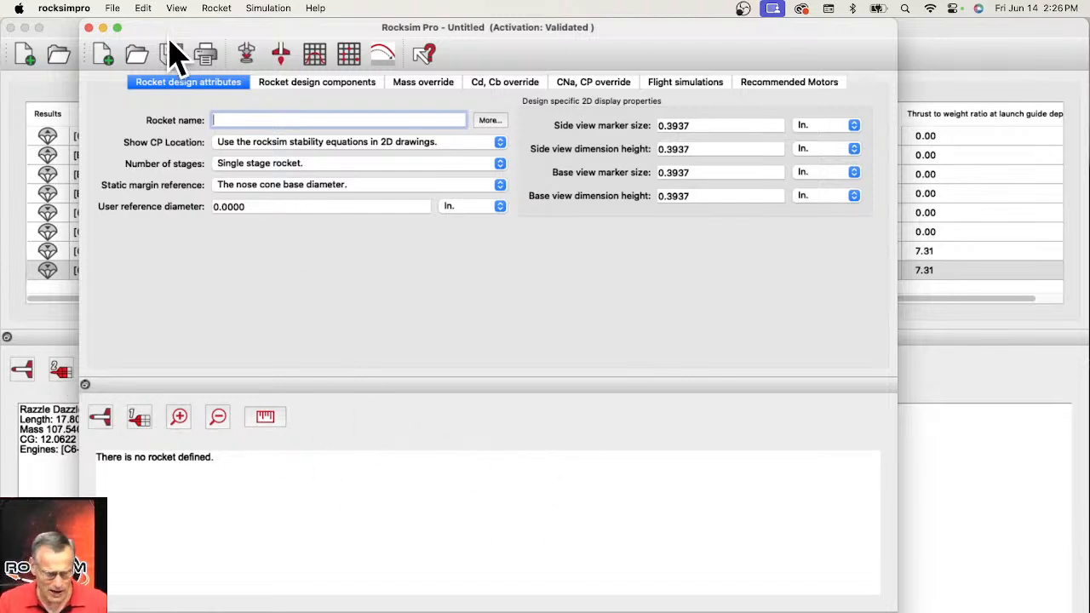
- Search the Mac for "razzle da" and open the Razzle-Dazzle.rkt design from the Downloads Razzle-Dazzle folder
left_click(116, 8)
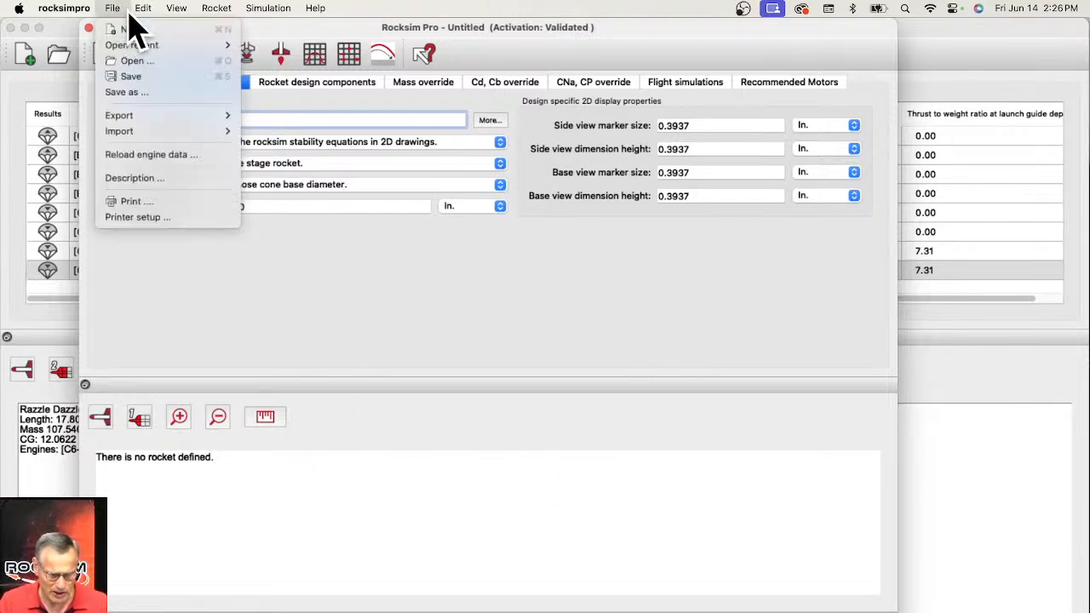
left_click(132, 61)
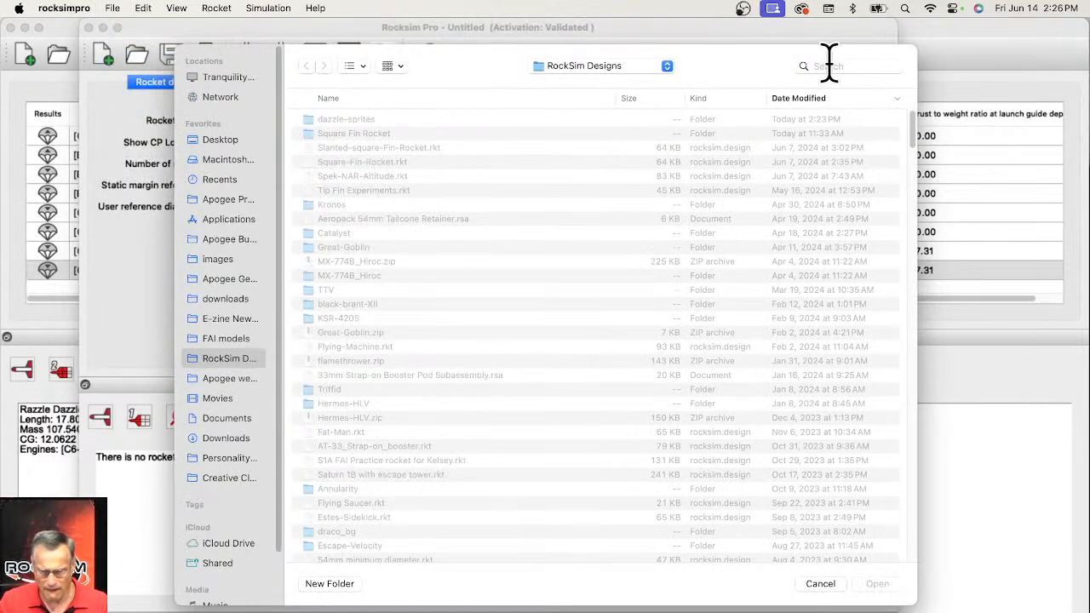
left_click(830, 66)
type("razzle d")
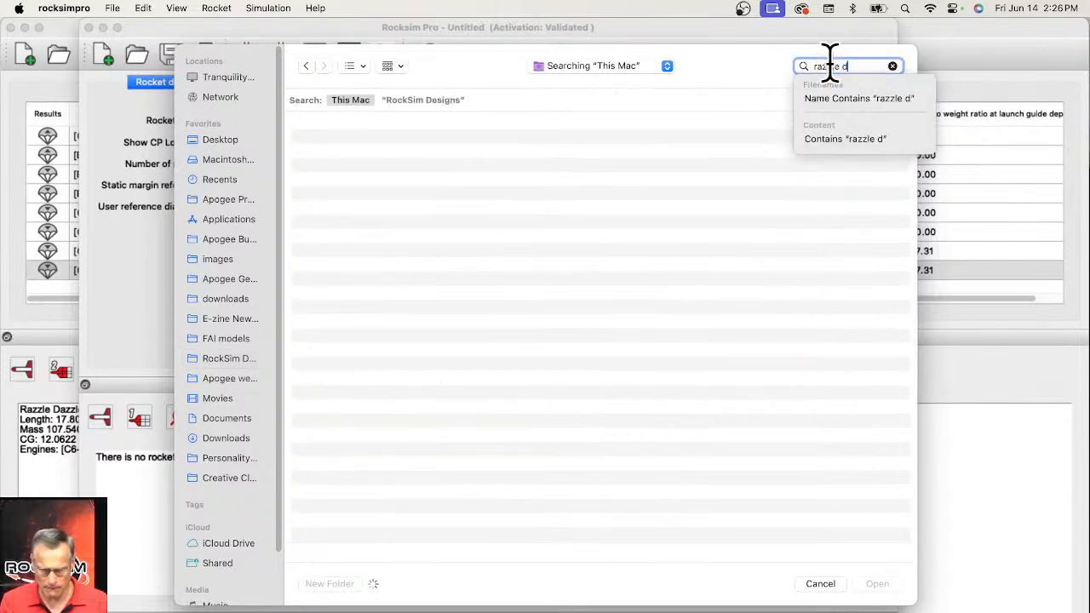
type("a")
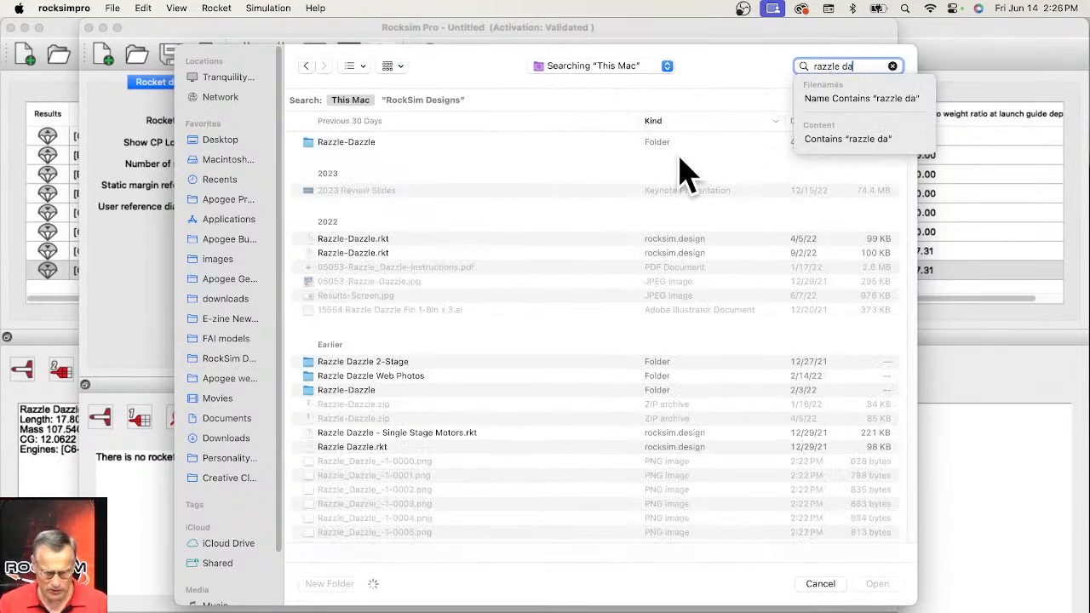
left_click(345, 240)
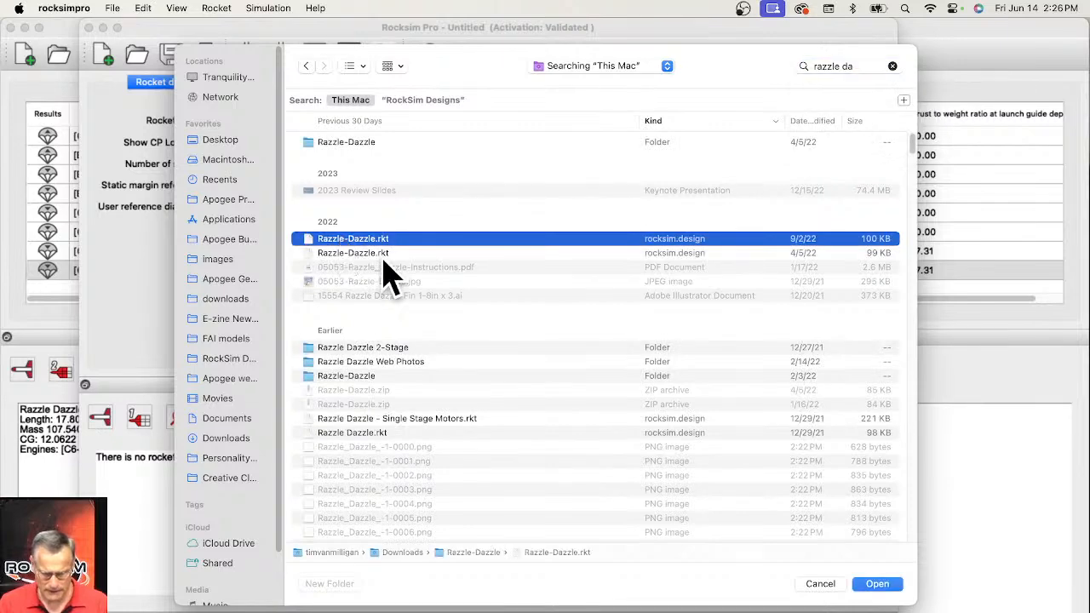
left_click(877, 584)
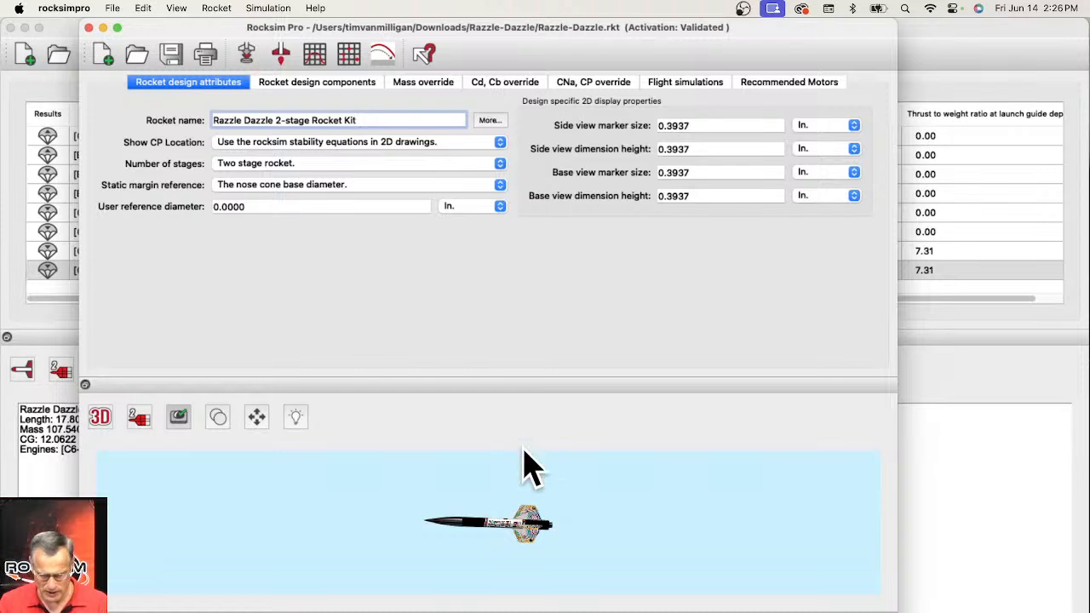
- Undock the 3D rocket view into a floating window and enlarge it in height
scroll(524, 492, "up", 4)
scroll(523, 502, "up", 3)
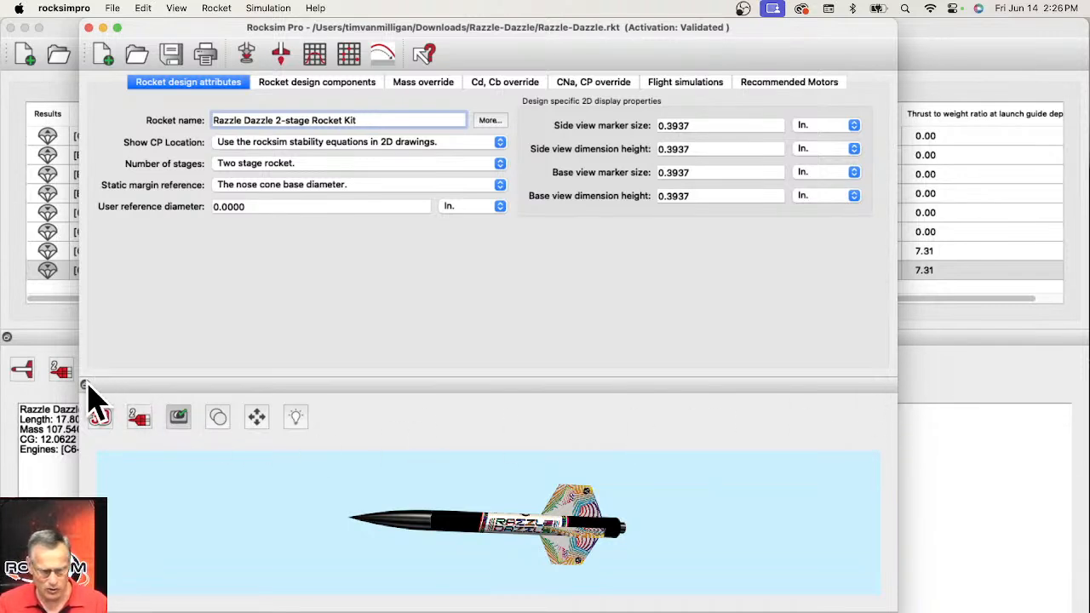
left_click_drag(88, 389, 102, 374)
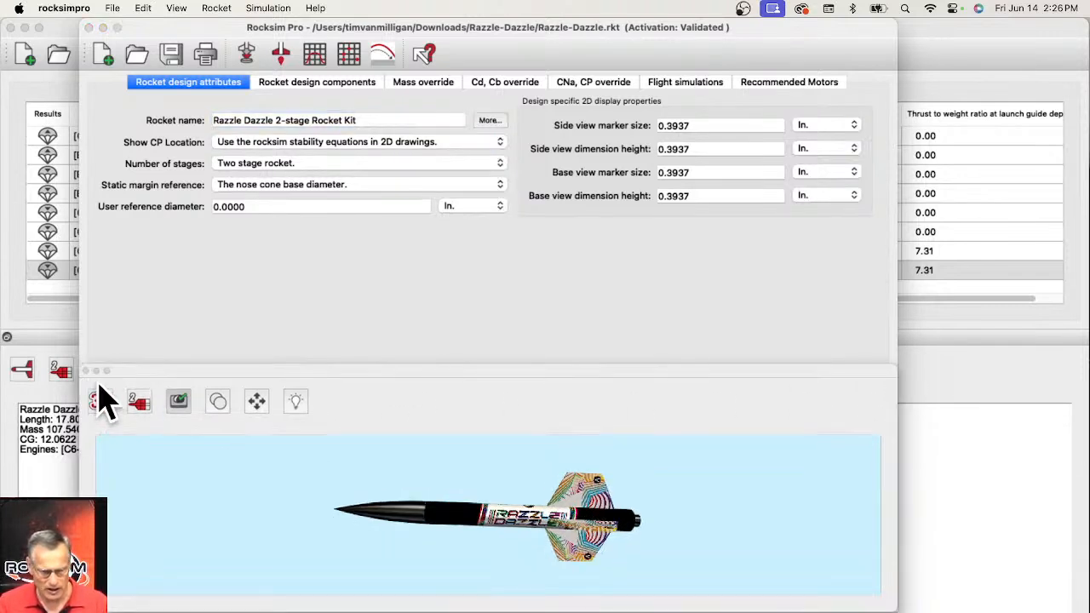
left_click_drag(204, 379, 286, 368)
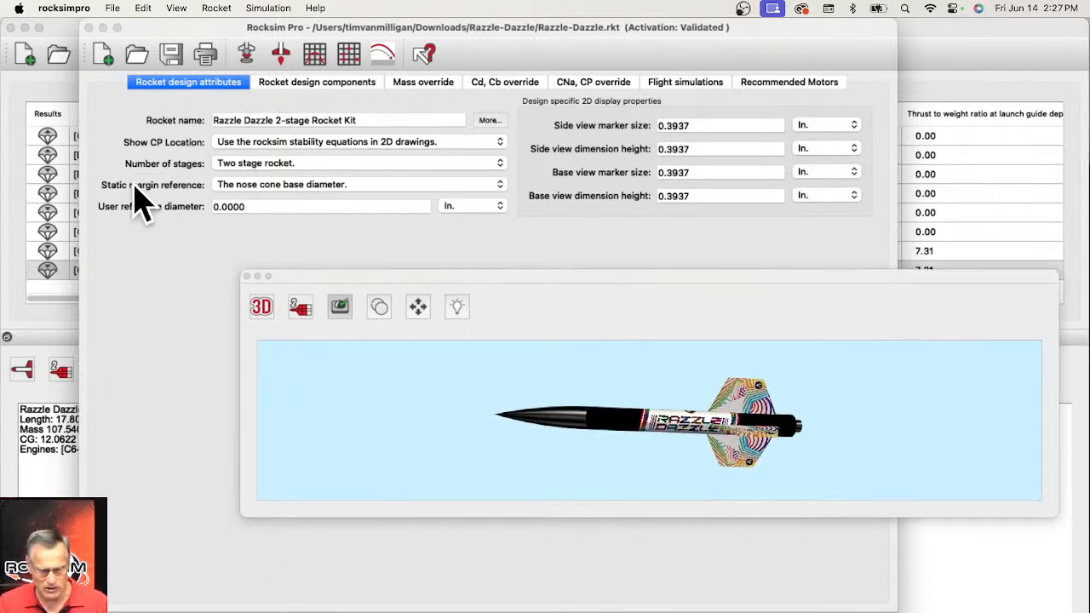
left_click(281, 191)
left_click_drag(388, 271, 355, 62)
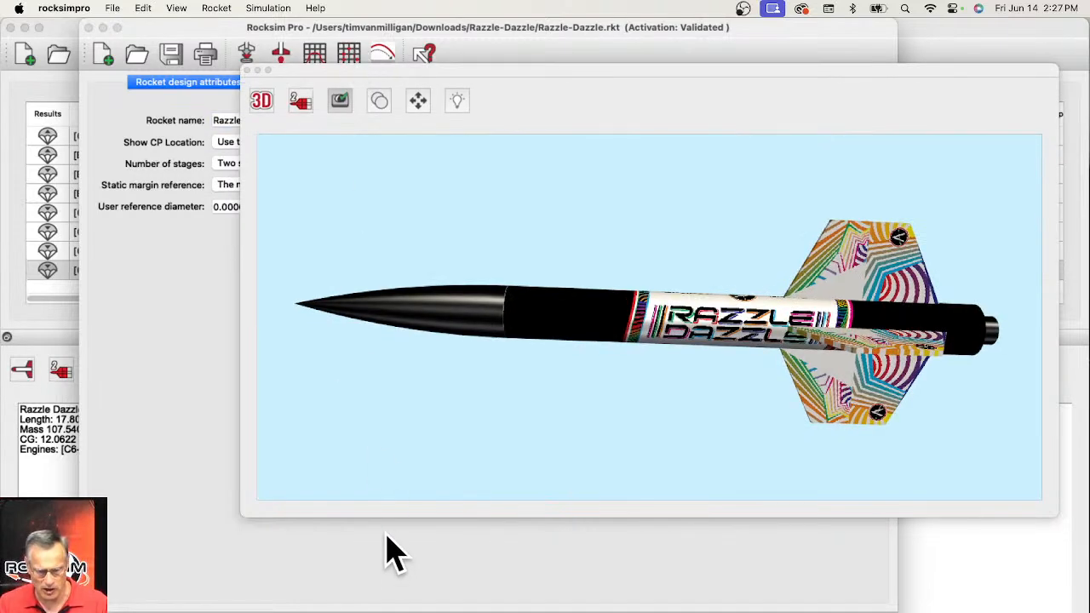
left_click_drag(397, 516, 377, 596)
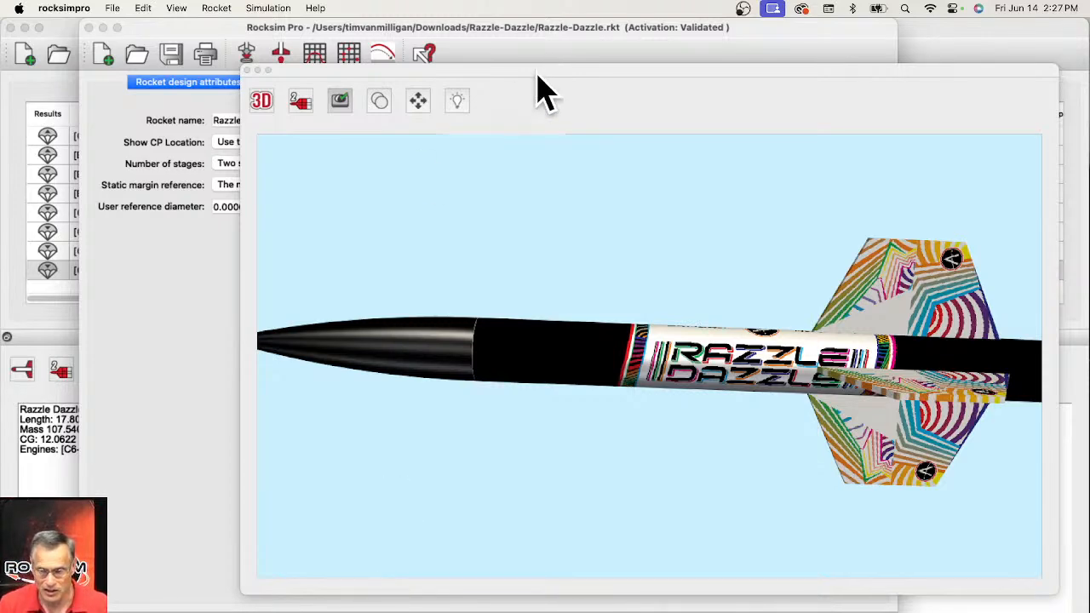
- Reposition the floating 3D view over the main window and rotate the rocket to inspect it at an angle
left_click_drag(537, 78, 498, 89)
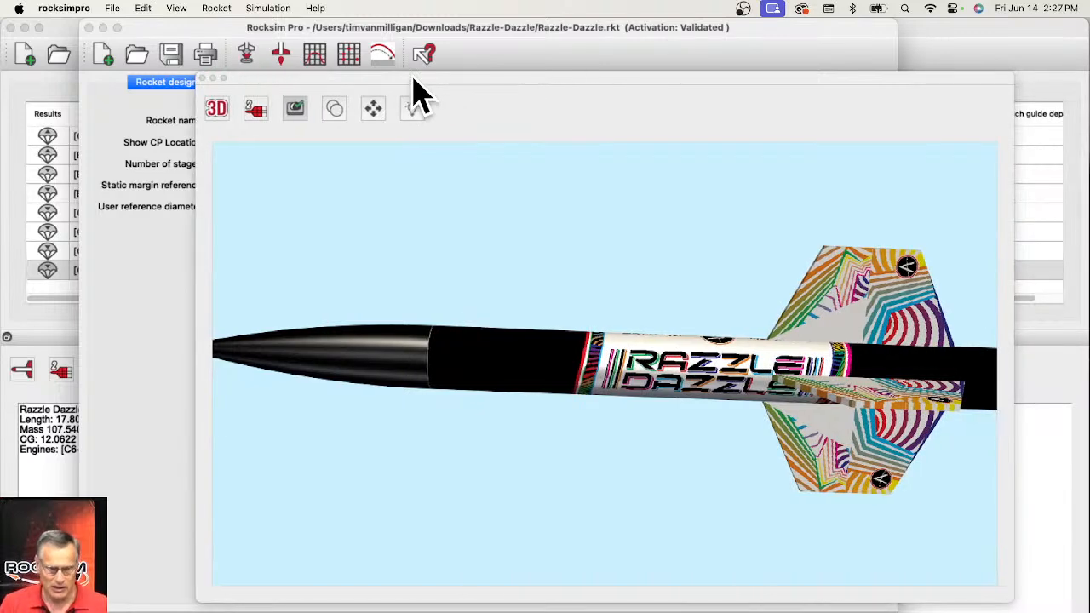
left_click_drag(414, 80, 369, 87)
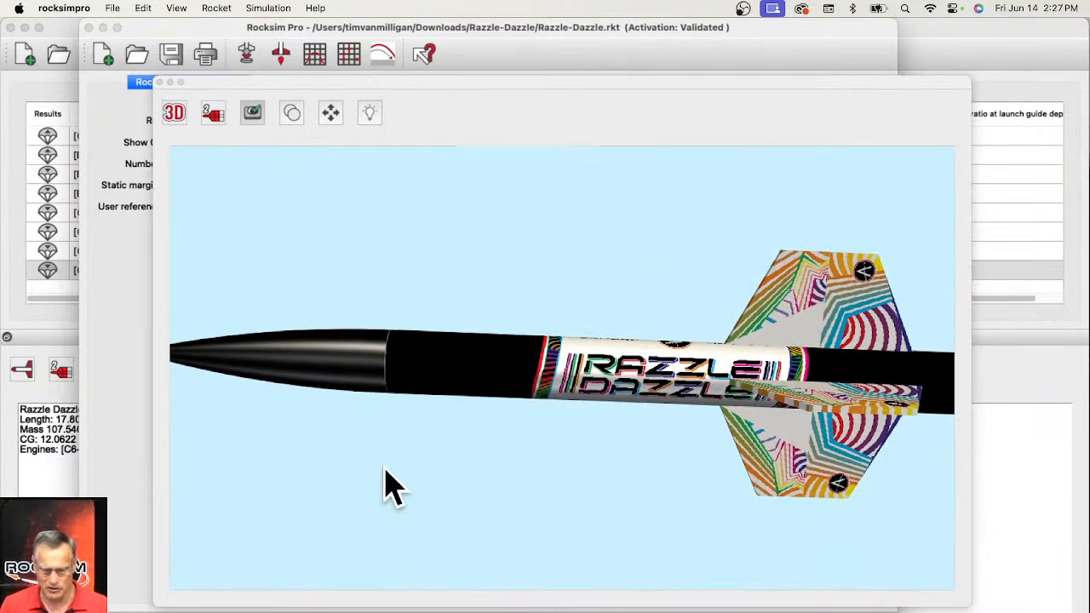
left_click_drag(384, 486, 691, 406)
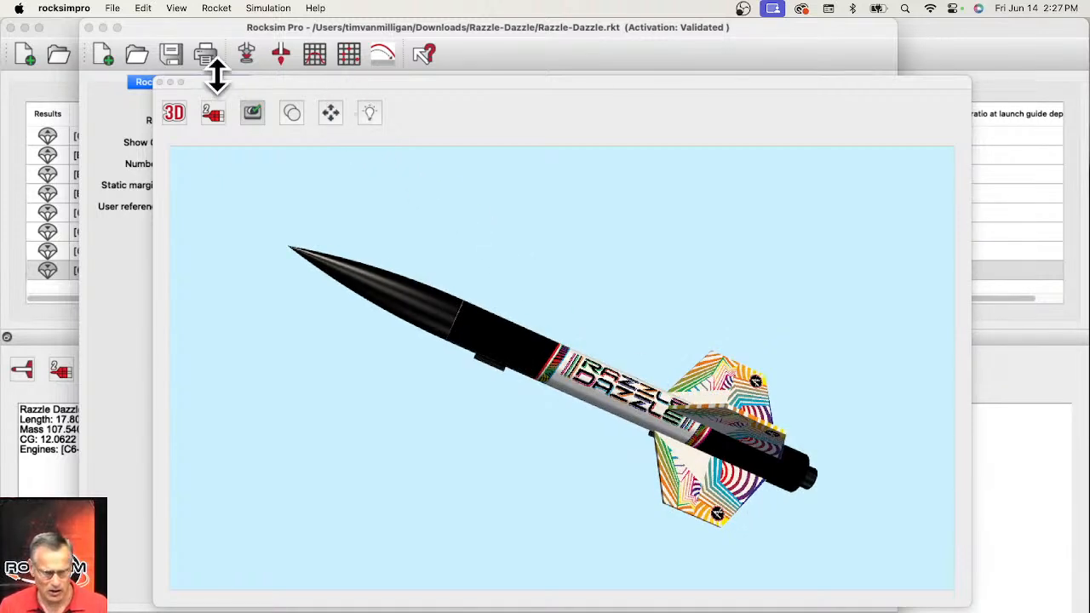
- Restore the default window layout so the floating 3D view docks under the design attributes
left_click_drag(221, 81, 285, 159)
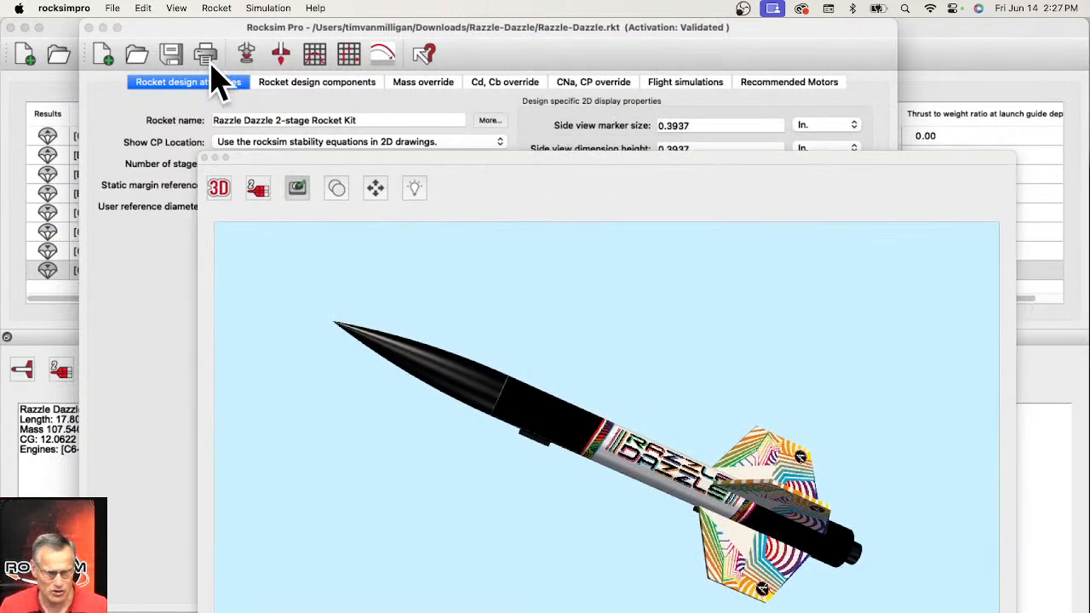
left_click(179, 10)
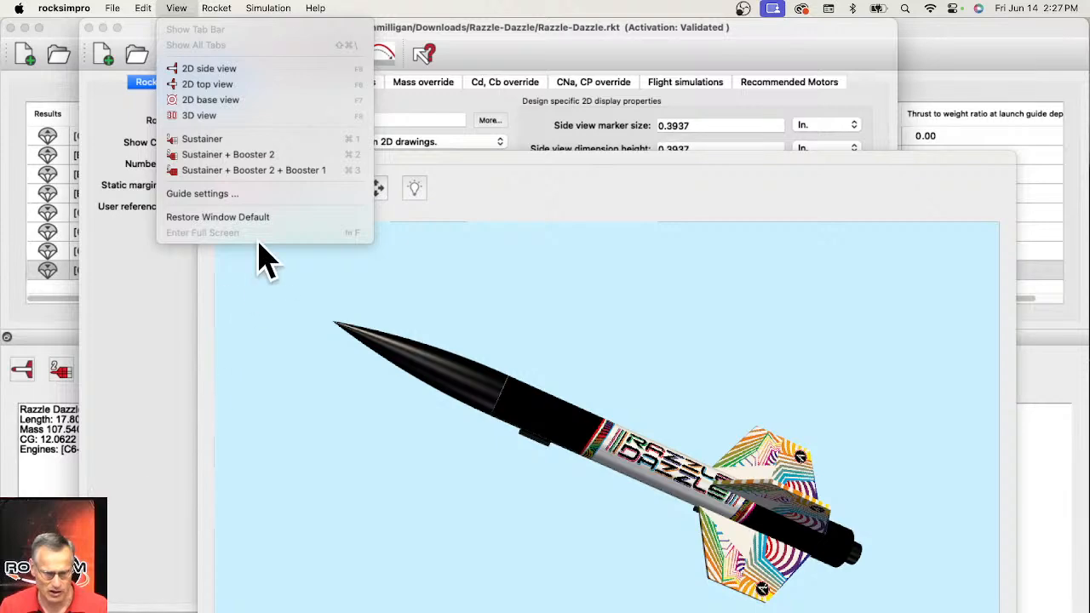
left_click(251, 218)
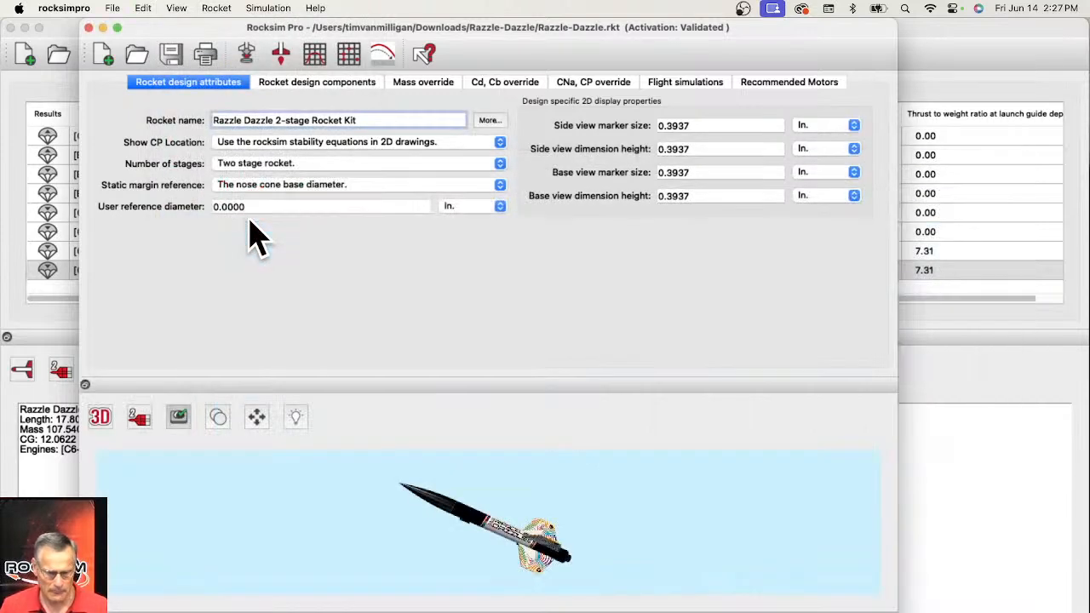
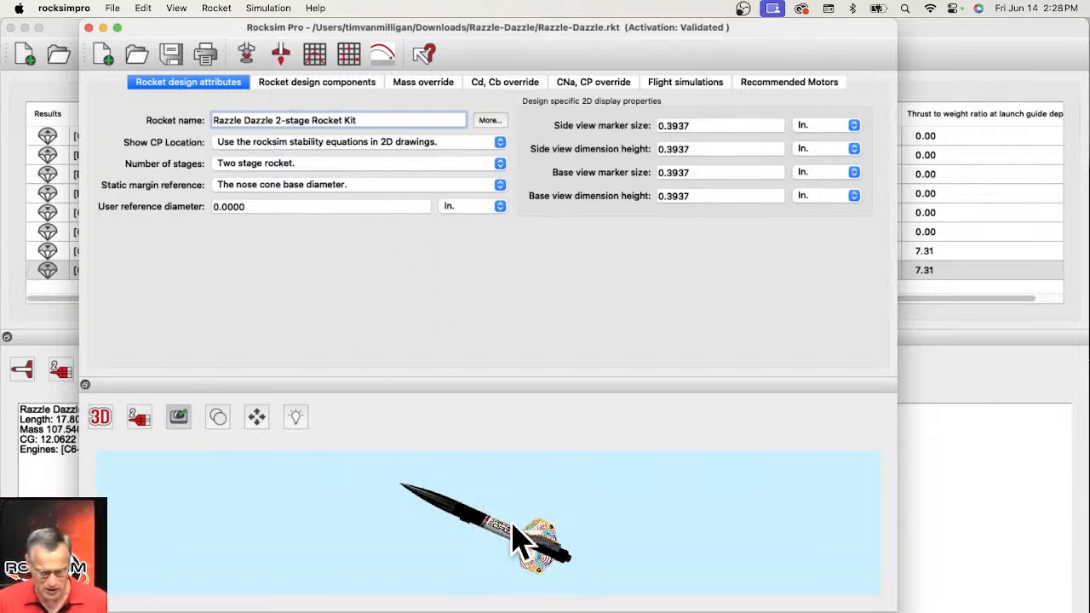
- Prepare a simulation, open the engine selection for the sustainer's 18 mm engine mount and set the manufacturer filter to All
left_click(246, 55)
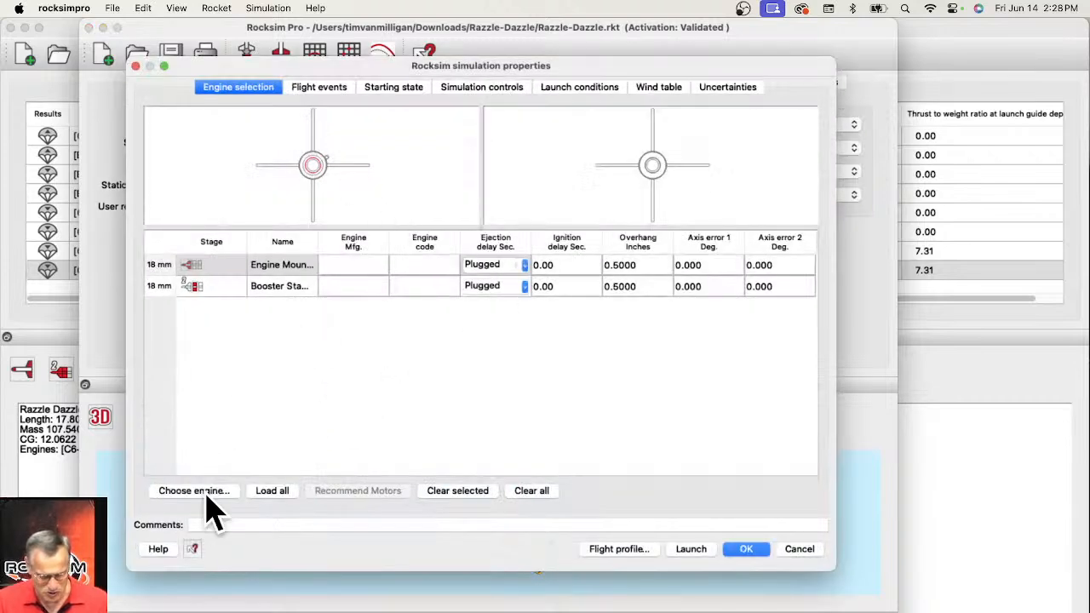
left_click(207, 494)
left_click_drag(220, 26, 322, 29)
left_click_drag(599, 432, 799, 511)
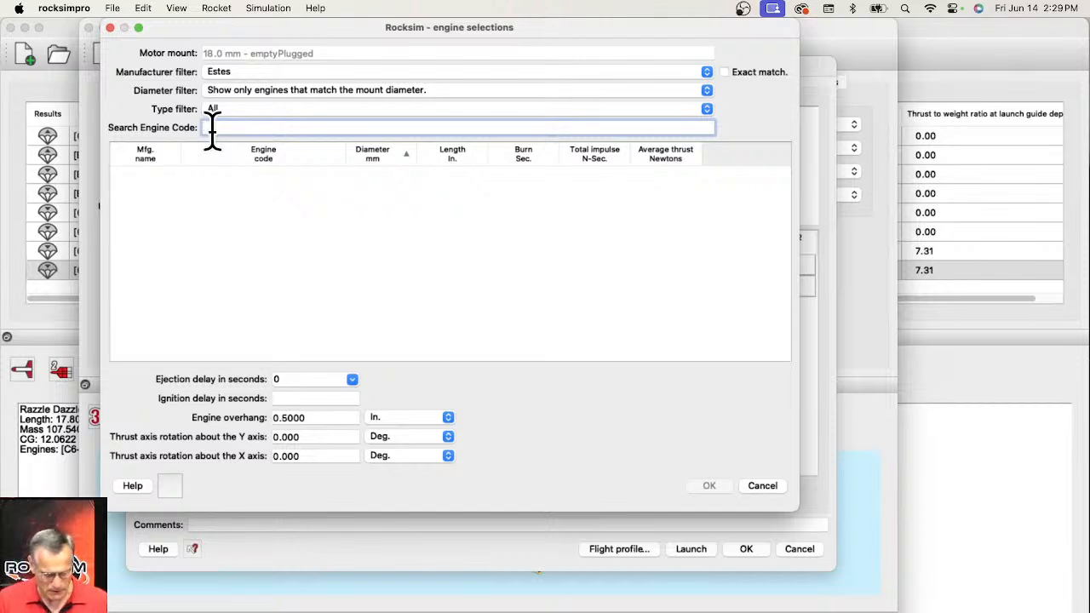
left_click(231, 71)
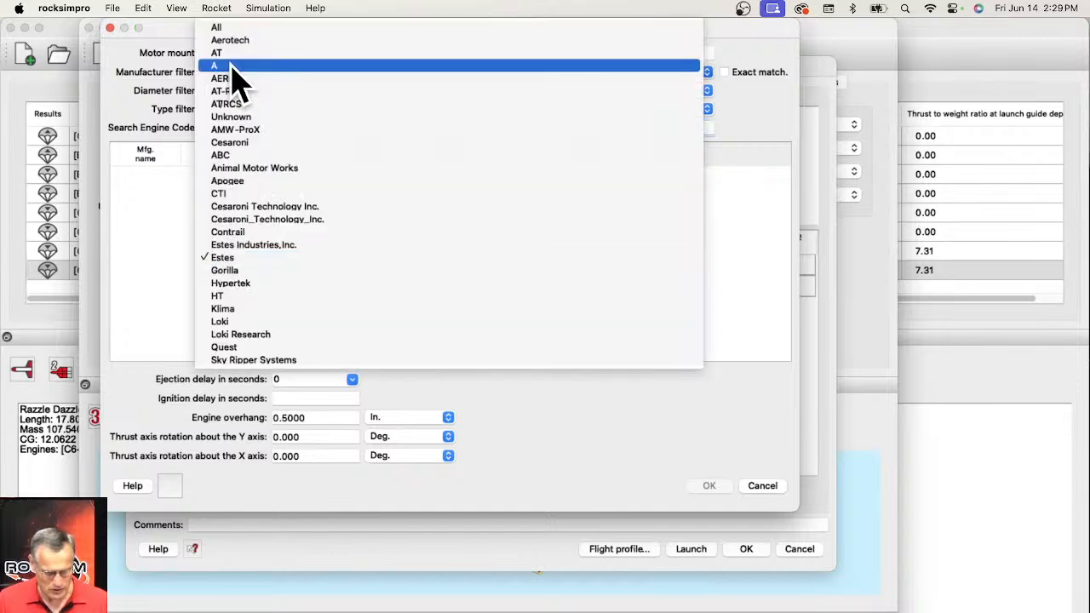
left_click(240, 31)
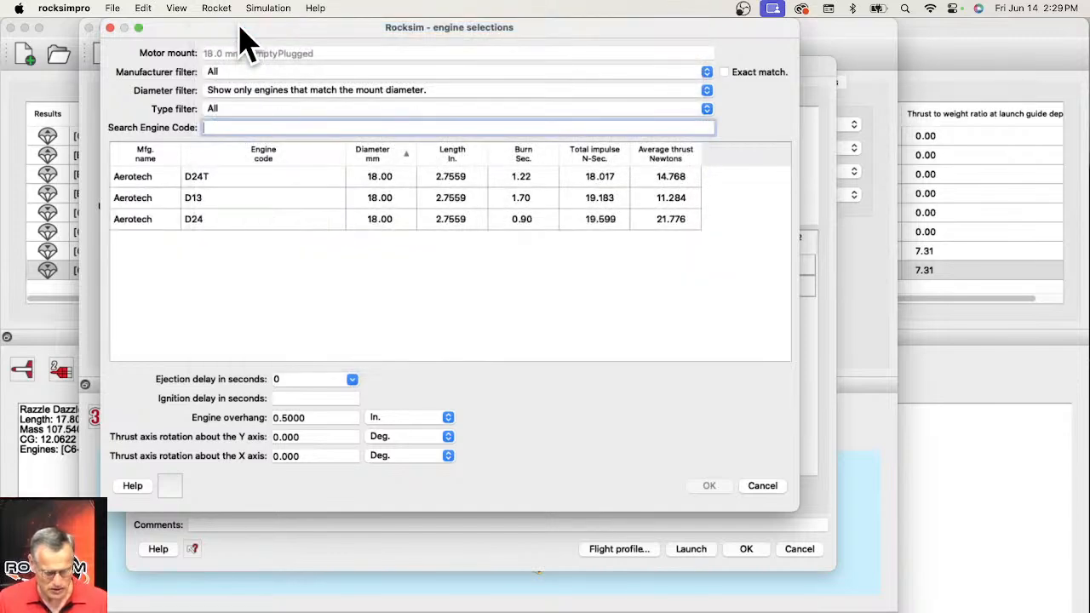
- Browse engines of all diameters, and return the diameter filter to only engines that match the mount diameter
left_click(256, 91)
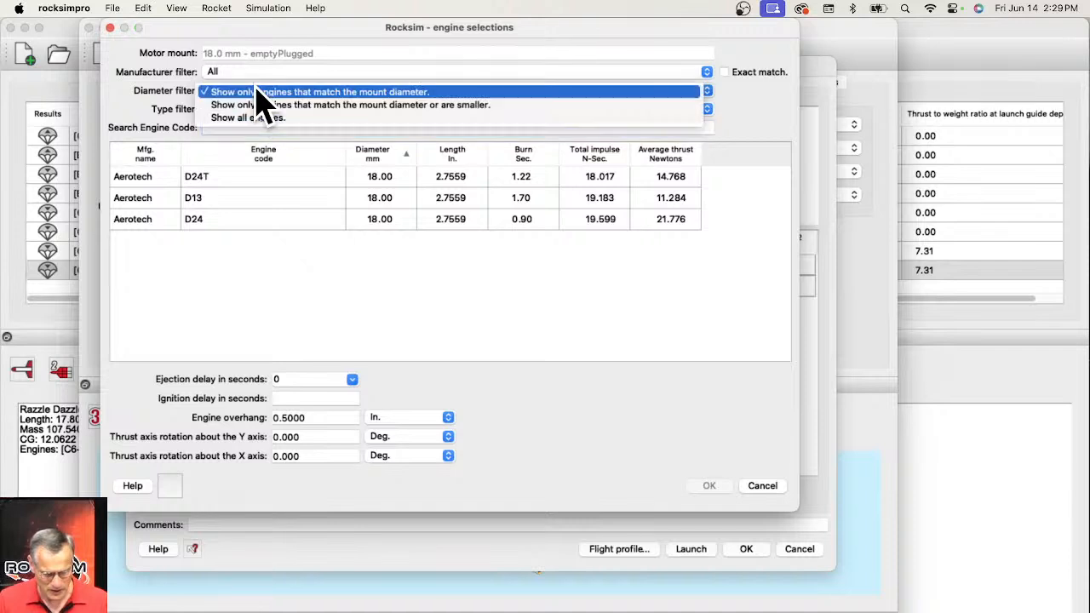
left_click(265, 134)
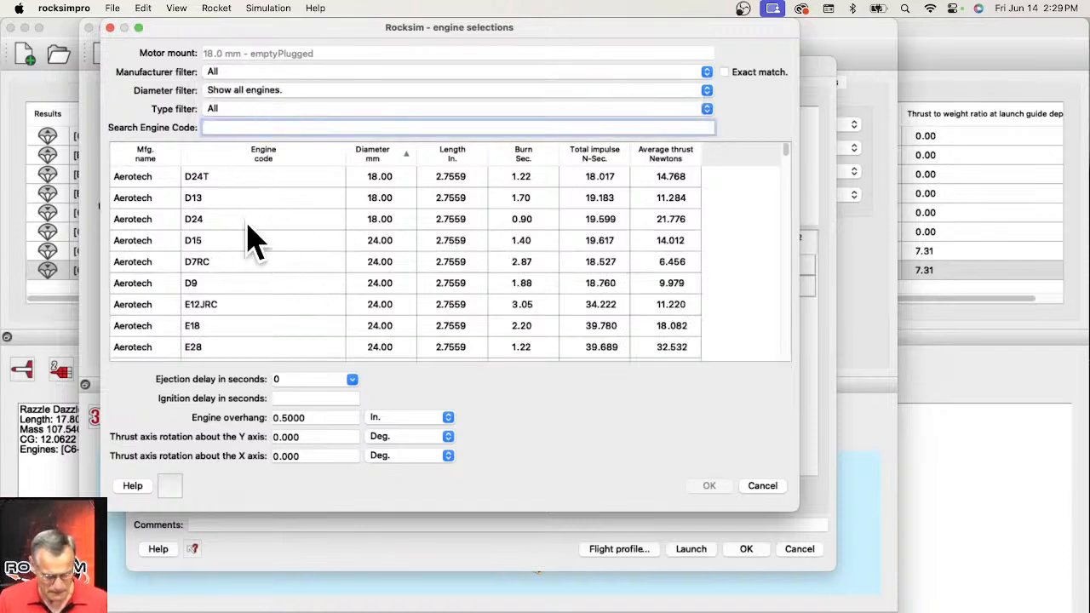
scroll(256, 242, "down", 20)
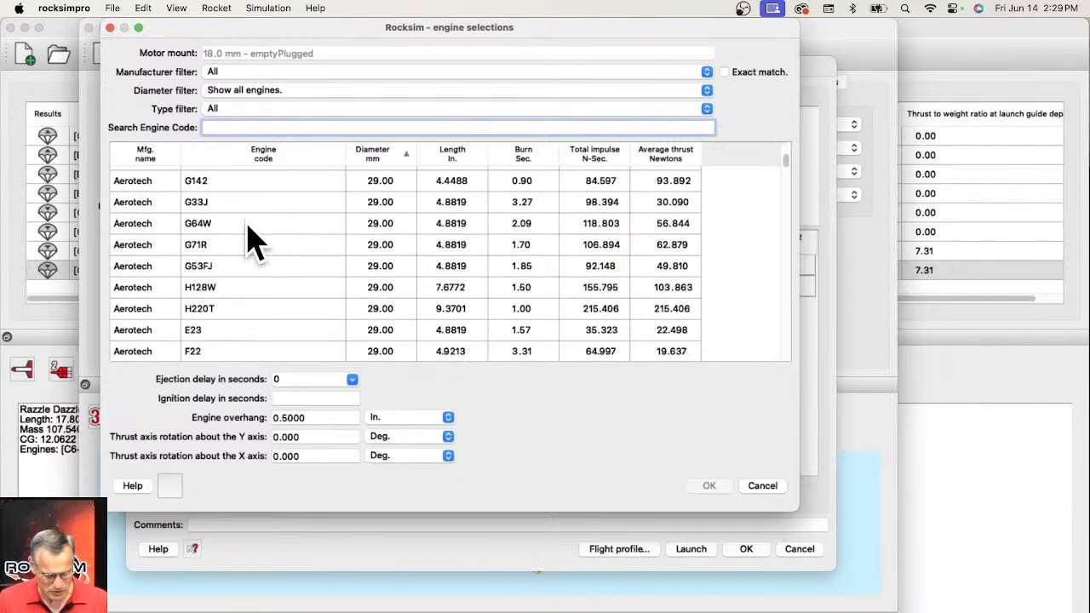
scroll(256, 243, "down", 20)
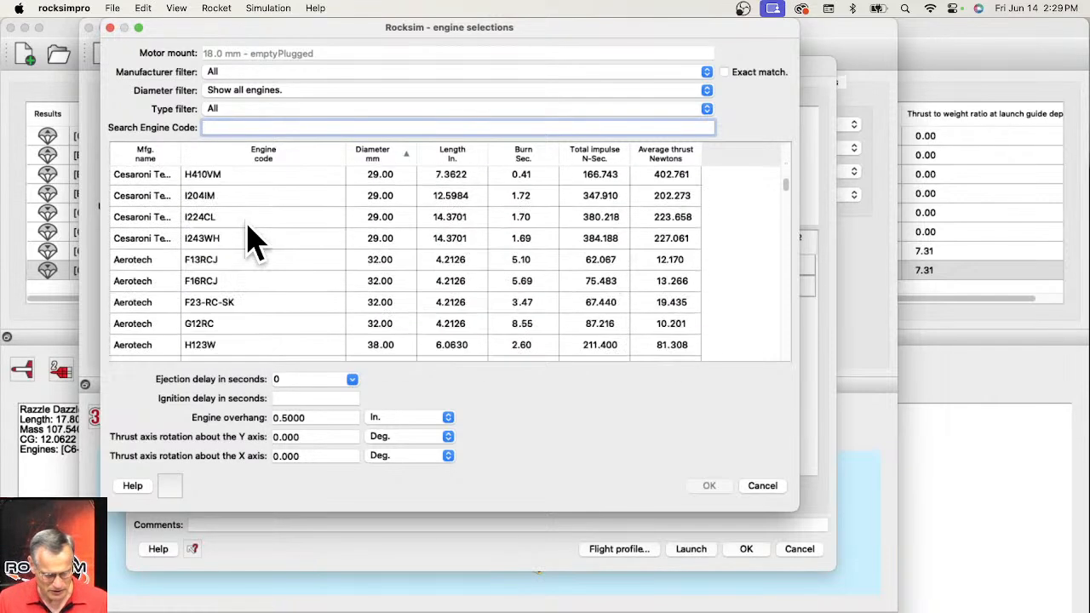
left_click(252, 92)
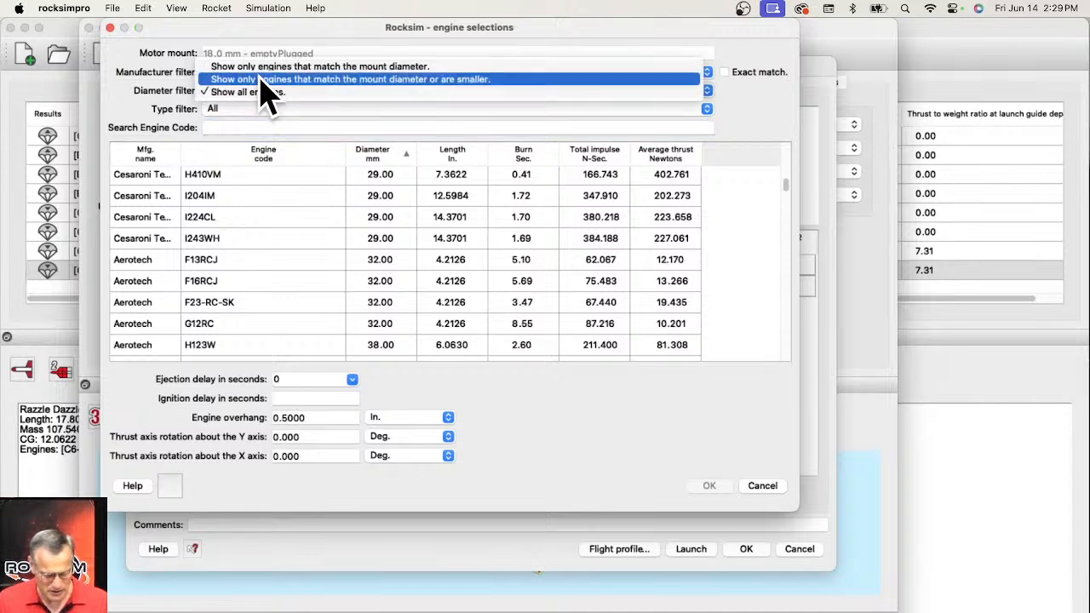
left_click(260, 68)
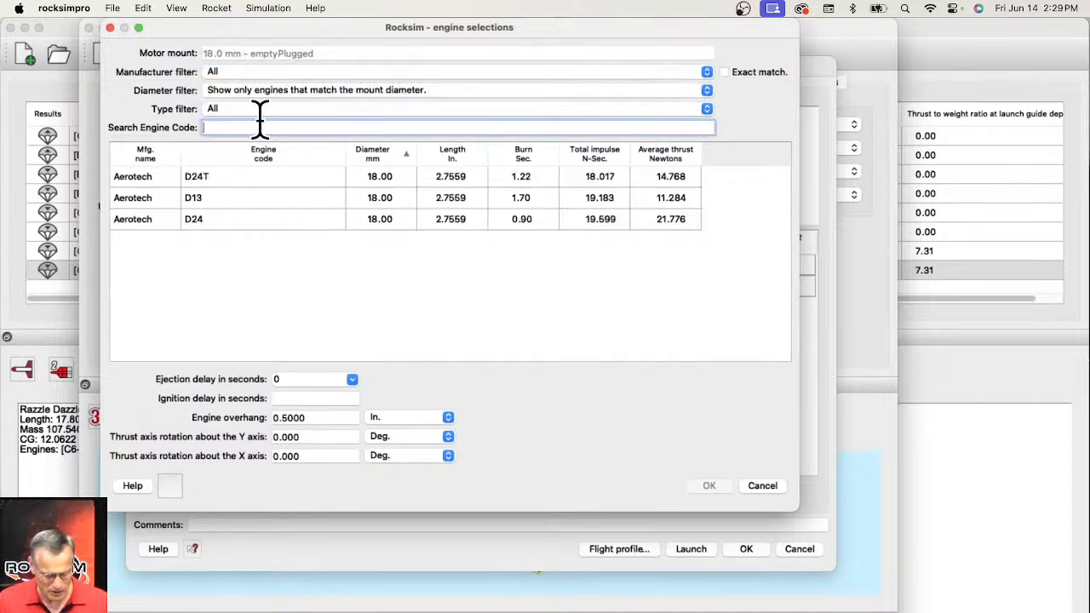
- Set the engine type filter to Single use and widen the manufacturer name column
left_click_drag(361, 34, 433, 49)
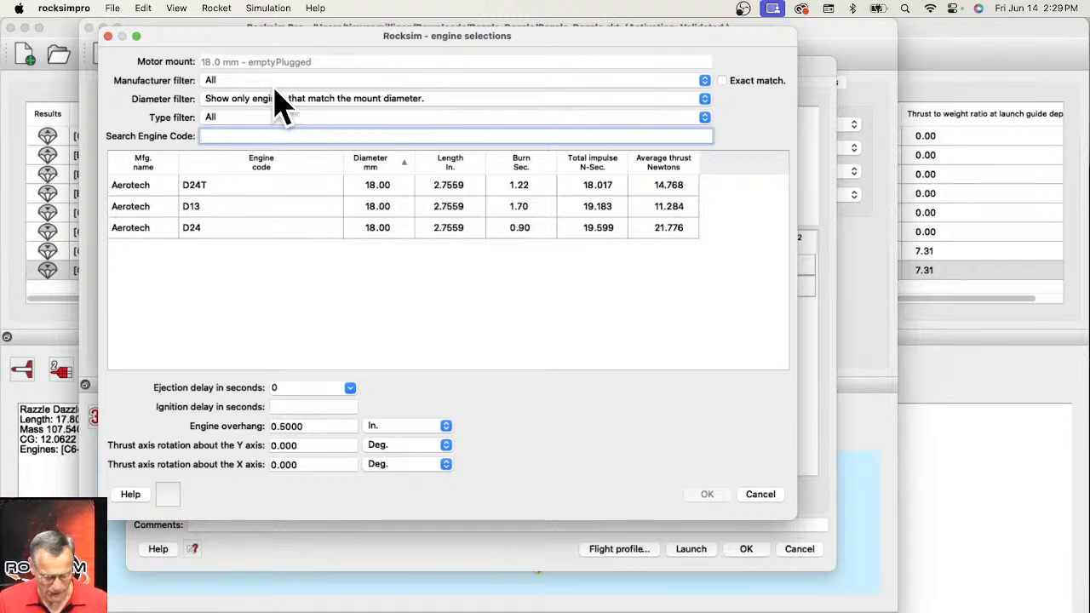
left_click(235, 118)
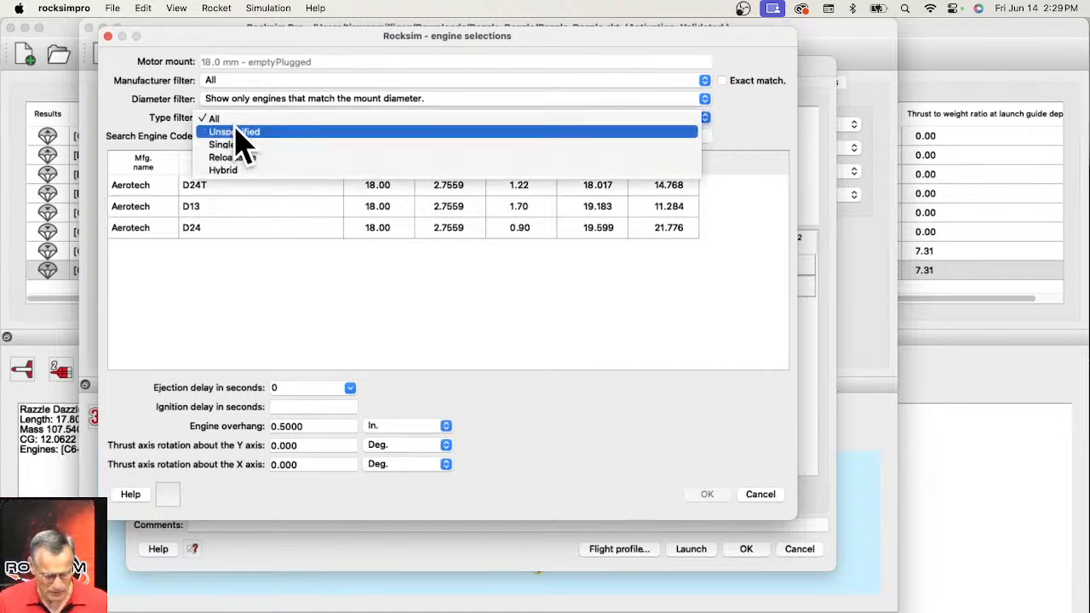
left_click(235, 144)
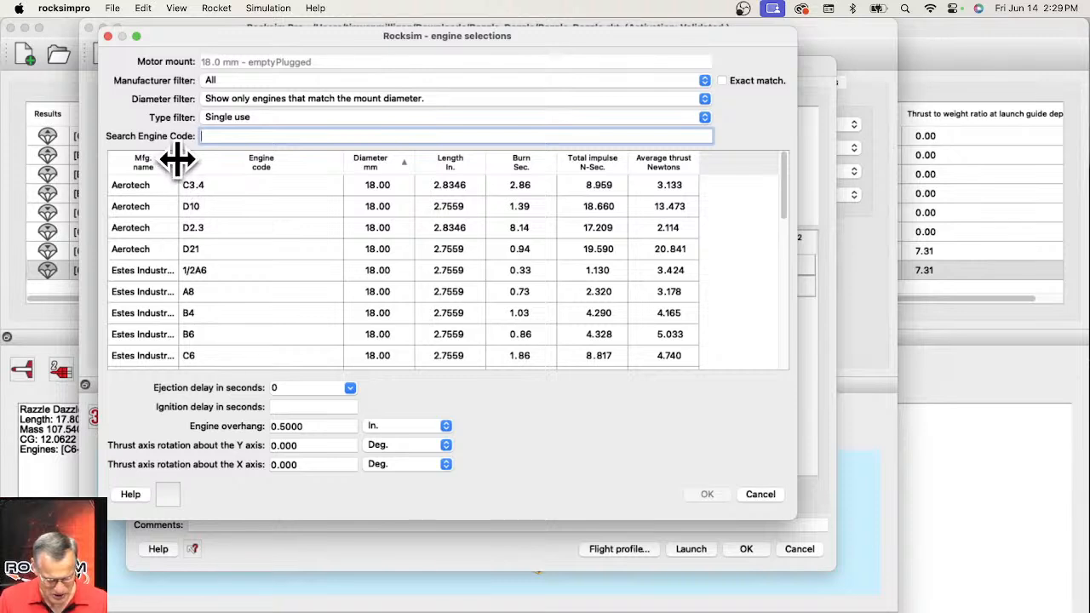
left_click_drag(176, 162, 243, 170)
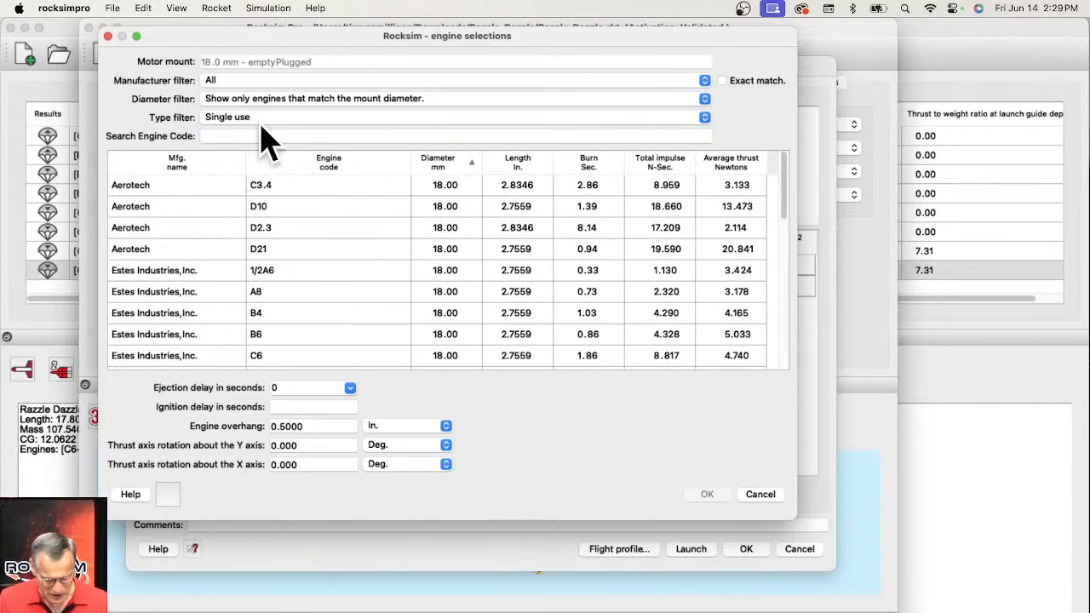
- Set the engine type filter to Unspecified
left_click(265, 119)
left_click(265, 107)
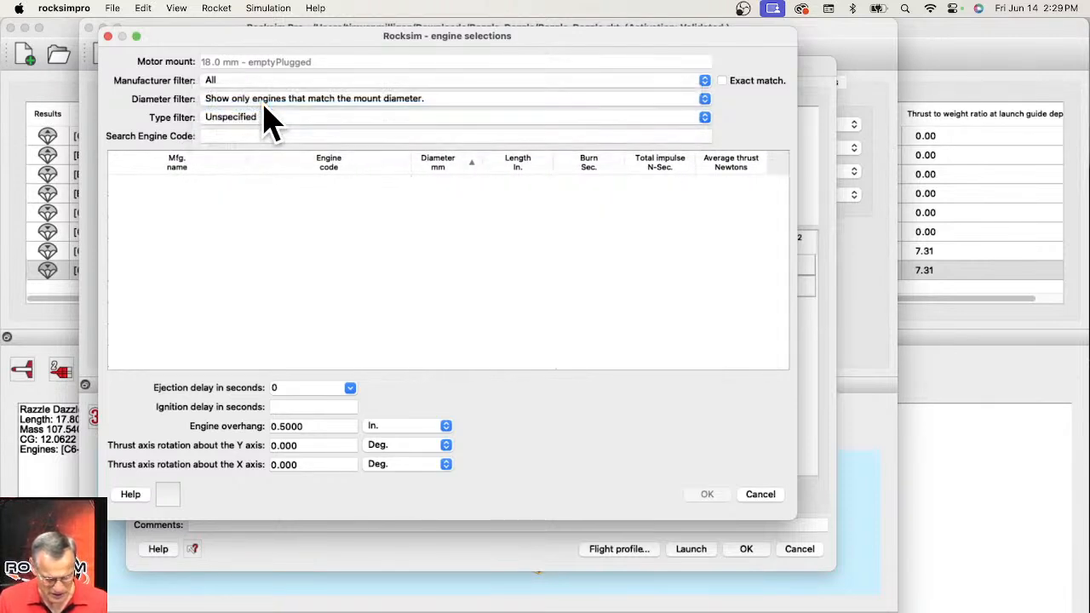
- Switch the engine type filter to Single use, and finally set it to All
left_click(262, 118)
left_click(258, 132)
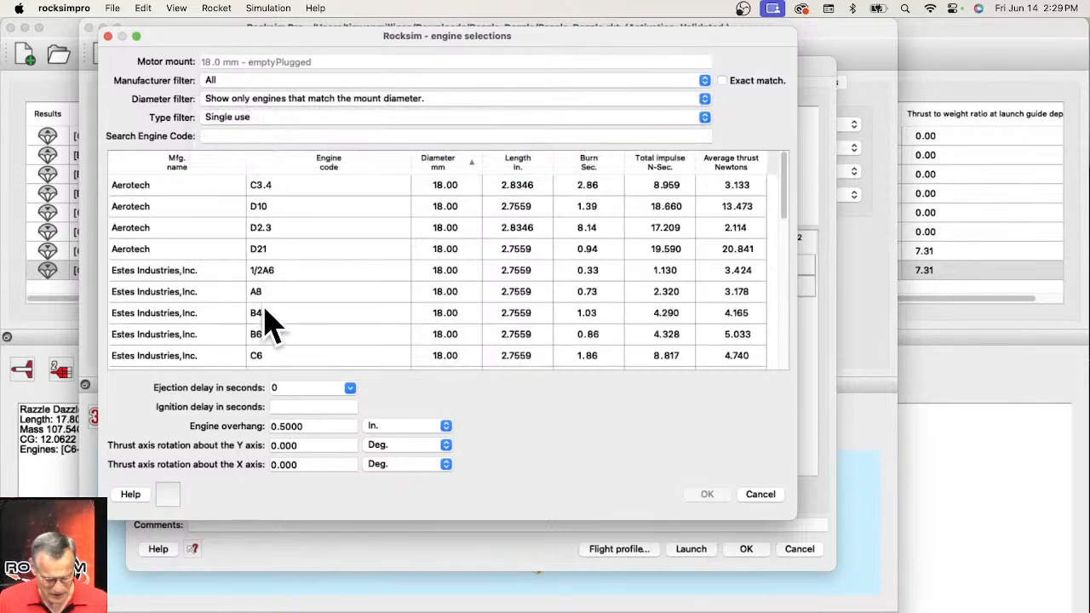
left_click(268, 119)
left_click(270, 89)
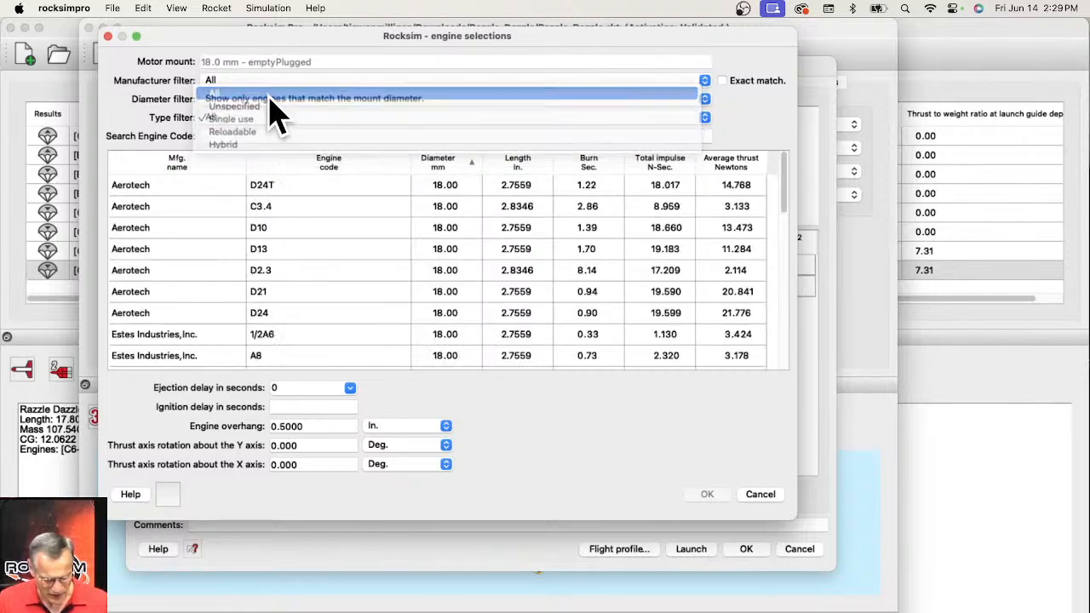
- Choose the Estes C6 engine for the sustainer mount and load it into all the engine mounts
scroll(292, 329, "down", 4)
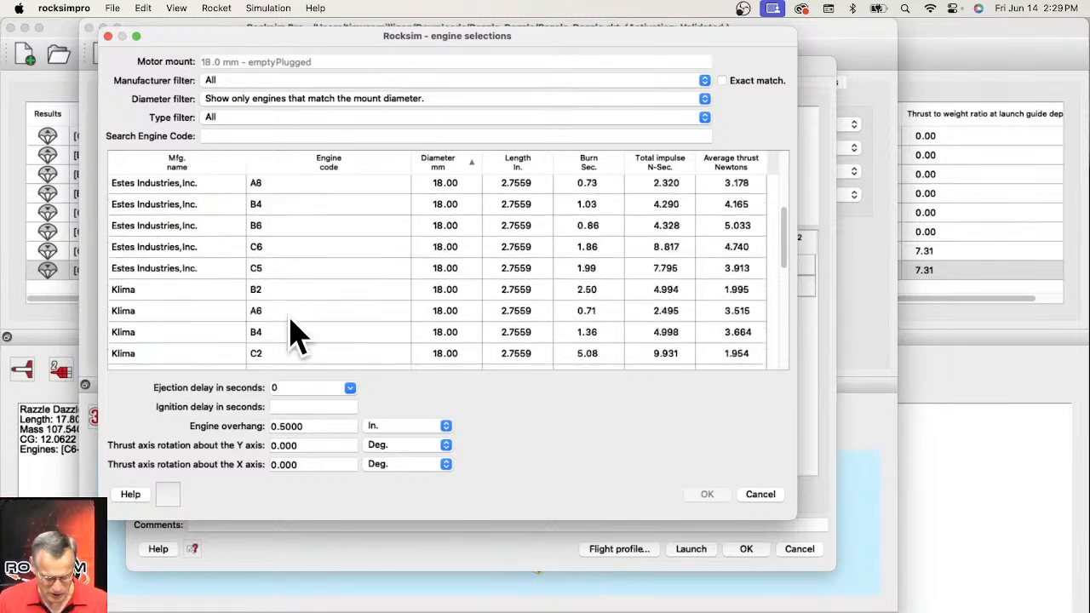
scroll(294, 332, "up", 4)
scroll(307, 328, "down", 2)
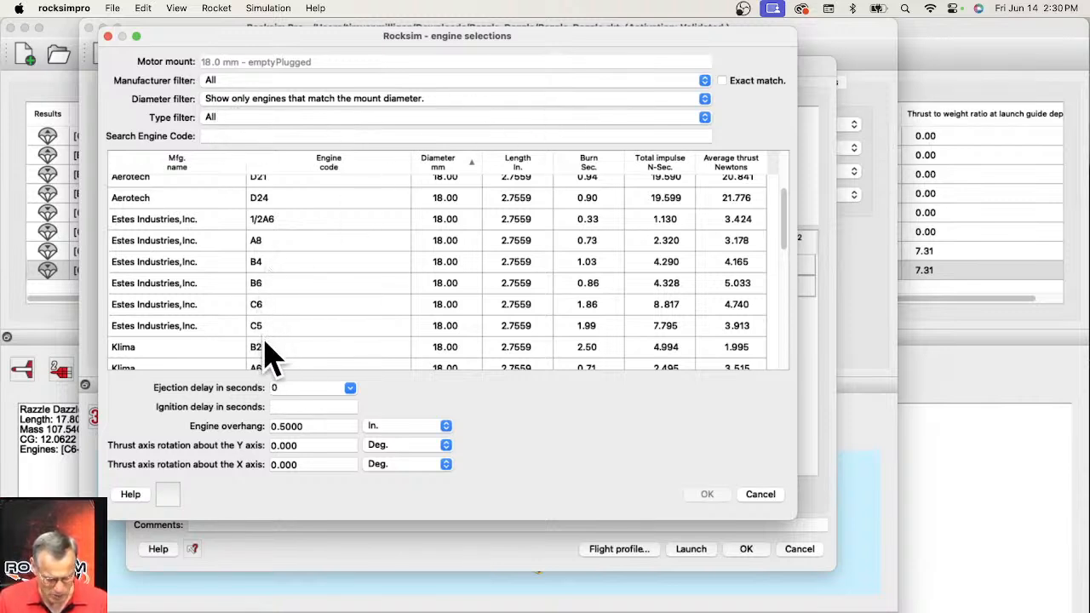
left_click(277, 306)
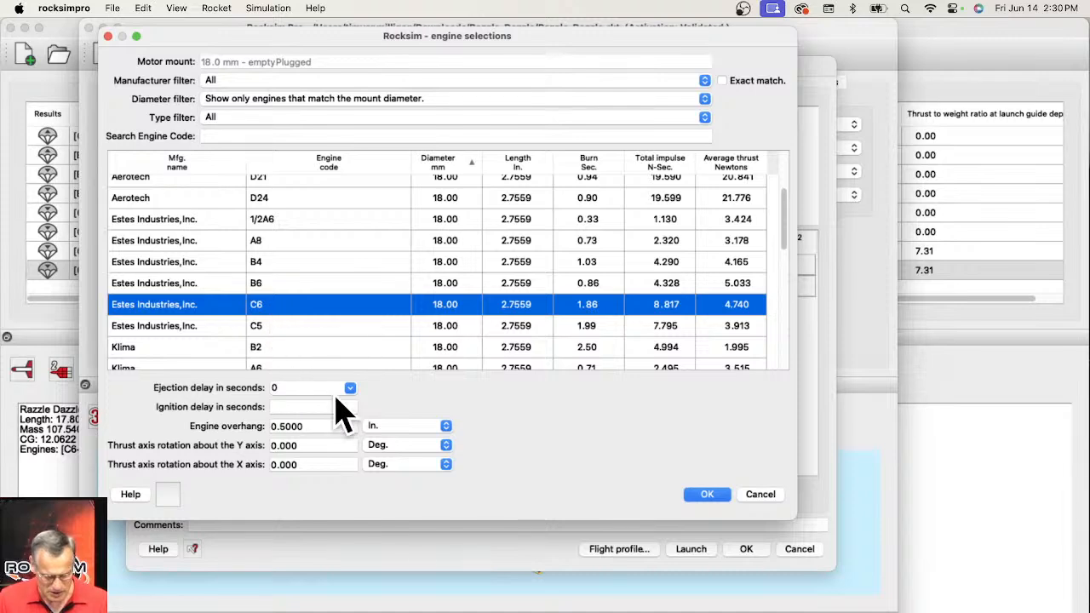
left_click(707, 495)
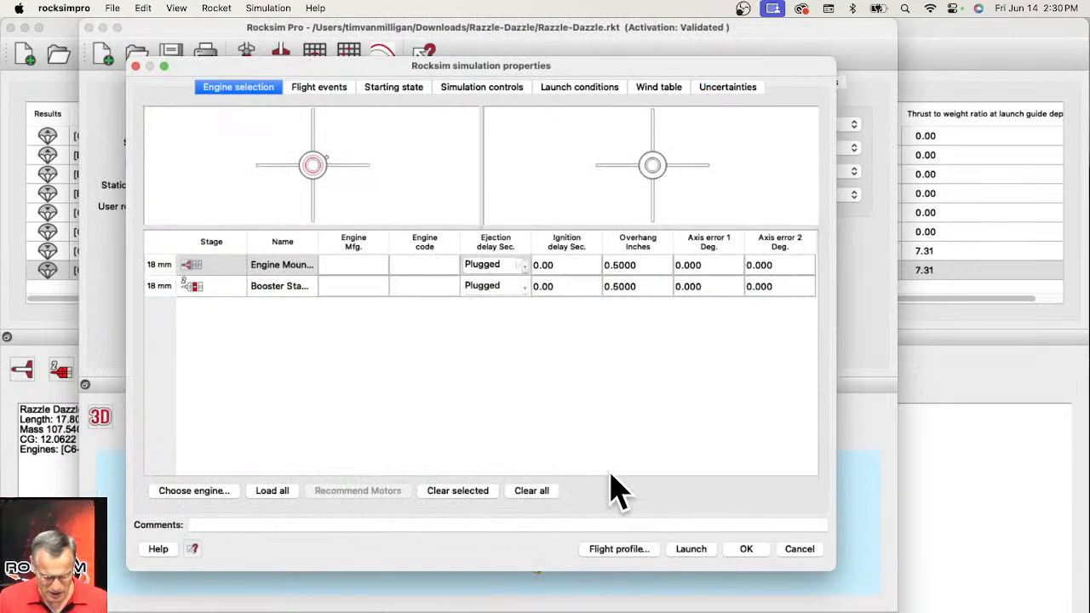
left_click(281, 455)
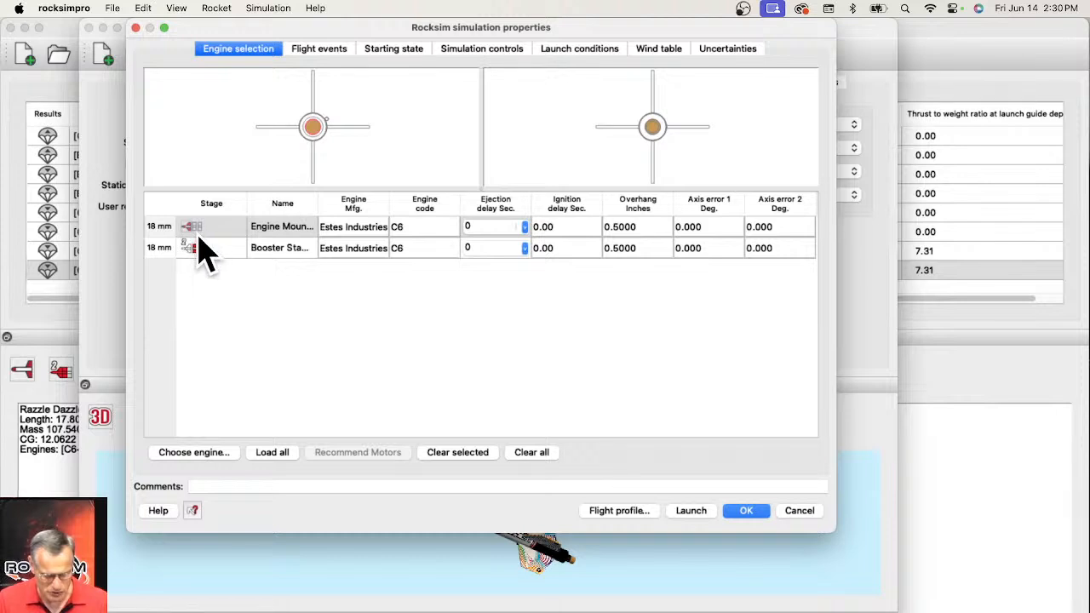
- Set the sustainer engine's ejection delay to 7 seconds
left_click(524, 227)
left_click(524, 228)
left_click(524, 227)
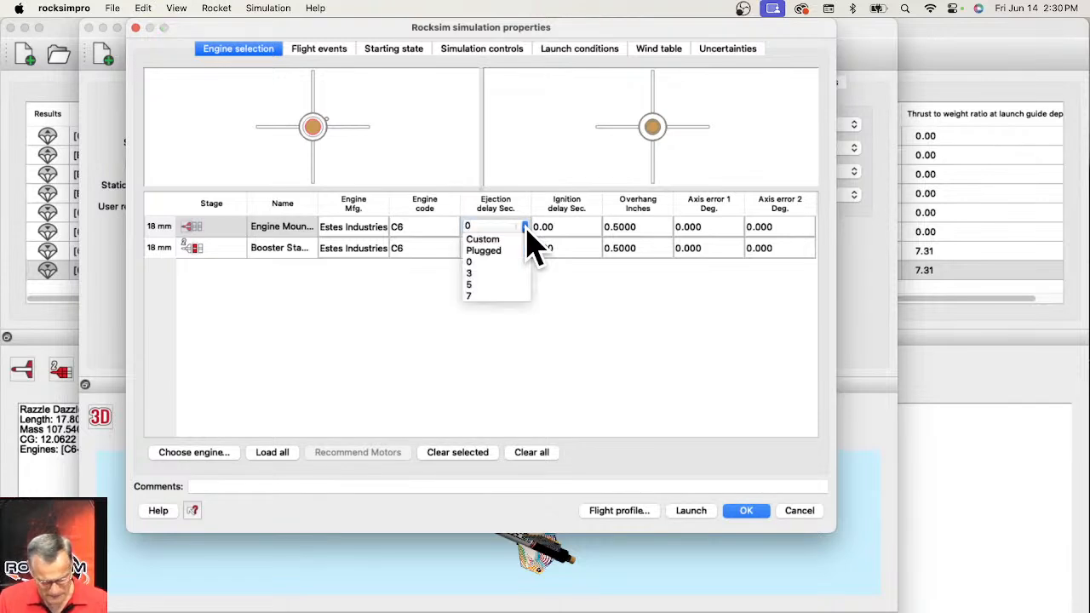
left_click(502, 296)
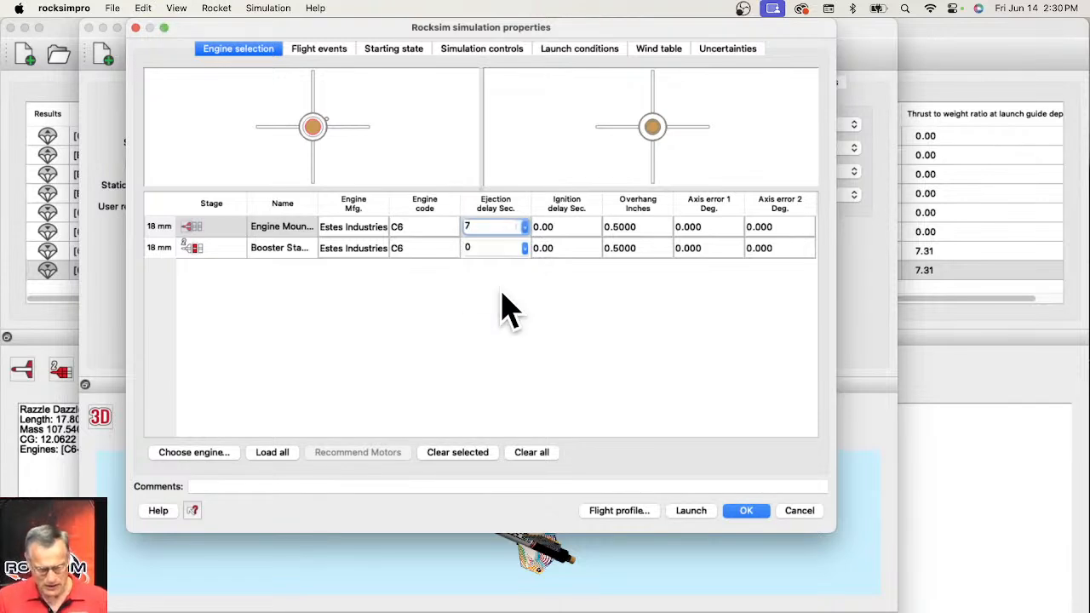
- Set the staging event's test criterion to Max ejection delay and remove its extra second criterion row
left_click(323, 51)
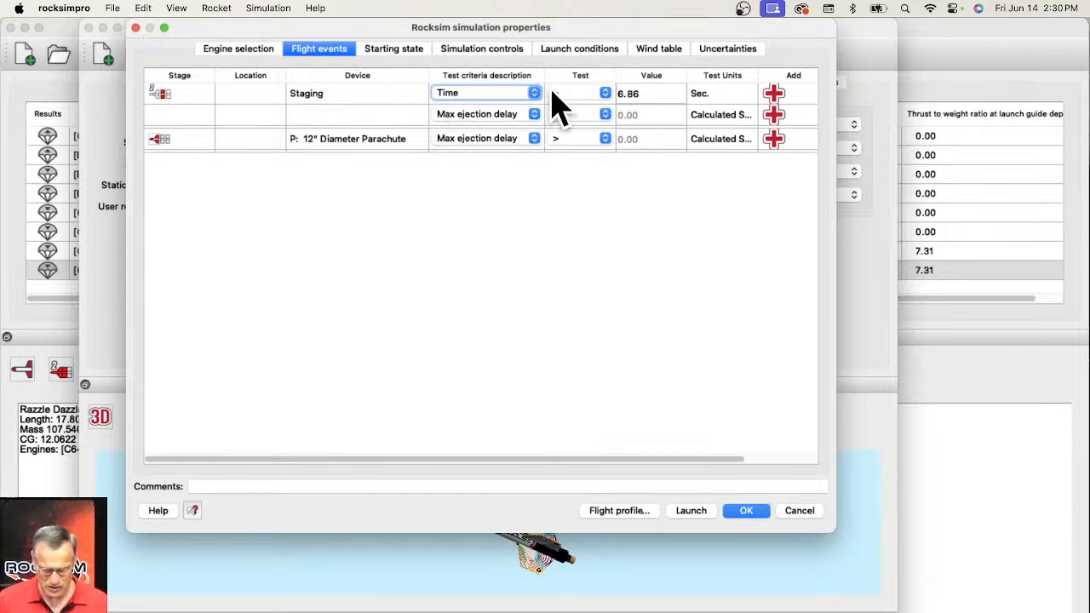
left_click(528, 106)
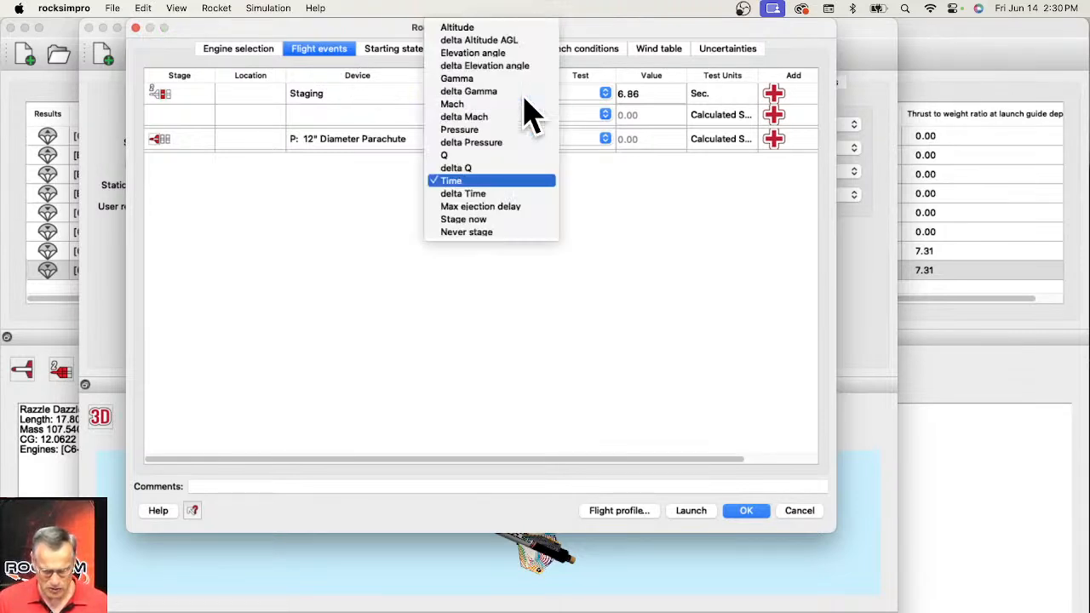
left_click(512, 223)
left_click(516, 94)
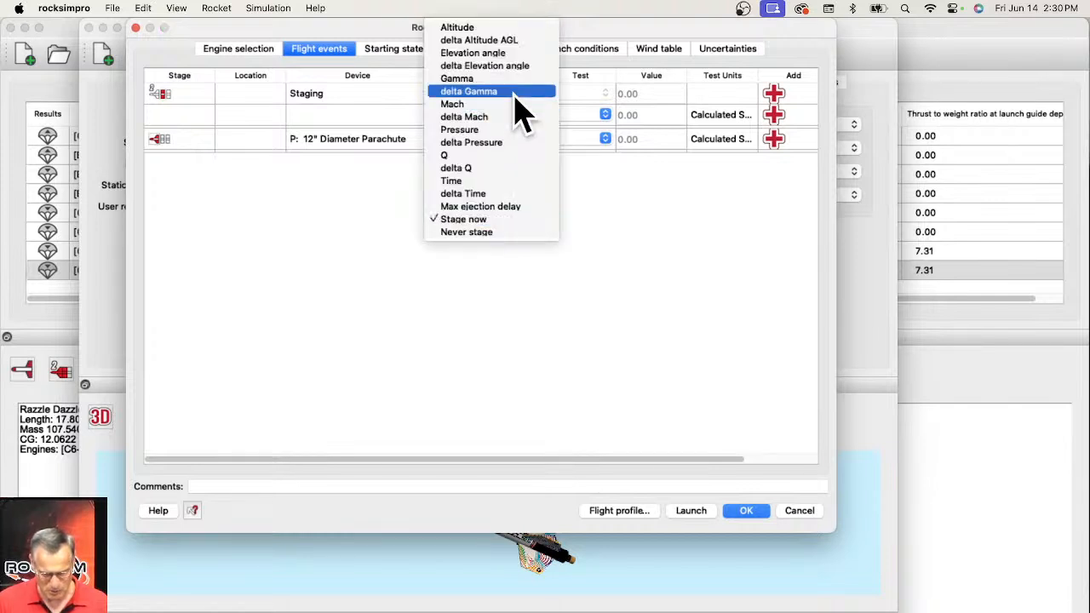
left_click(481, 206)
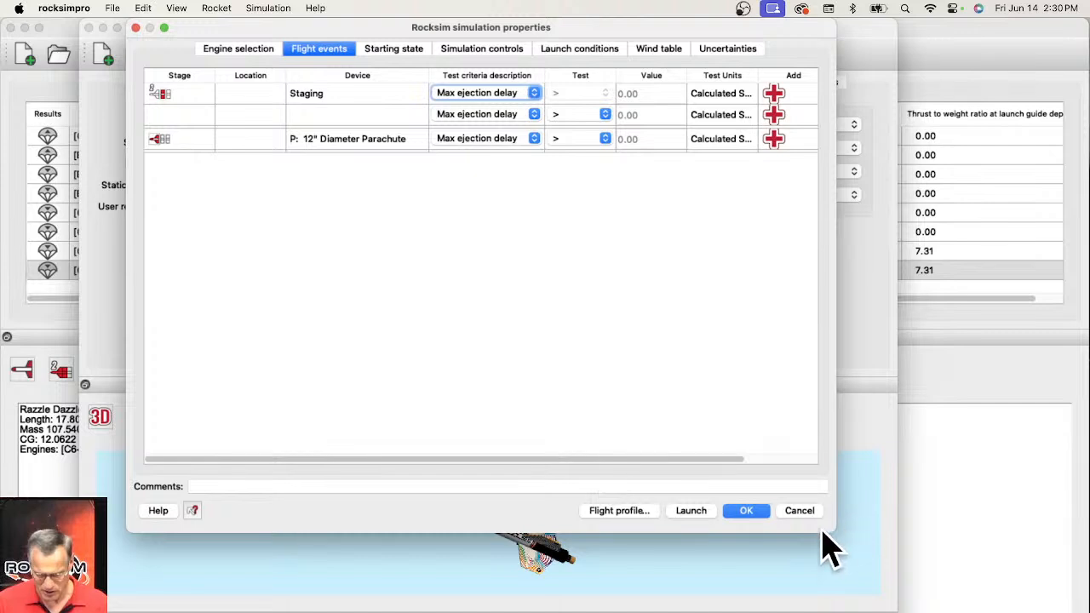
left_click_drag(830, 527, 977, 534)
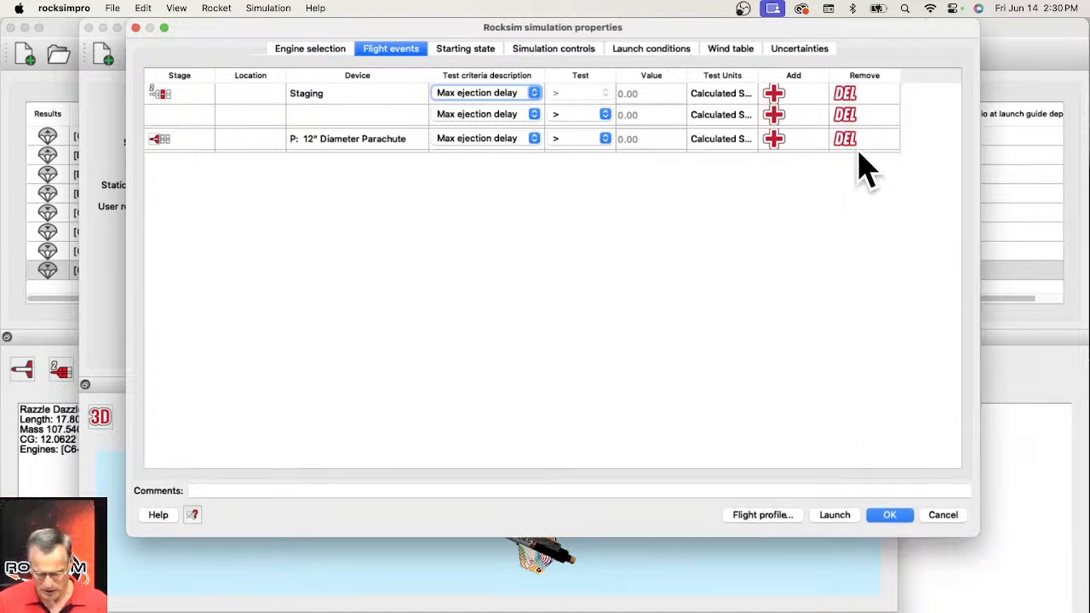
left_click(845, 117)
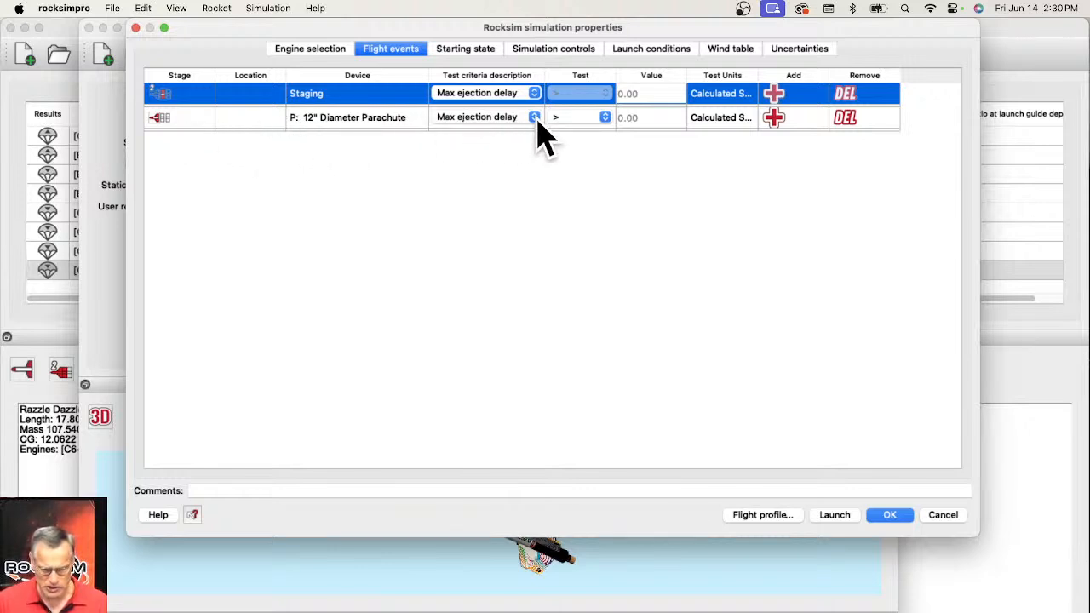
- Set the launch guide length to 36 in. and its angle from vertical to about 8.125 degrees
left_click(471, 51)
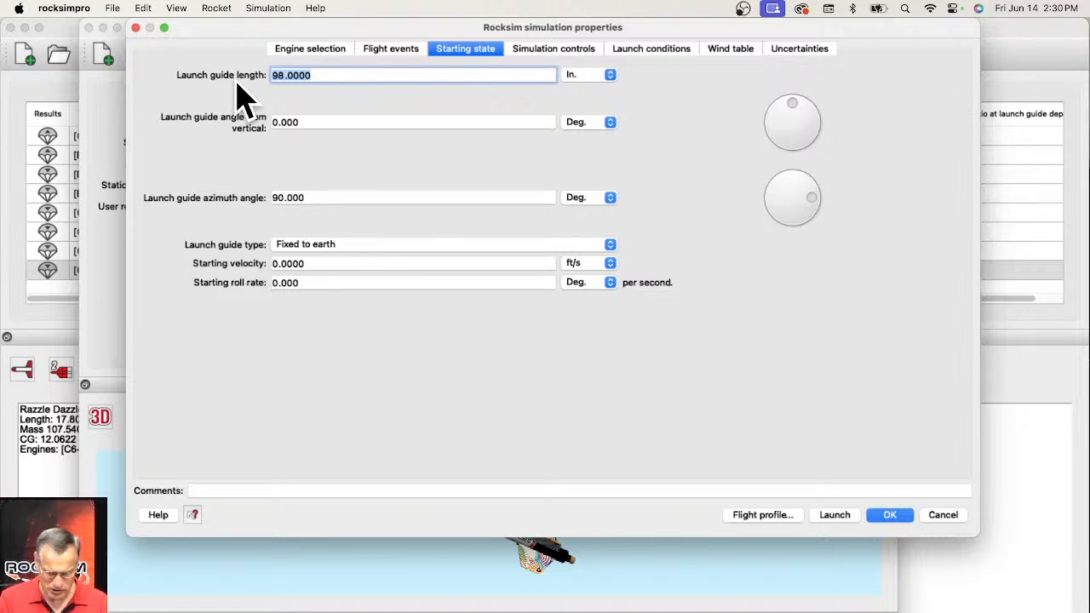
key("Tab")
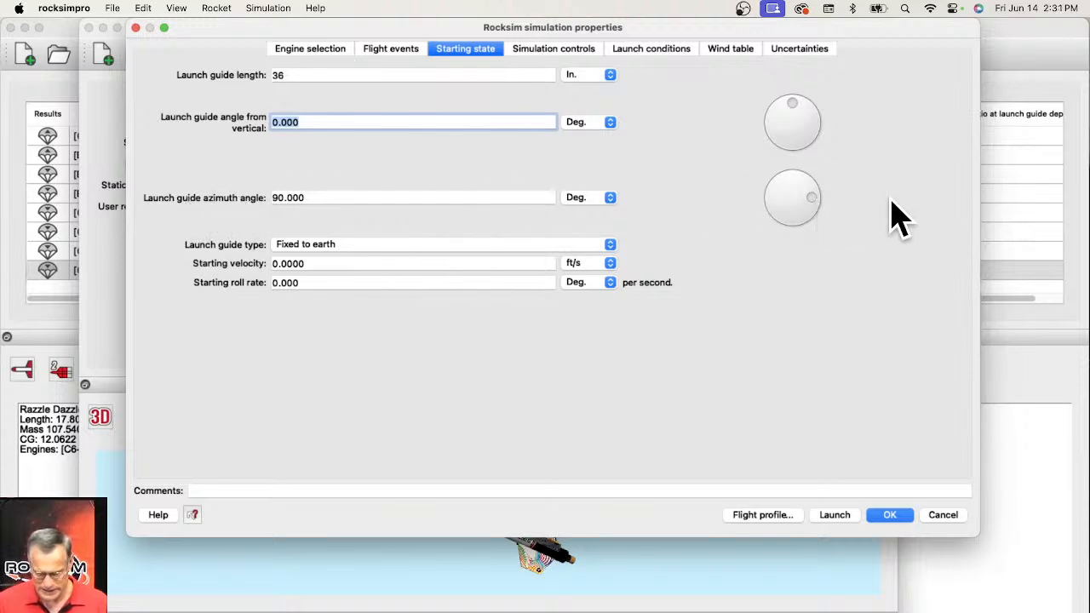
left_click_drag(793, 109, 795, 108)
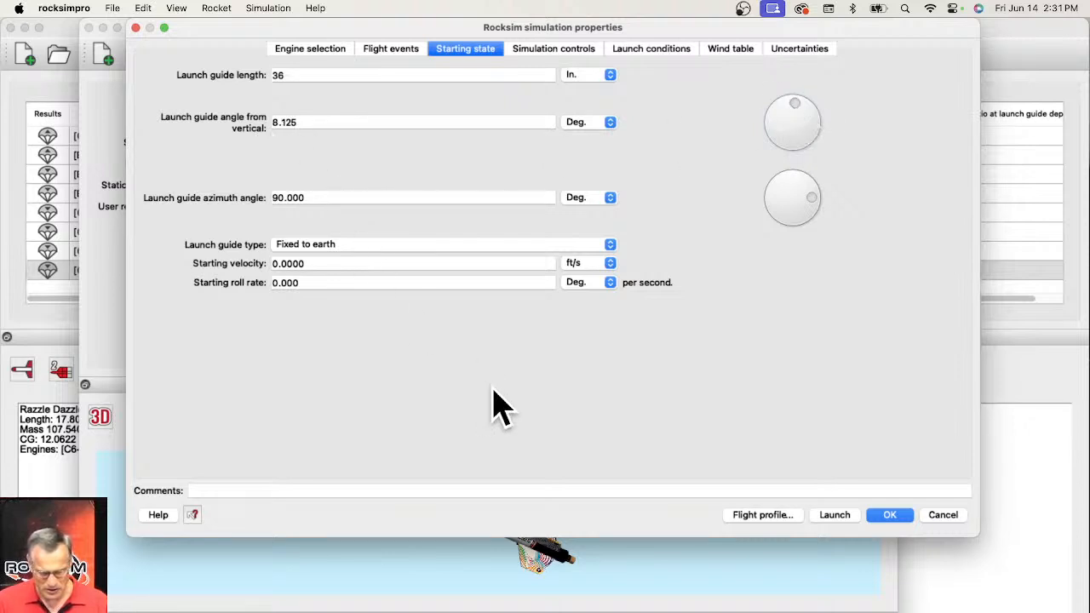
- Review the simulation controls and choose Cloudbusters Site #2 as the launch site in the launch conditions
left_click(546, 53)
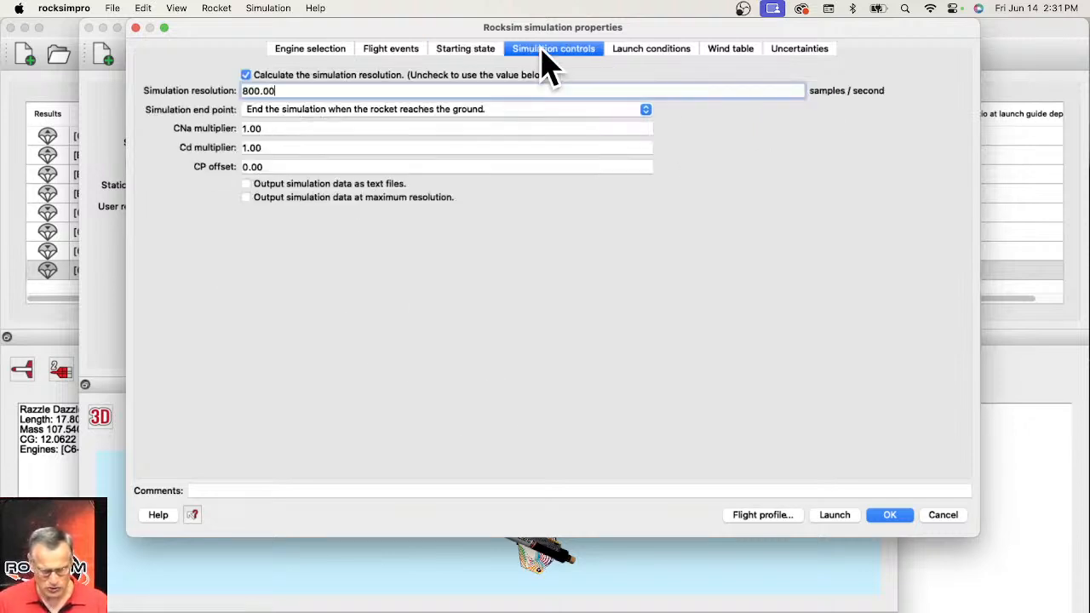
left_click(627, 56)
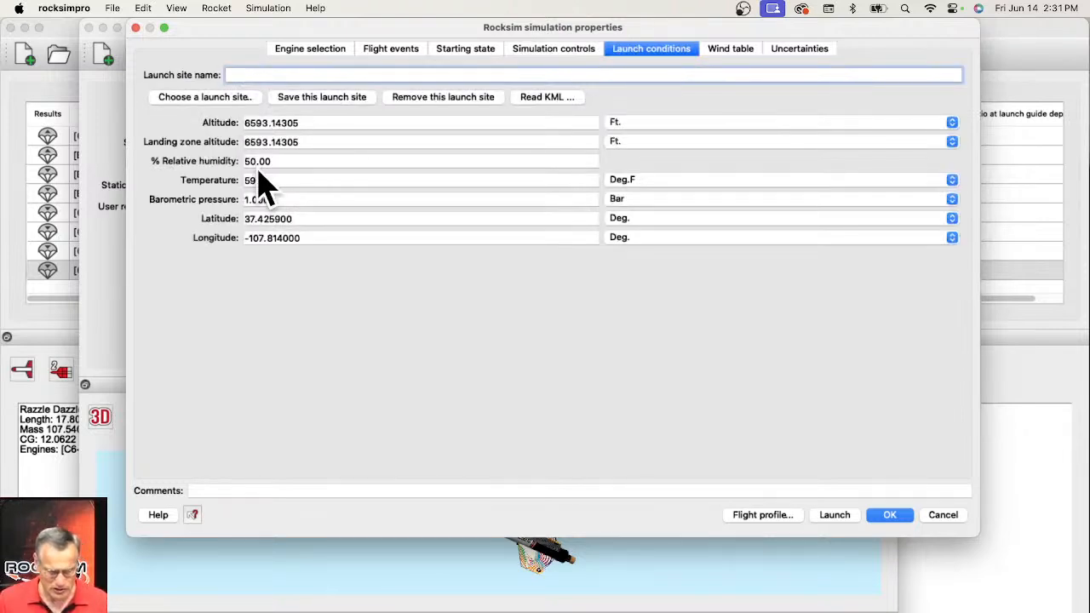
left_click(204, 100)
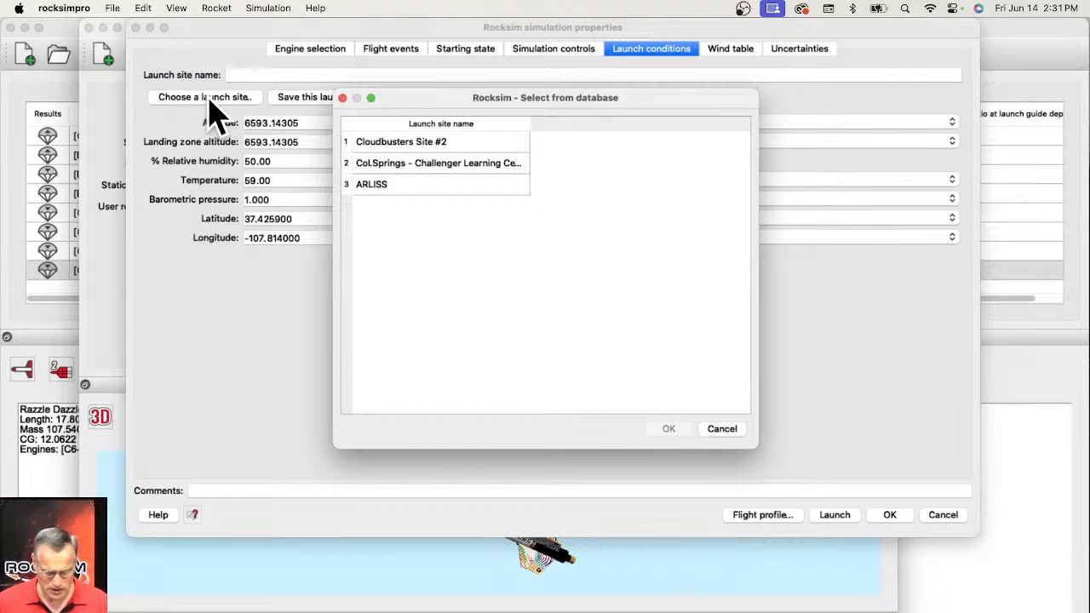
left_click(445, 146)
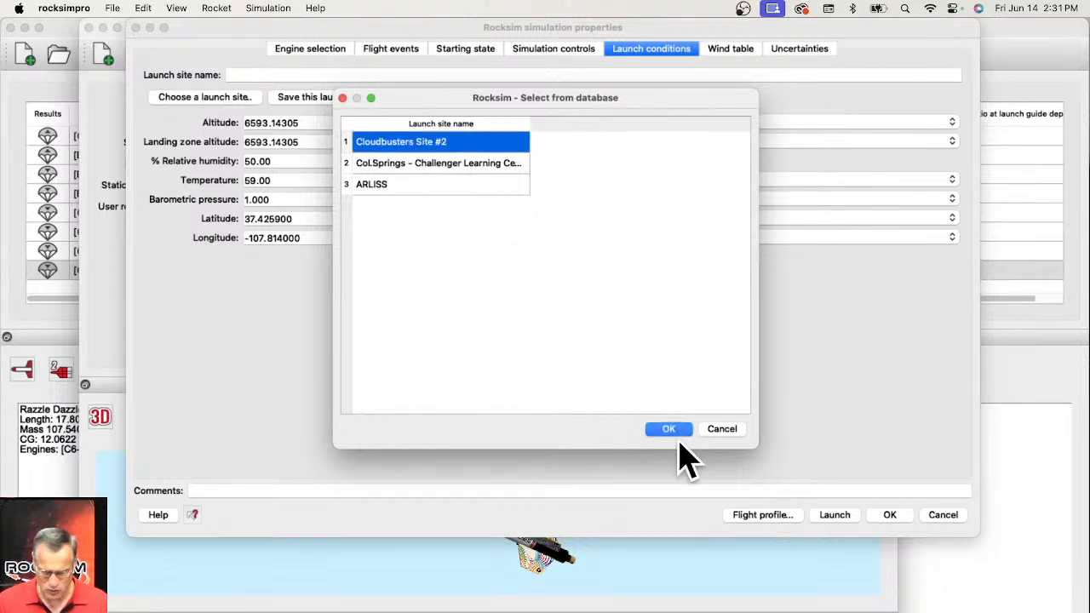
left_click(669, 430)
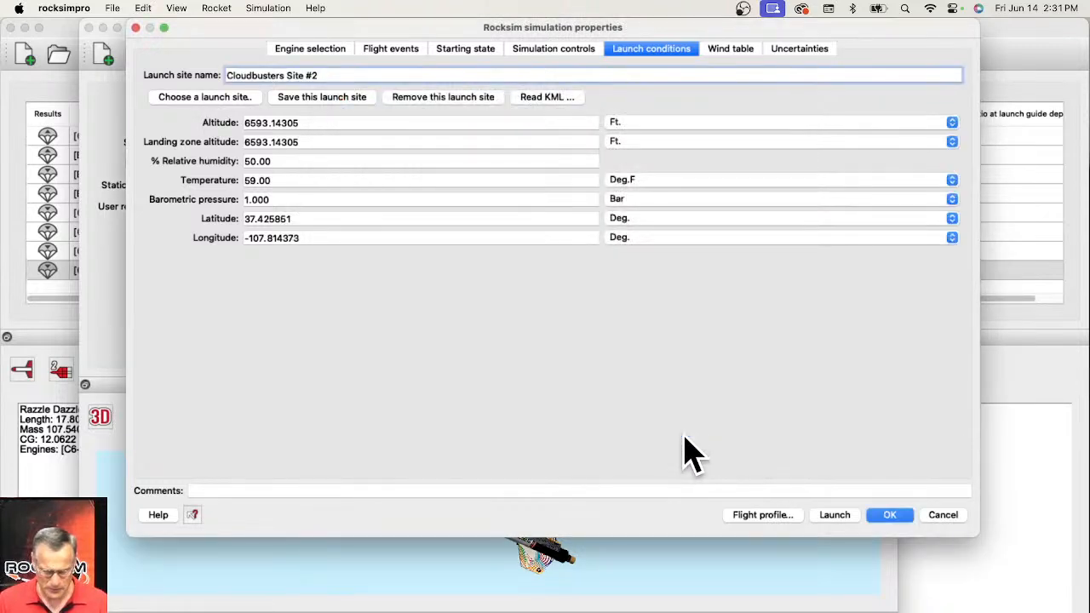
- Run the flight profile and enlarge the 3D flight window
left_click(768, 516)
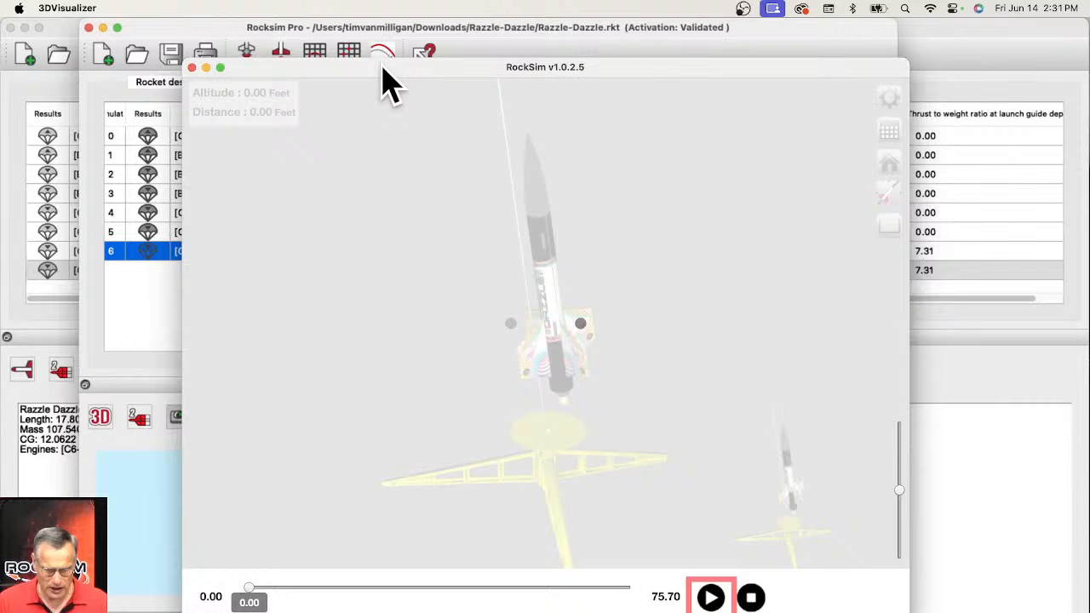
left_click_drag(380, 68, 349, 26)
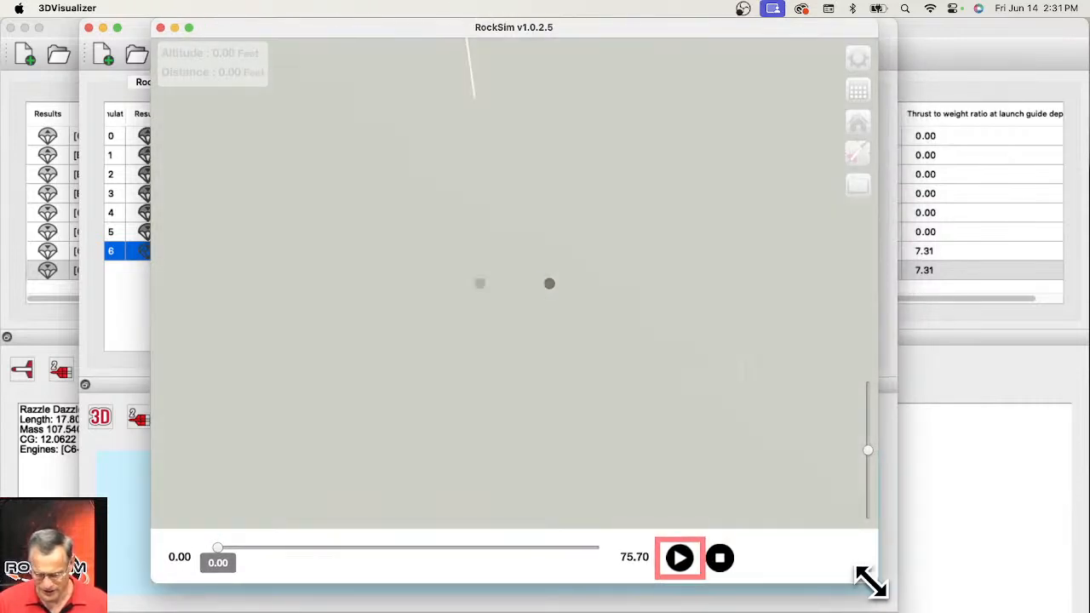
left_click_drag(877, 582, 1035, 593)
- View the rocket on the pad from another side and play the flight animation, pausing it at about 14 seconds
scroll(682, 185, "down", 1)
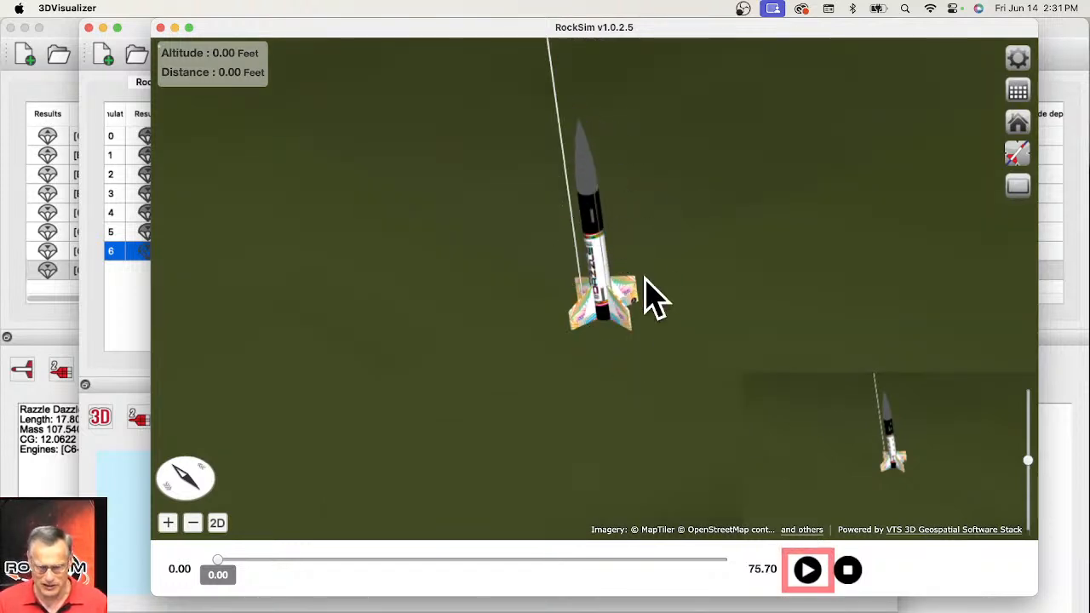
scroll(594, 273, "up", 1)
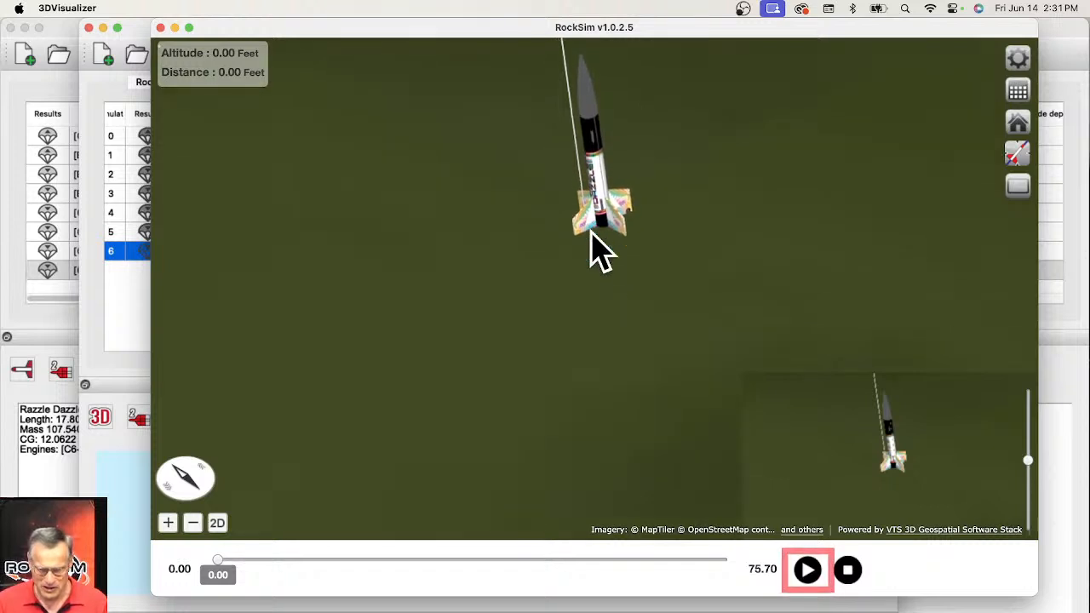
left_click_drag(590, 231, 597, 195)
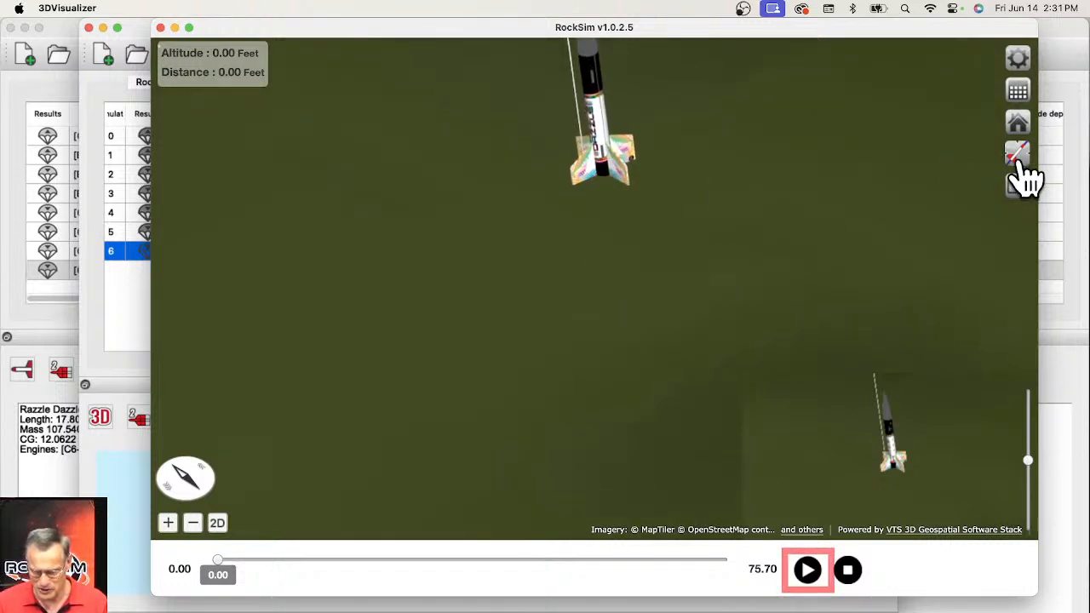
left_click(1018, 124)
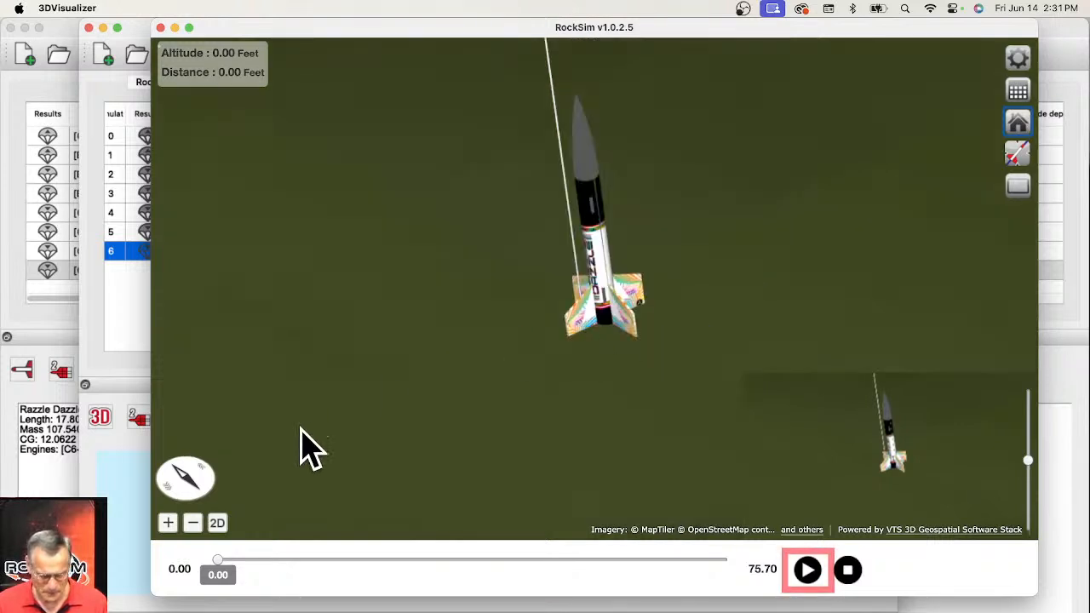
left_click_drag(174, 487, 254, 449)
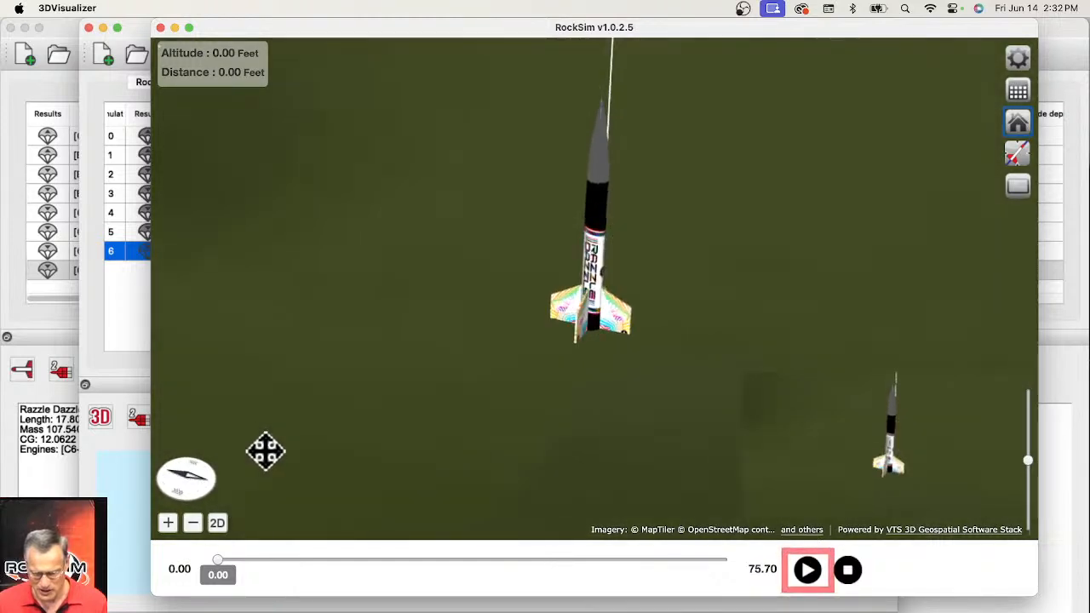
left_click(805, 570)
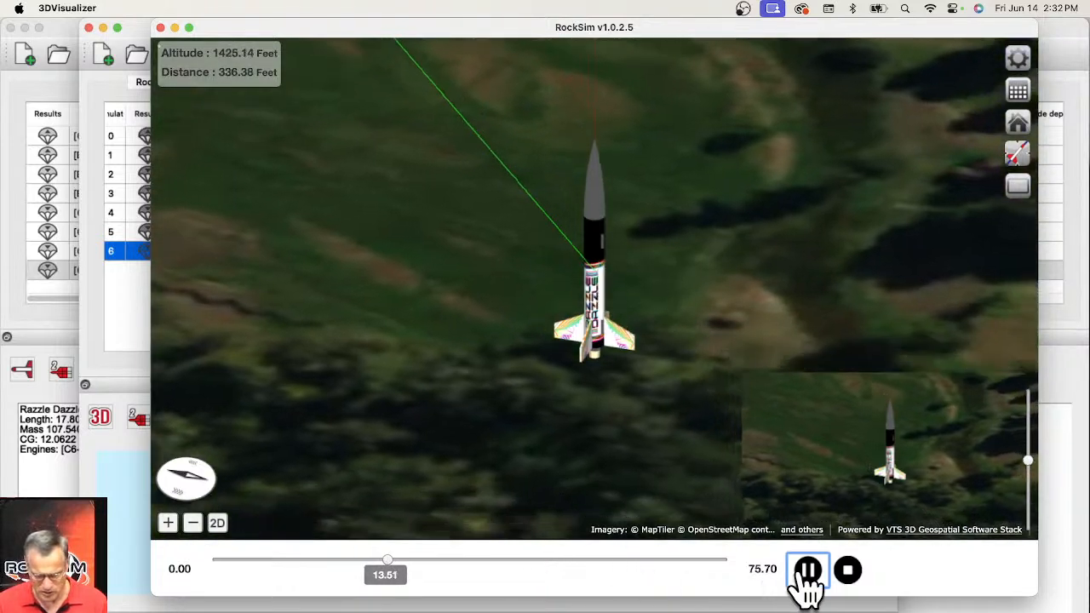
scroll(587, 425, "up", 5)
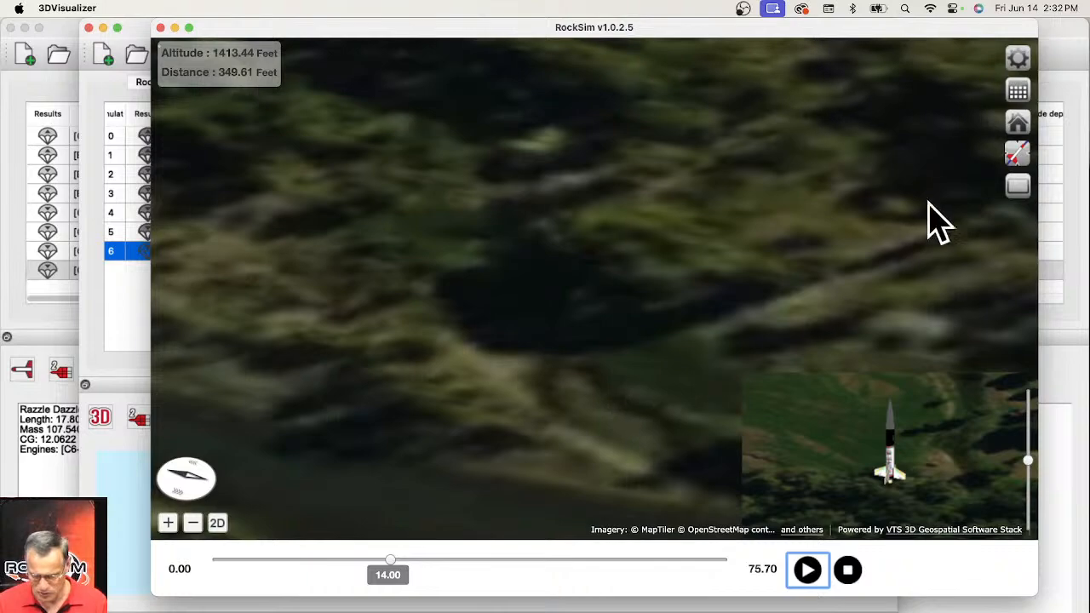
- Switch the camera to the flight path view and reset it to show the trajectory over the terrain
left_click(1016, 159)
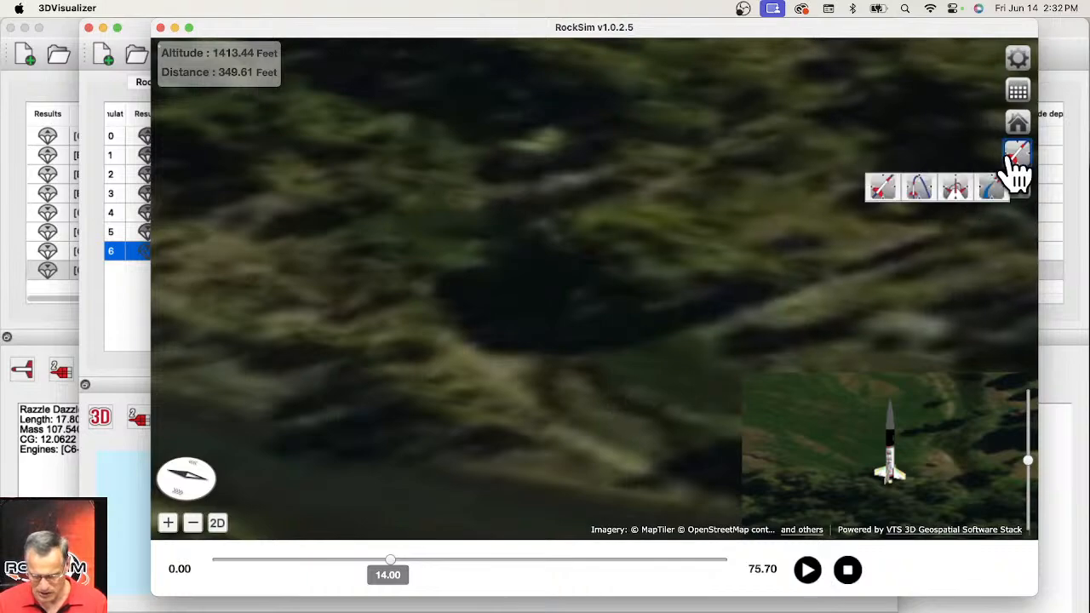
left_click(919, 188)
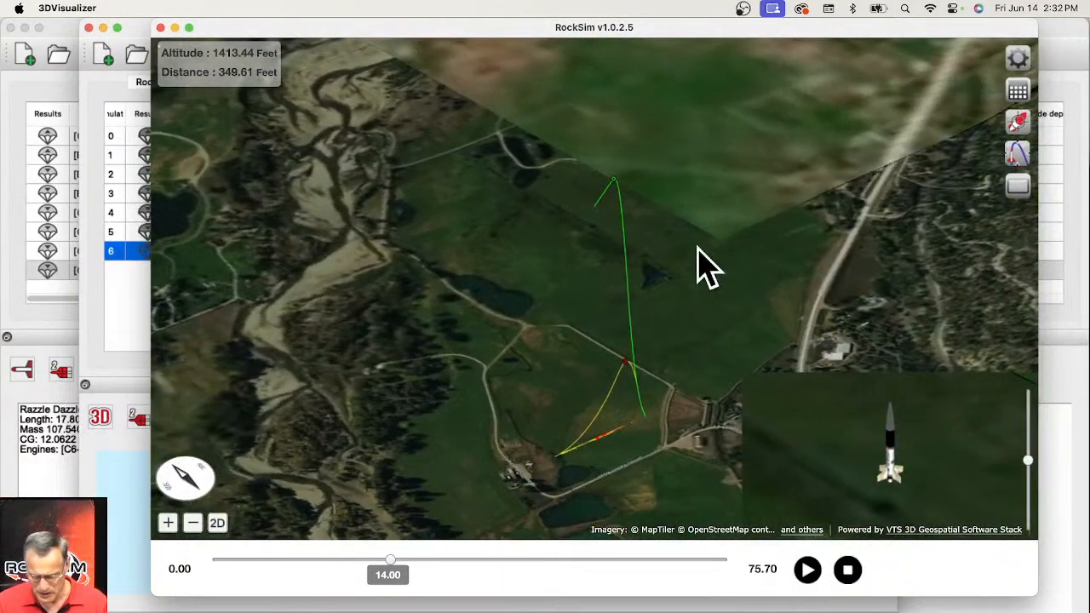
left_click(1018, 123)
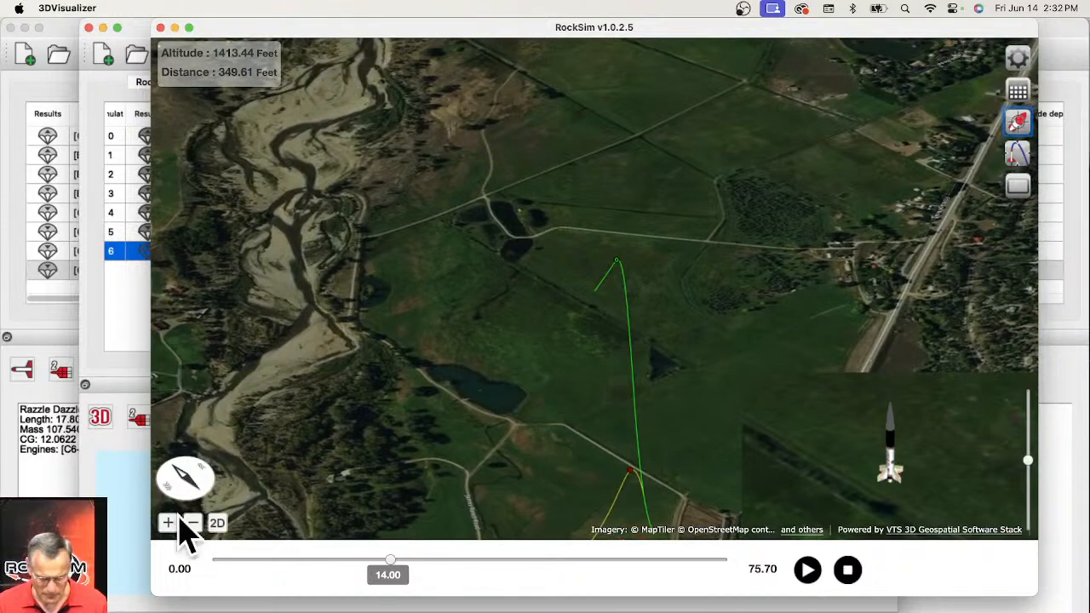
- Zoom in on the upper stage at 14 seconds until the rocket and its open parachute fill the view
left_click(173, 521)
left_click(173, 521)
left_click(173, 521)
left_click(173, 521)
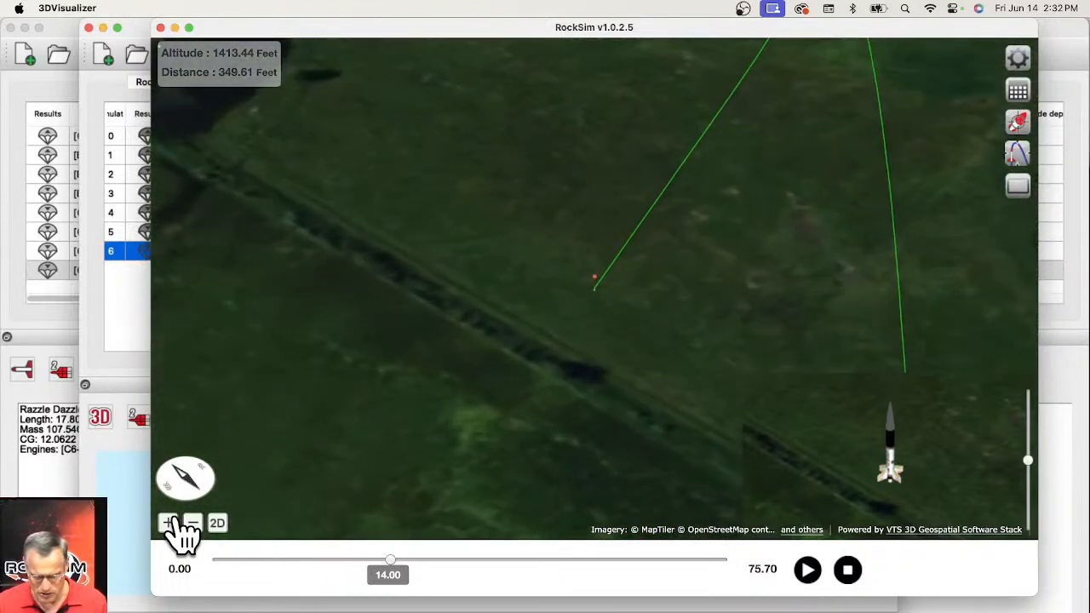
left_click(173, 521)
left_click(173, 521)
left_click(172, 521)
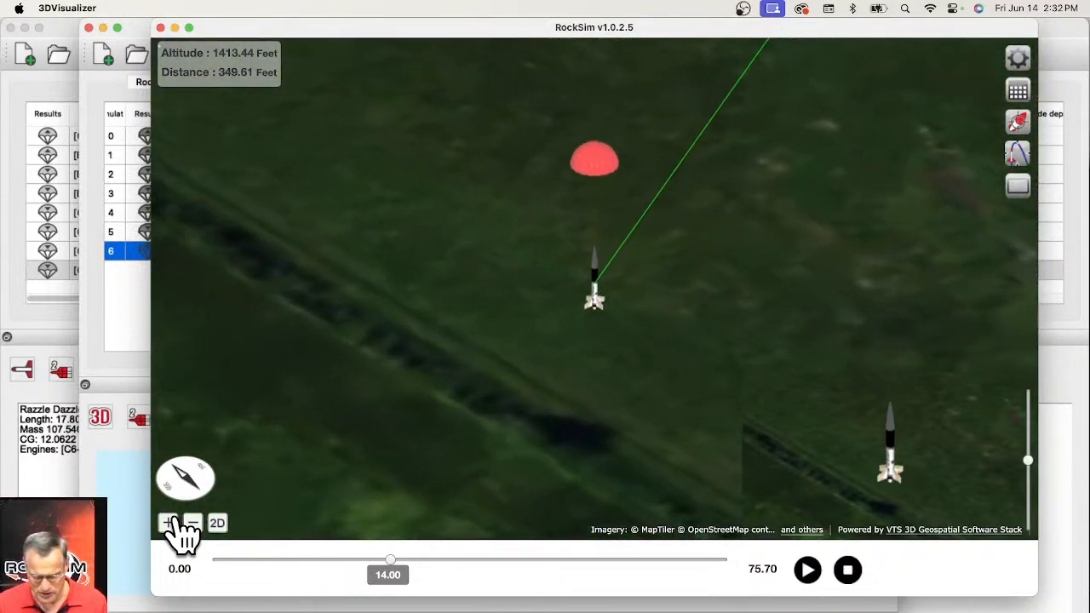
left_click(173, 521)
left_click(173, 521)
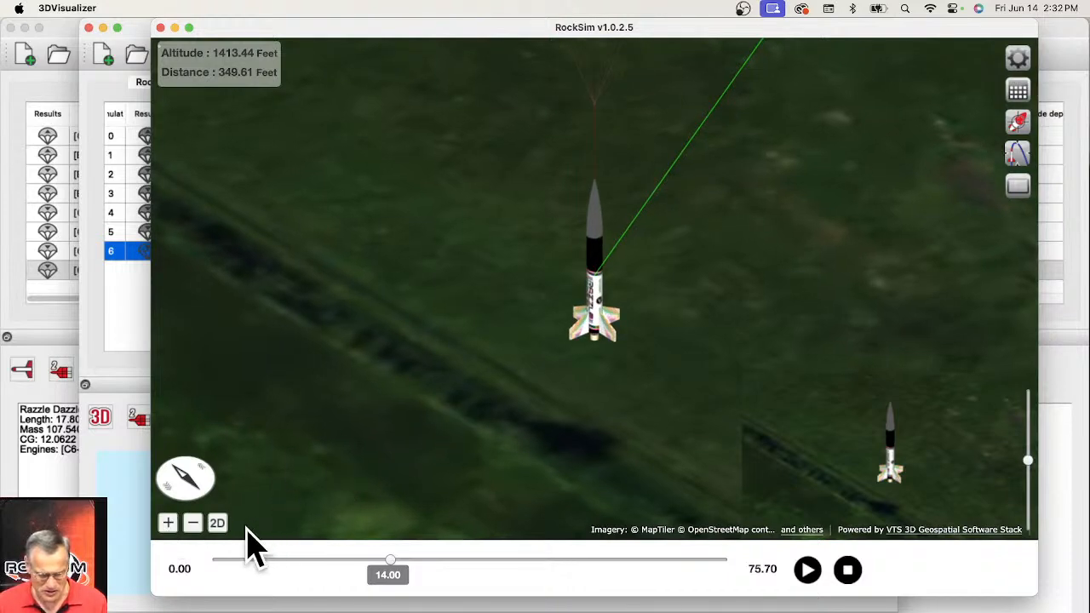
left_click(193, 523)
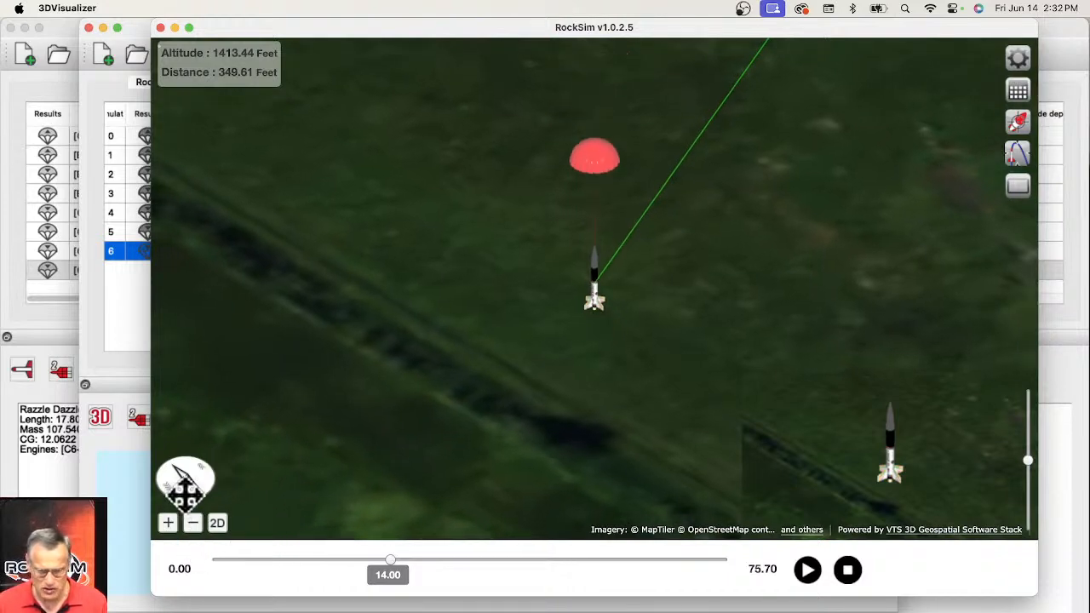
- Rotate the 3D view toward the mountainside and recenter it on the rocket
mouse_move(184, 483)
left_mouse_down()
mouse_move(202, 486)
mouse_move(201, 469)
mouse_move(203, 485)
left_mouse_up()
scroll(396, 432, "up", 3)
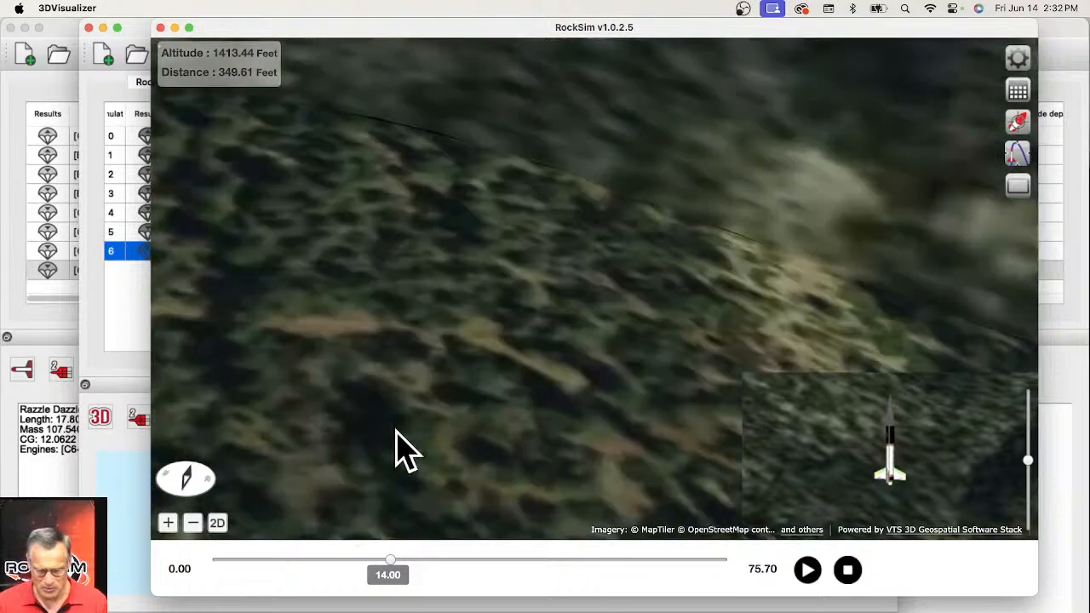
scroll(396, 431, "down", 5)
left_click(192, 523)
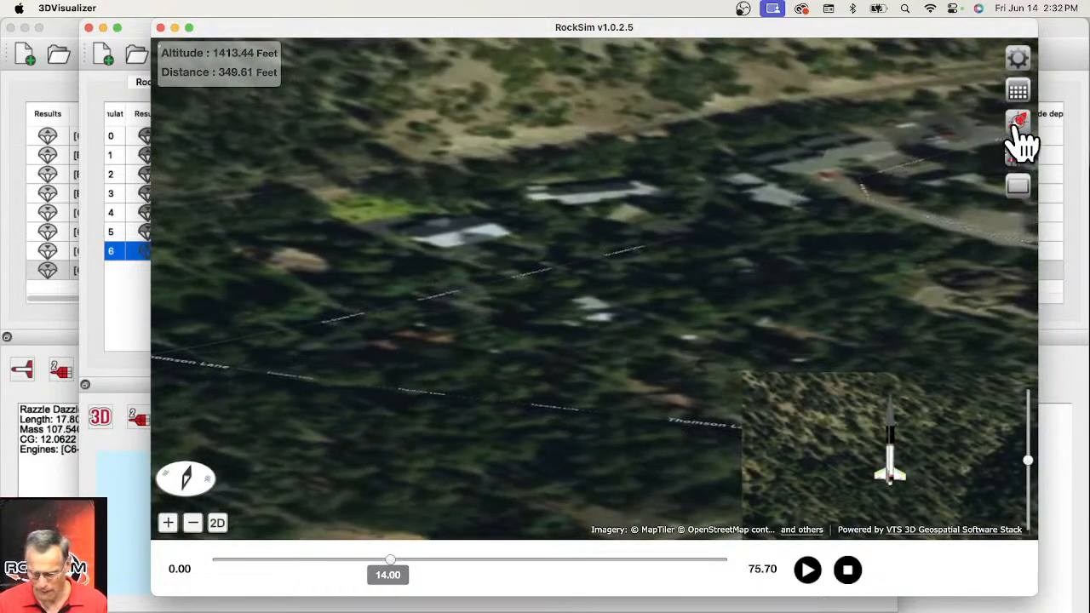
left_click(1017, 128)
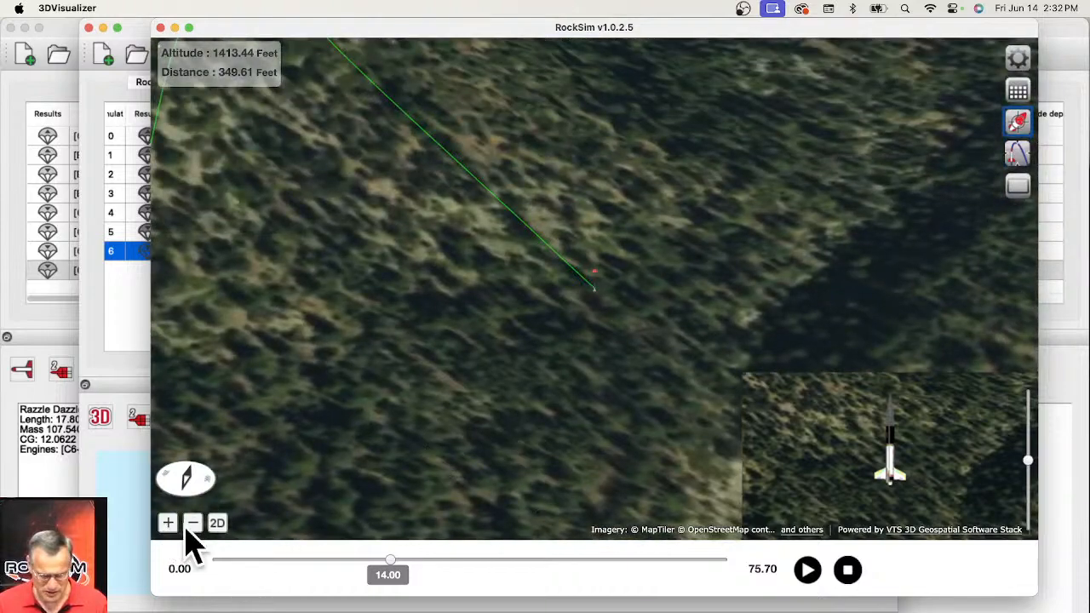
- Zoom out until both stage trajectories fit in view against the mountains, and enlarge the flight window
left_click(193, 523)
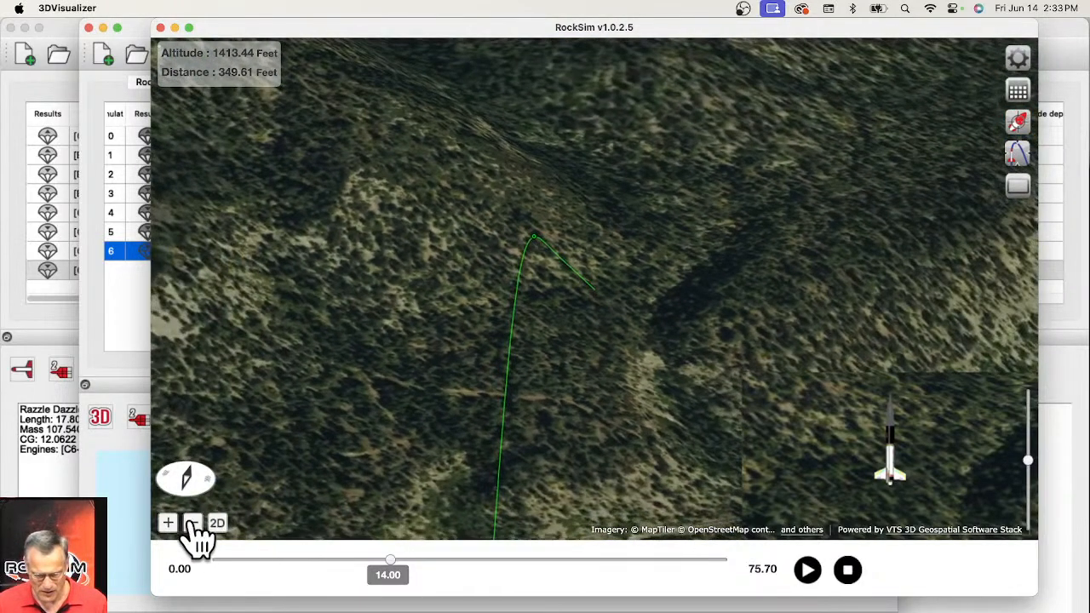
left_click(193, 523)
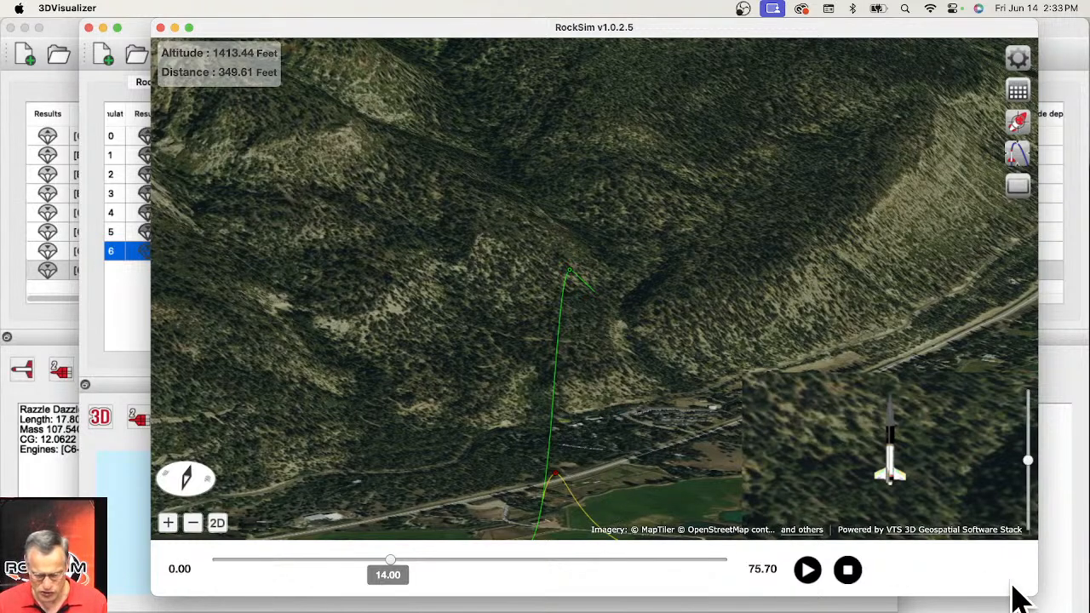
left_click_drag(1030, 596, 1052, 612)
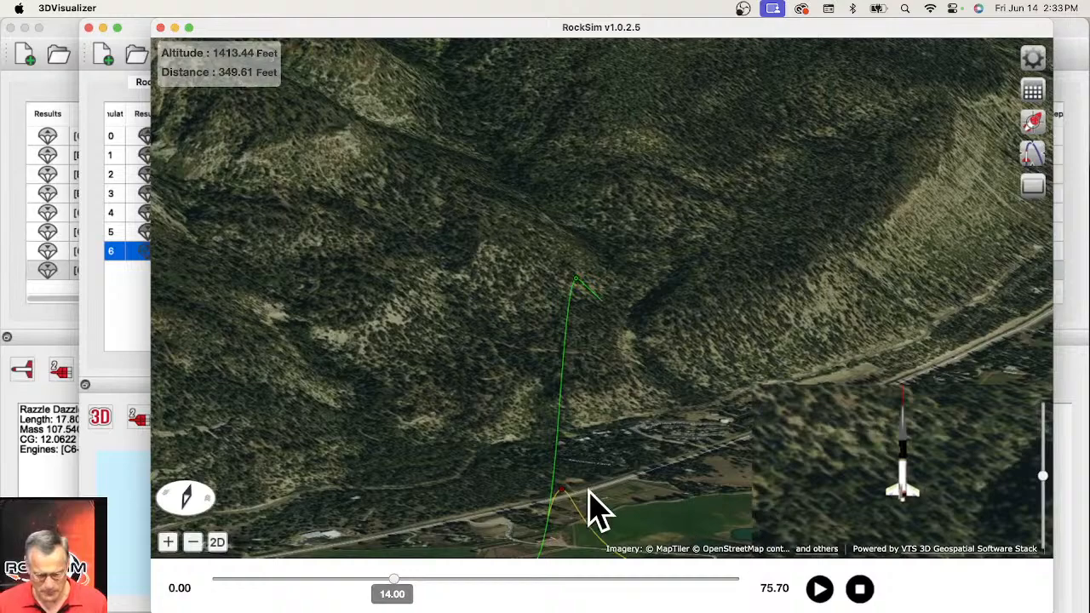
left_click(194, 544)
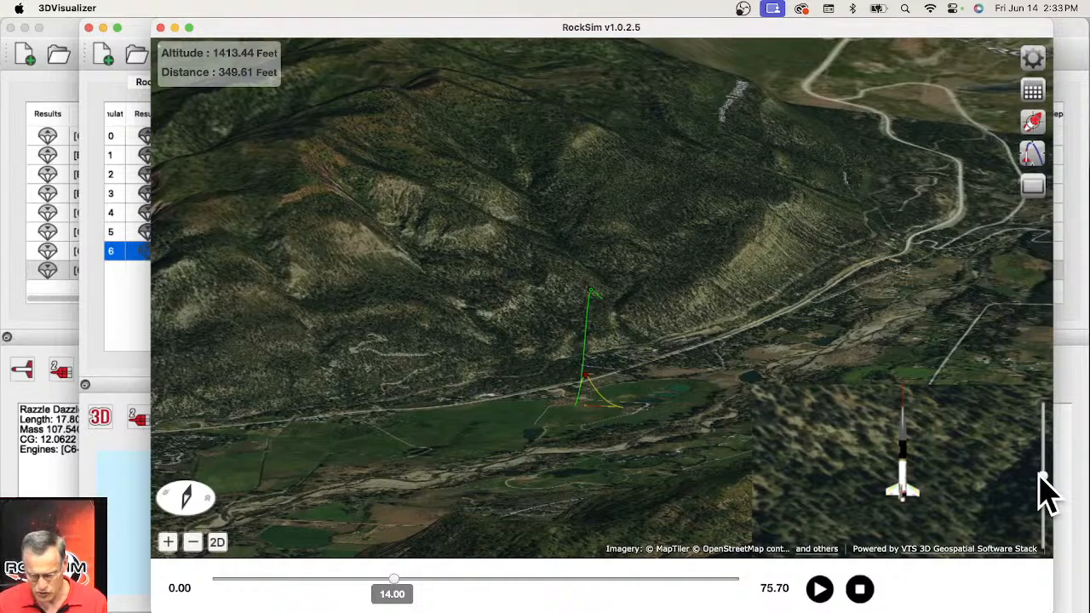
- Zoom the rocket inset out to include the parachute, and view the landing area with the flight advanced to 75.70 seconds
left_click_drag(1043, 479, 1026, 383)
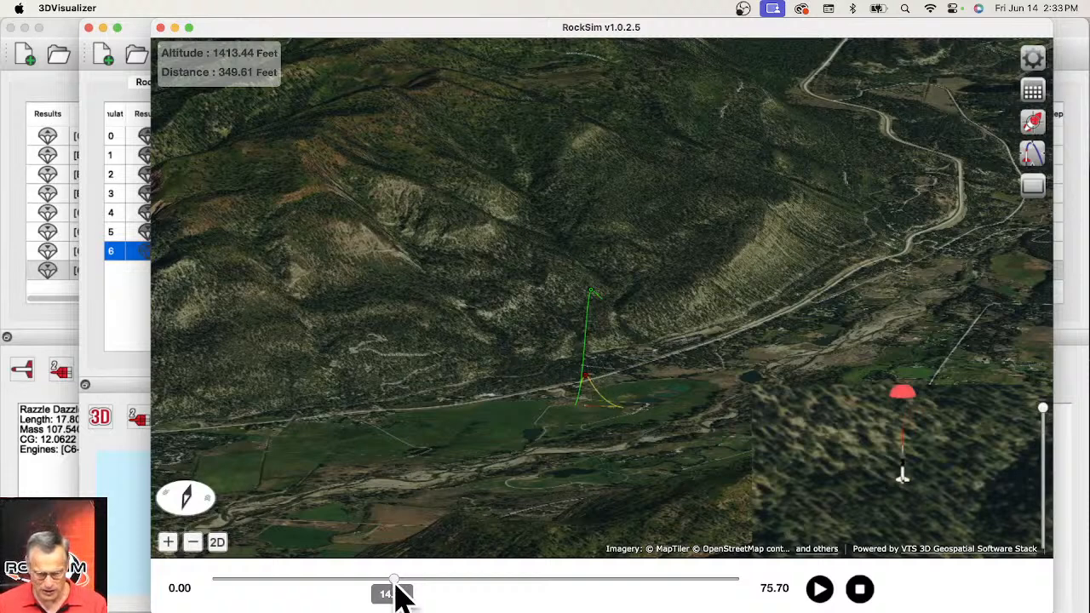
left_click_drag(400, 596, 749, 587)
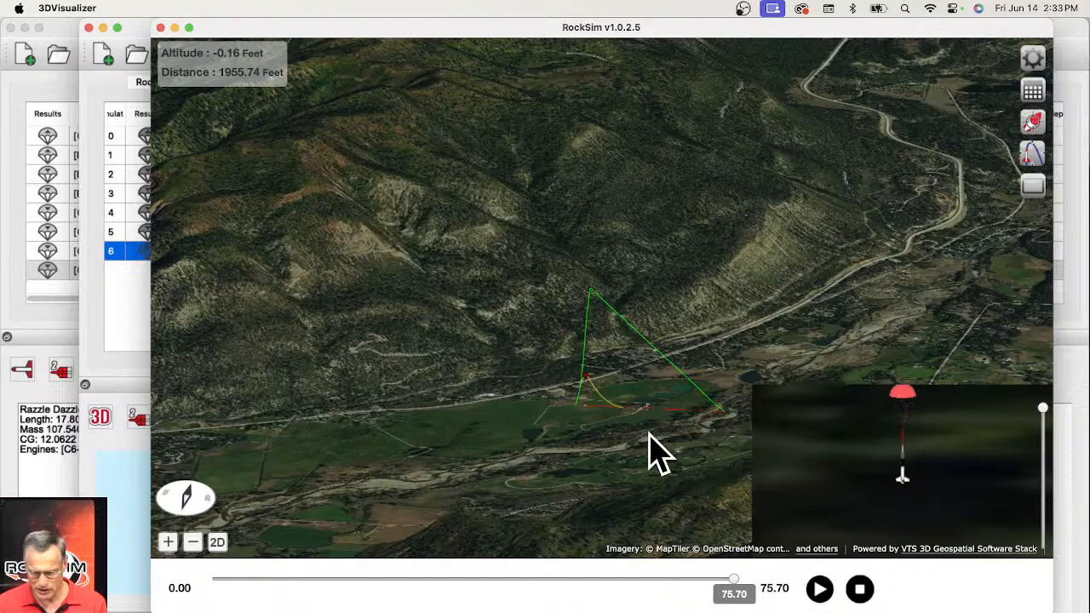
left_click_drag(647, 430, 461, 371)
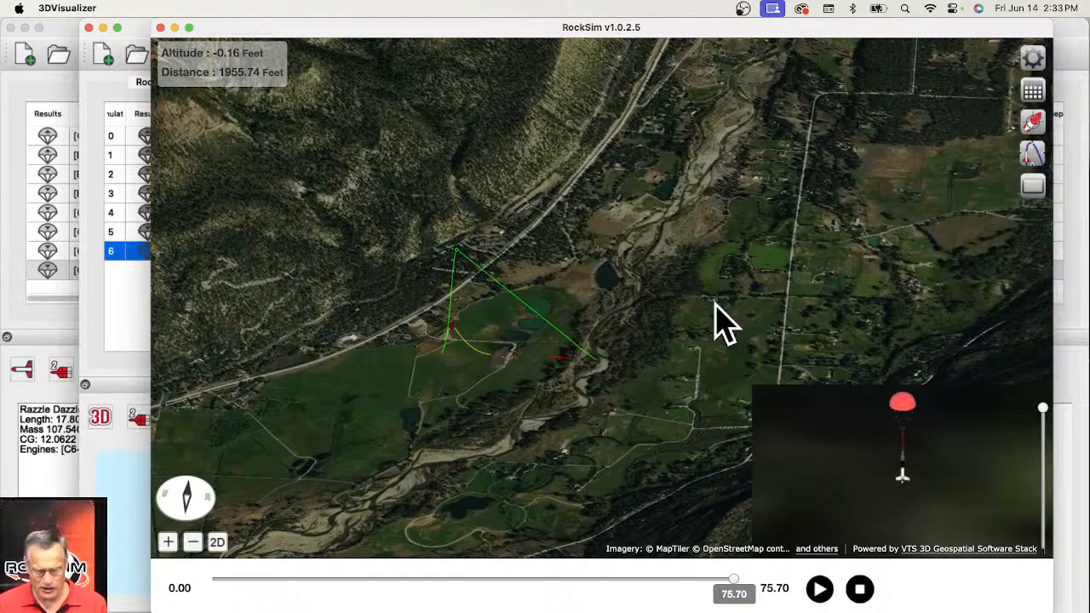
- Open the flight data table and examine the absolute, relative and air velocity at the end of the flight
left_click(1033, 92)
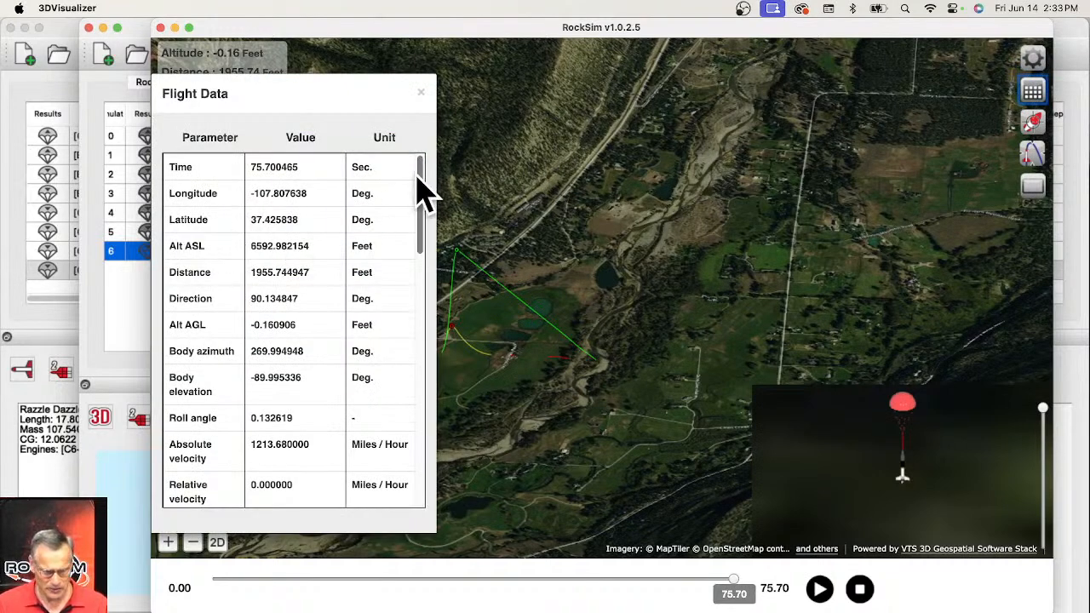
left_click_drag(419, 182, 418, 226)
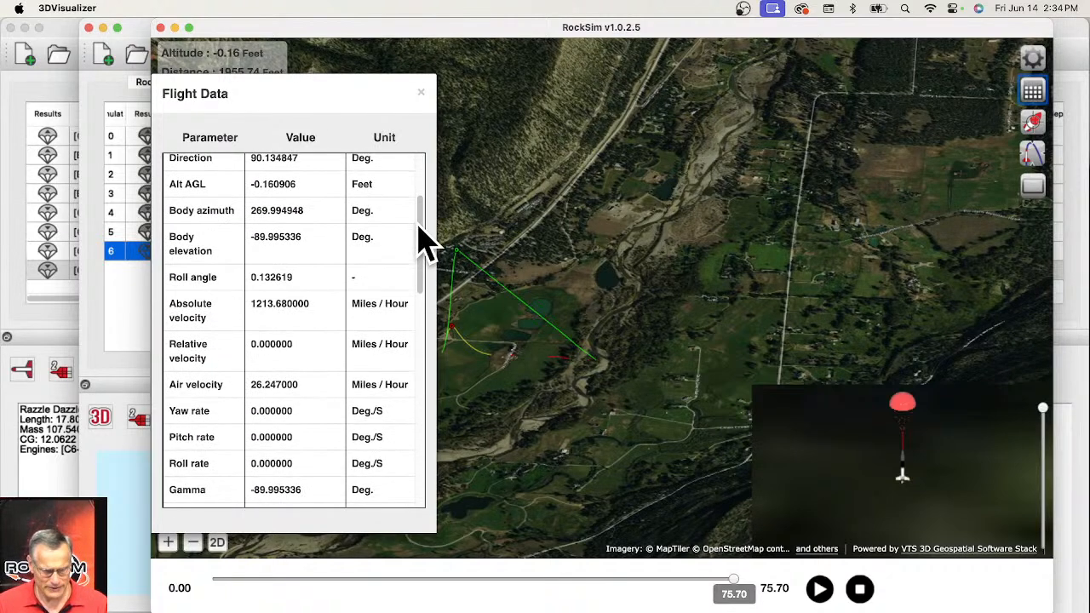
right_click(200, 316)
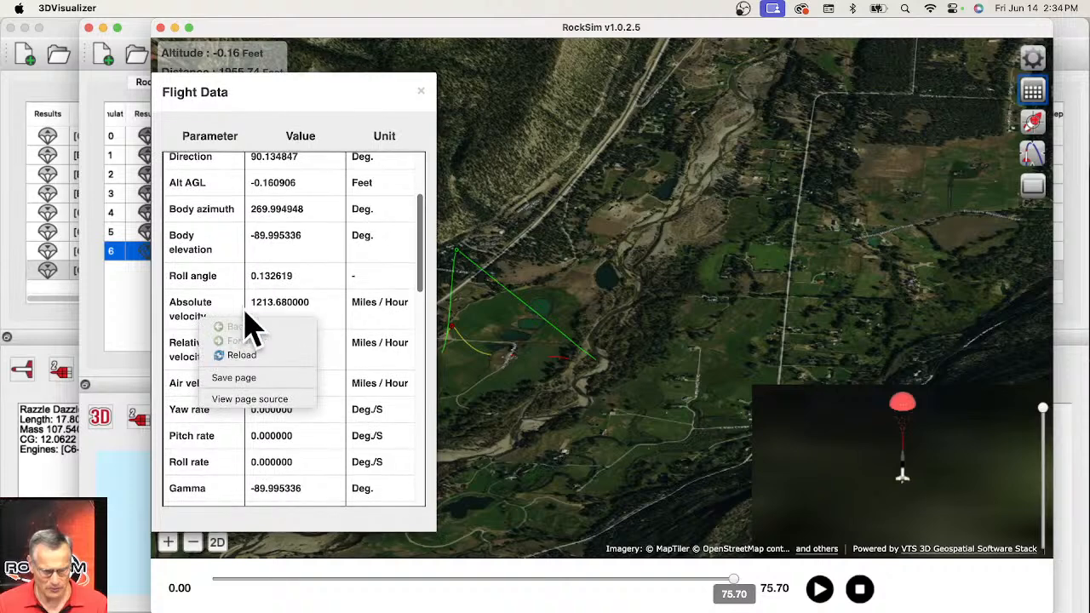
left_click(210, 304)
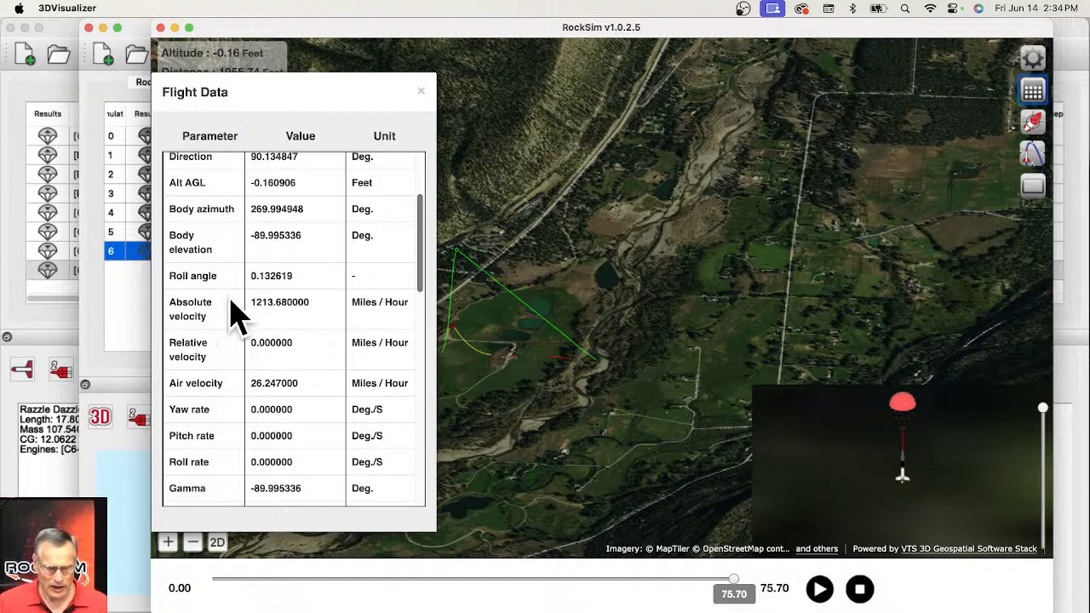
mouse_move(236, 315)
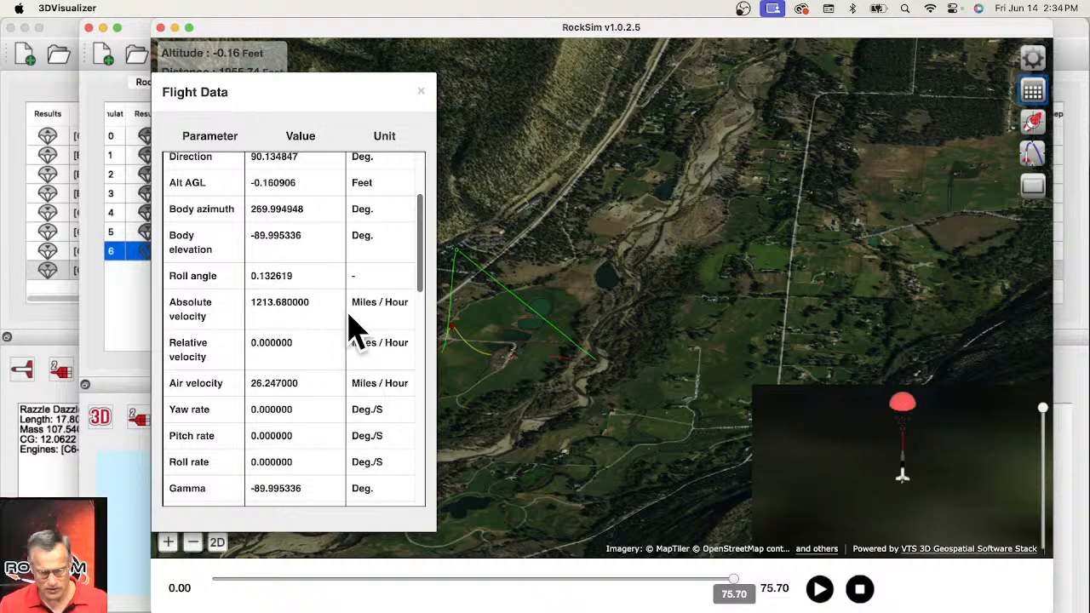
mouse_move(401, 323)
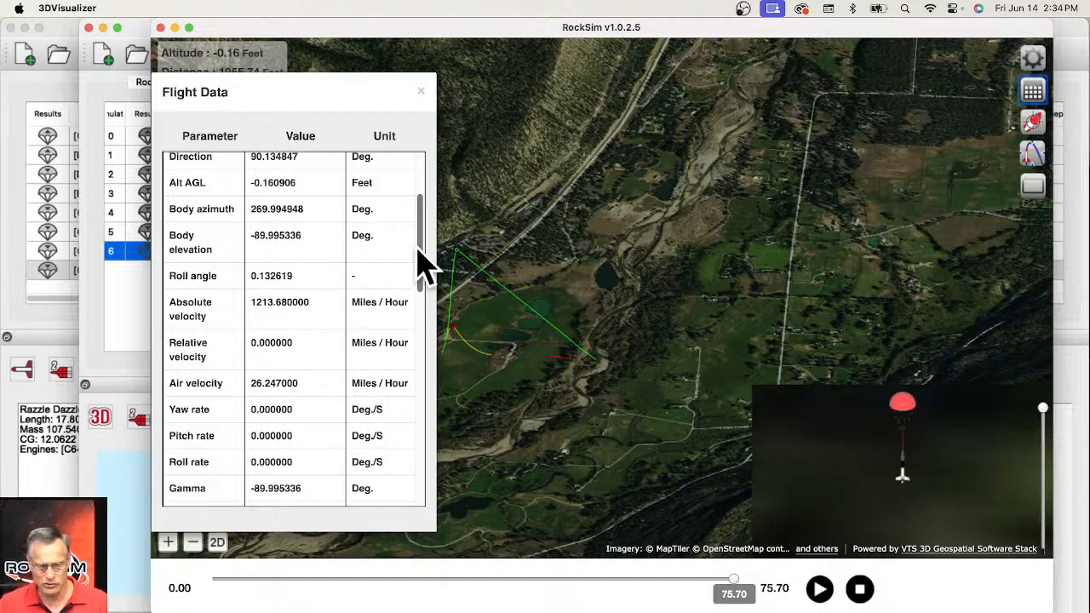
scroll(428, 266, "down", 2)
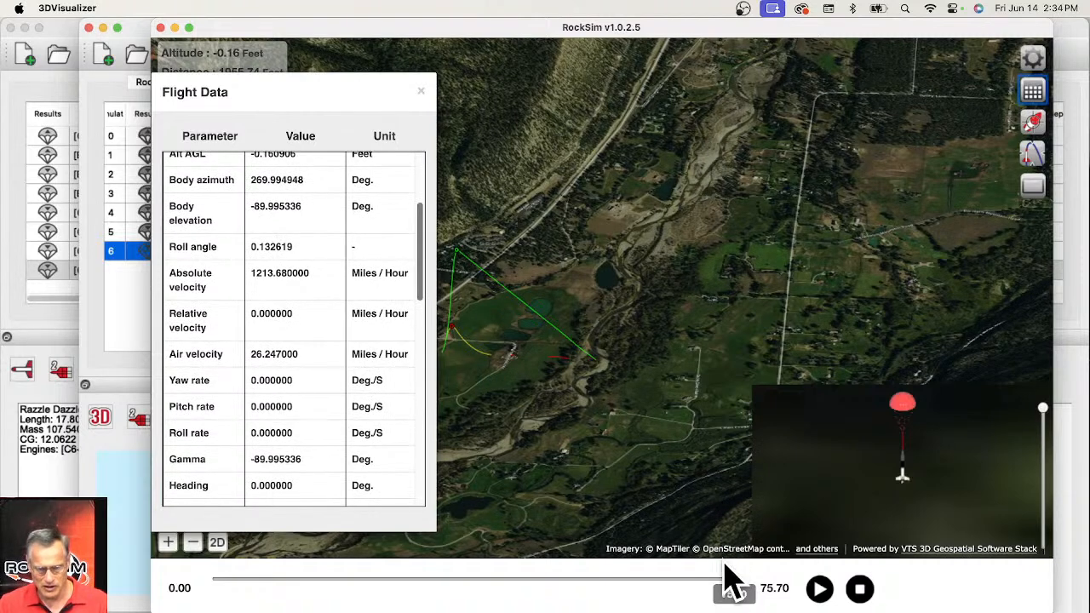
- Compare the velocity values at 50 seconds, just after liftoff and at the end of the flight at 75.70 seconds
left_click_drag(734, 591, 591, 590)
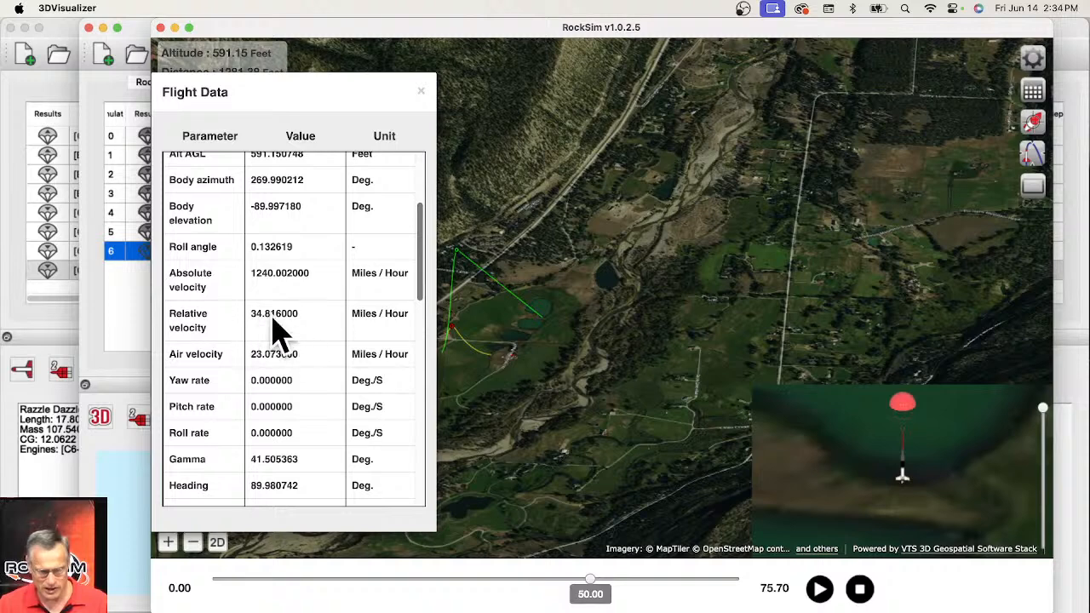
mouse_move(259, 334)
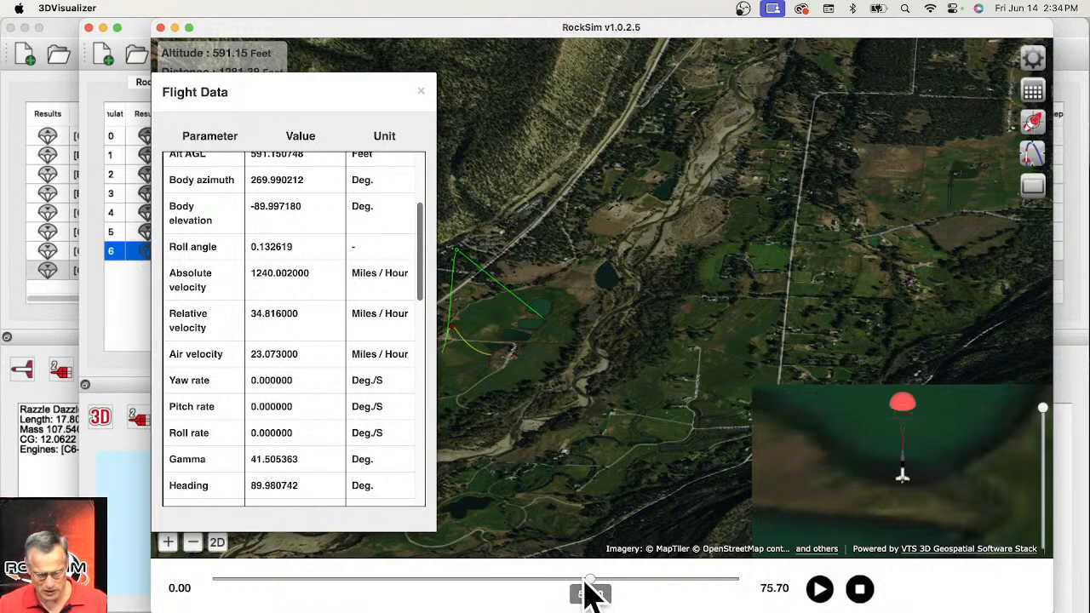
left_click_drag(593, 593, 236, 579)
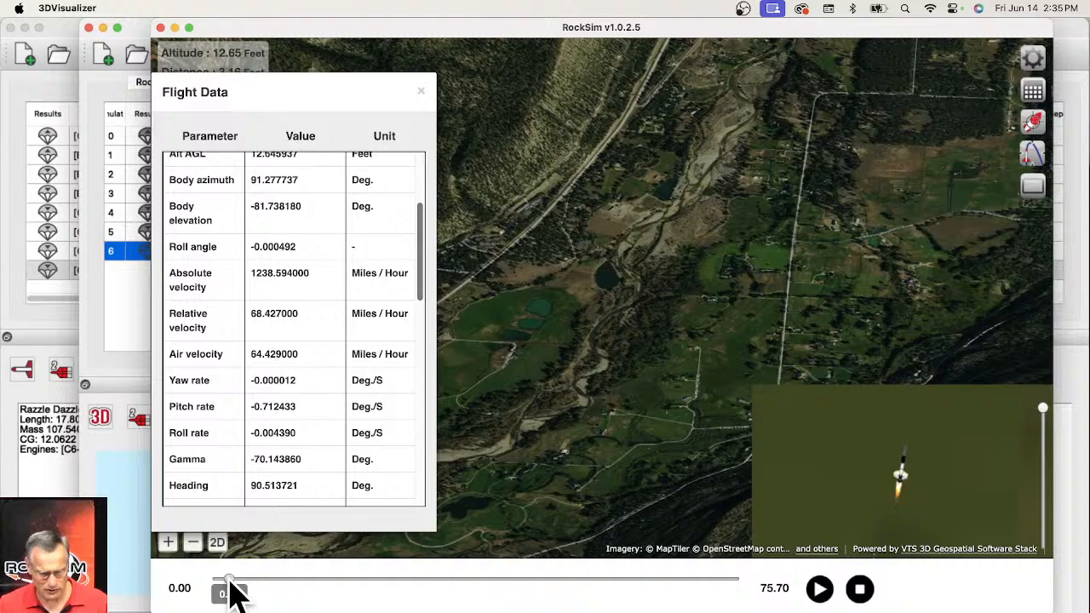
left_click_drag(235, 594, 758, 593)
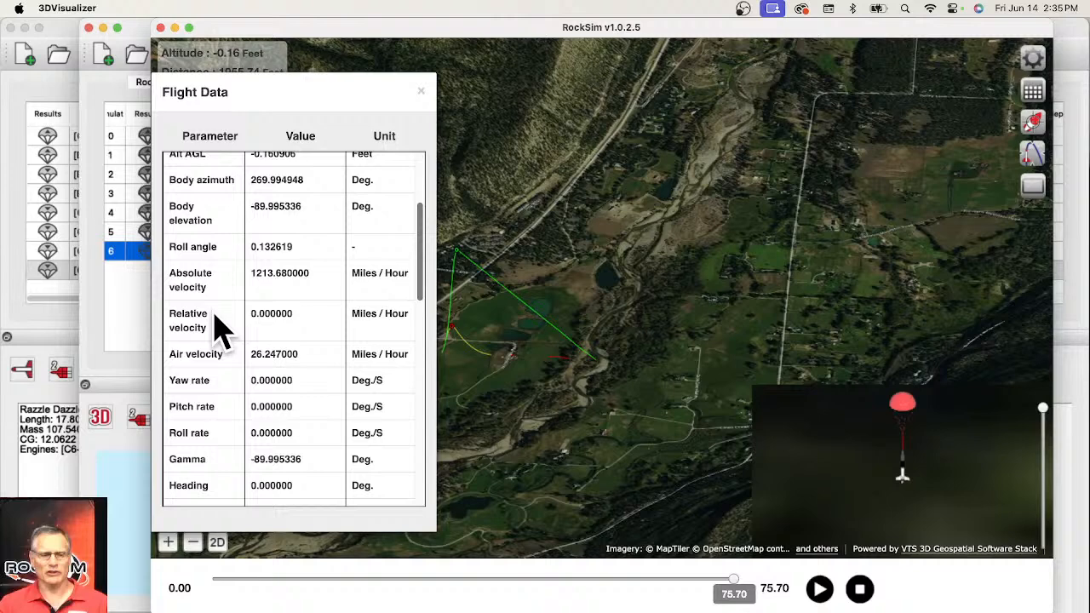
mouse_move(217, 323)
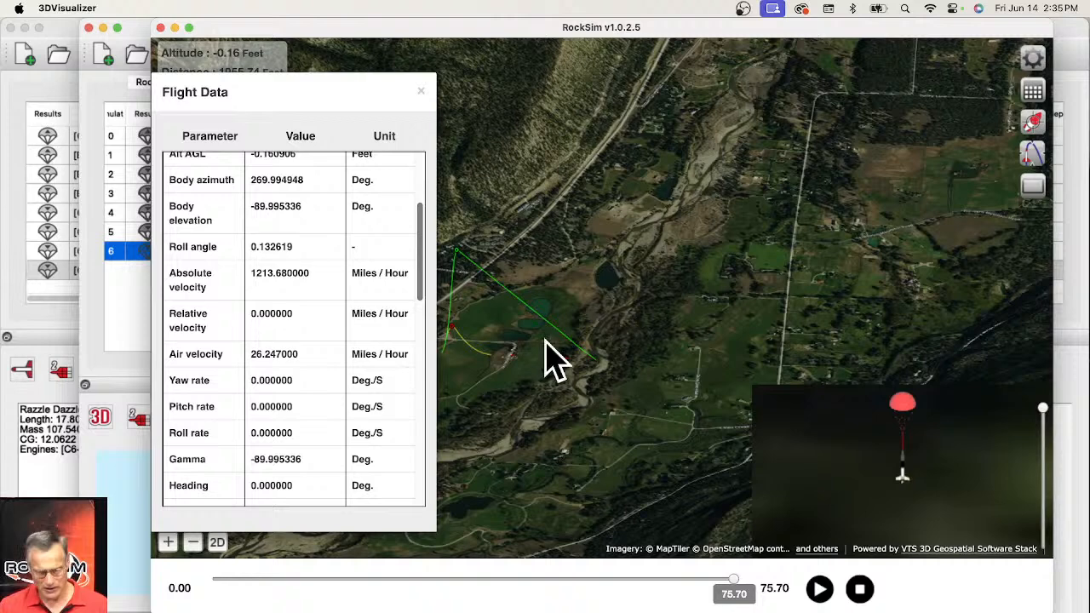
- Look through the remaining flight data down to the wind and crosswind parameters, and return to the velocity rows
mouse_move(417, 285)
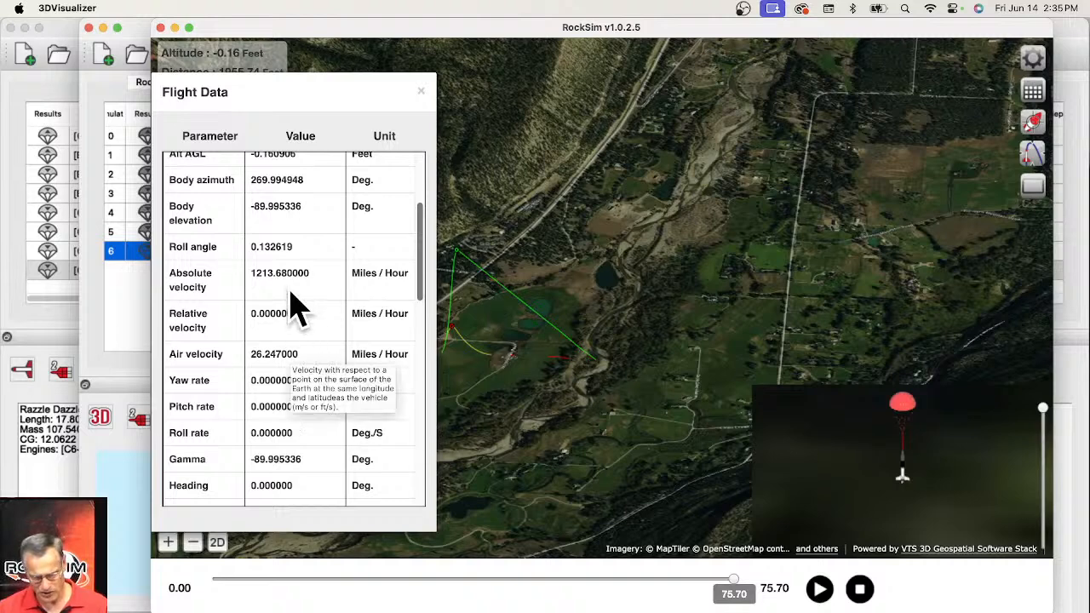
left_click_drag(418, 258, 418, 314)
left_click_drag(419, 339, 430, 464)
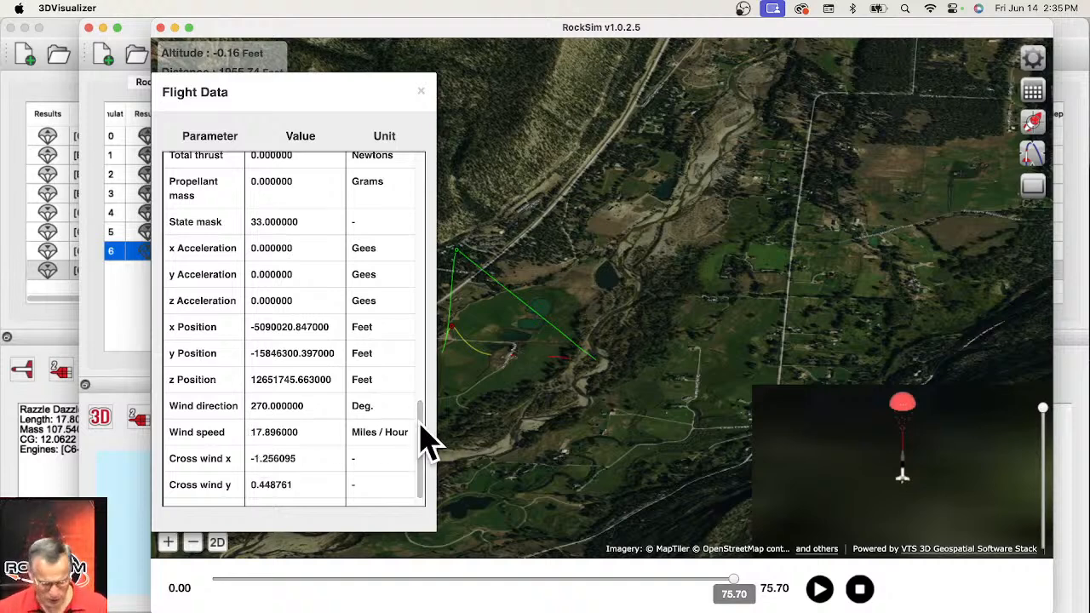
left_click_drag(420, 422, 418, 418)
scroll(420, 423, "up", 2)
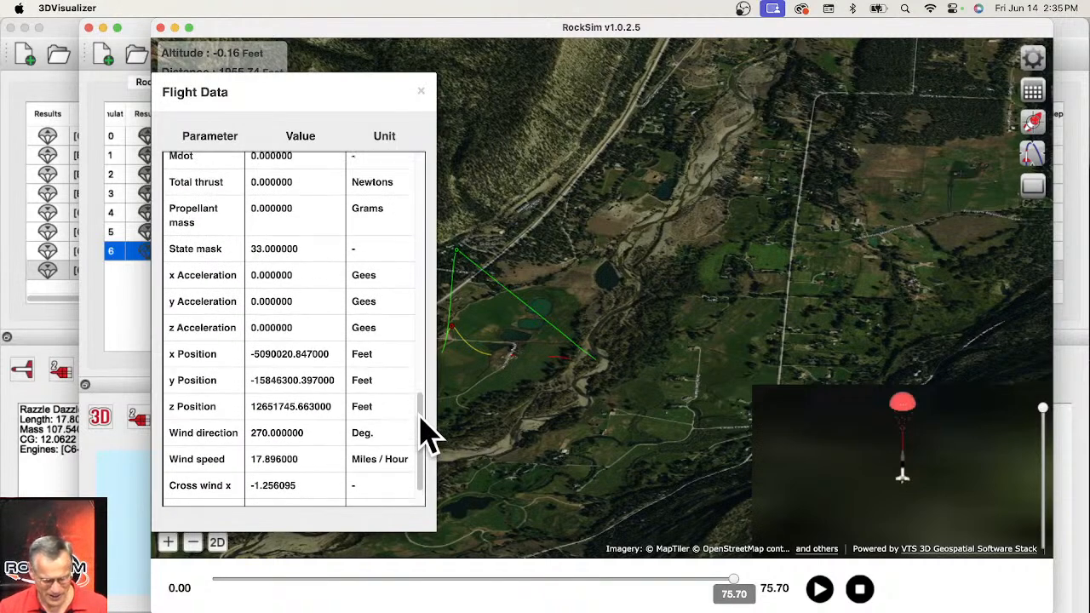
left_click_drag(420, 418, 416, 166)
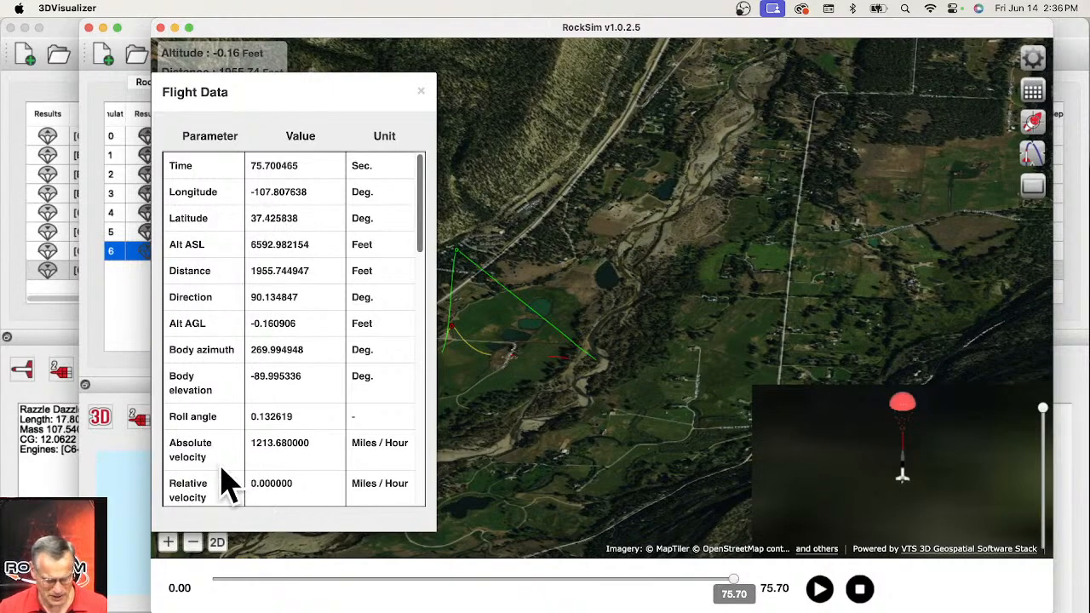
left_click_drag(418, 213, 413, 264)
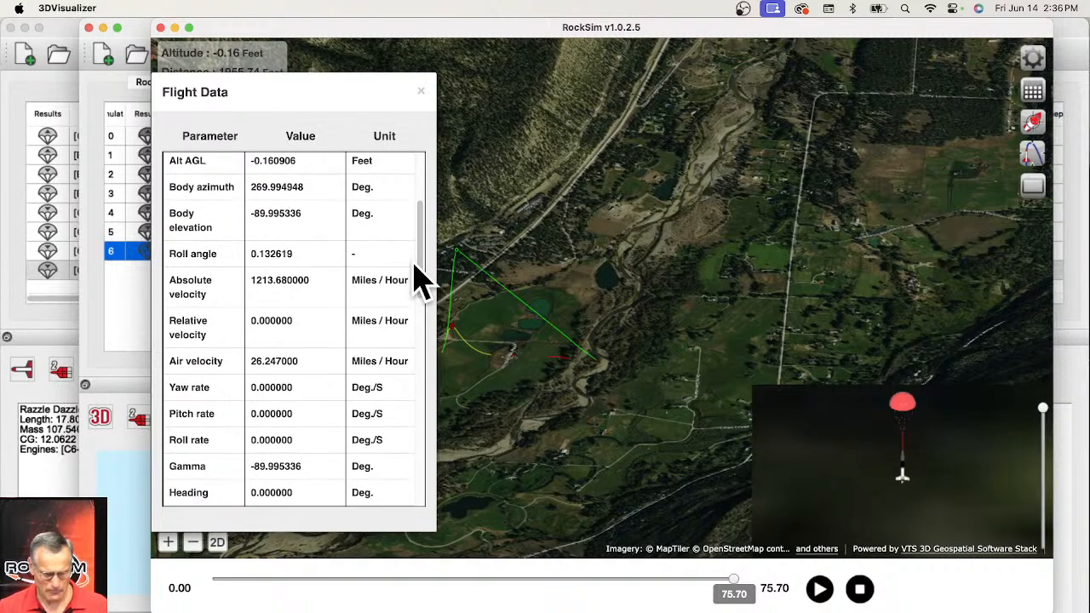
- Close the 3D flight window and open the details of simulation 6, enlarging the report to read the launch conditions
left_click(160, 28)
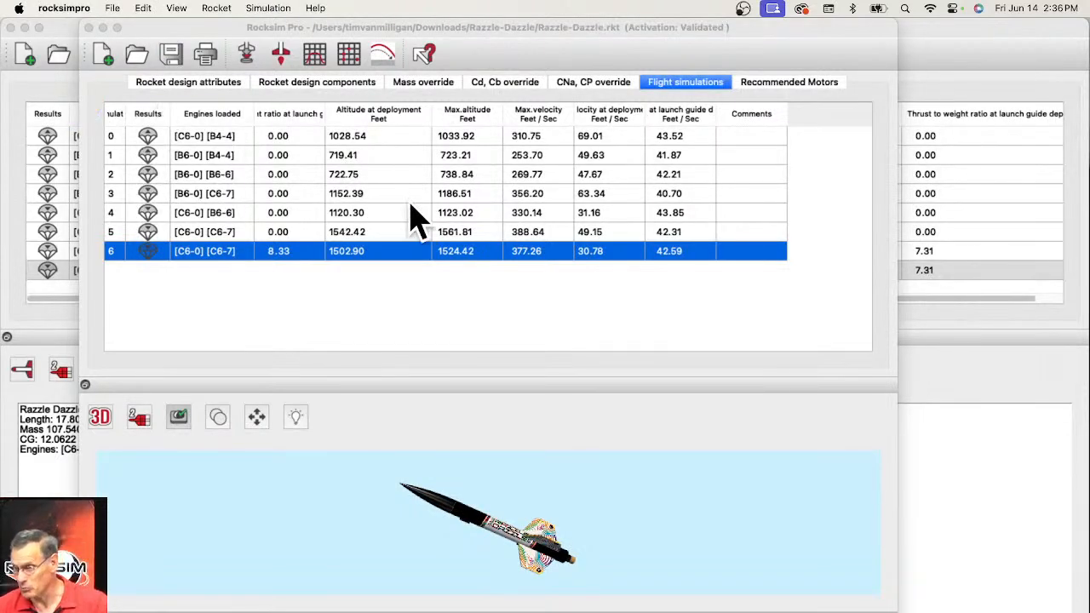
left_click(414, 253)
double_click(431, 252)
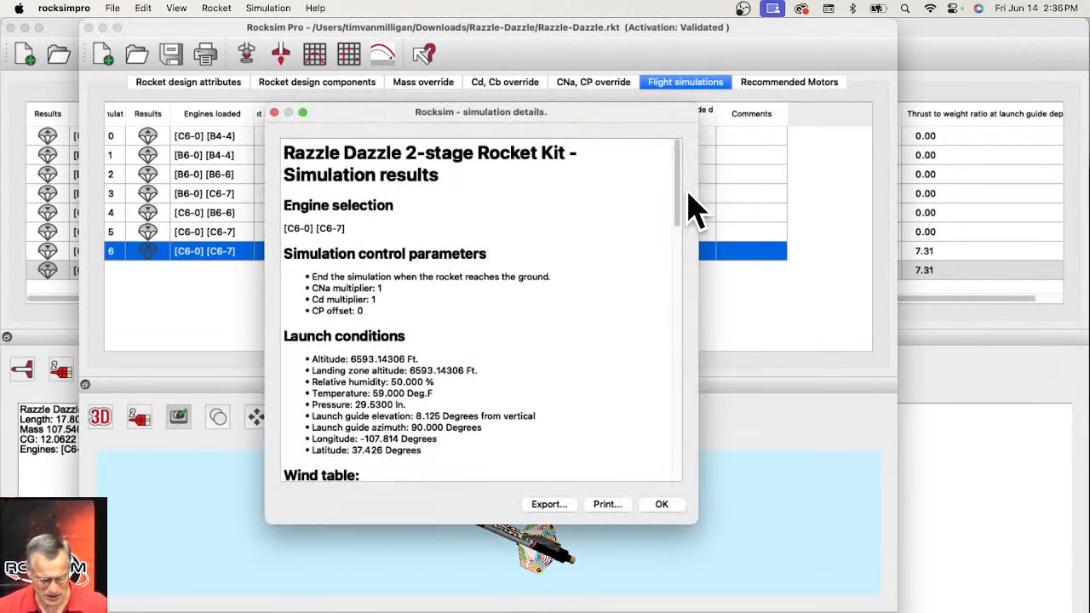
left_click_drag(602, 113, 587, 28)
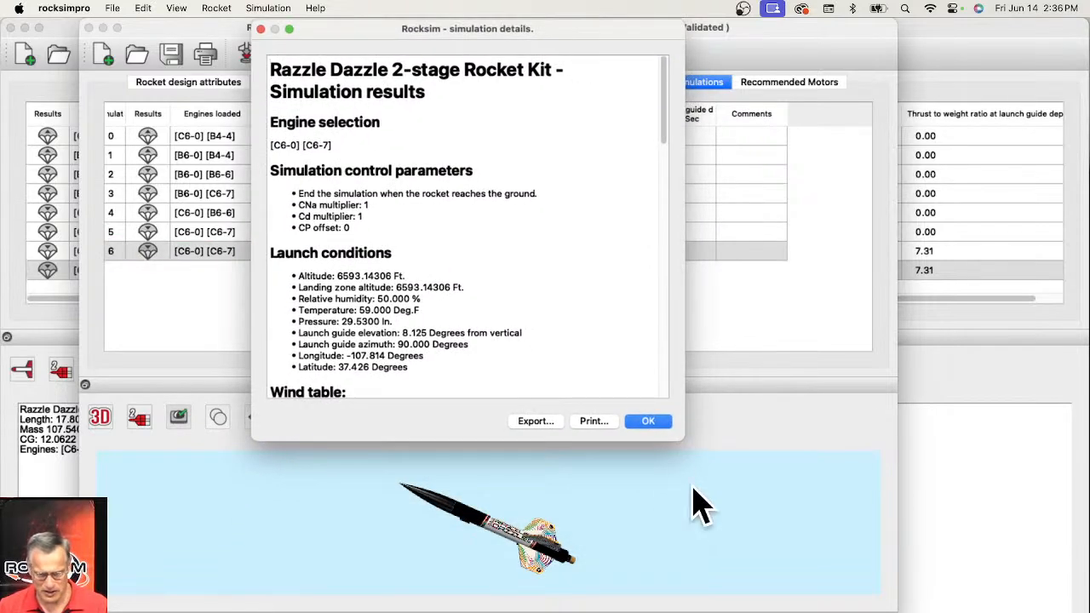
left_click_drag(681, 441, 737, 596)
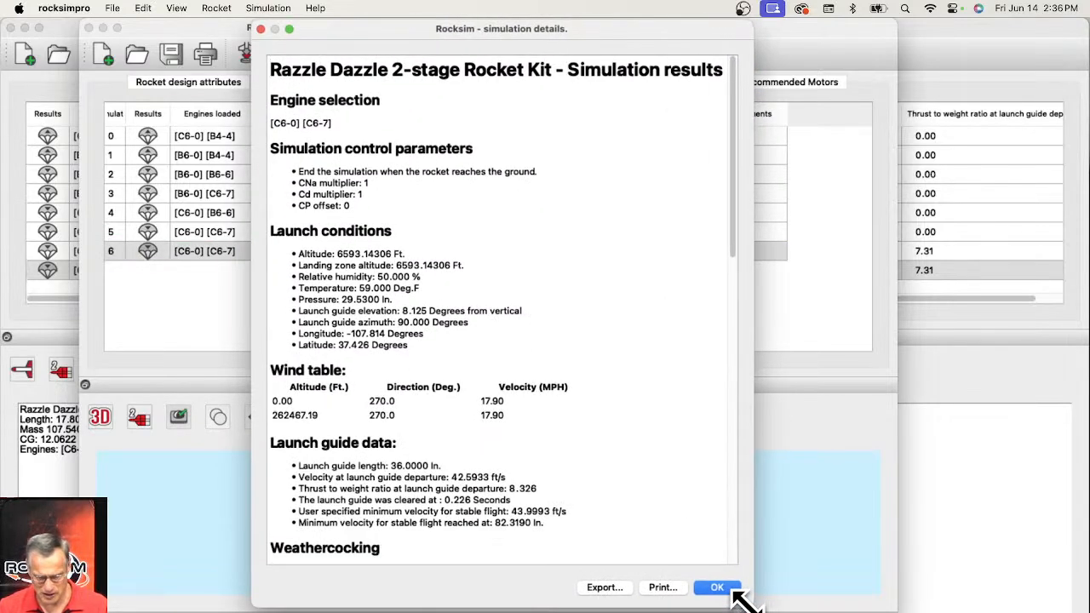
- Examine the parachute deployment time and velocity and the landing direction and velocity in the simulation details report, then close it
left_click_drag(735, 243, 739, 441)
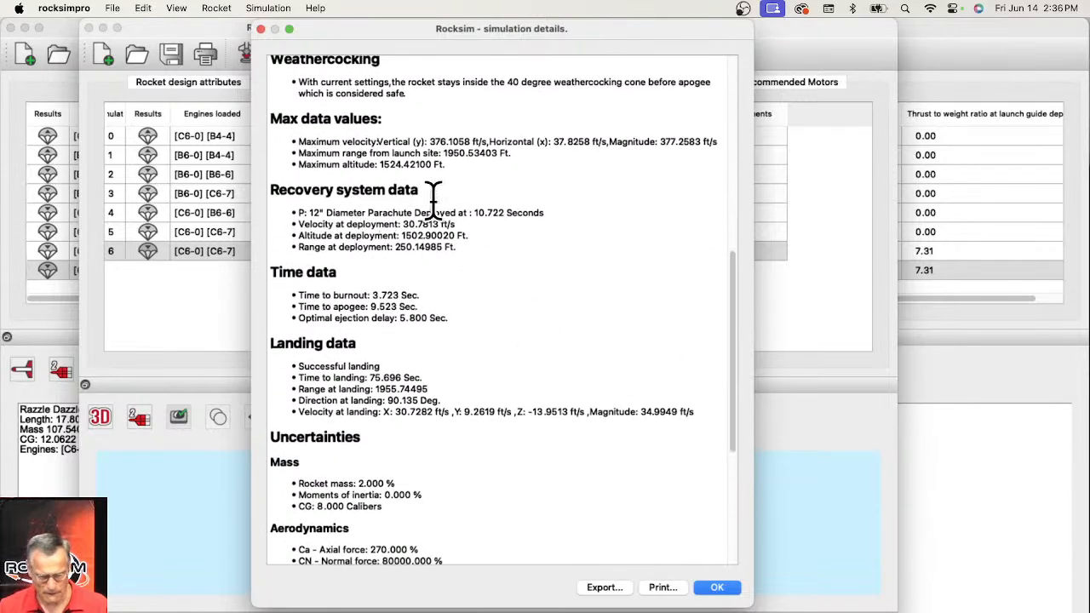
left_click_drag(439, 213, 528, 212)
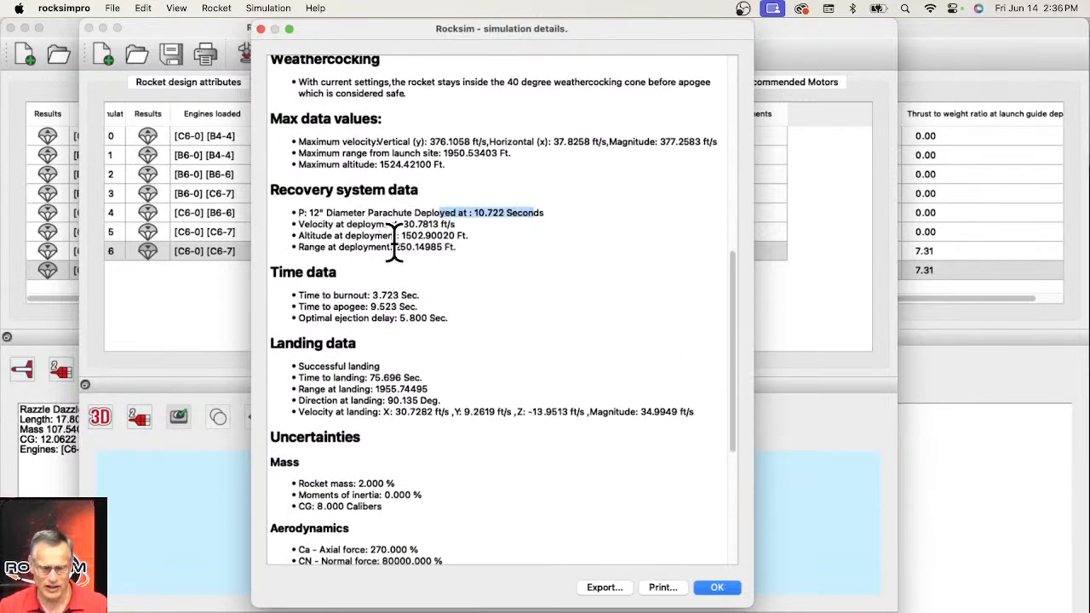
left_click_drag(403, 224, 455, 224)
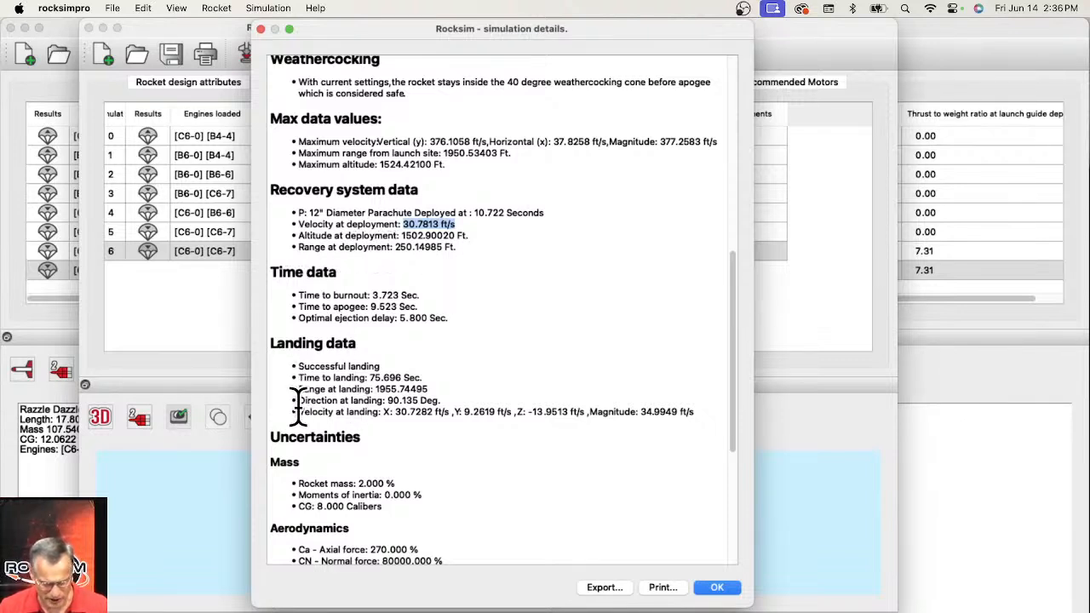
left_click_drag(308, 404, 423, 402)
left_click(397, 412)
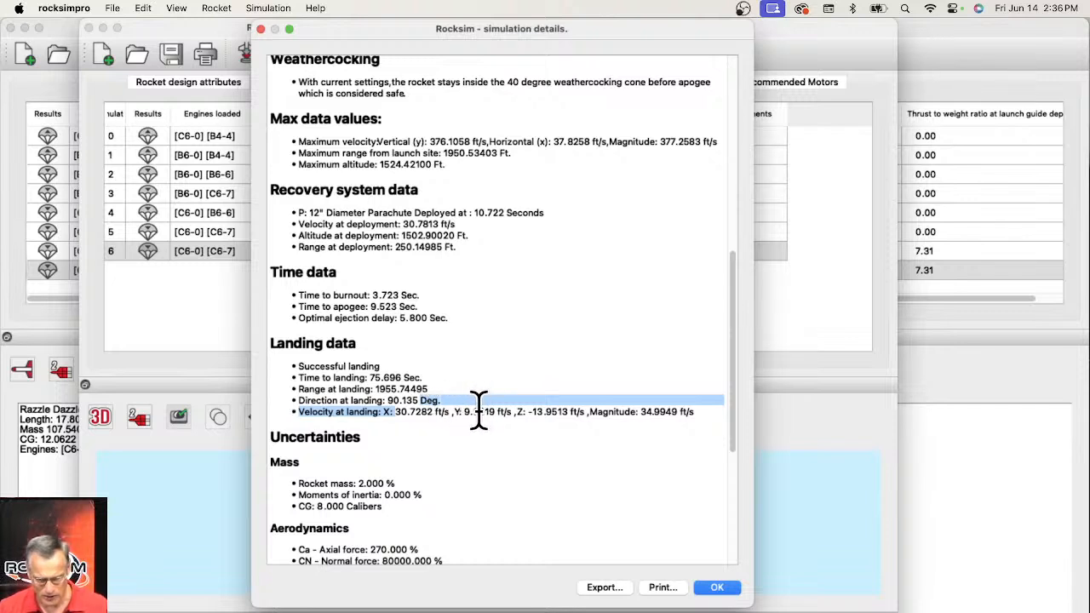
left_click(718, 587)
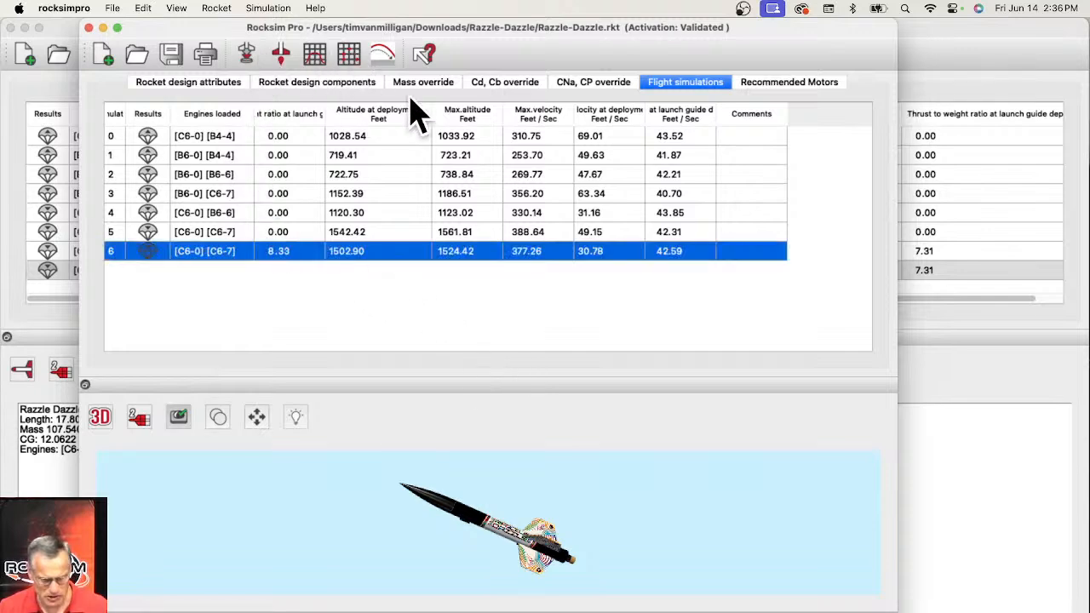
- Open the measurement unit settings in the application preferences
left_click(68, 8)
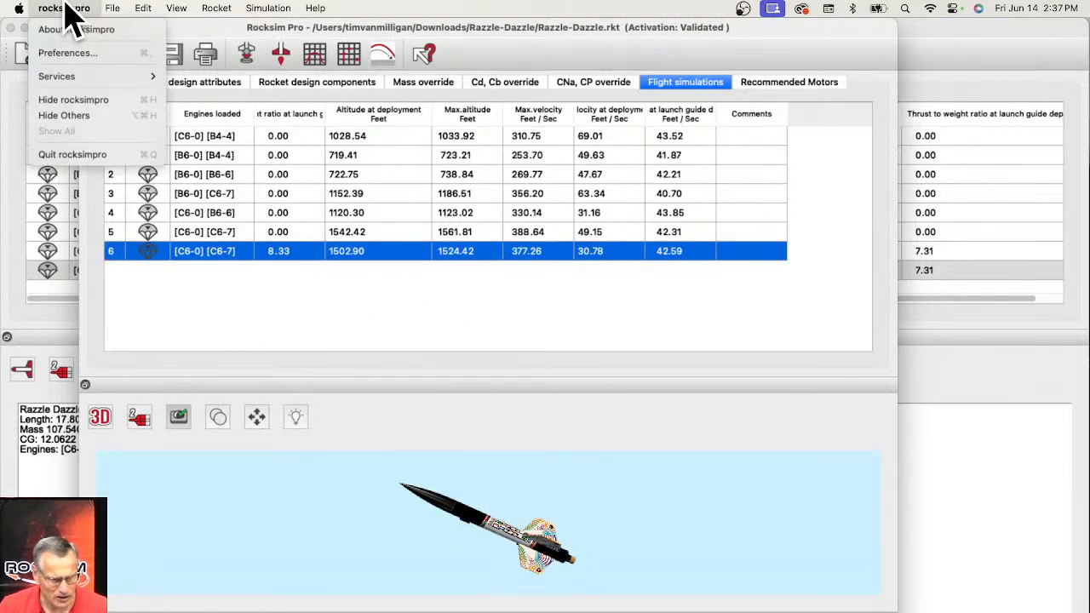
left_click(60, 53)
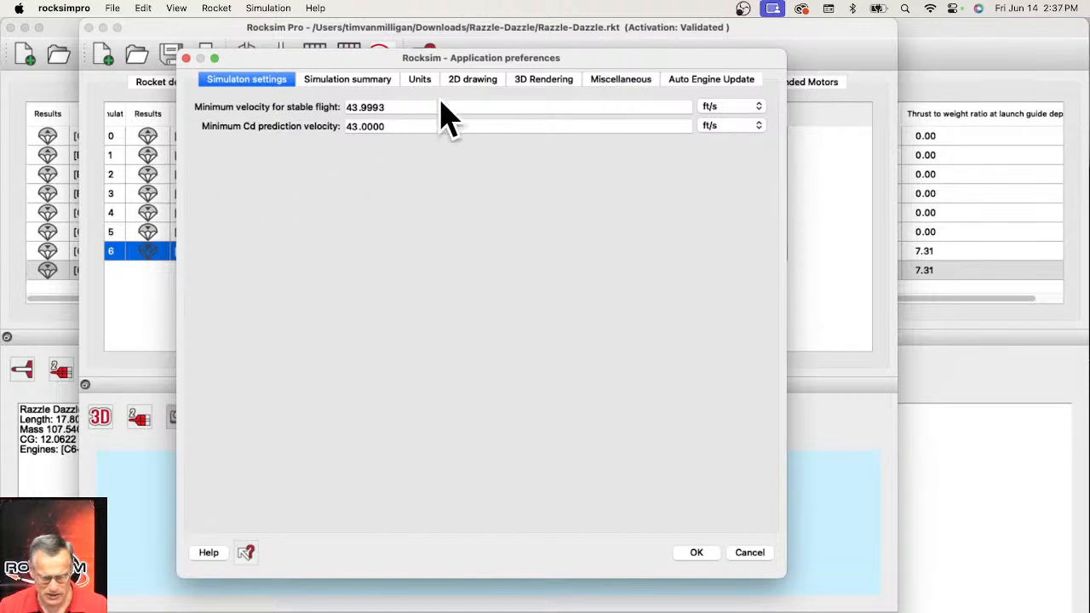
left_click(423, 80)
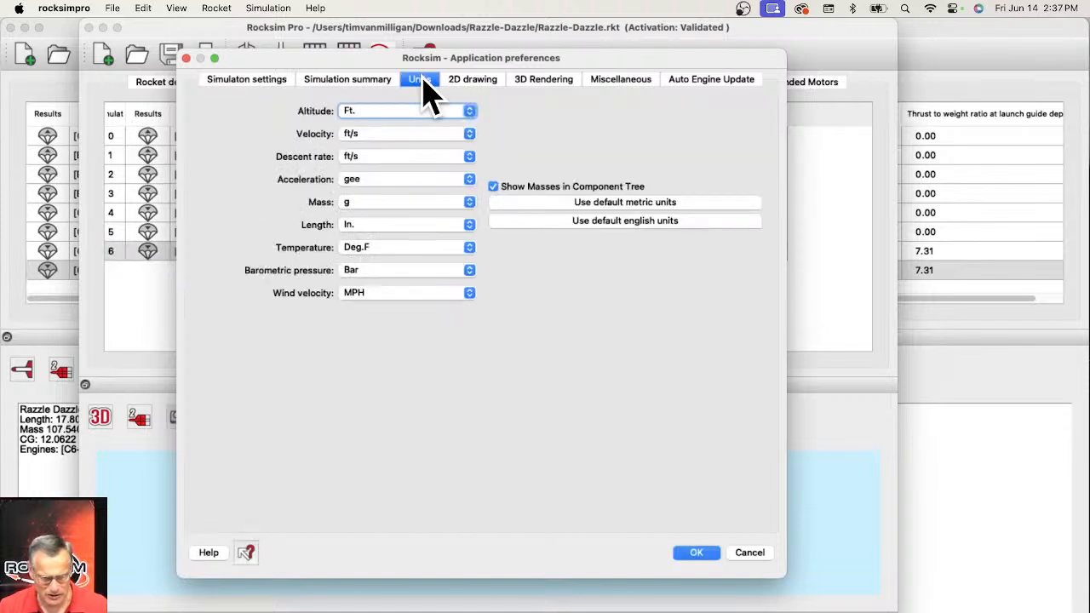
- Set the velocity unit to MPH in the application preferences and apply the change
left_click(376, 134)
left_click(381, 149)
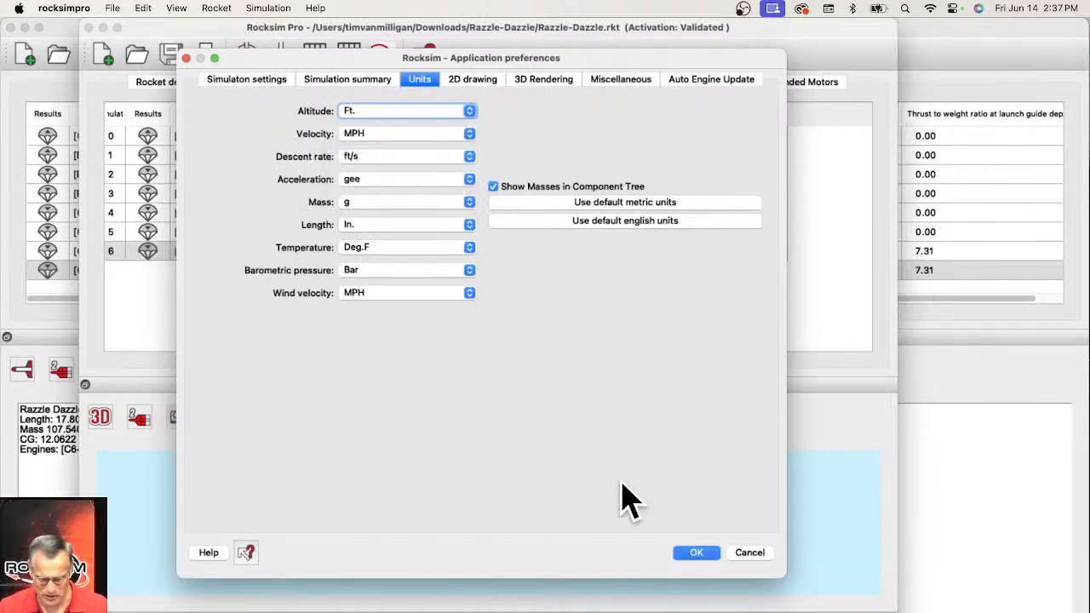
left_click(699, 553)
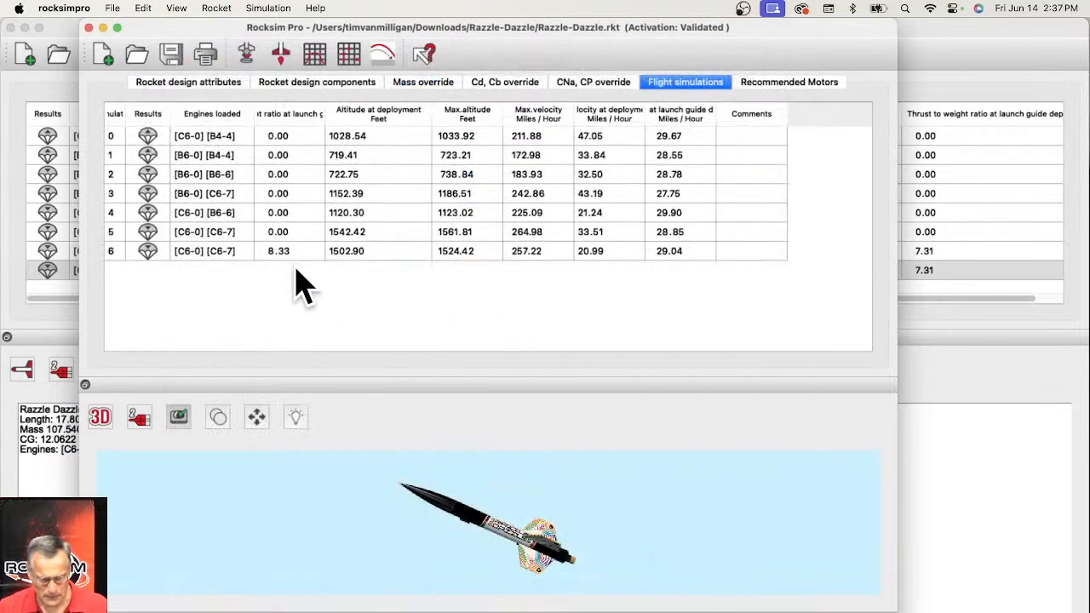
- Select simulation 6 and widen the thrust to weight ratio at launch guide departure column to fit its full heading
left_click(289, 252)
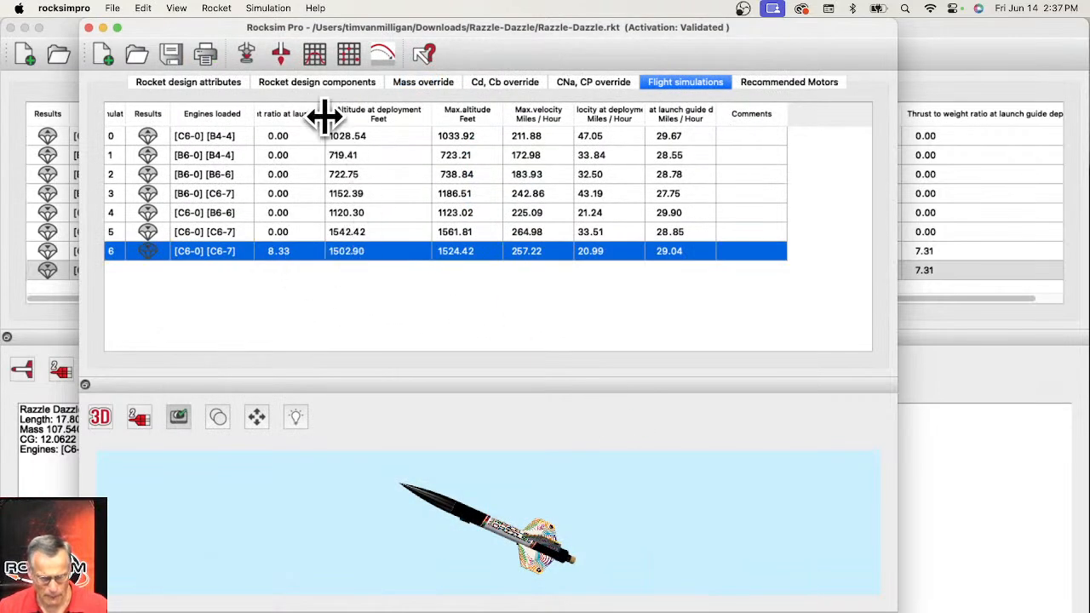
left_click_drag(324, 117, 438, 119)
right_click(439, 124)
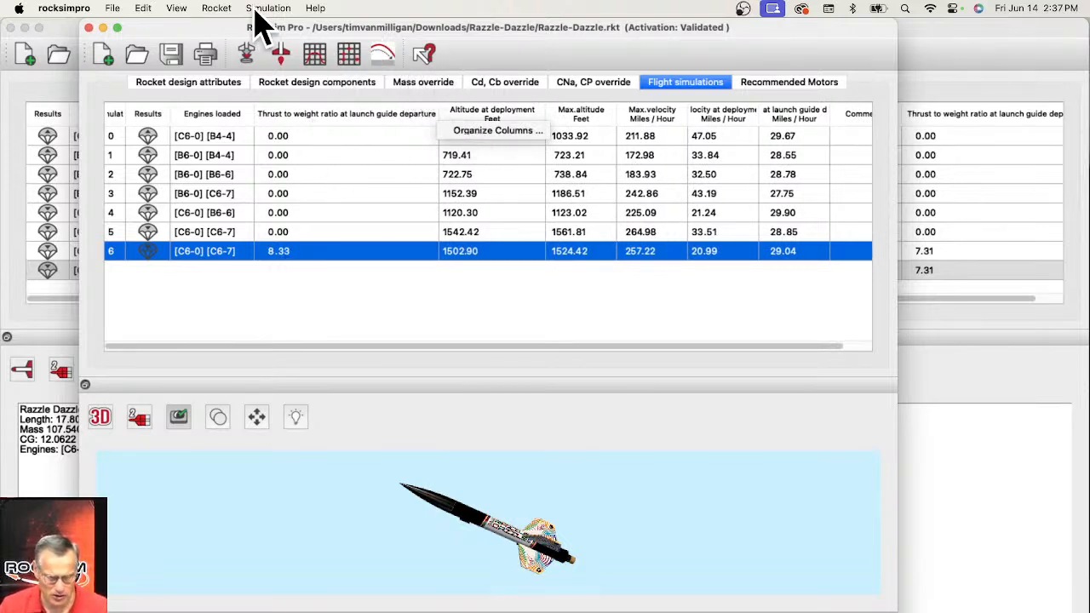
- Open the 3D flight playback of simulation 6, enlarge its window and move the playback time to 14.00 seconds
left_click(381, 52)
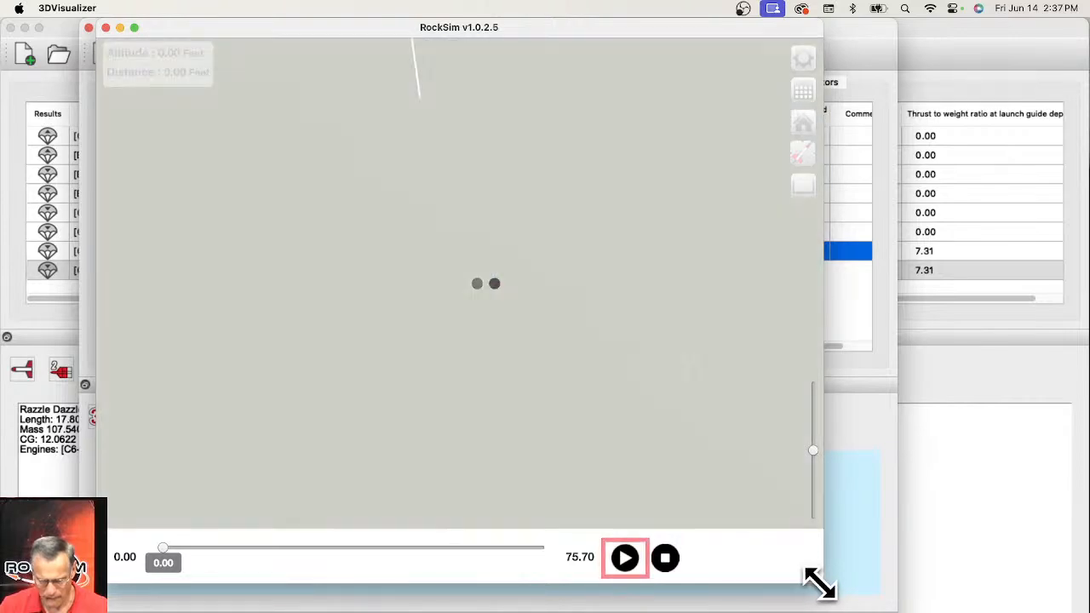
left_click_drag(813, 581, 1041, 591)
left_click_drag(280, 571, 353, 571)
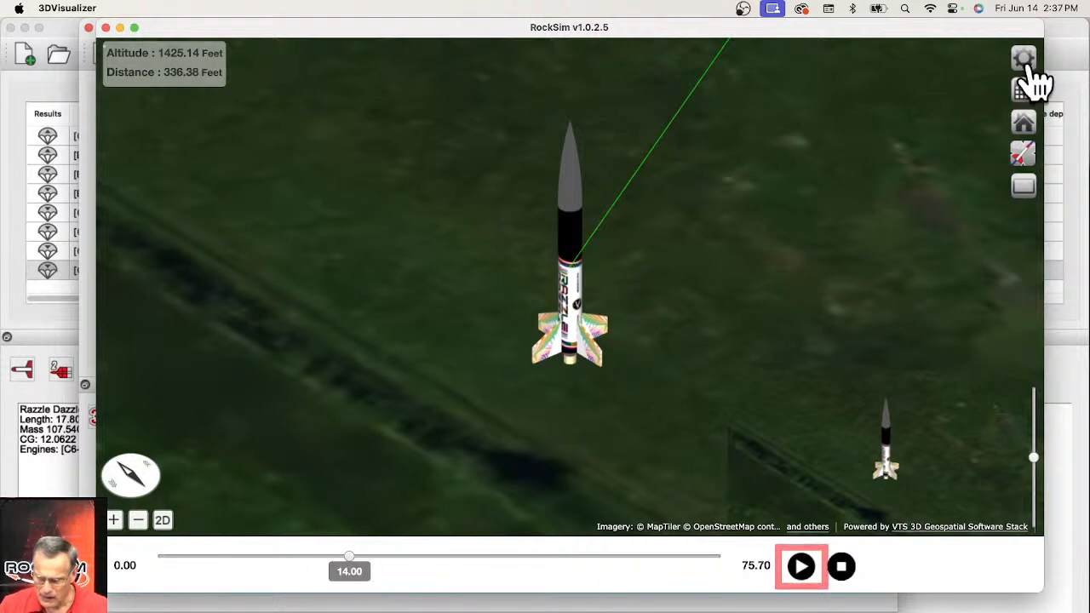
- Switch the flight view to show the whole trajectory and zoom in on the rocket
scroll(650, 293, "up", 5)
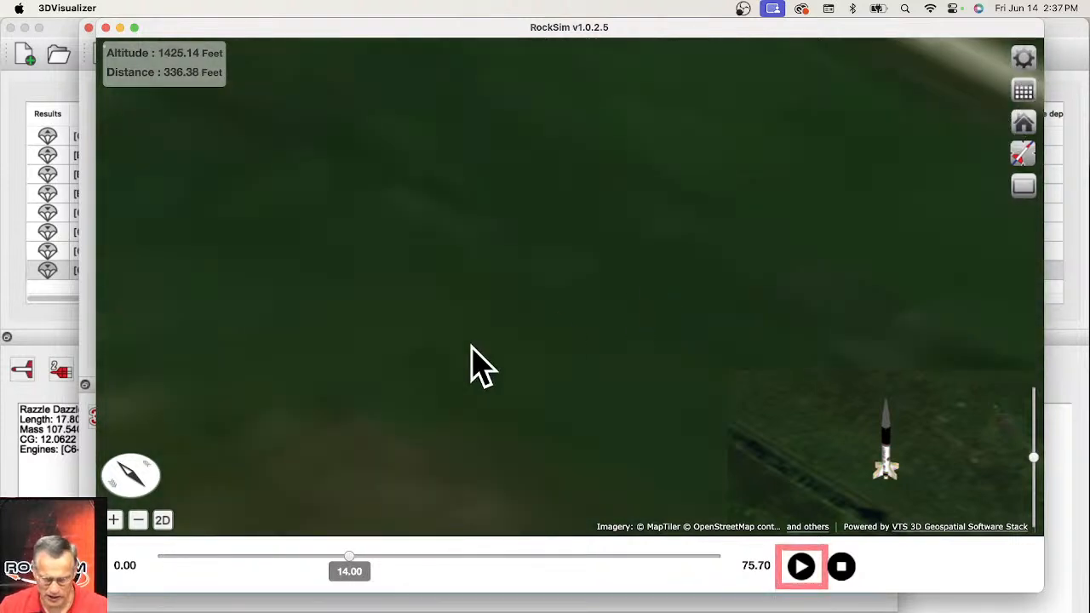
left_click(1022, 162)
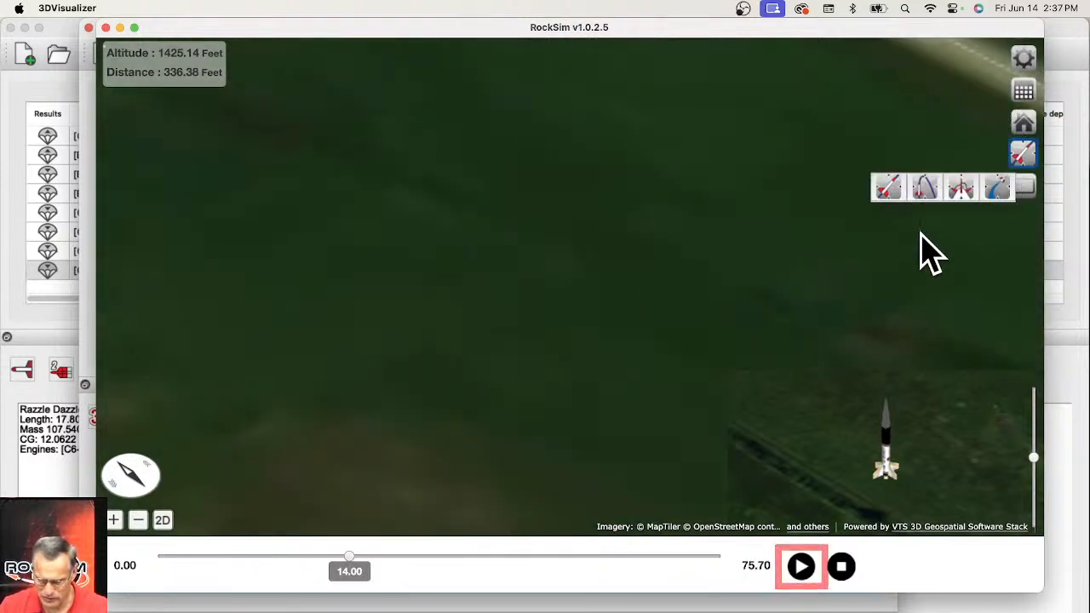
left_click(926, 186)
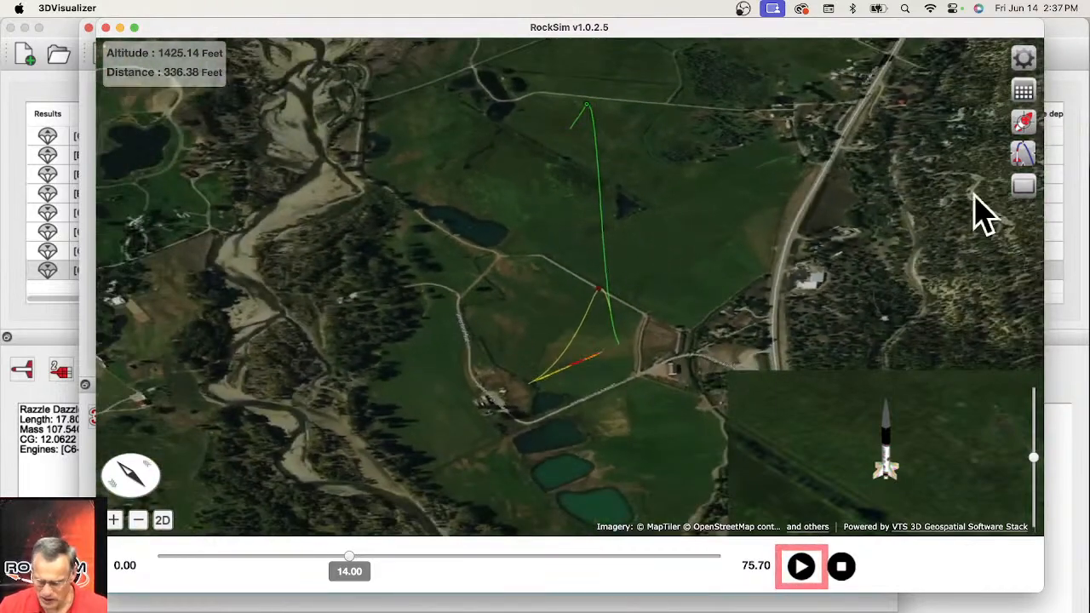
left_click(1021, 124)
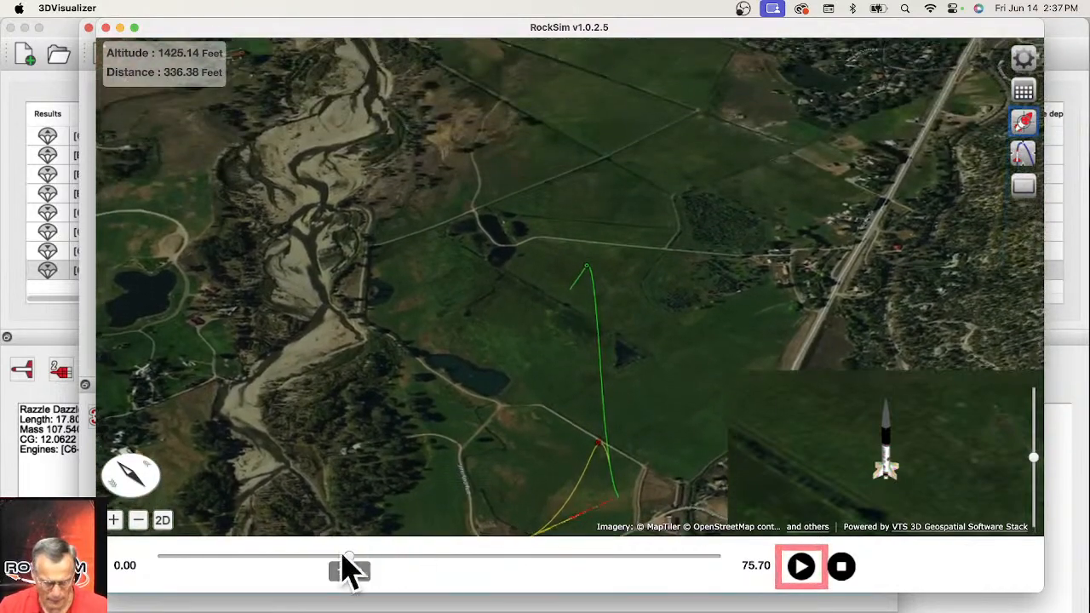
left_click(115, 520)
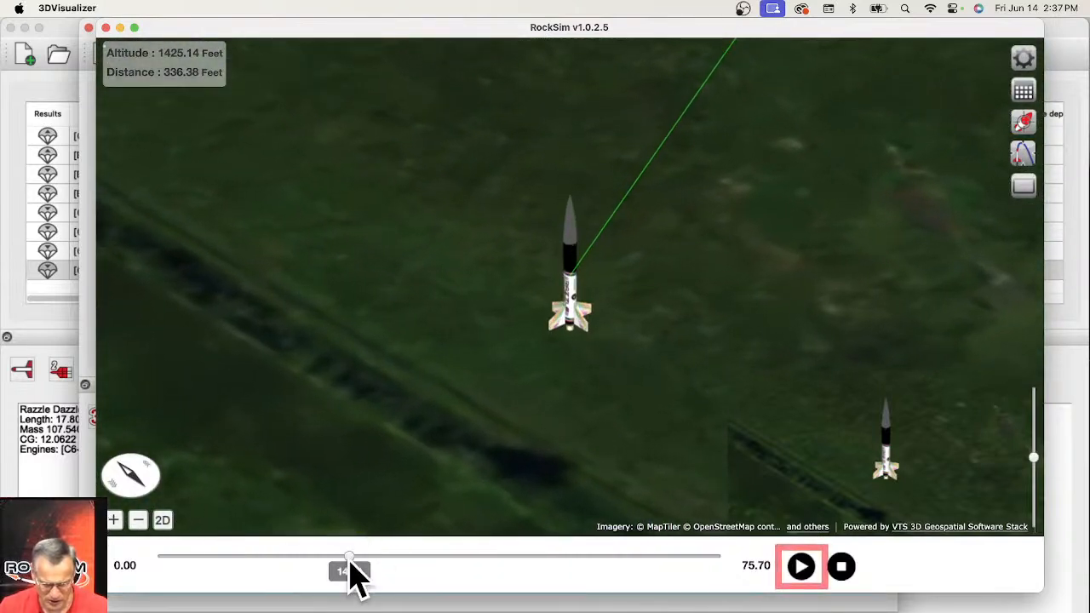
- Advance the flight playback to 19.50 seconds and re-centre and zoom the view on the rocket
left_click_drag(358, 575, 392, 571)
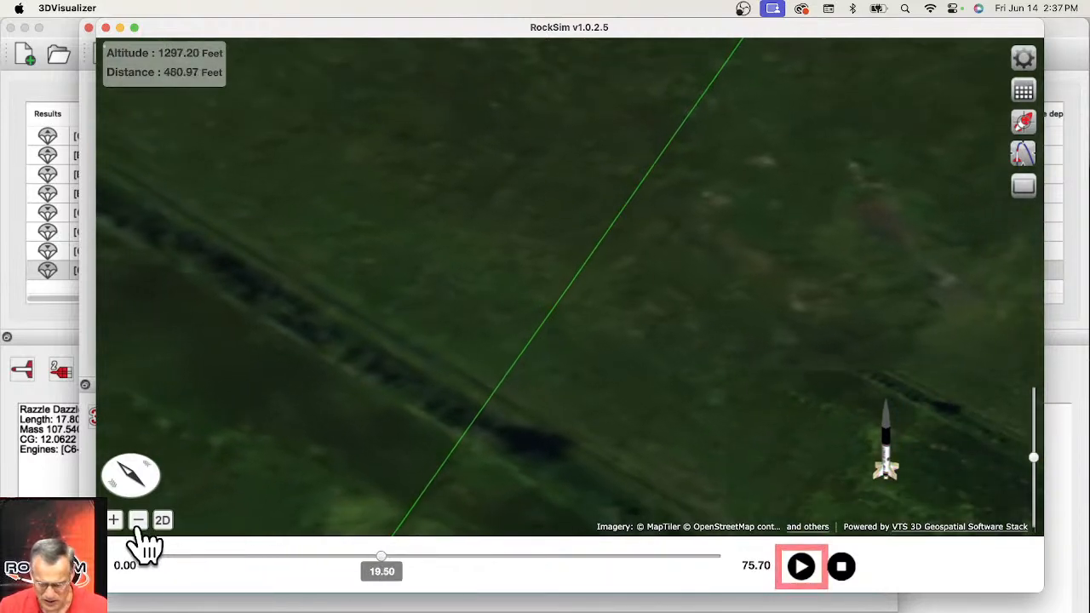
left_click(138, 521)
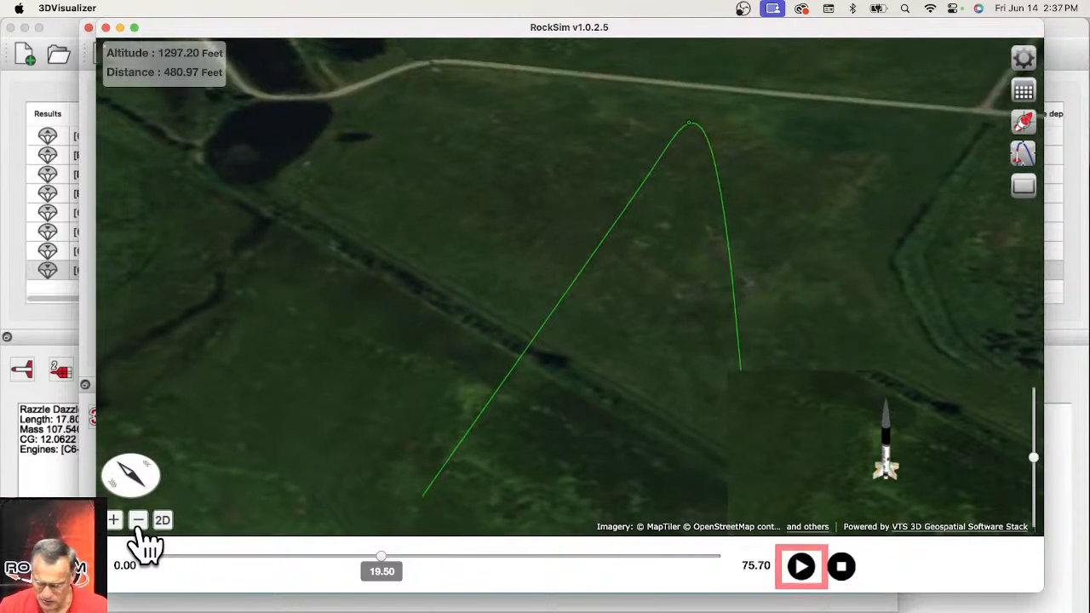
left_click(1024, 122)
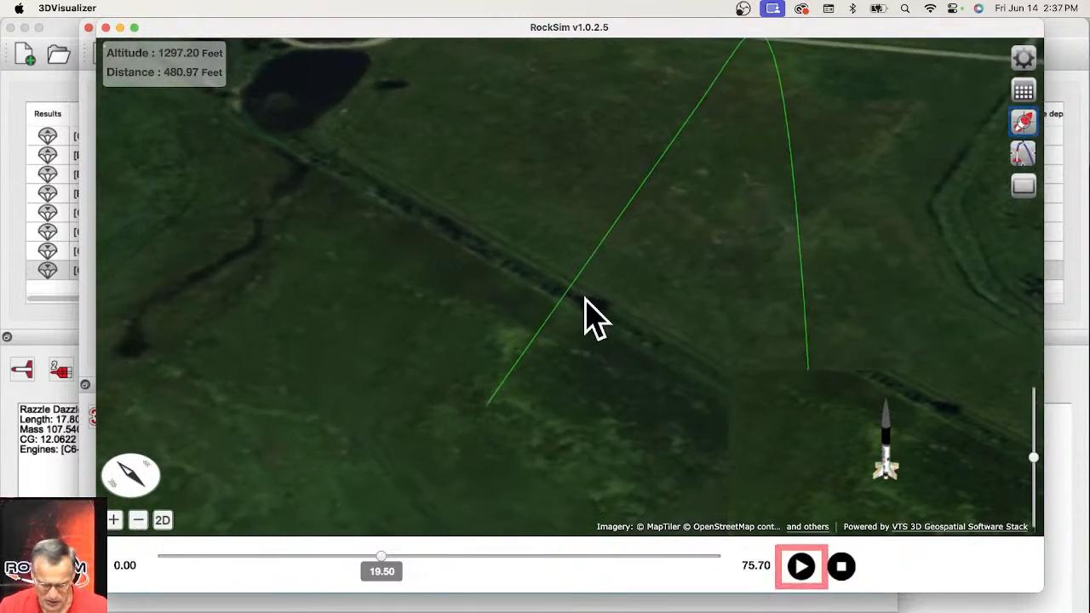
left_click(114, 520)
left_click(114, 520)
left_click(114, 521)
left_click(114, 520)
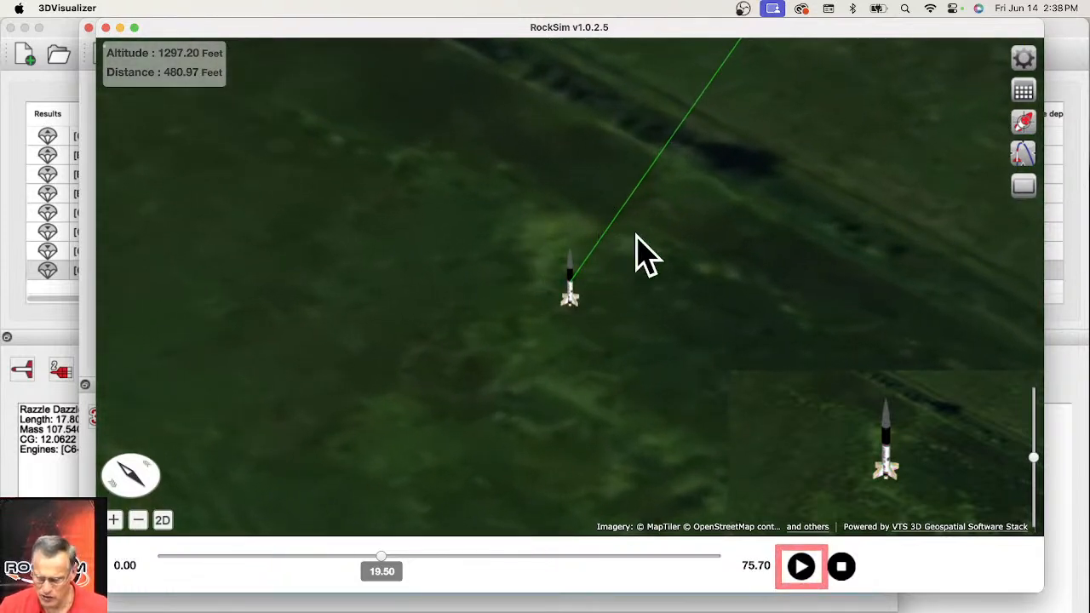
- Examine the absolute and relative velocity rows and their units in the flight data table, and close the table
left_click(1023, 92)
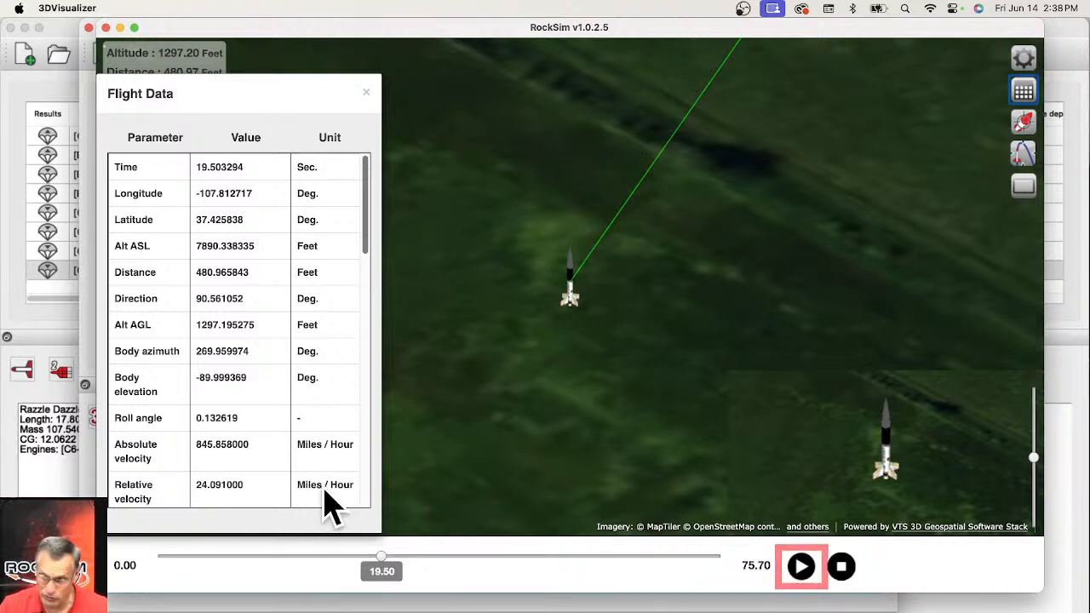
mouse_move(330, 507)
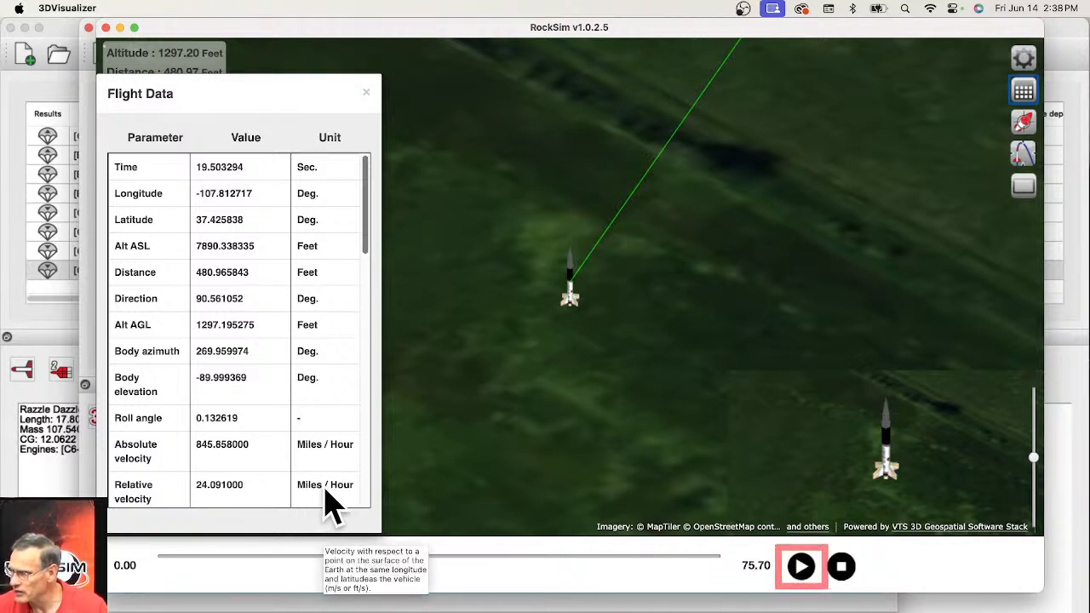
mouse_move(299, 428)
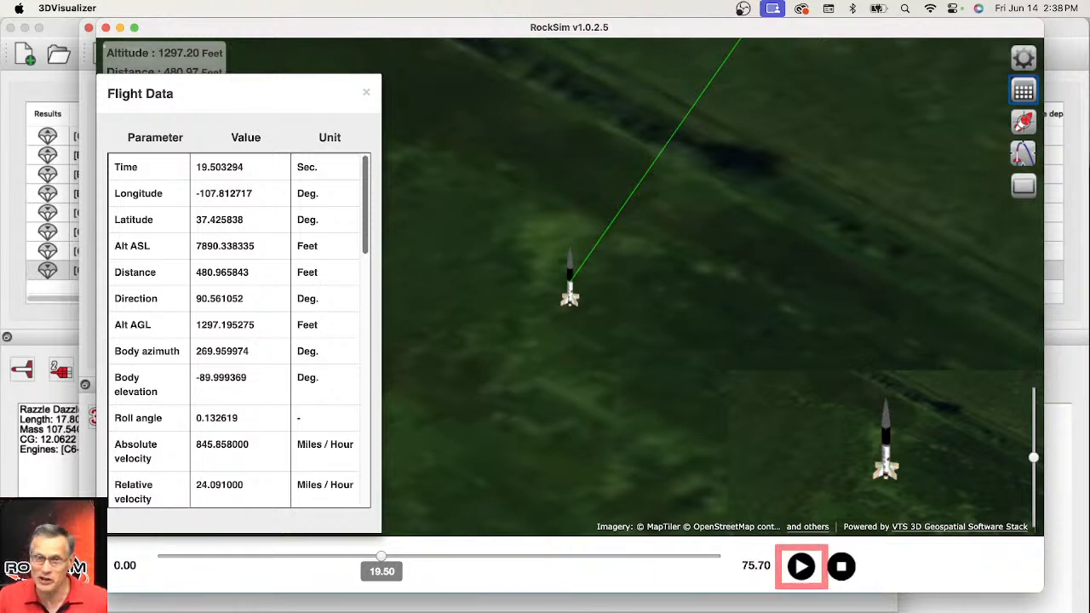
key("super+Tab")
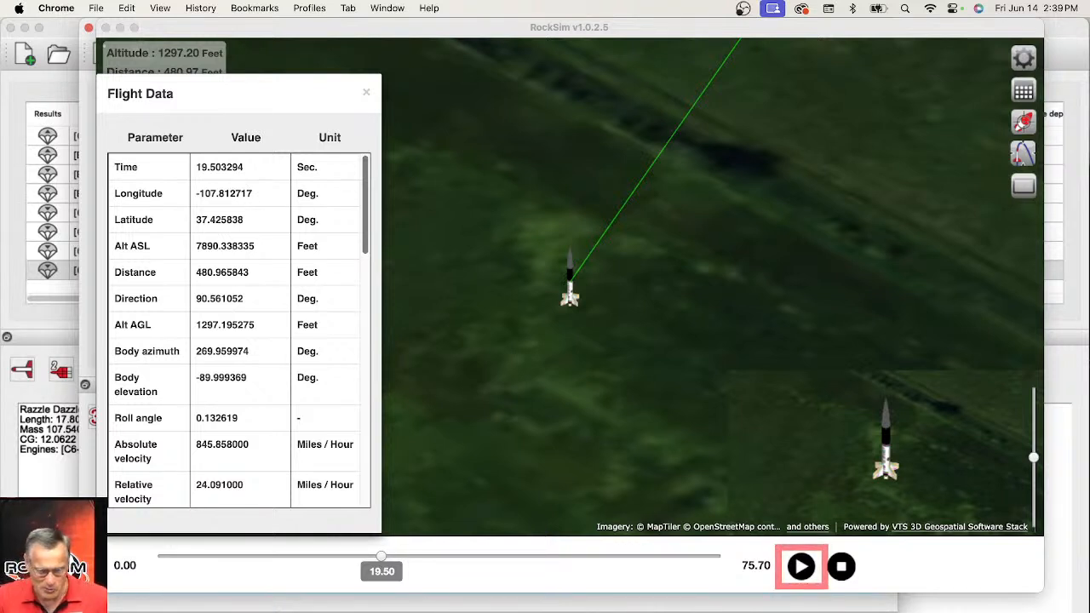
left_click(366, 93)
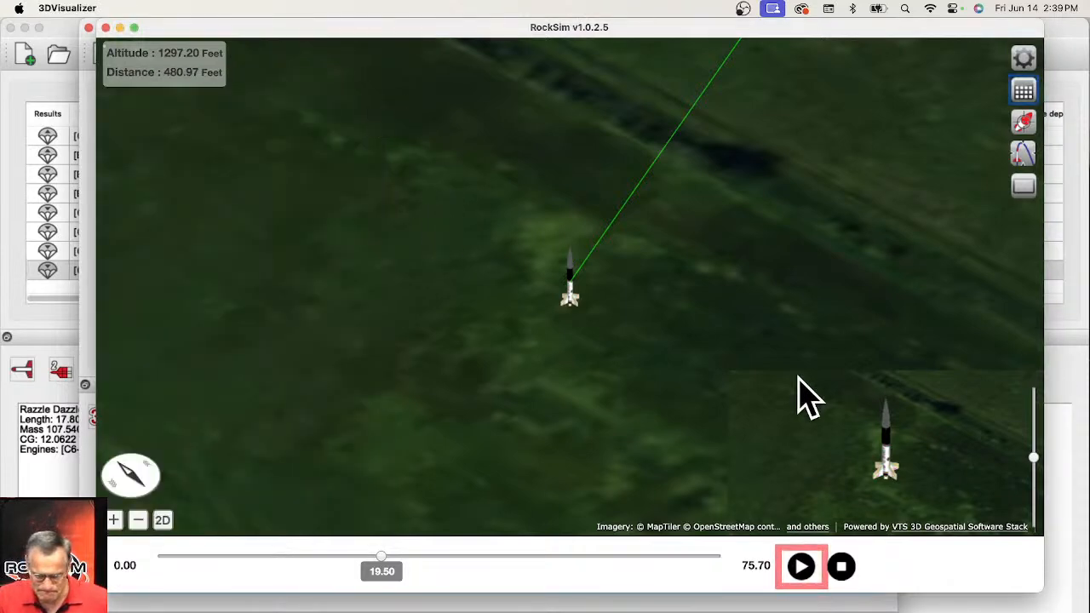
- Close the 3D flight playback and minimize the Rocksim Pro design window to return to the Rocksim design behind it
left_click(106, 28)
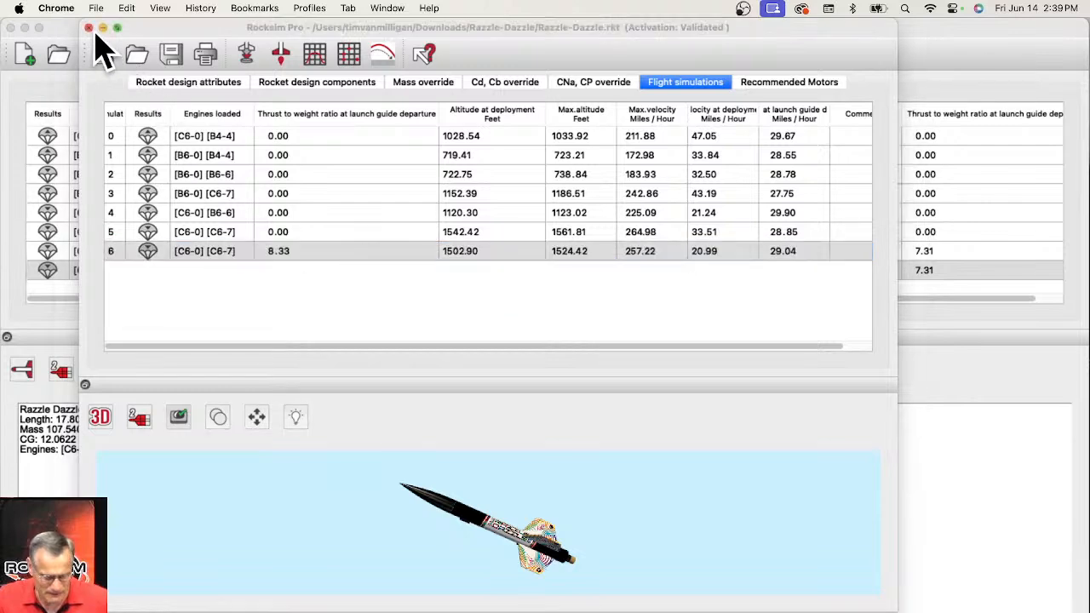
left_click(103, 28)
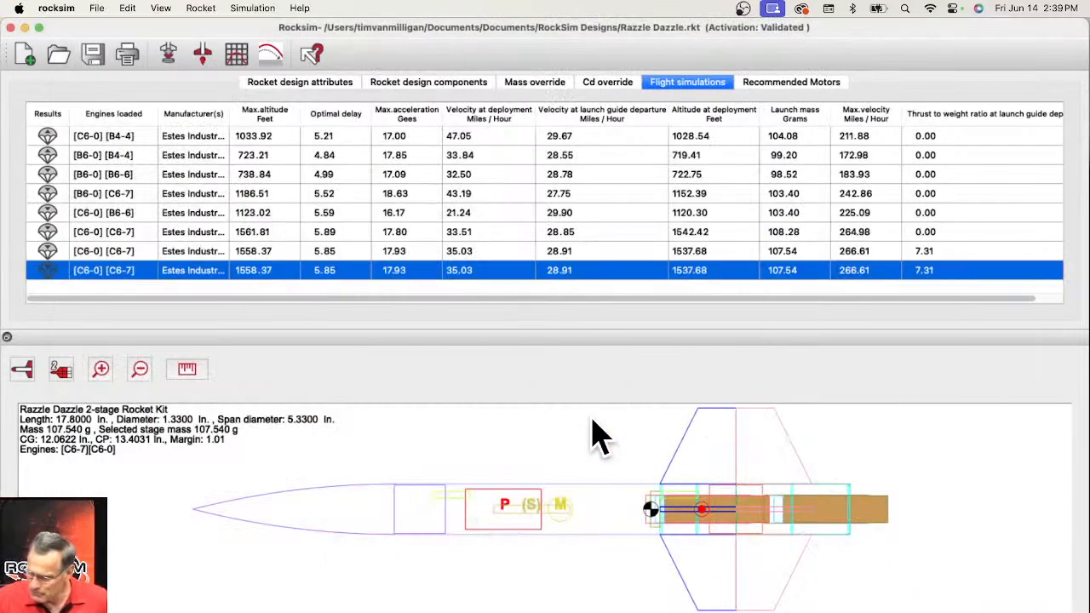
left_click(589, 419)
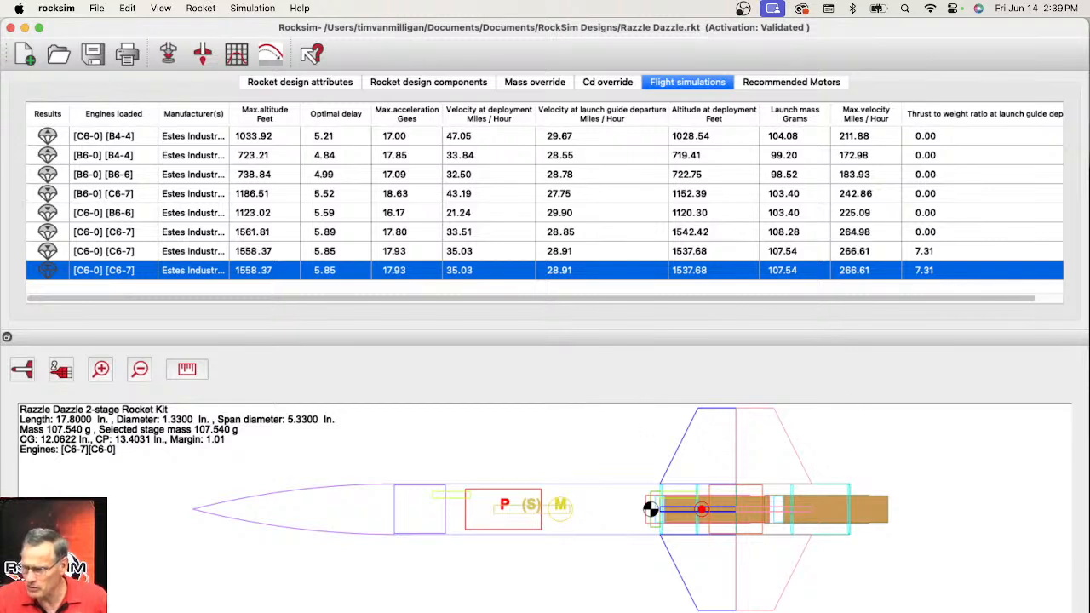
- Open the design file quest_superbird.rkt from the RockSim Designs folder, discarding the changes to the Razzle Dazzle design
key("super+Tab")
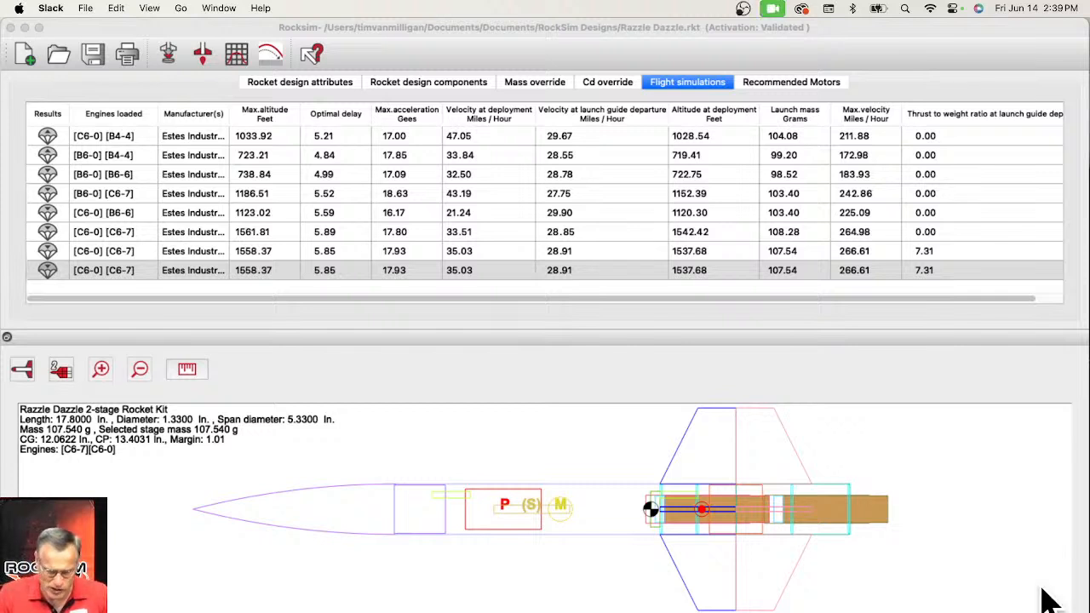
left_click(72, 76)
left_click(61, 54)
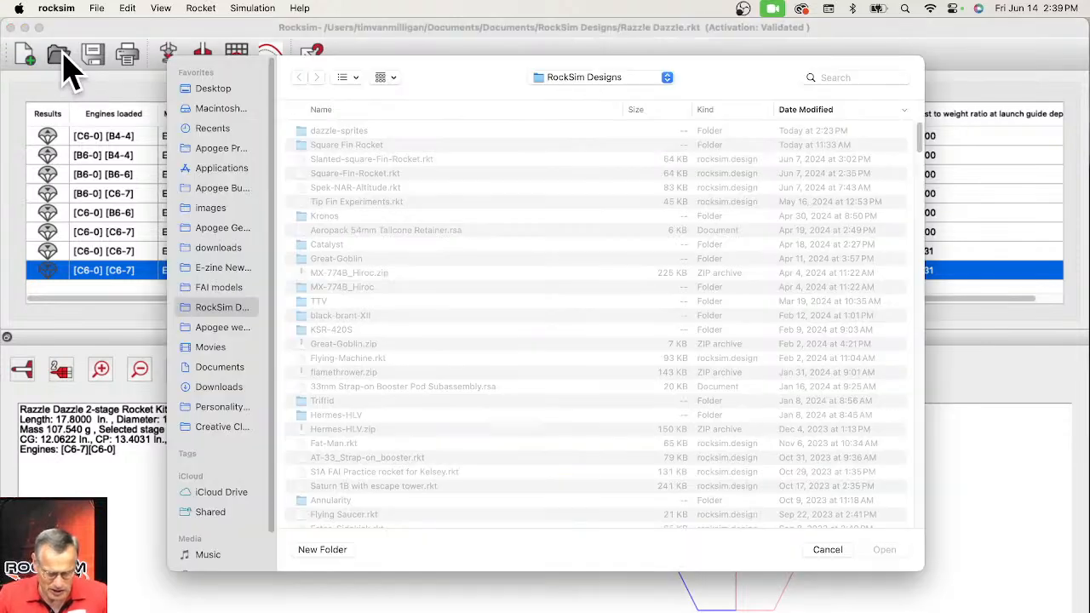
scroll(387, 393, "down", 20)
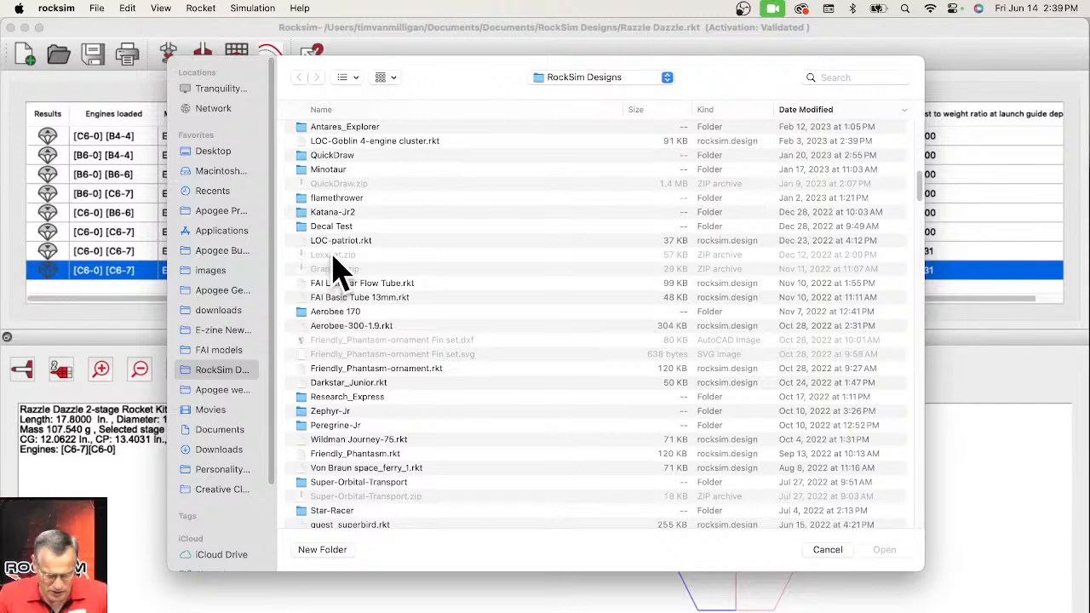
scroll(345, 268, "up", 3)
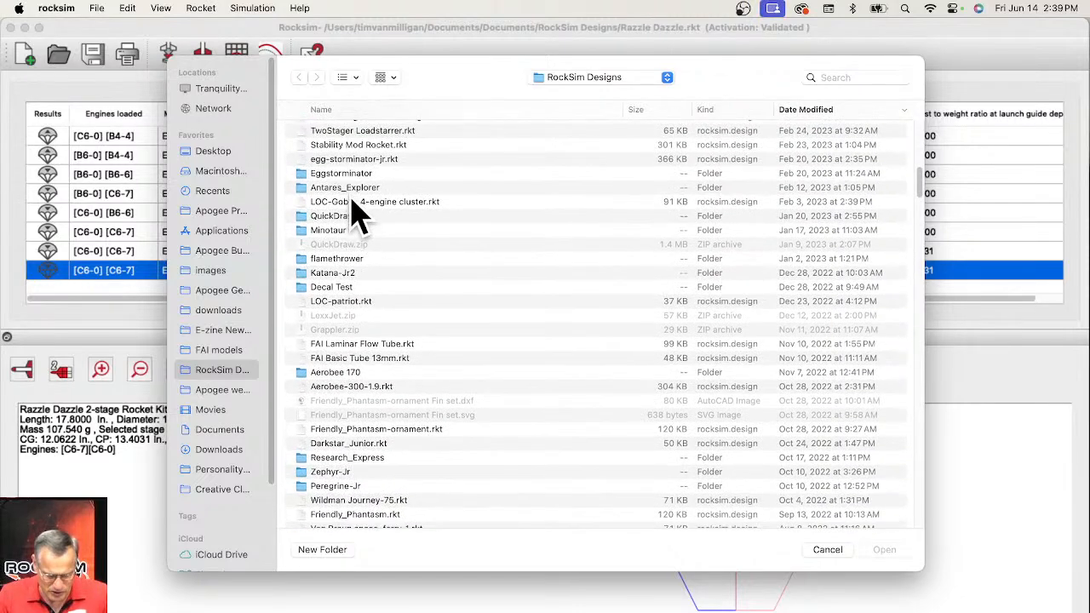
scroll(354, 201, "up", 1)
scroll(393, 390, "down", 10)
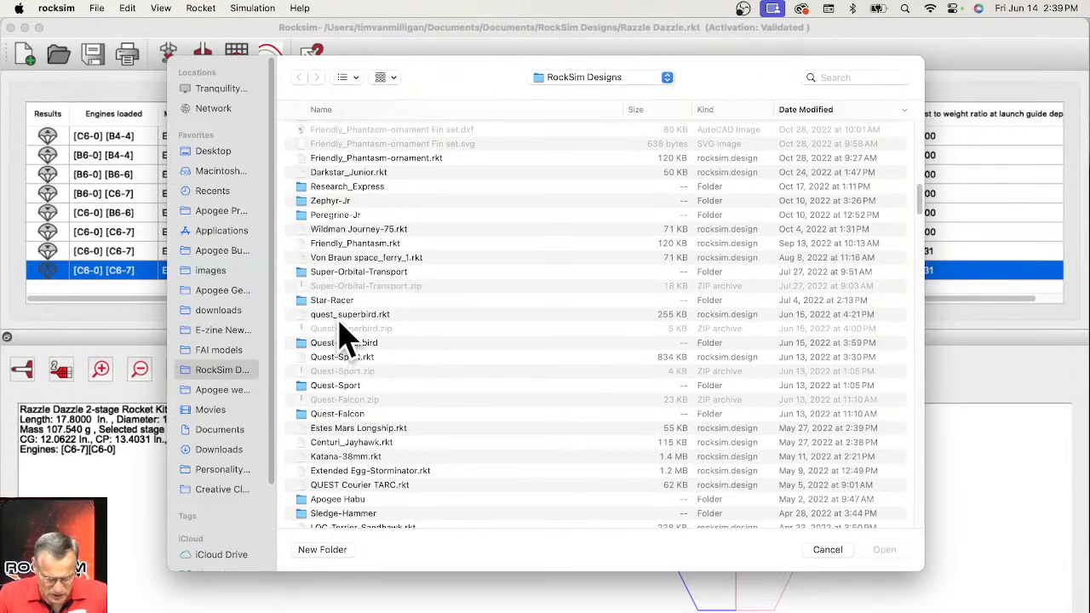
left_click(343, 318)
left_click(886, 549)
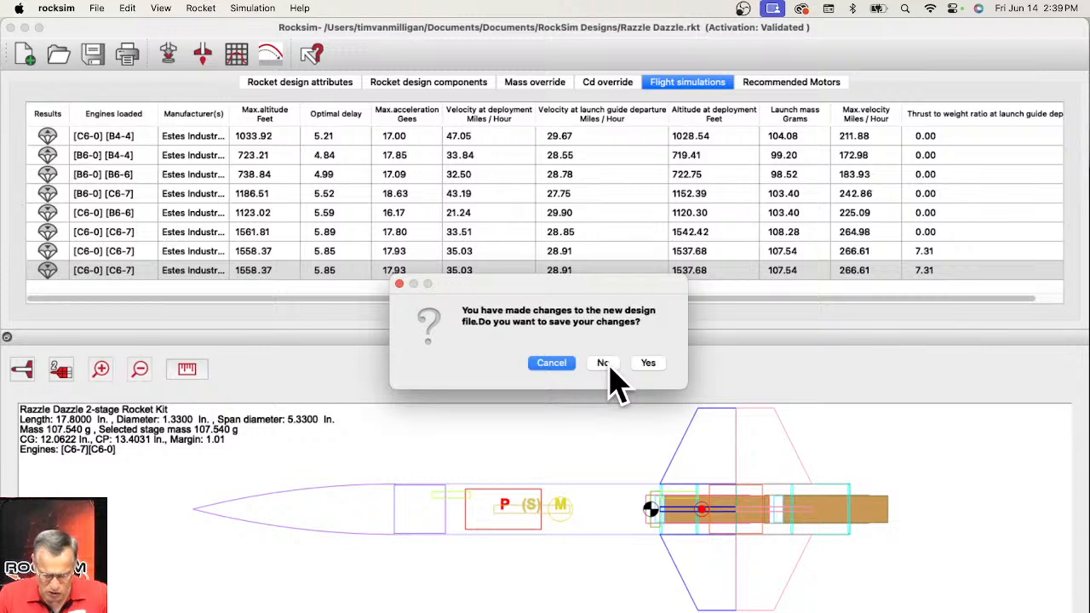
left_click(609, 364)
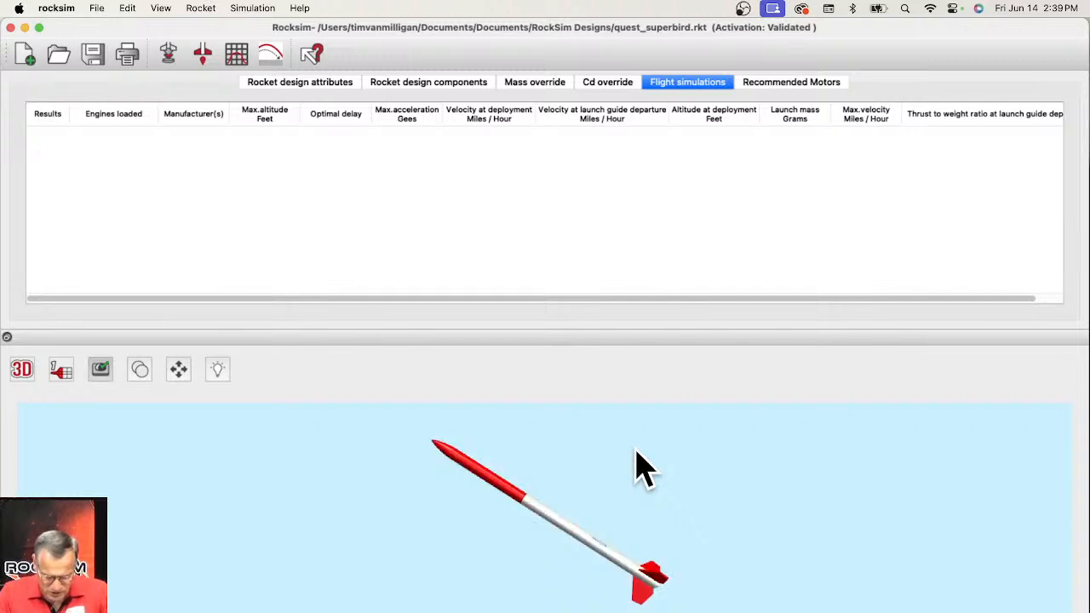
- Open the properties of Parachute 1 in the aft tube of the Quest SuperBird design
left_click_drag(622, 456, 598, 460)
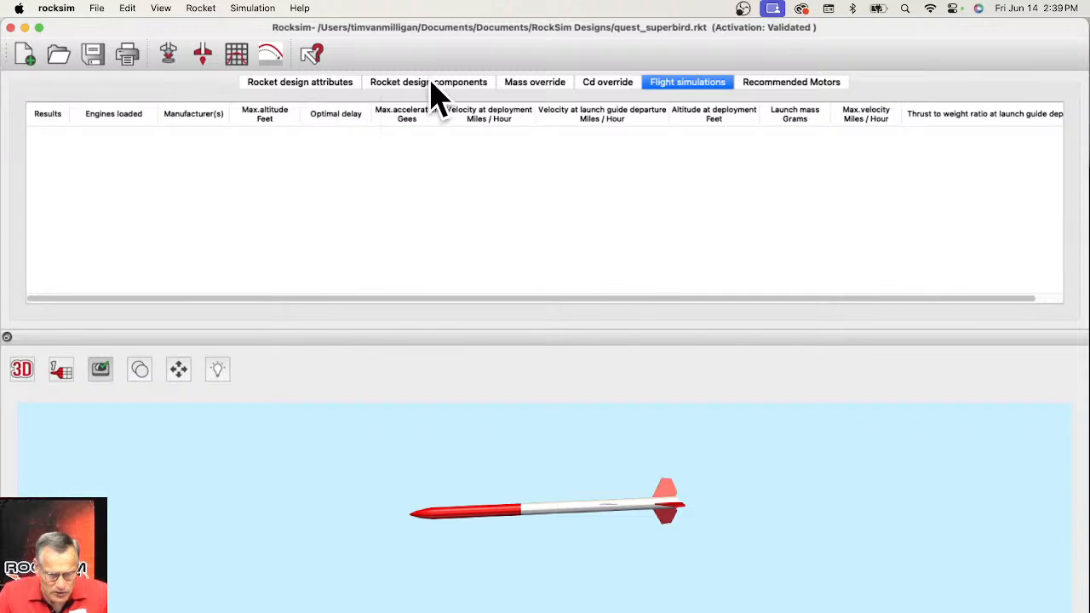
left_click(427, 82)
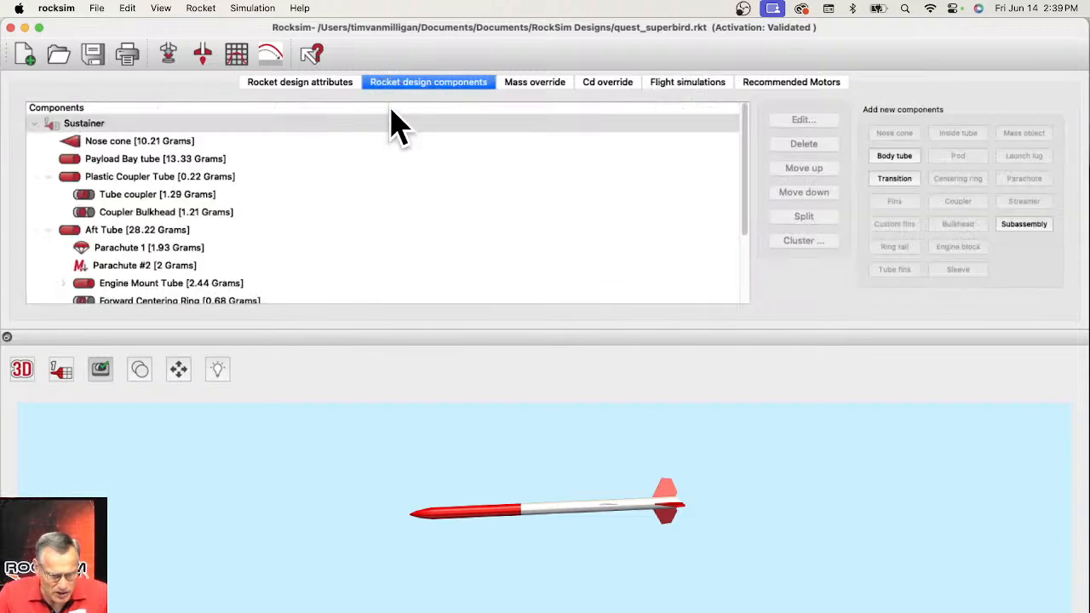
left_click(85, 248)
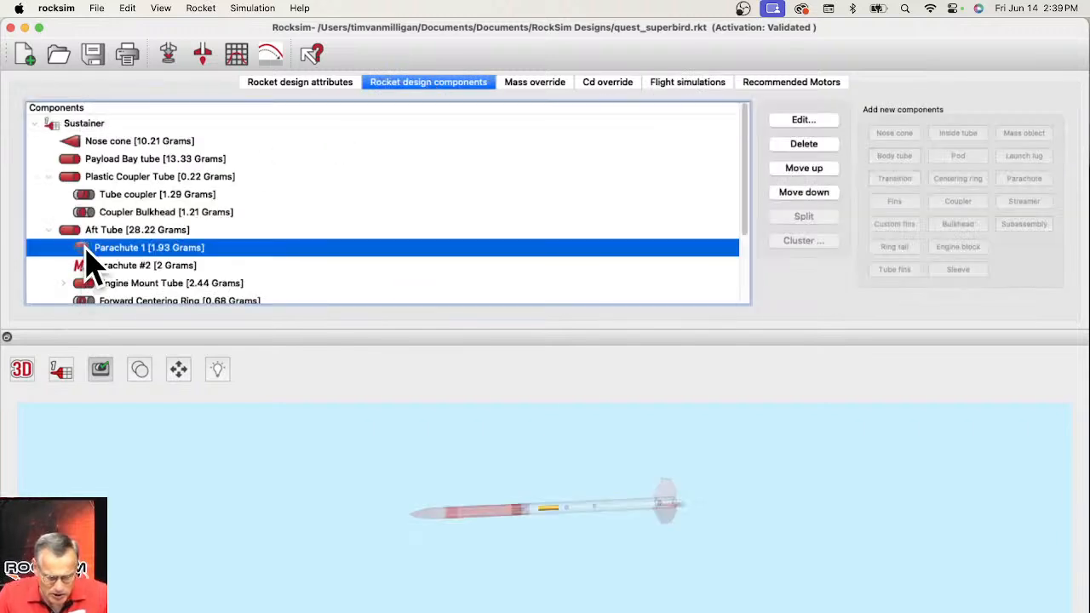
double_click(562, 256)
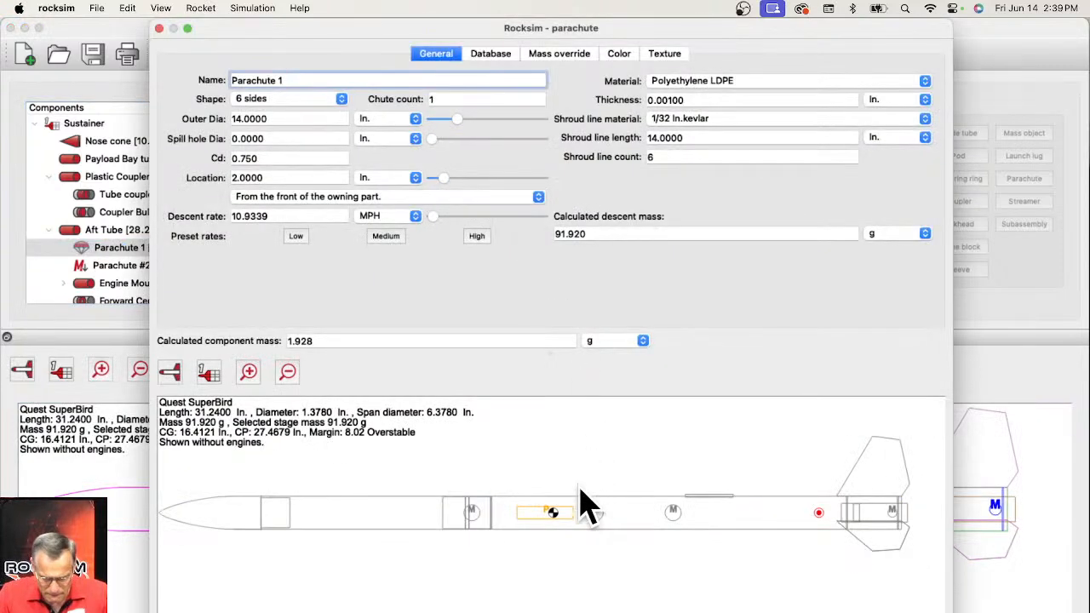
left_click_drag(341, 27, 309, 27)
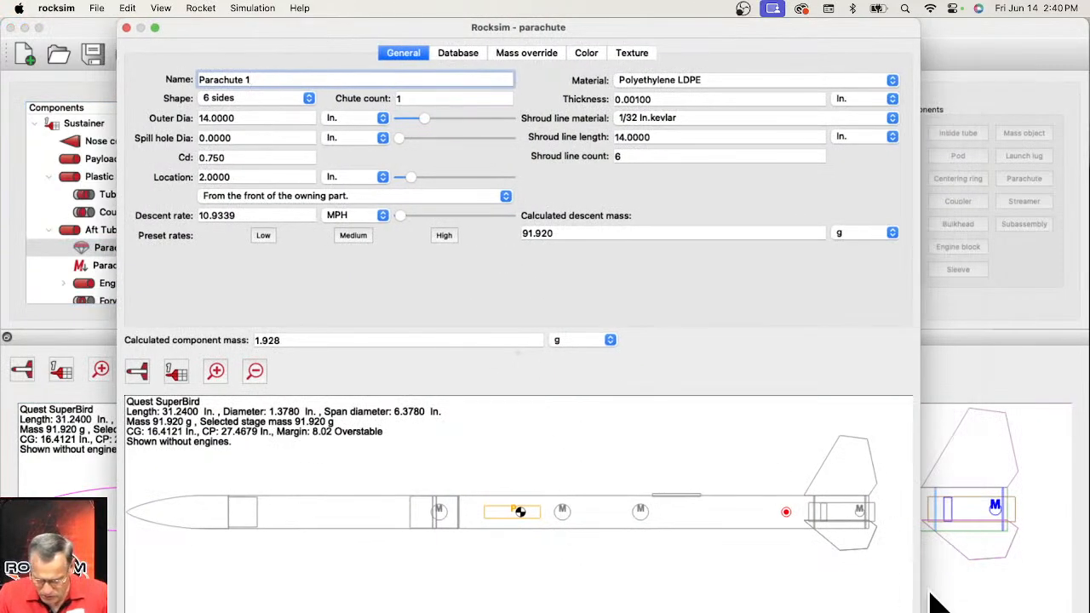
- Enlarge the parachute properties window and examine the color and texture settings of Parachute 1
left_click_drag(919, 612, 976, 612)
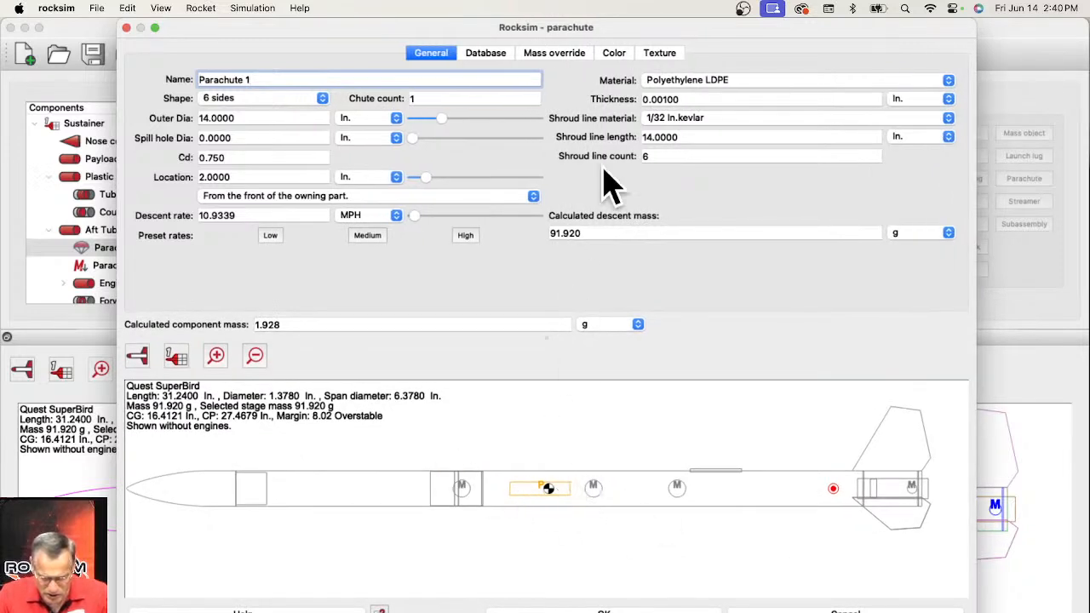
left_click(610, 56)
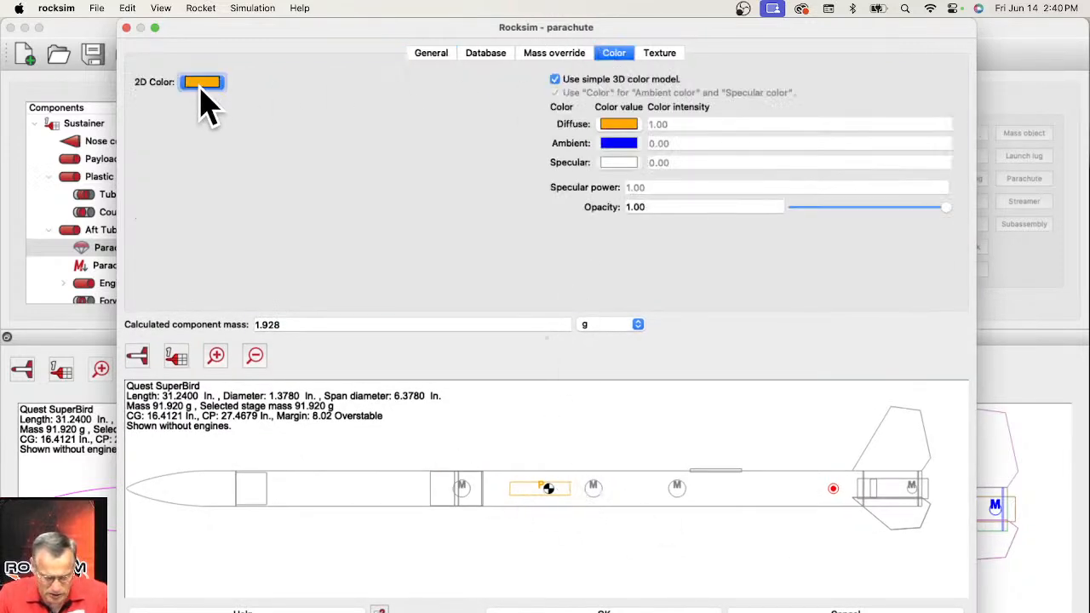
left_click(654, 54)
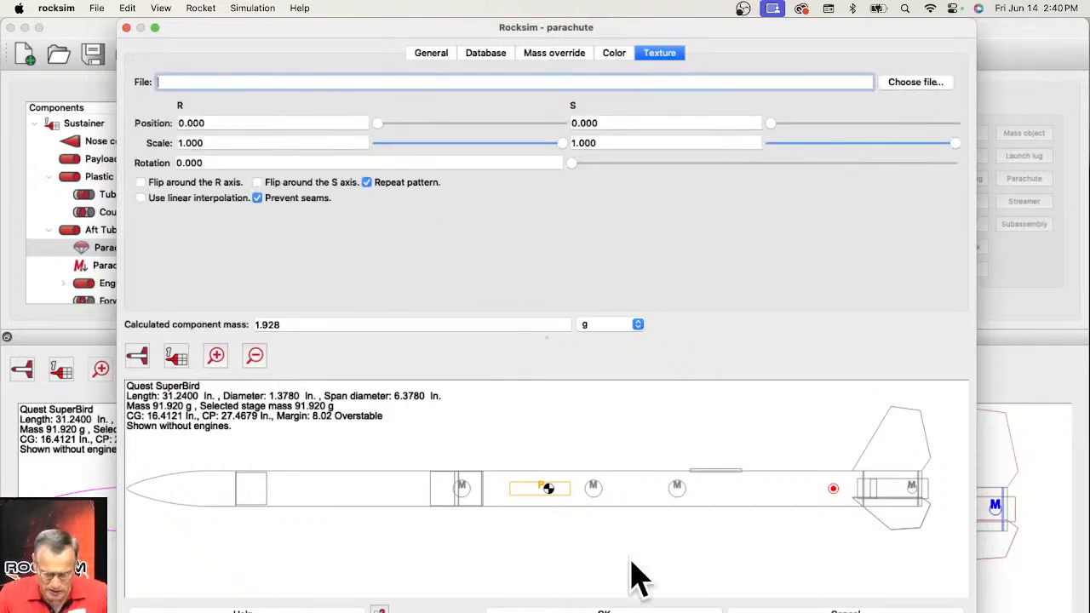
- Switch the rocket preview in the Parachute 1 properties to 3D, inspect the model up close, and accept the properties
left_click(137, 355)
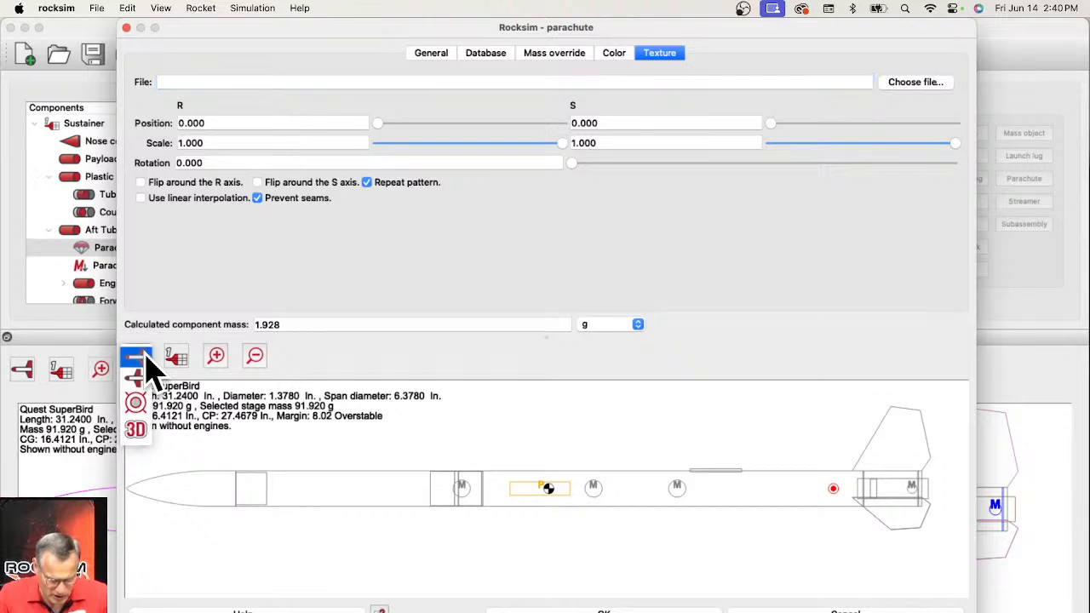
left_click(136, 430)
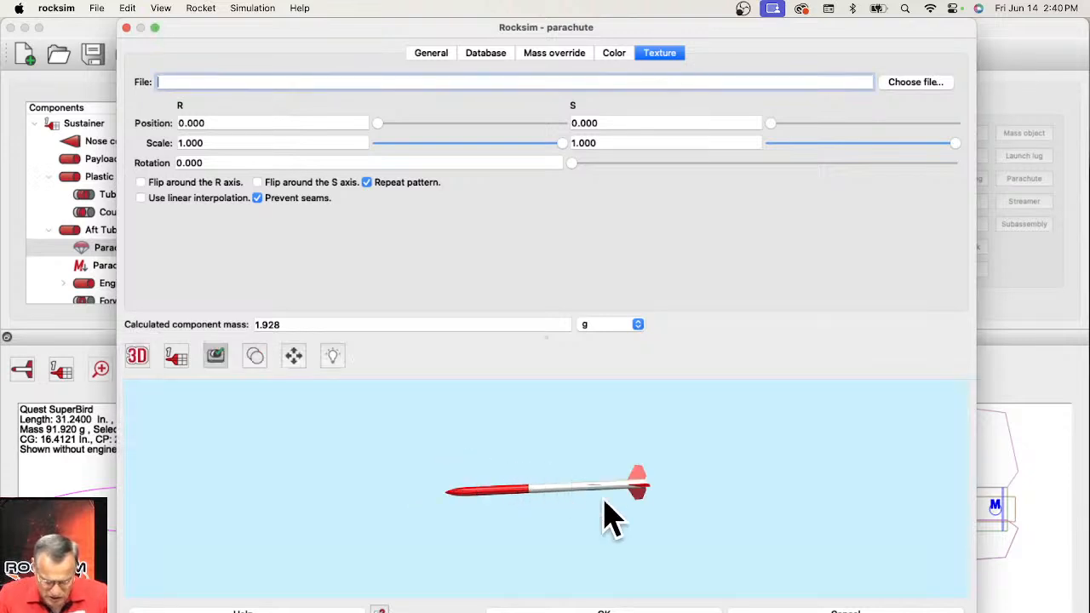
scroll(576, 487, "up", 5)
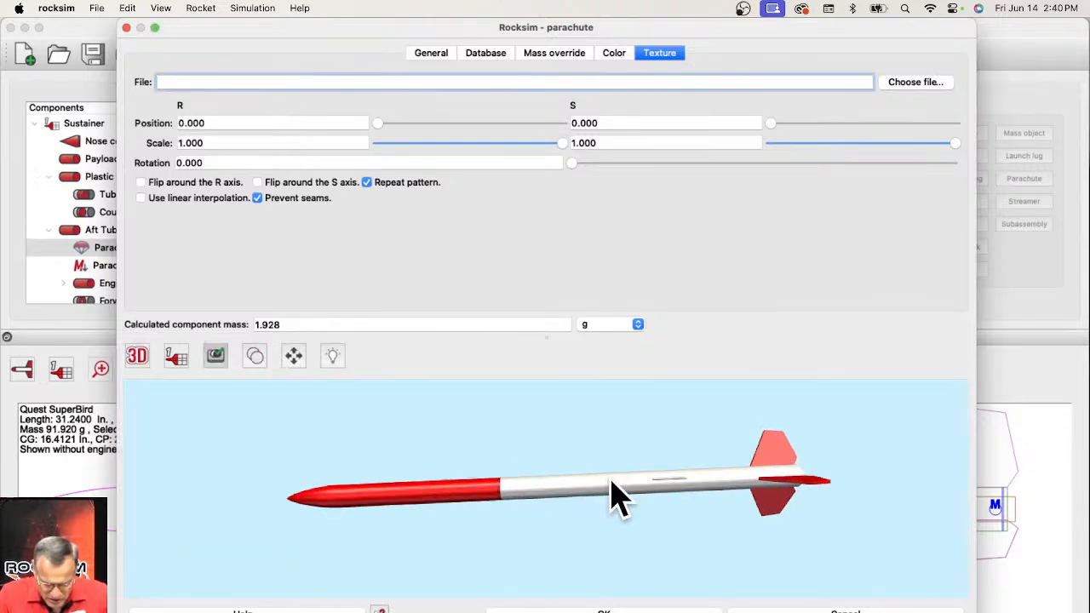
mouse_move(610, 487)
left_mouse_down()
mouse_move(532, 477)
mouse_move(606, 491)
left_mouse_up()
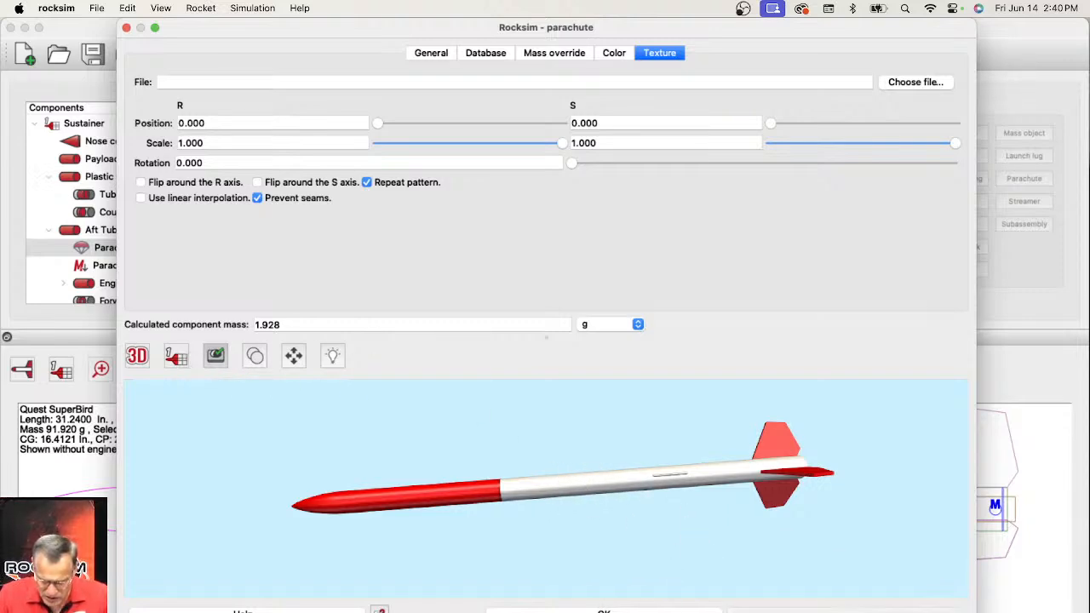
left_click(603, 610)
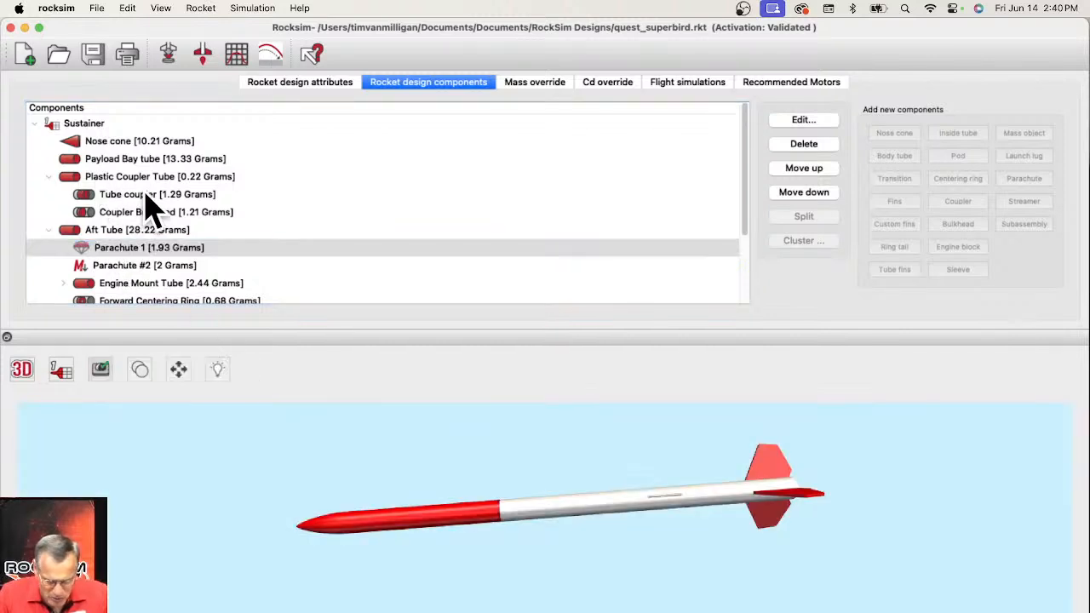
- Return the main design drawing to a 2D side view and set the Aft Tube's opacity to 0.080
left_click(32, 371)
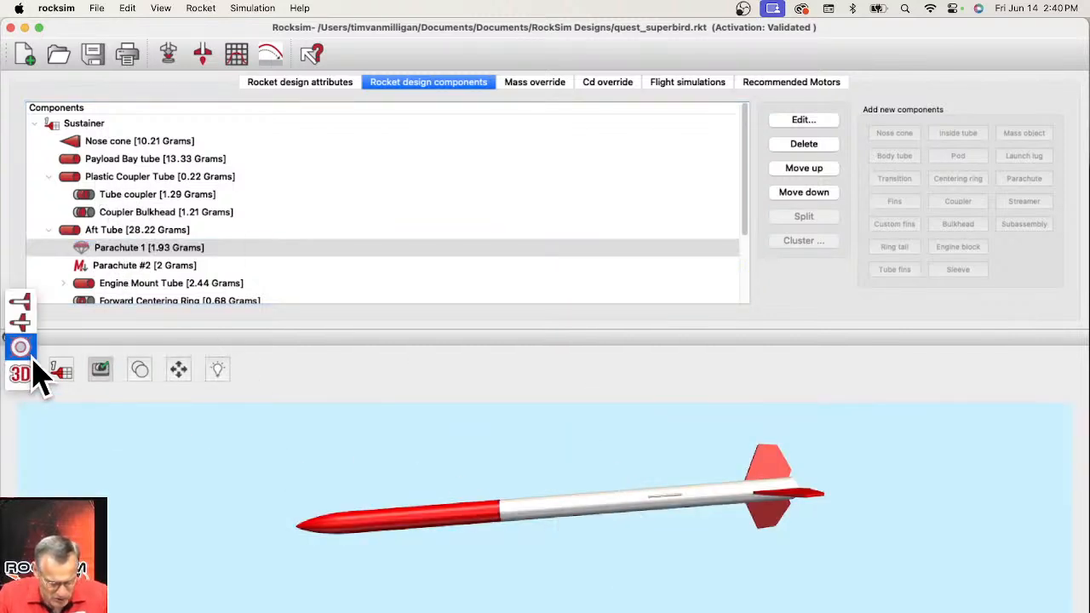
left_click(21, 322)
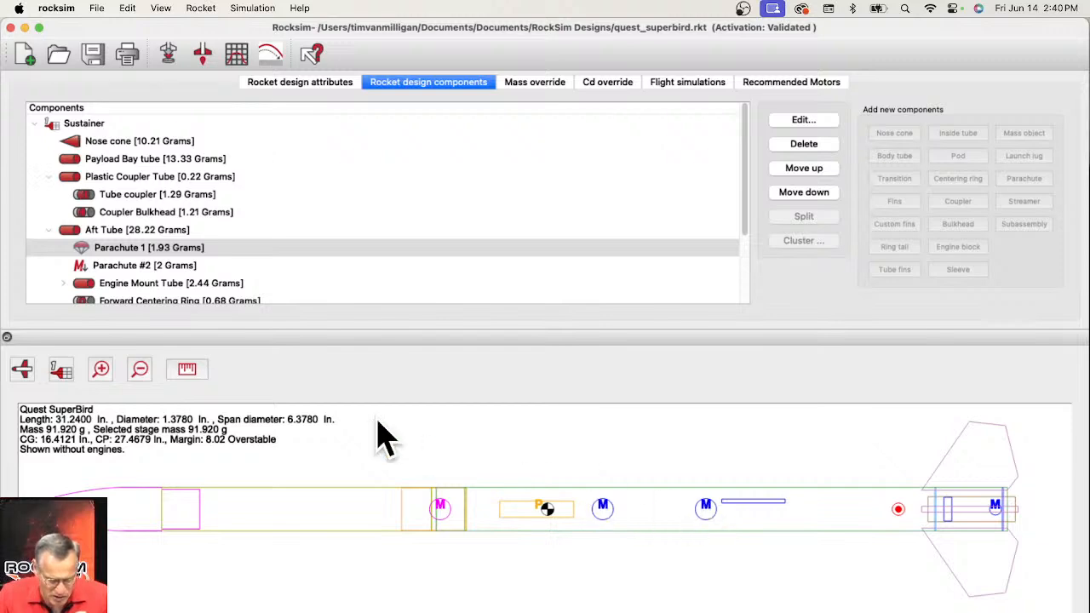
left_click(109, 232)
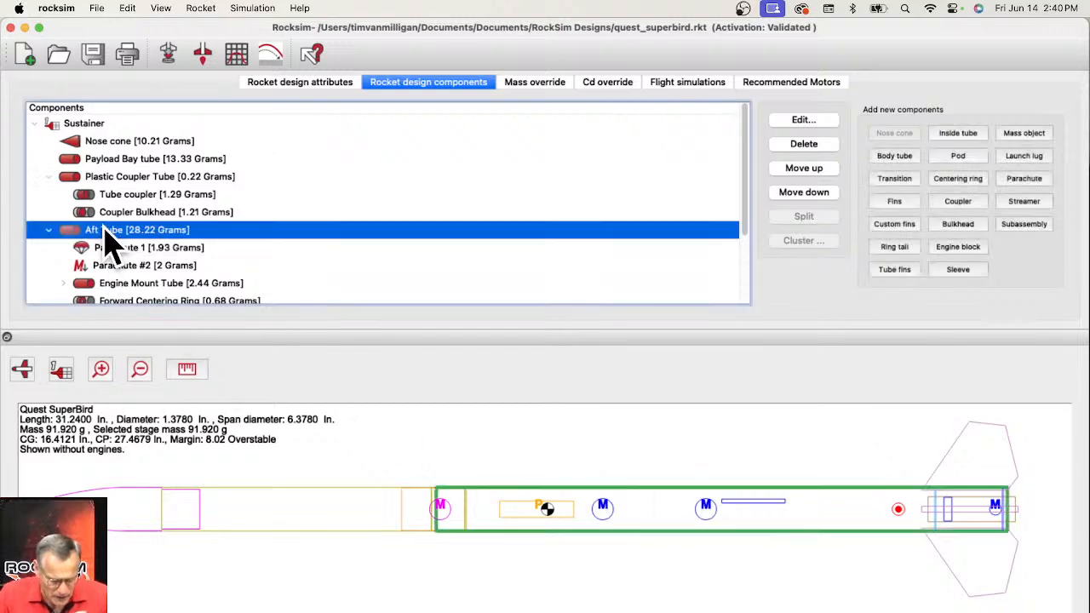
double_click(115, 233)
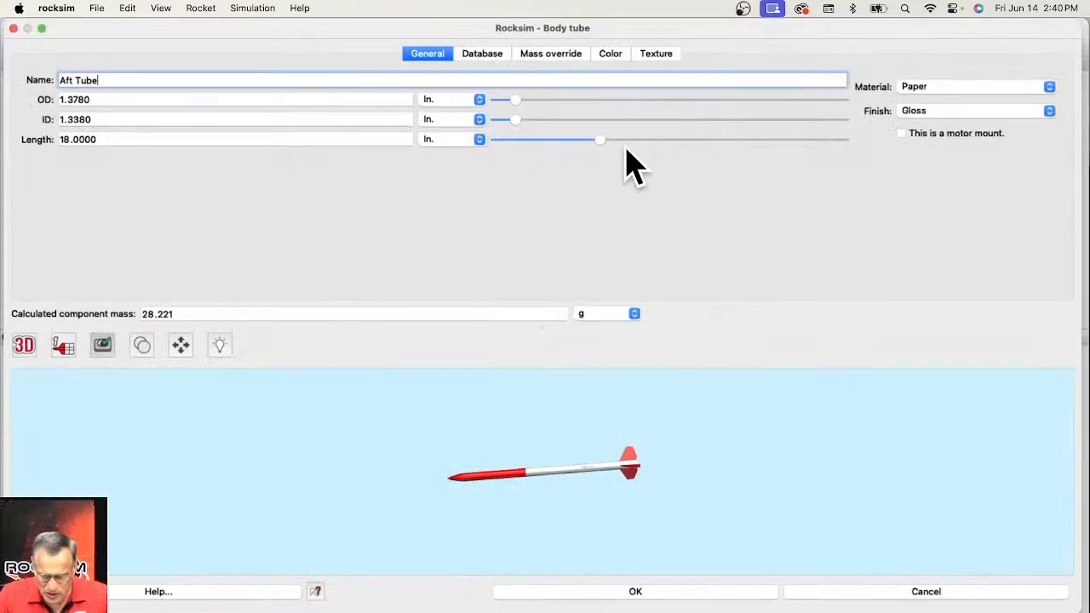
left_click(611, 55)
left_click(909, 208)
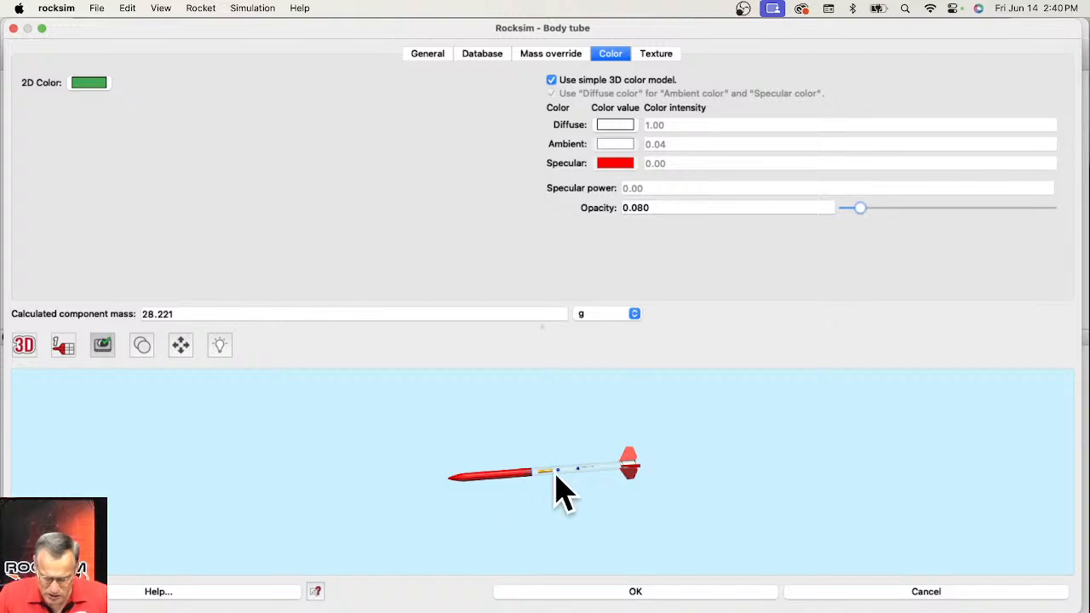
scroll(549, 479, "up", 10)
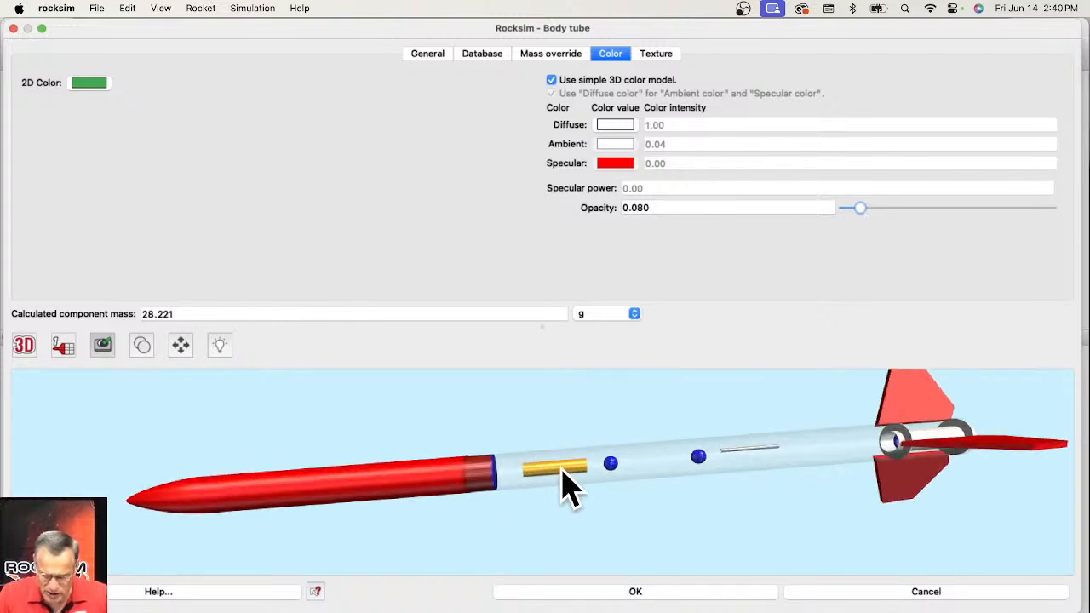
left_click(660, 596)
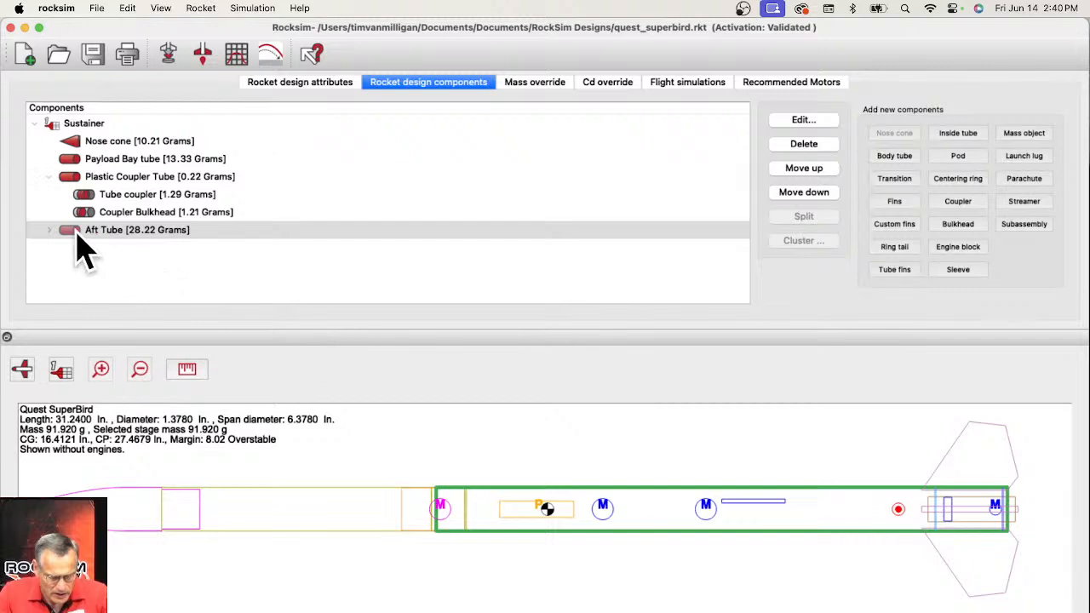
- Set the diffuse 3D color of Parachute 1 in the Aft Tube to cyan (#00ffff)
left_click(48, 230)
double_click(93, 248)
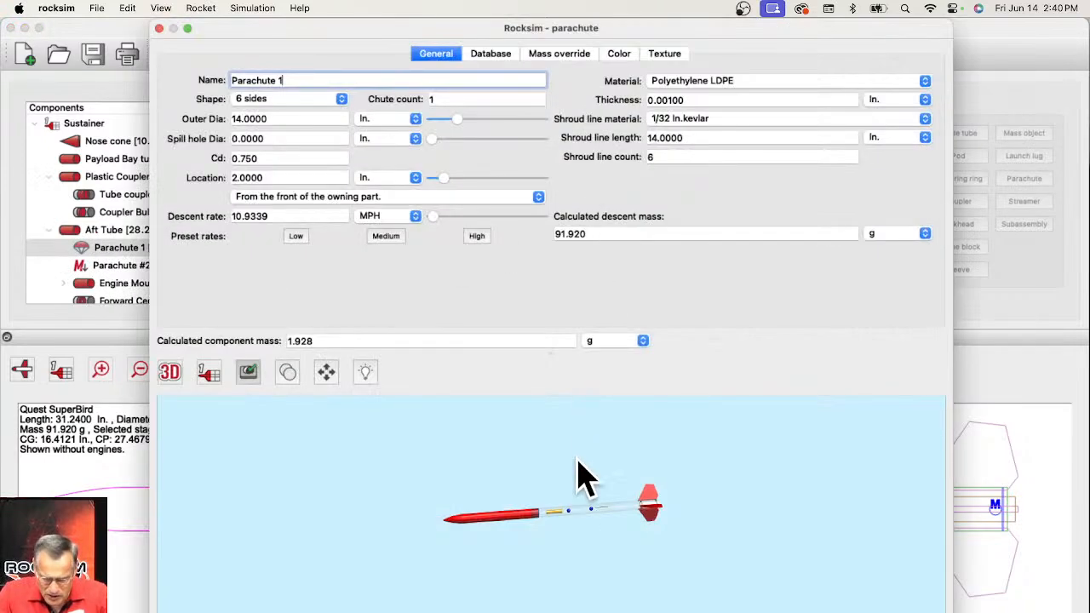
scroll(581, 477, "up", 5)
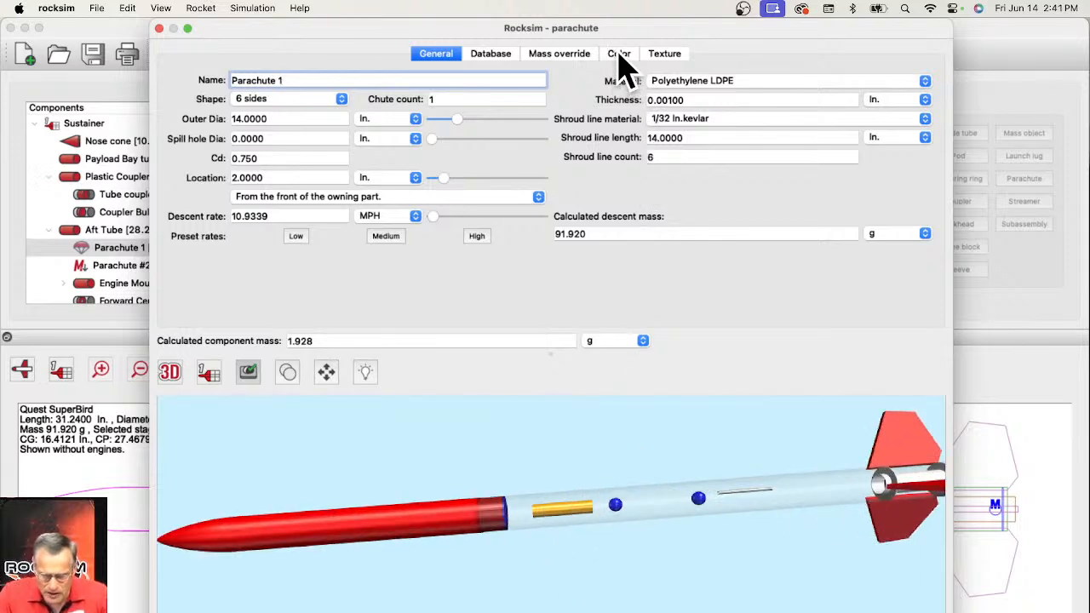
left_click(619, 54)
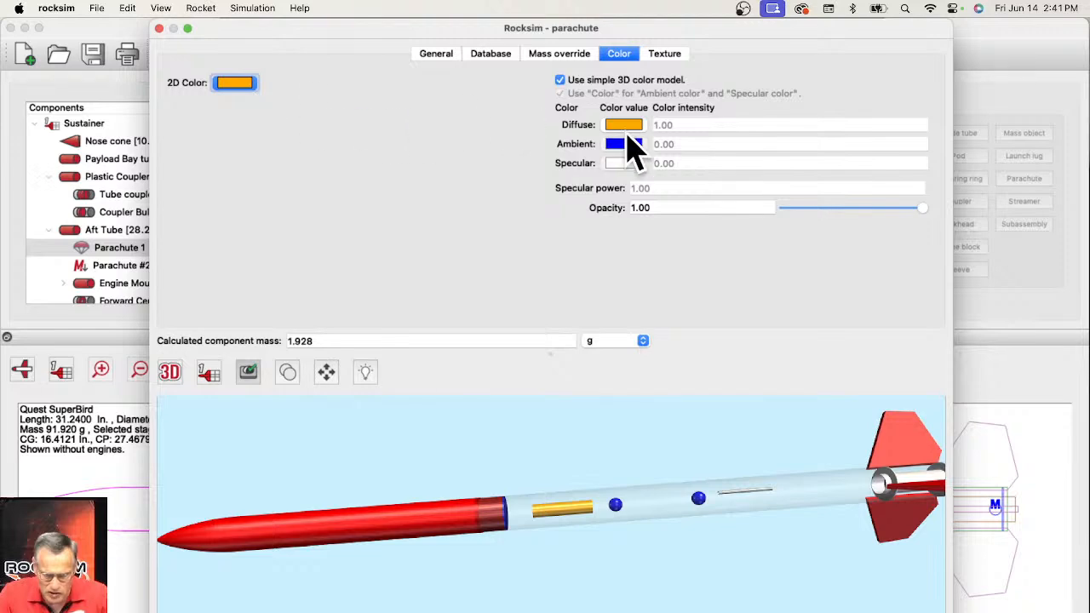
left_click(623, 125)
left_click(474, 298)
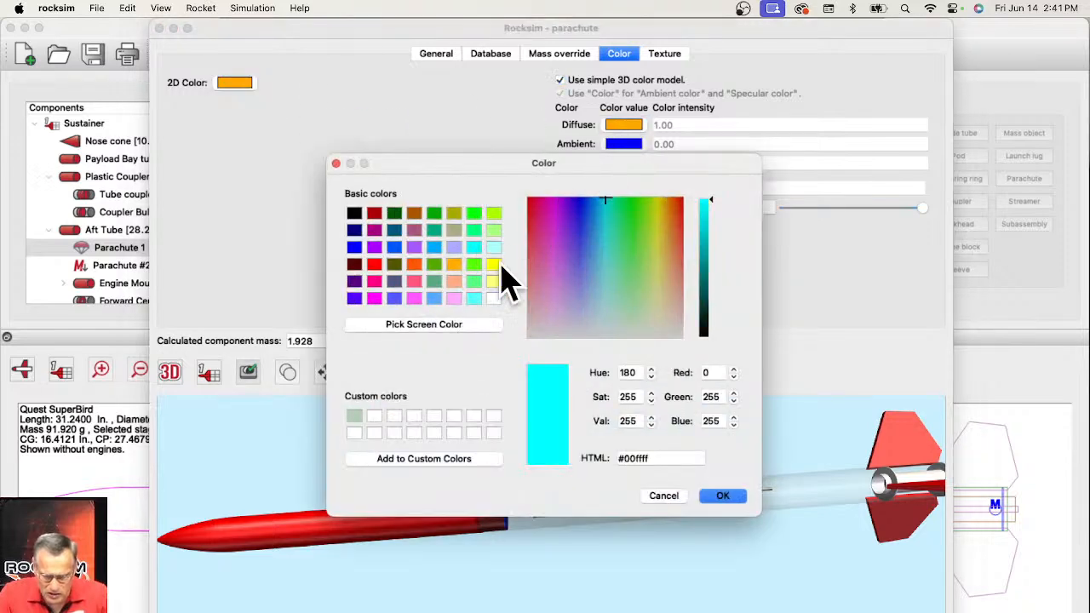
left_click(722, 496)
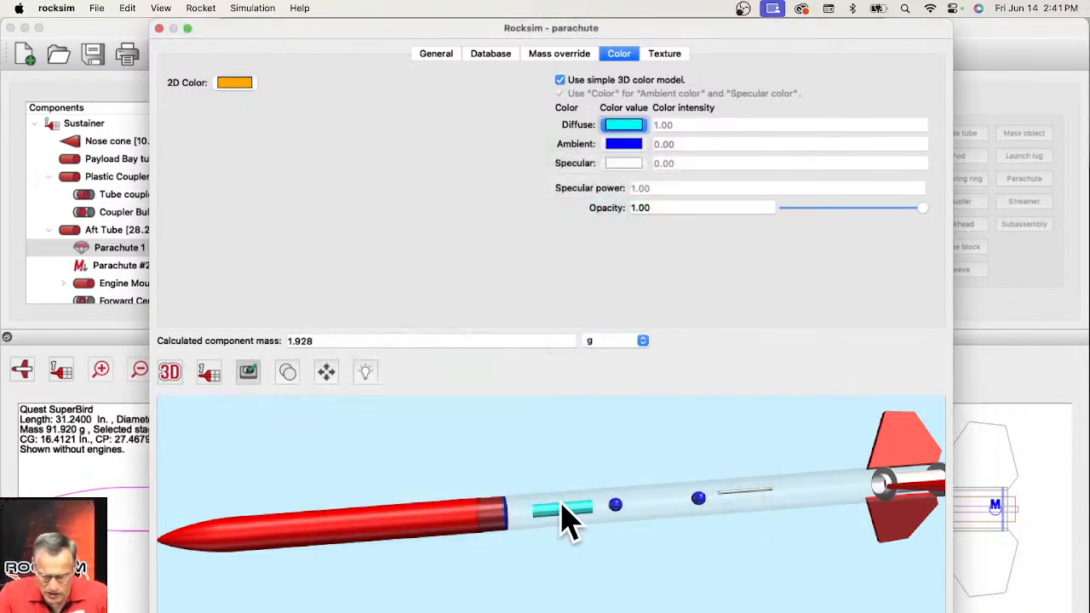
- Apply the image 24-inch-parachute-image.png from the Nylon Parachutes folder as the texture of Parachute 1
left_click(663, 58)
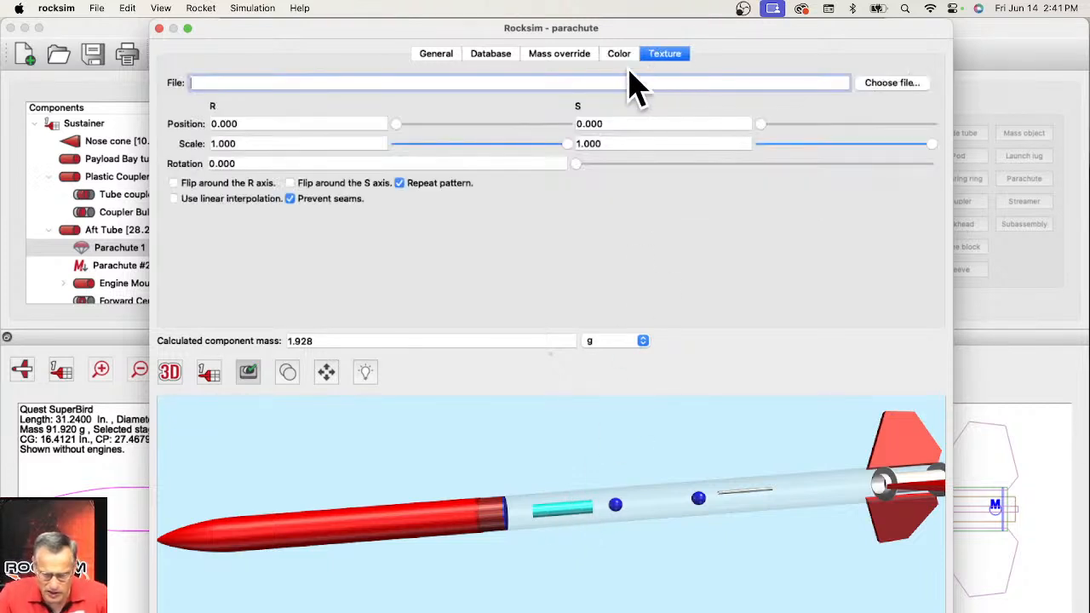
left_click(904, 94)
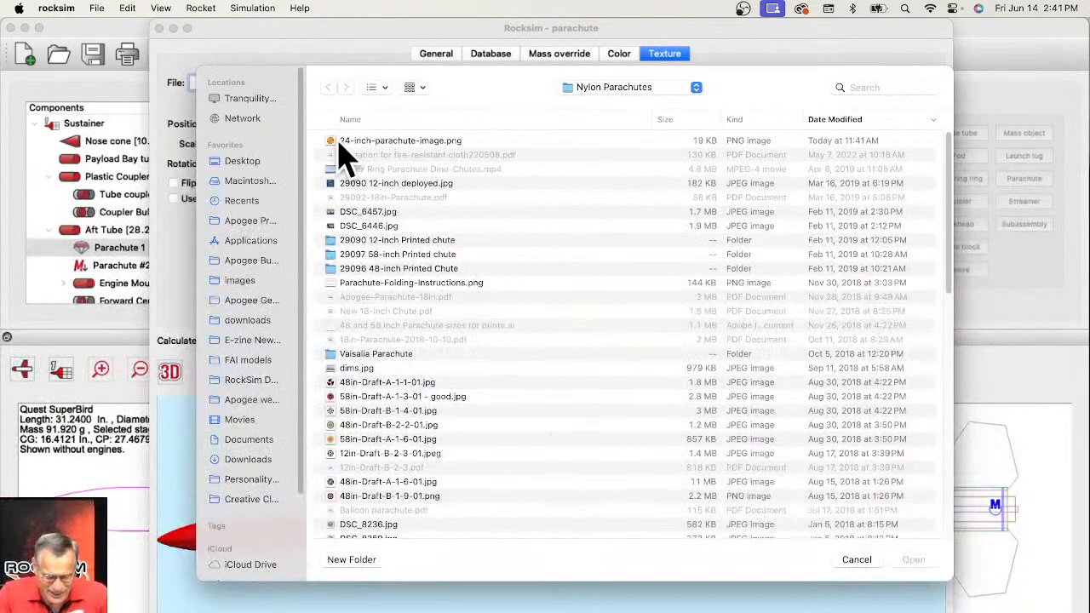
left_click(383, 143)
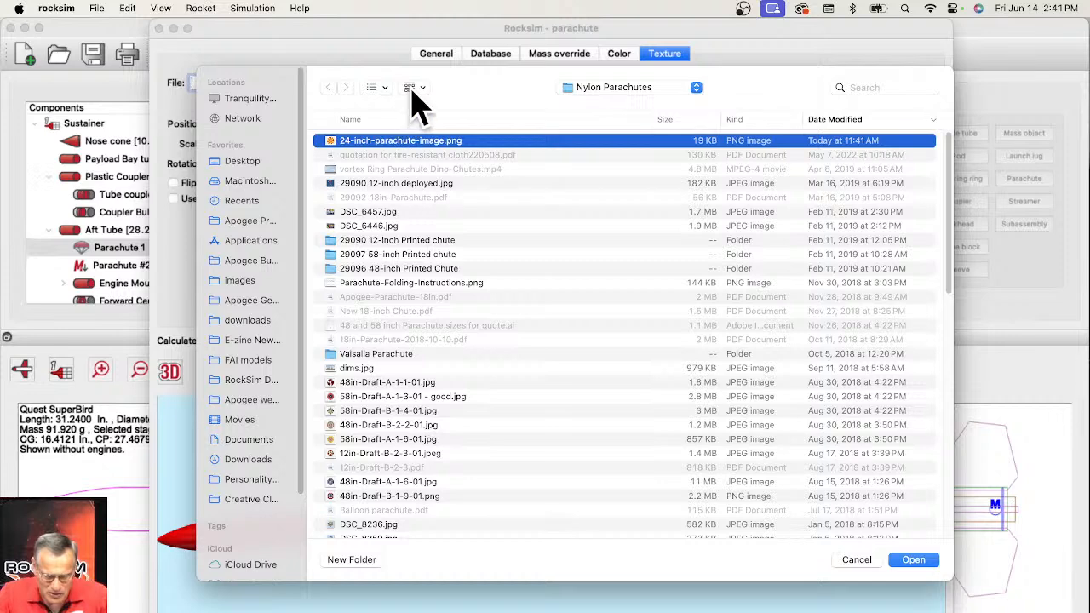
left_click(377, 88)
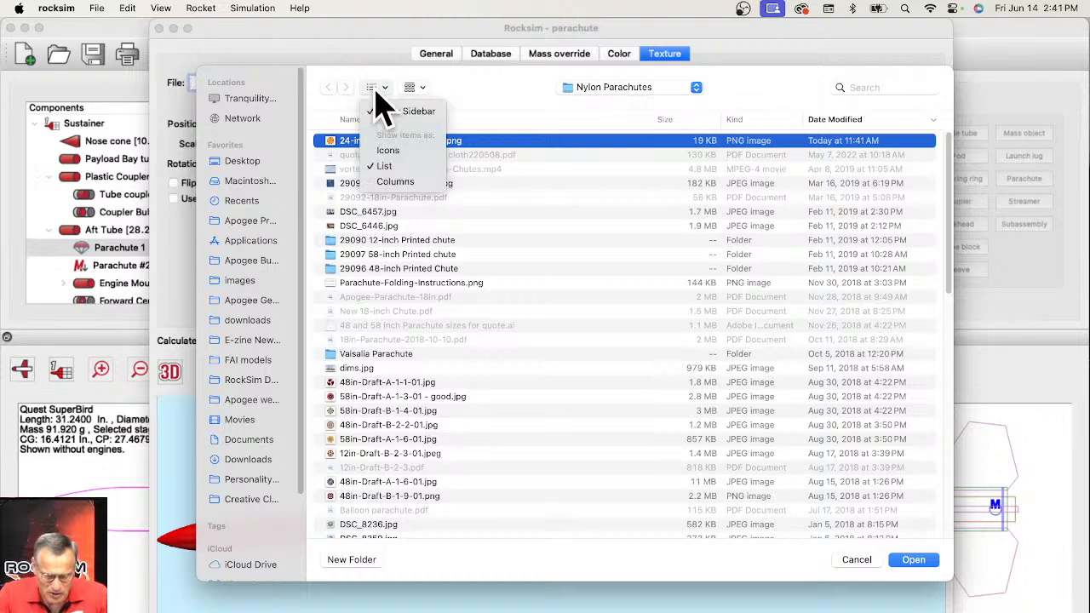
left_click(383, 181)
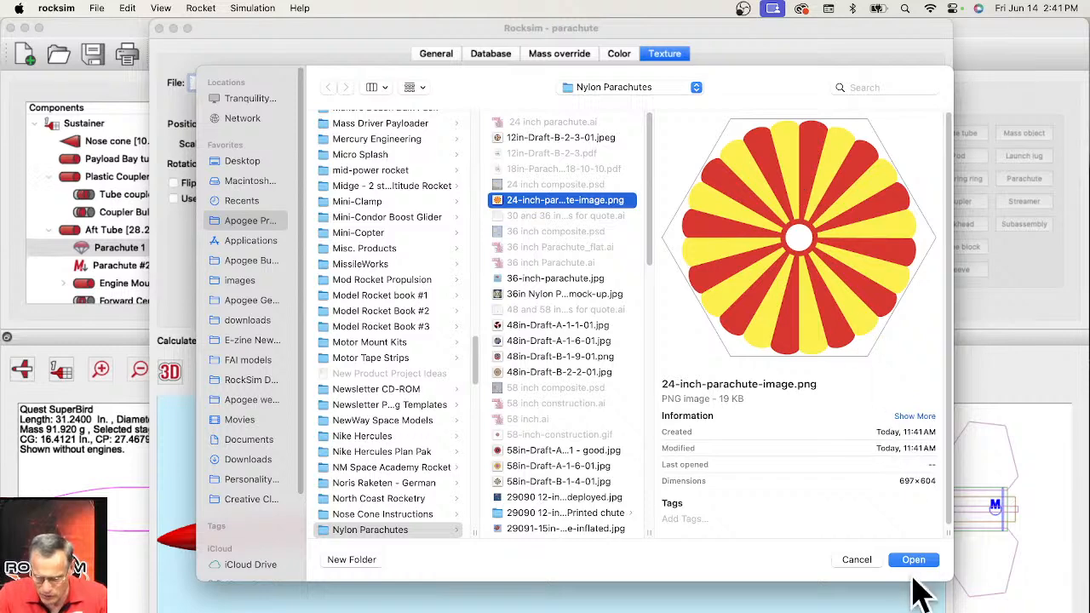
left_click(915, 559)
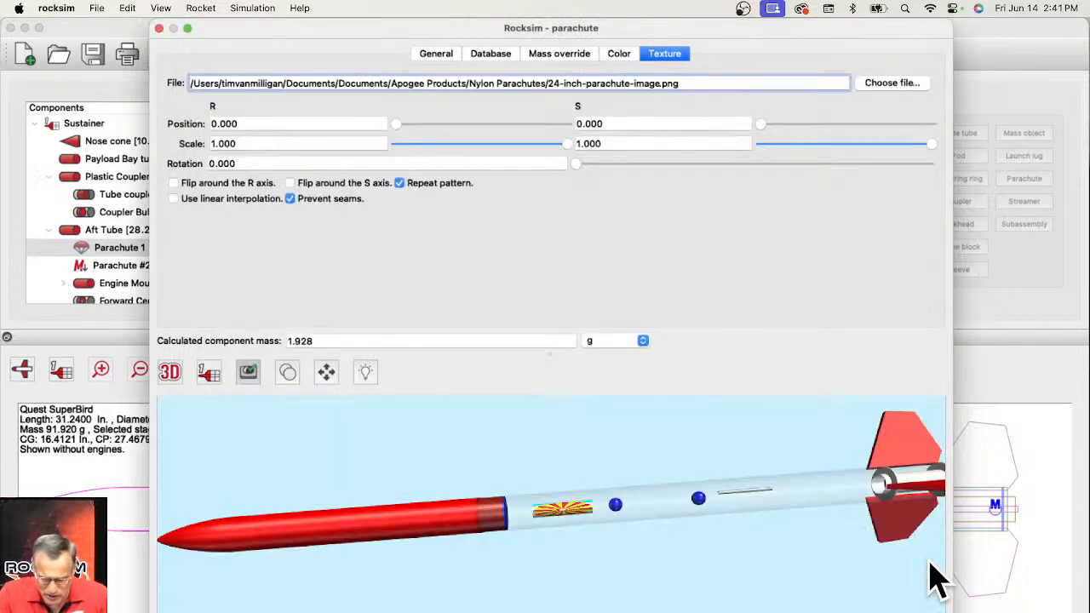
- Inspect the textured parachute in the 3D preview and turn off Repeat pattern for its texture
scroll(611, 530, "up", 4)
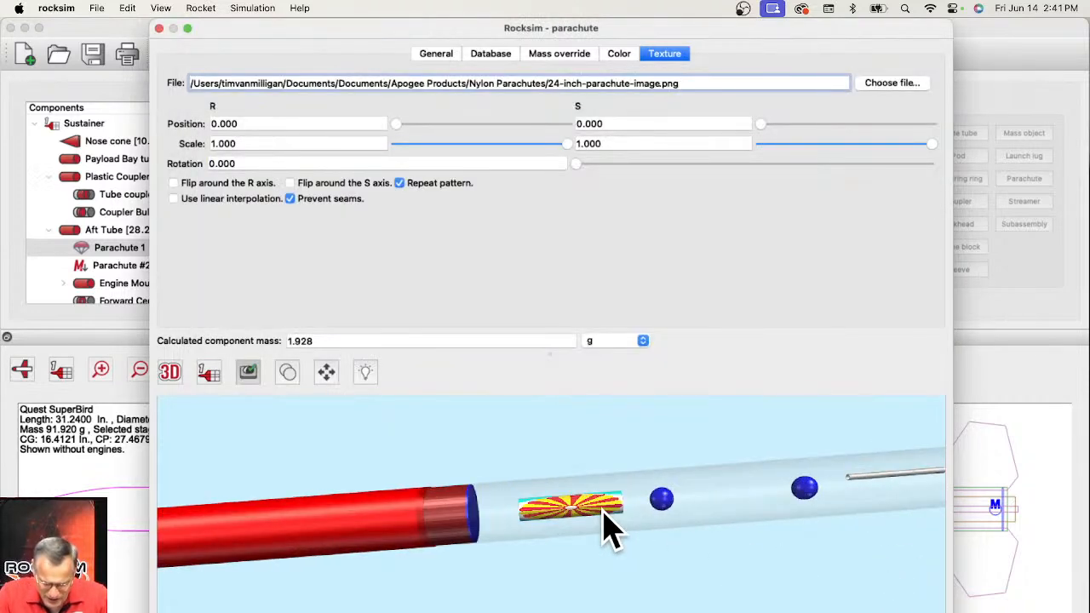
scroll(603, 510, "down", 3)
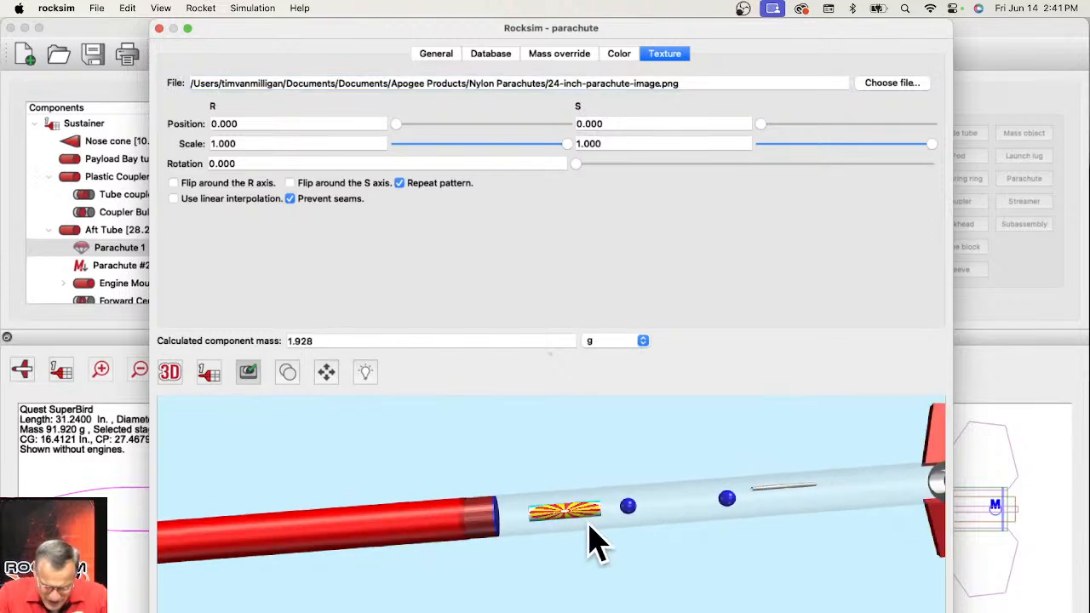
left_click_drag(596, 528, 499, 335)
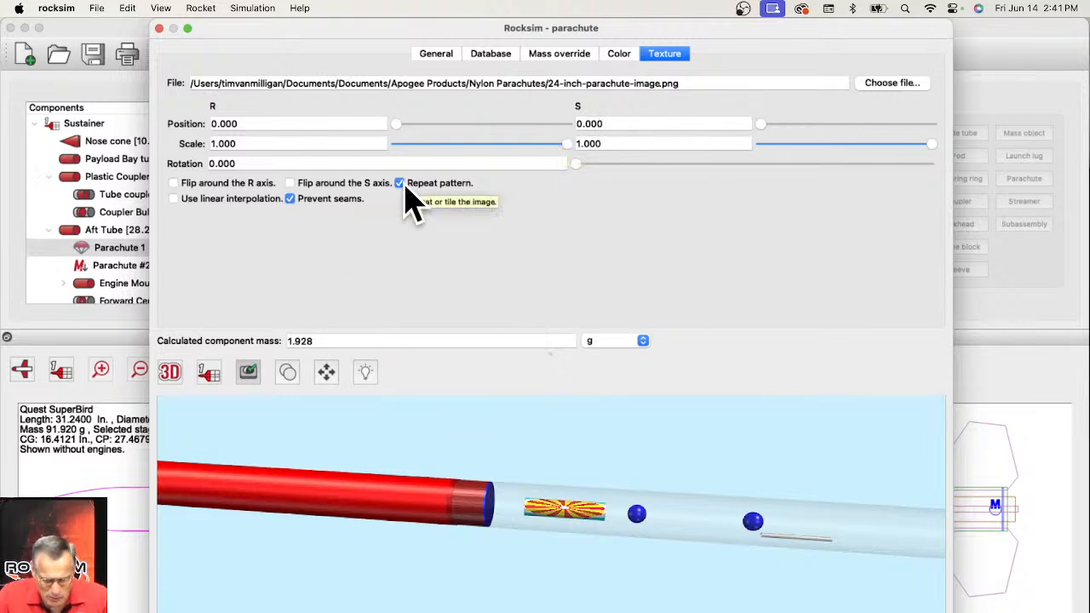
mouse_move(562, 577)
left_mouse_down()
mouse_move(561, 511)
mouse_move(571, 595)
mouse_move(570, 558)
mouse_move(576, 577)
left_mouse_up()
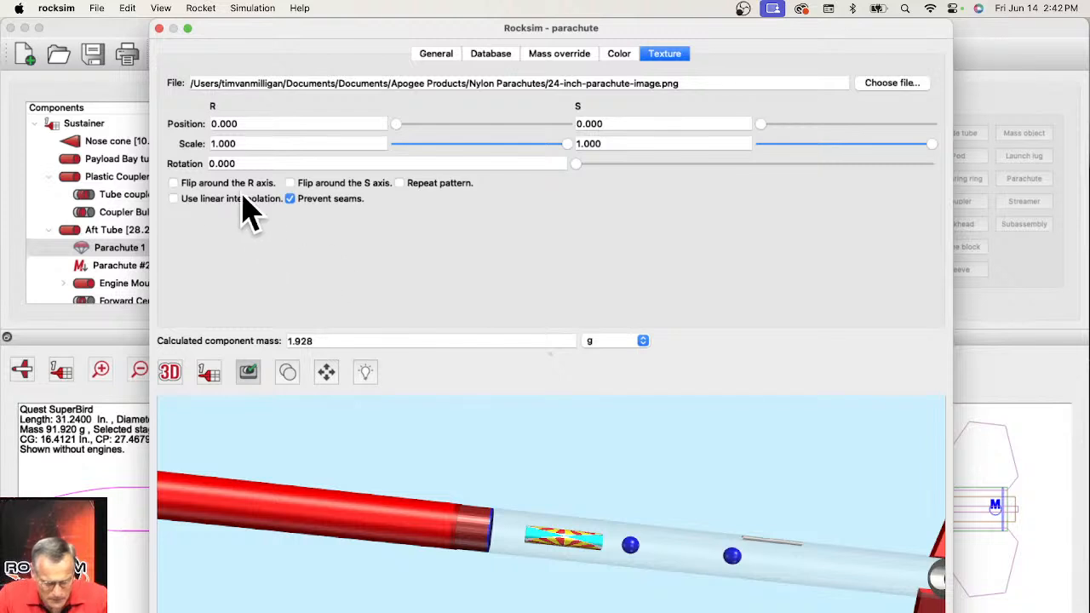
- Try flipping the parachute texture around the R axis and around the S axis instead
left_click(174, 183)
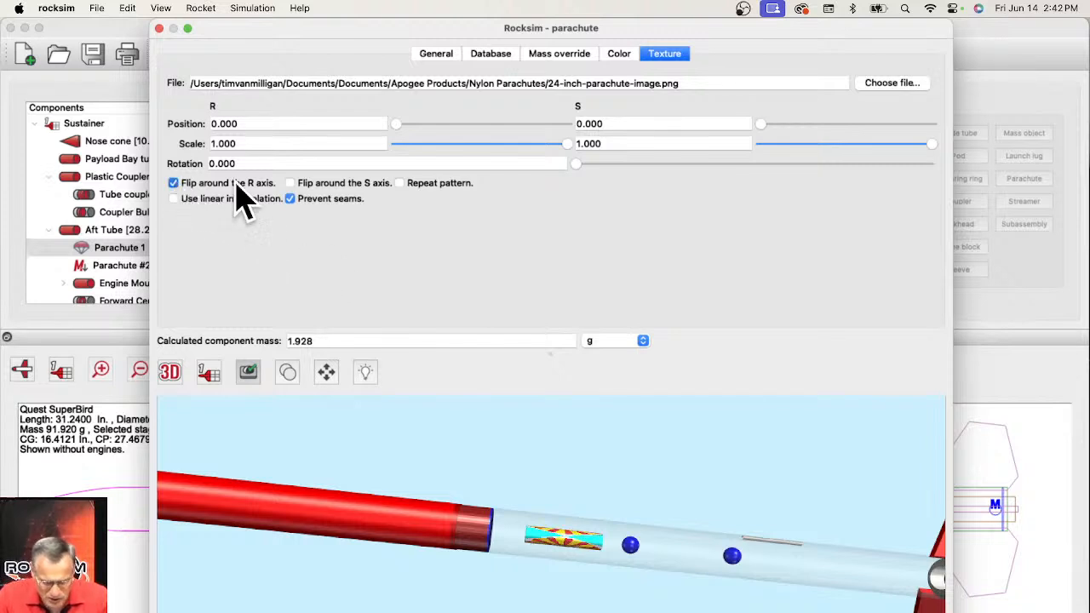
left_click(291, 185)
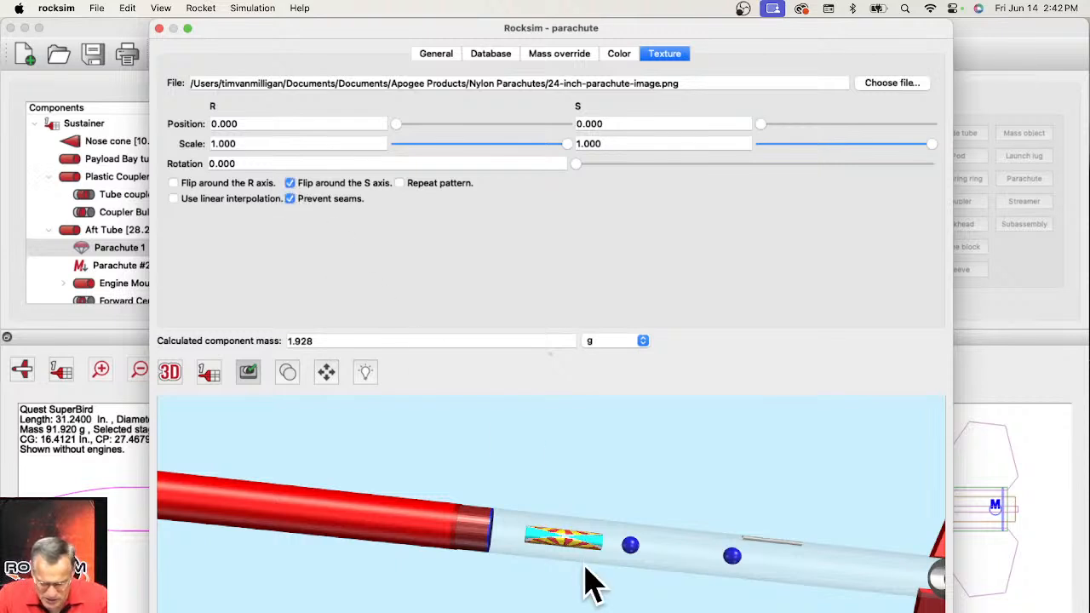
left_click_drag(580, 511, 594, 423)
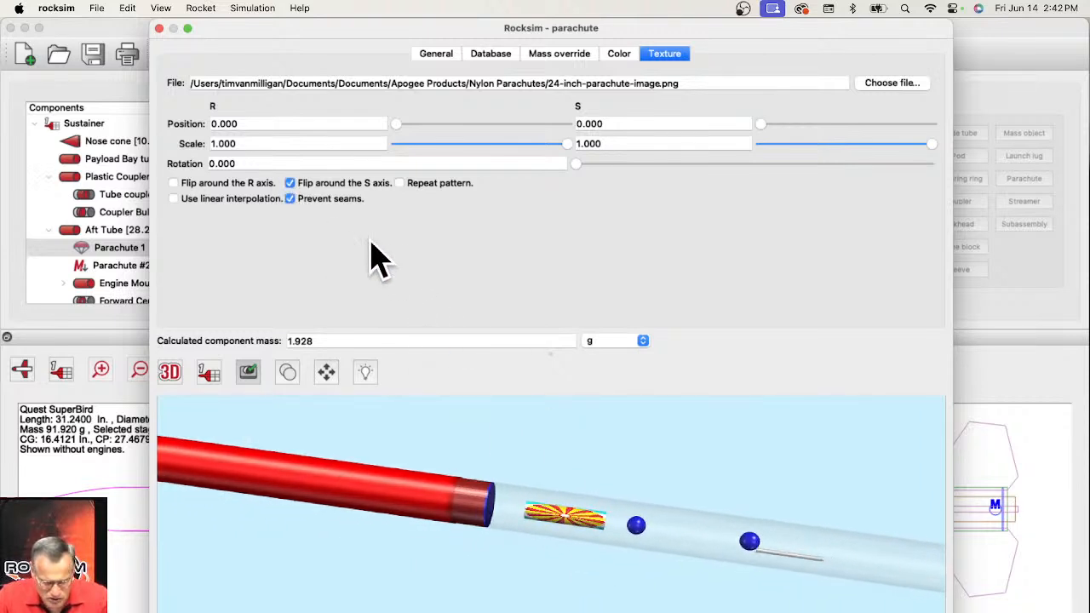
- Remove the S-axis flip and turn off Prevent seams for the parachute texture, checking it from several angles
left_click(289, 183)
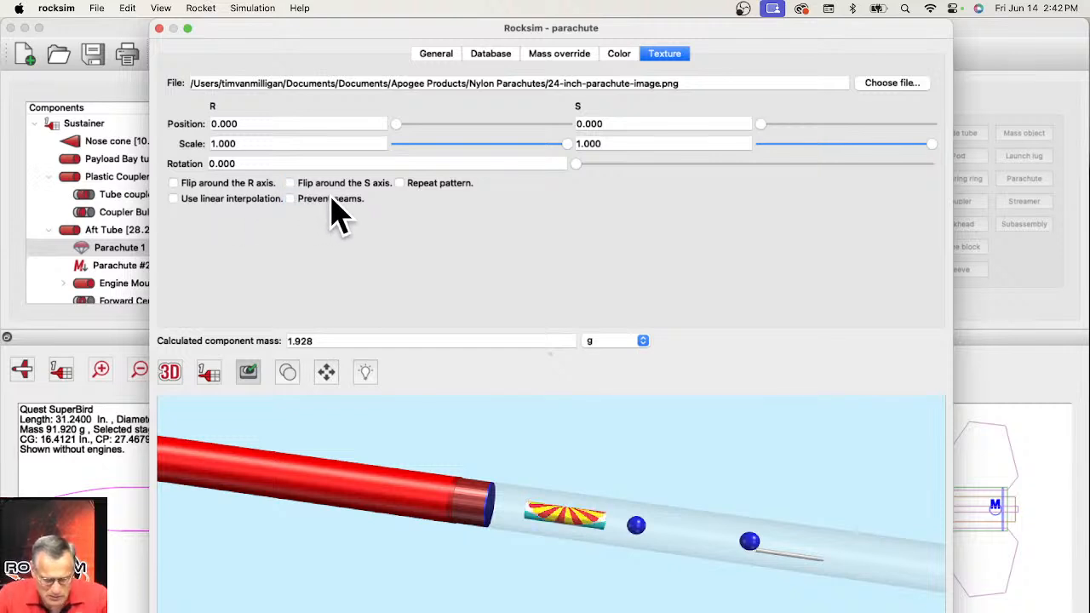
left_click_drag(651, 510, 579, 506)
left_click_drag(572, 417, 511, 535)
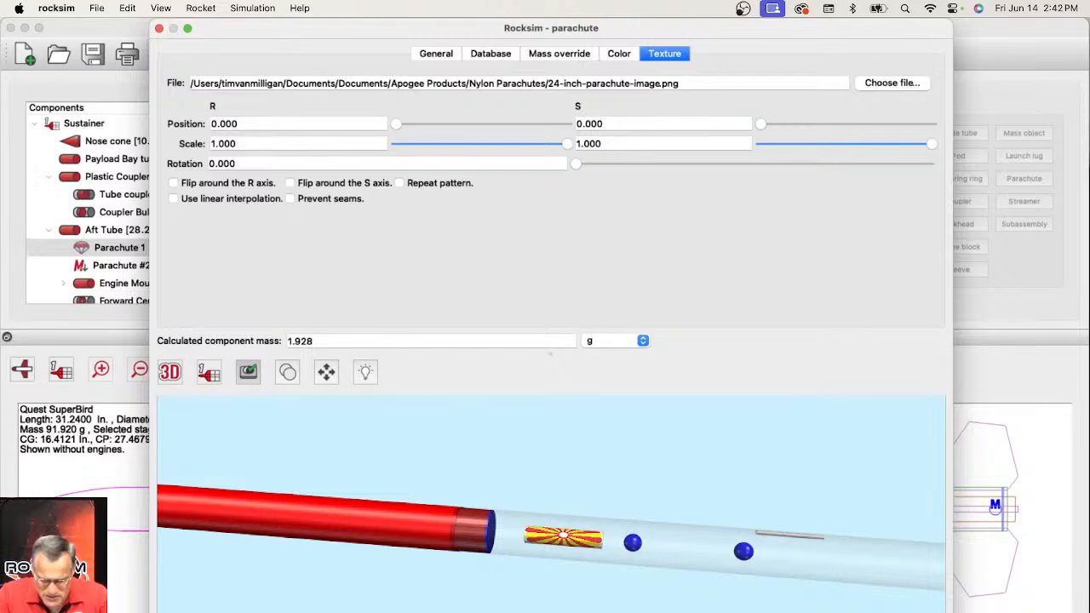
- Accept the parachute's texture settings and show the whole rocket in the 3D view
left_click(589, 611)
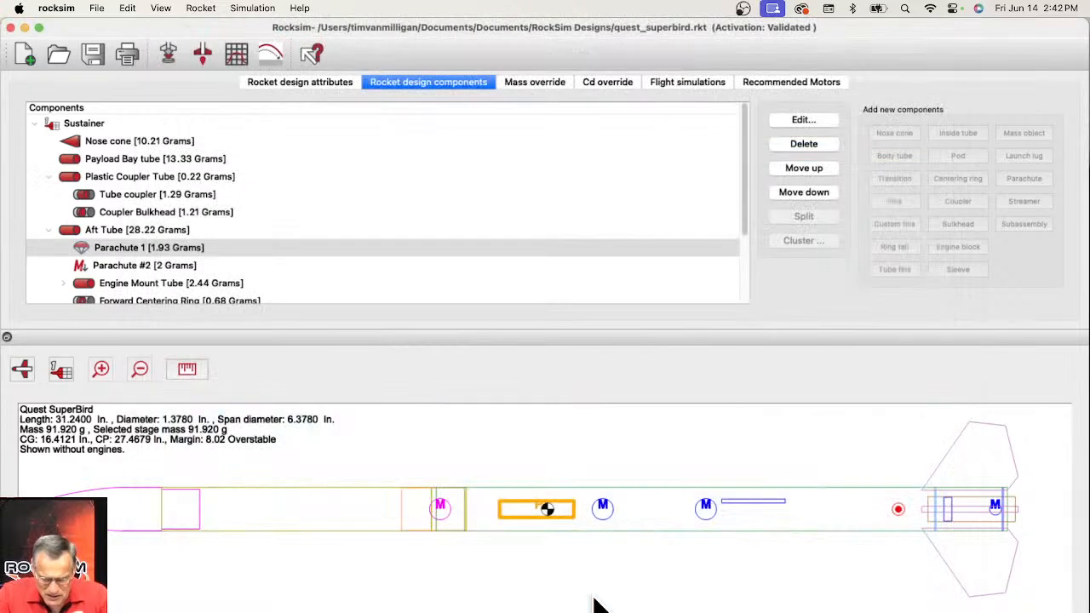
left_click(23, 375)
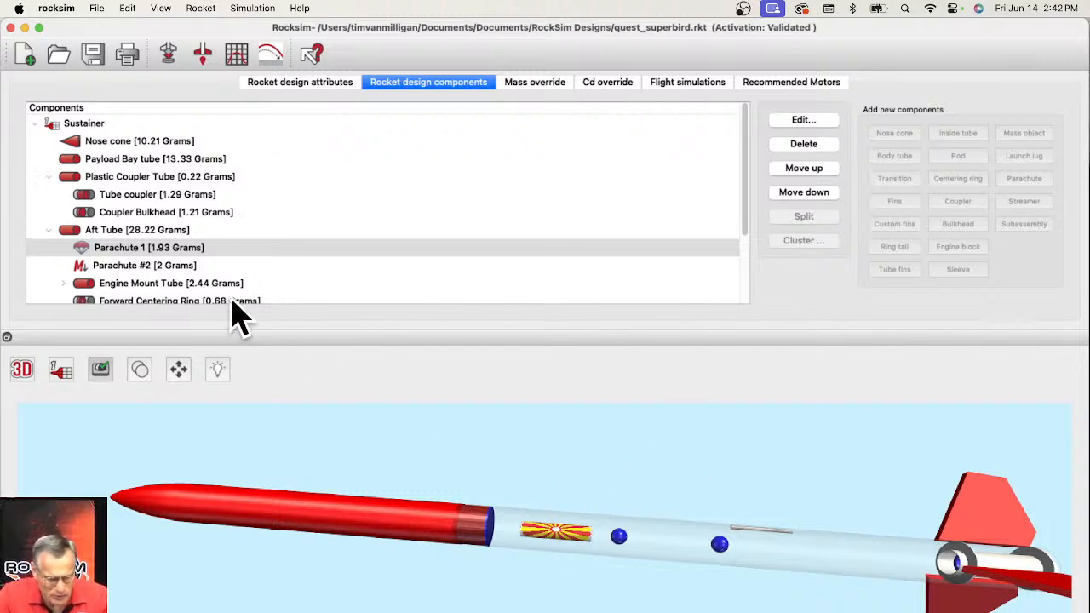
- Make the Aft Tube fully opaque by setting its 3D color opacity to 1.000
left_click(115, 233)
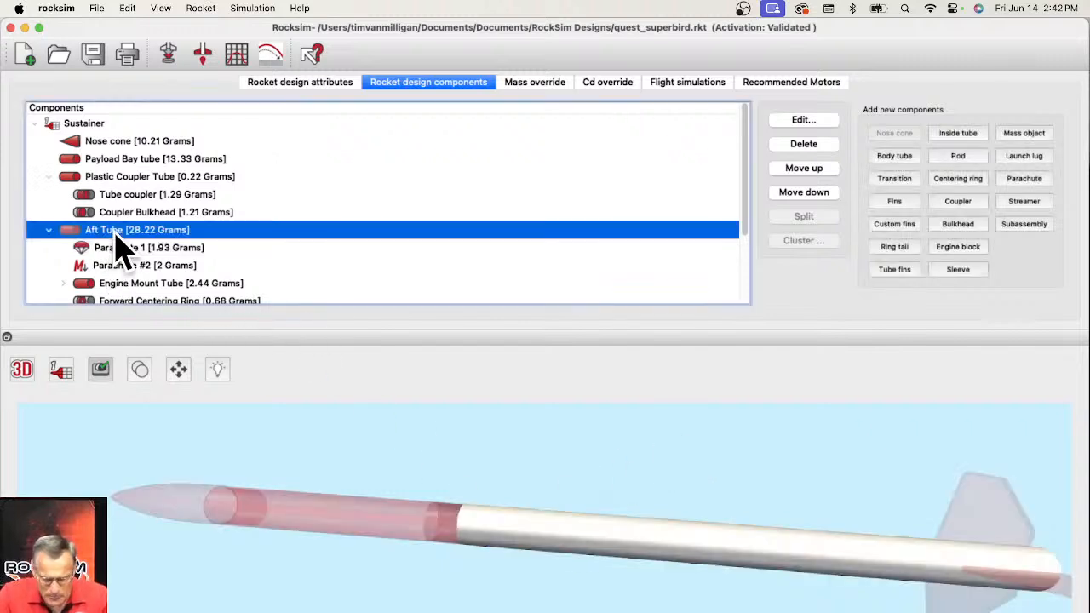
double_click(116, 233)
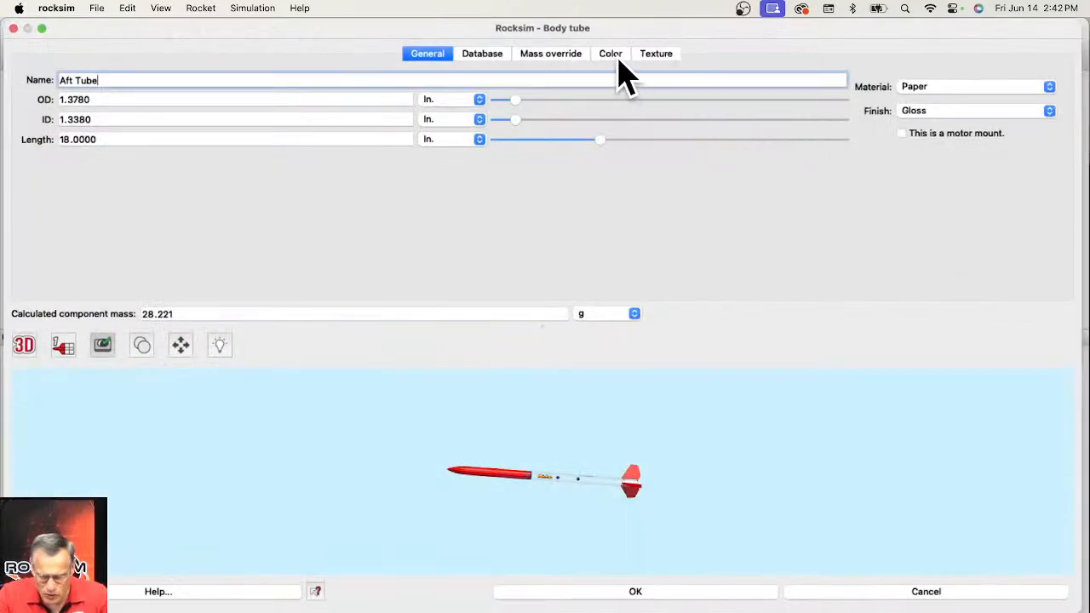
left_click(612, 55)
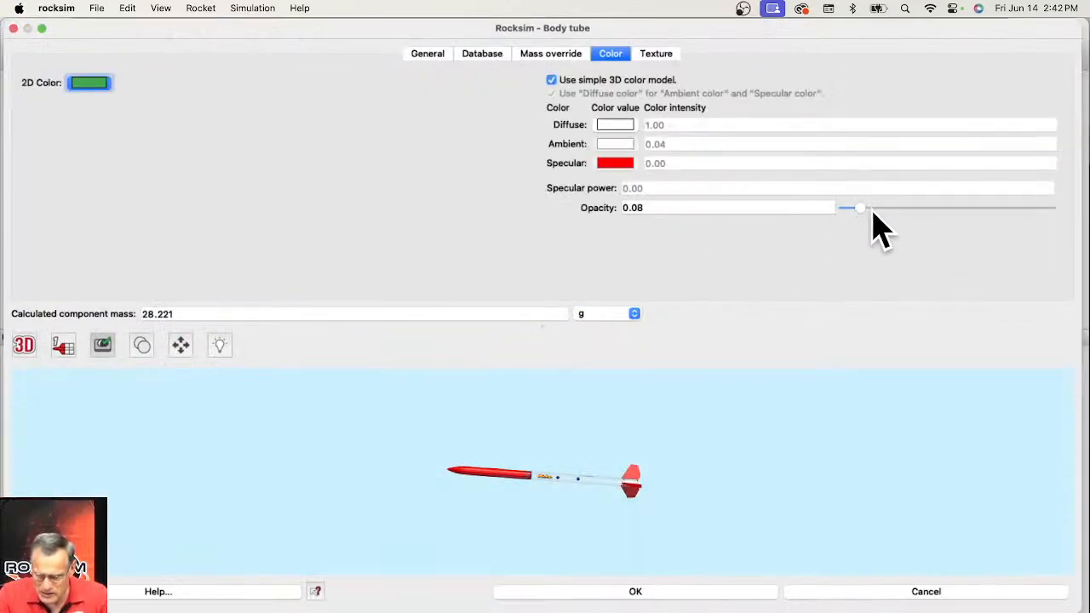
left_click_drag(873, 213, 1056, 214)
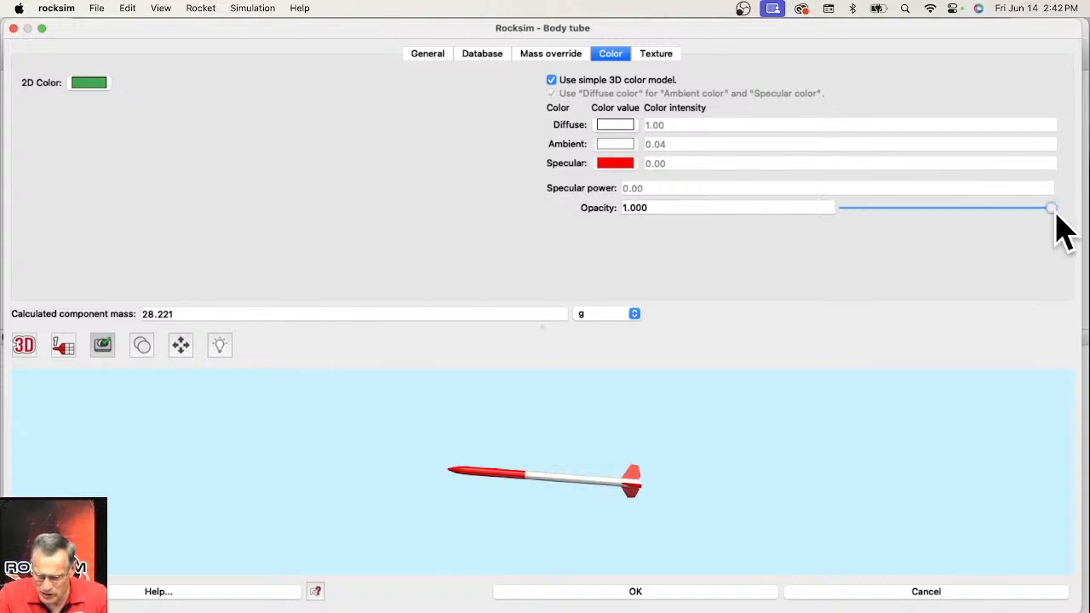
left_click(673, 591)
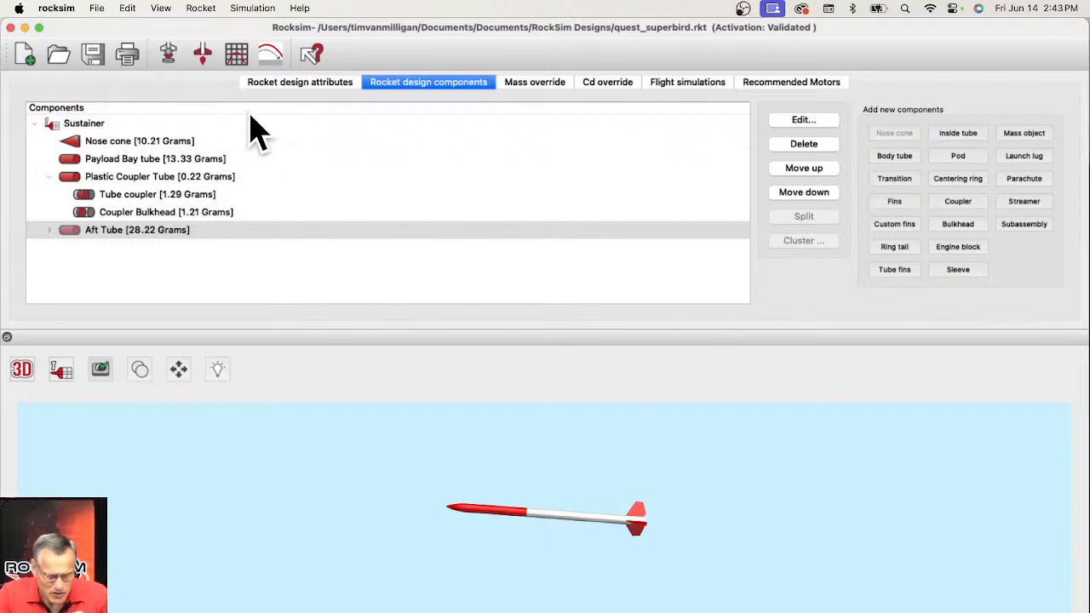
- Load the Aerotech D21 engine with a 7-second ejection delay into the 18 mm engine mount for a simulation
left_click(170, 56)
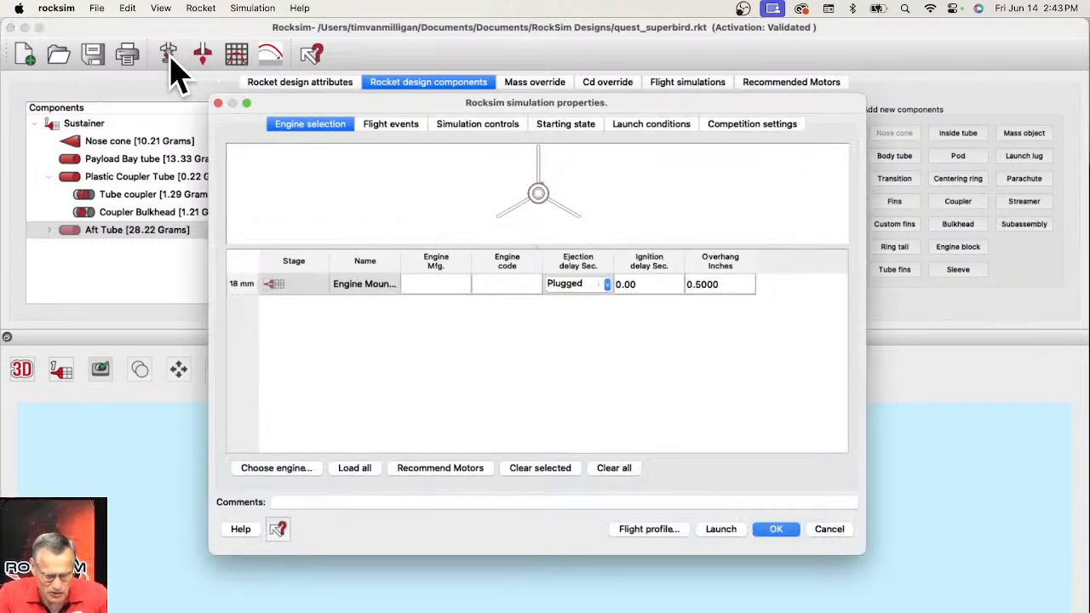
left_click(281, 470)
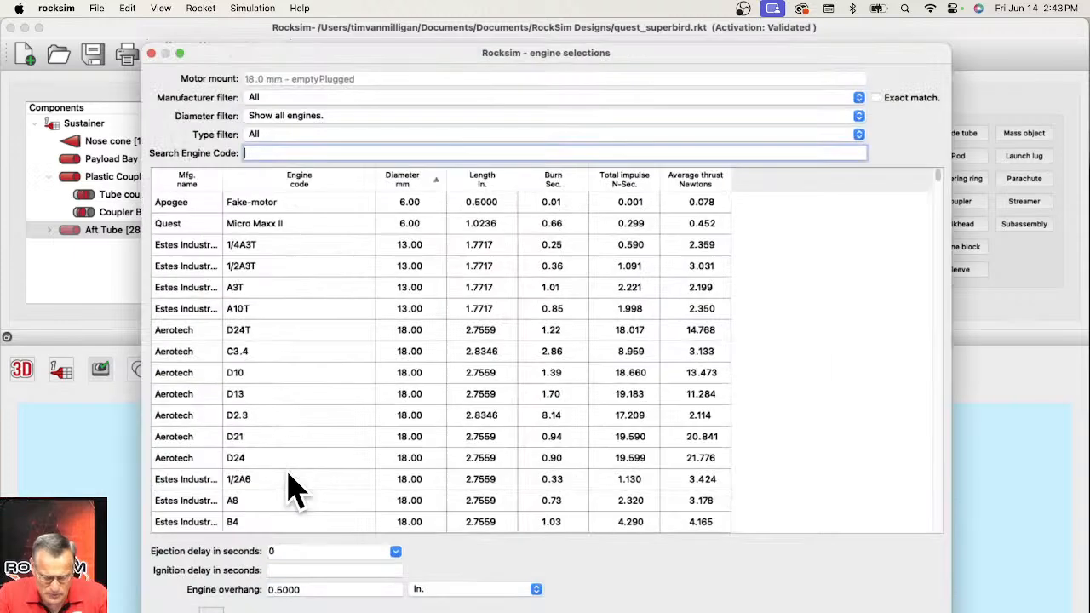
left_click(257, 441)
left_click(390, 552)
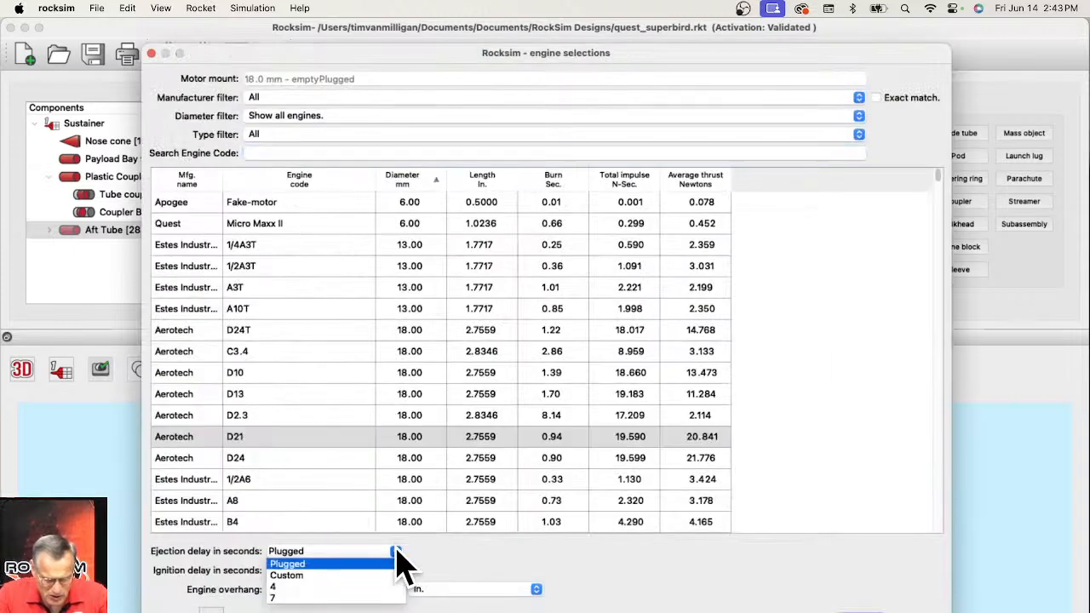
left_click(320, 597)
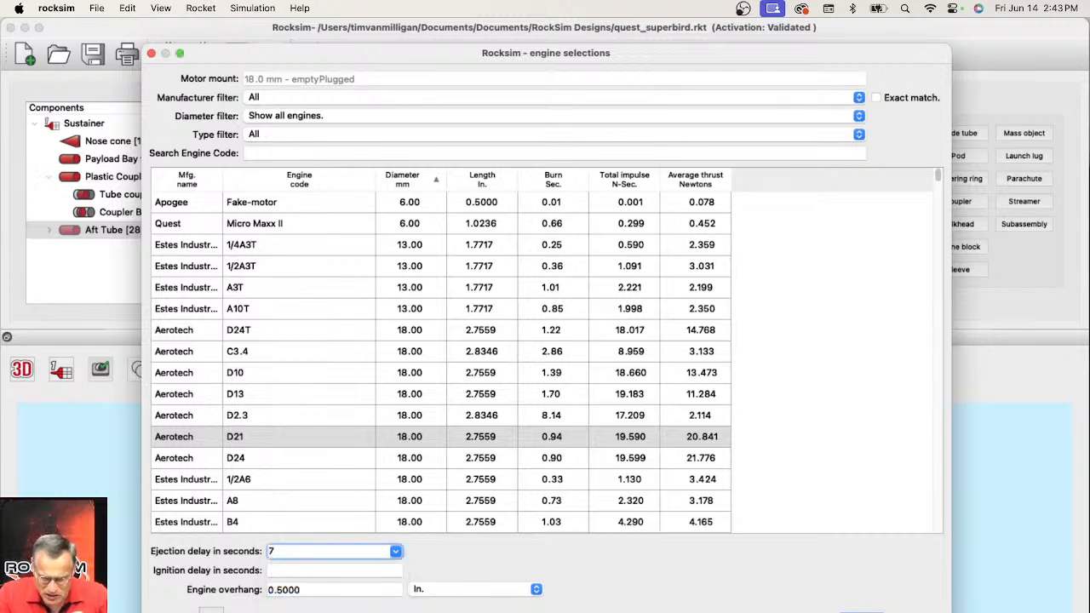
left_click(861, 611)
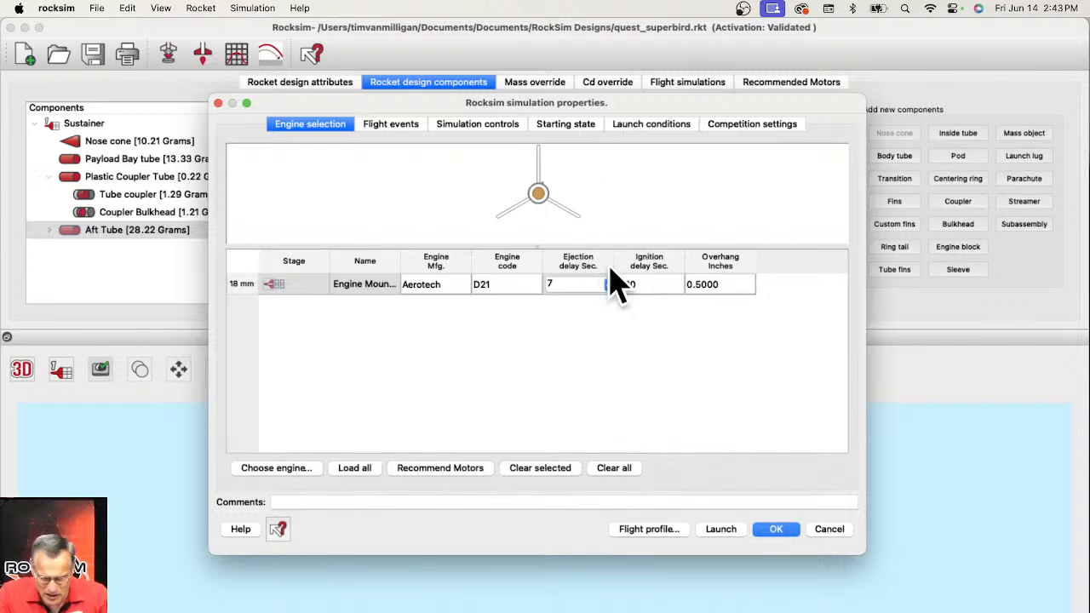
- Display the 2D flight profile and set its animation images to use the current rocket design, with the file prefix Superbird
left_click(671, 529)
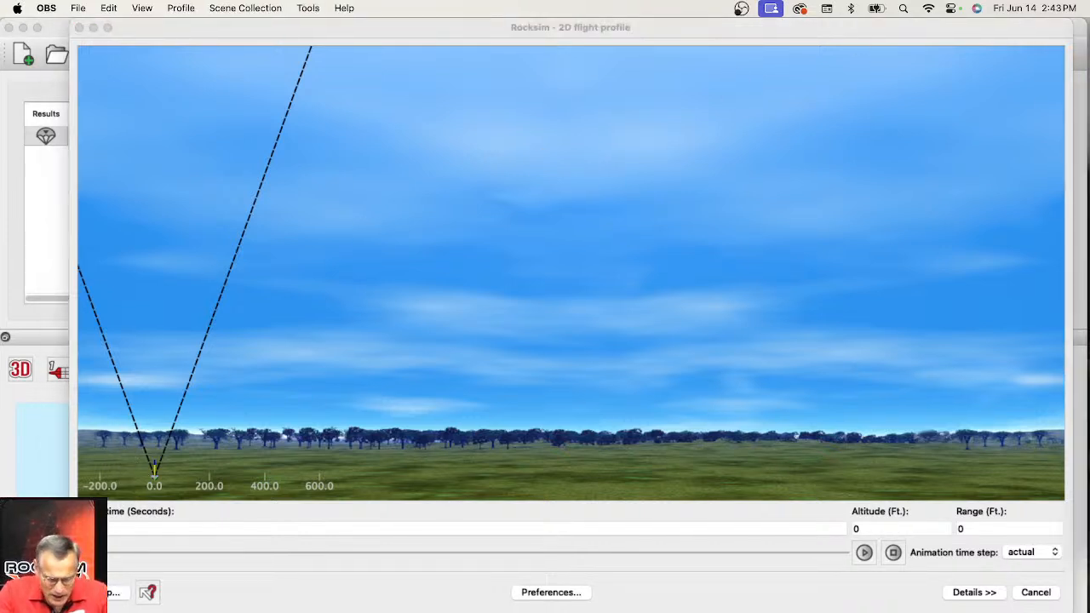
left_click(568, 598)
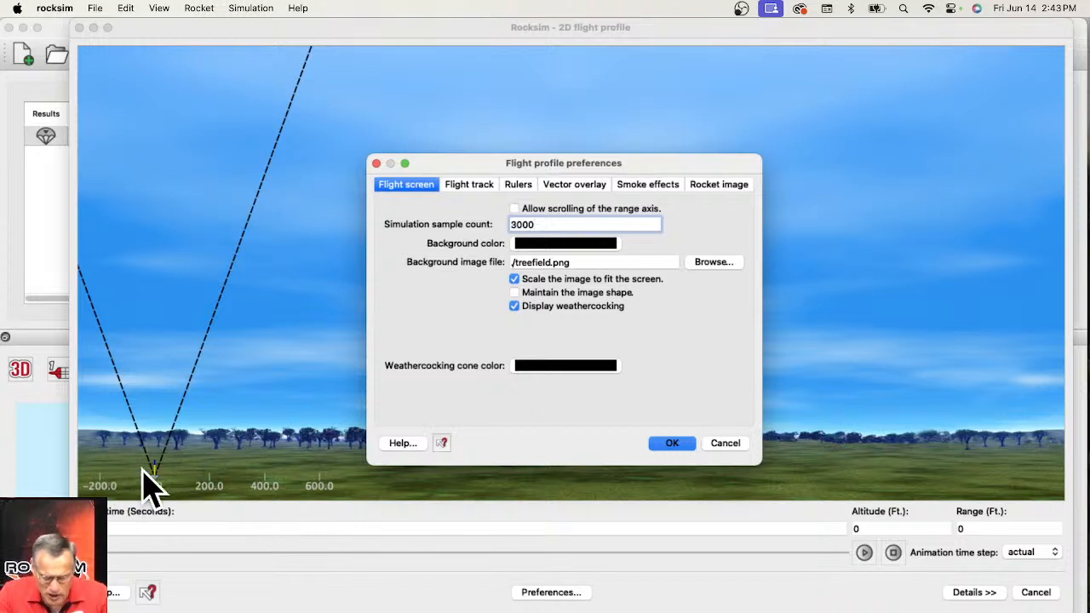
left_click(725, 186)
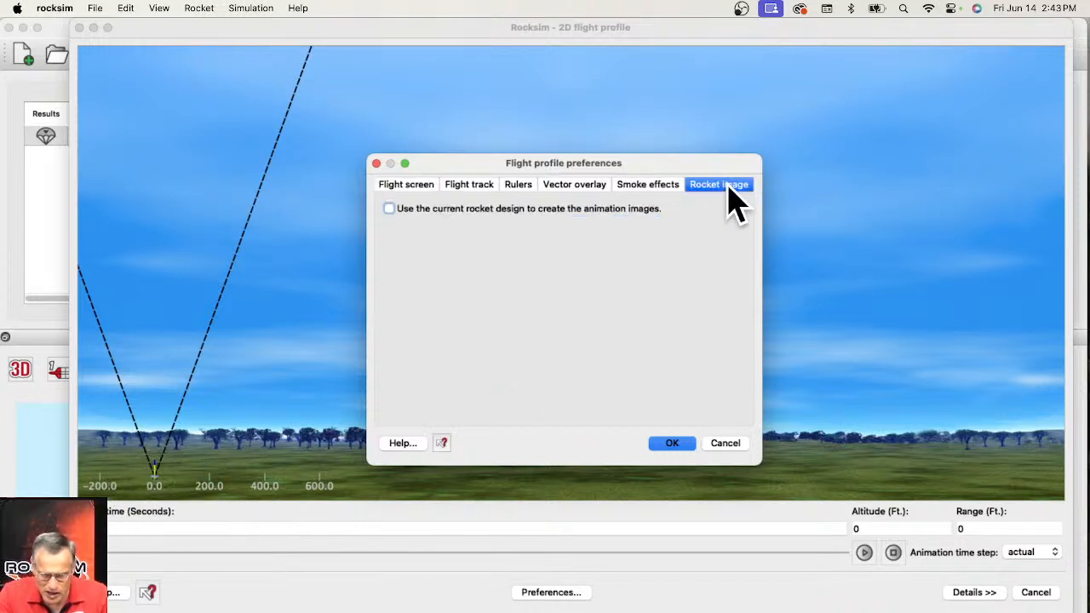
left_click(389, 209)
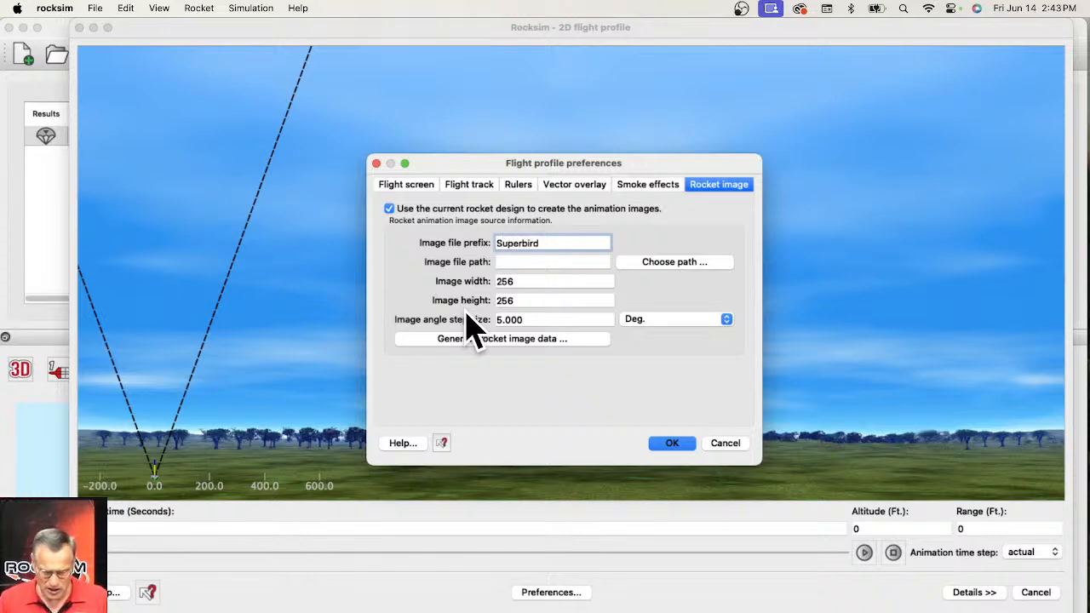
- Create a superbird-sprites folder inside RockSim Designs and use it as the rocket image file path
left_click(640, 264)
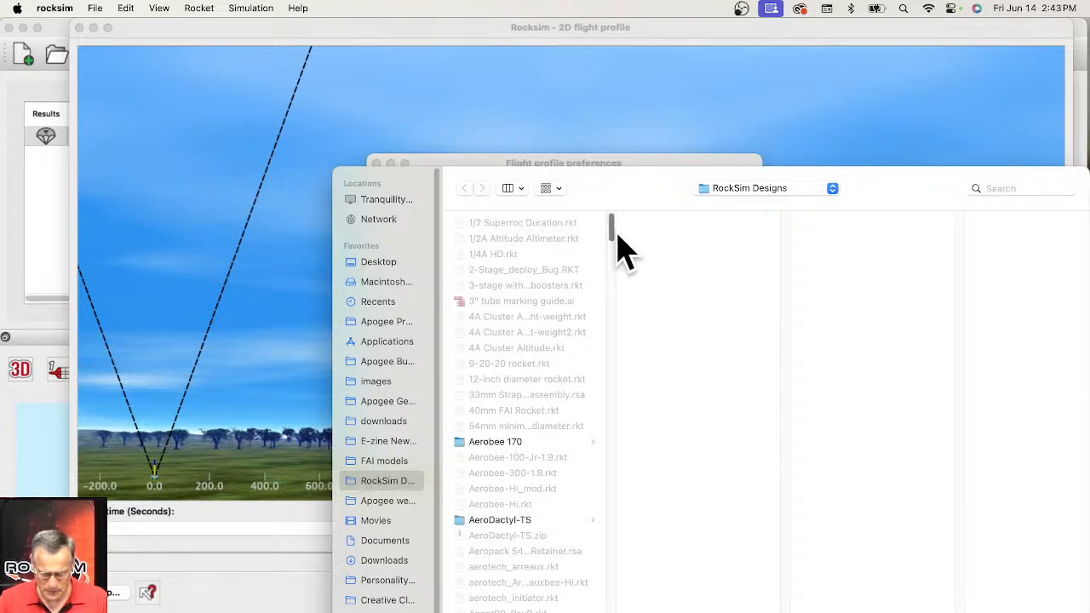
left_click(490, 611)
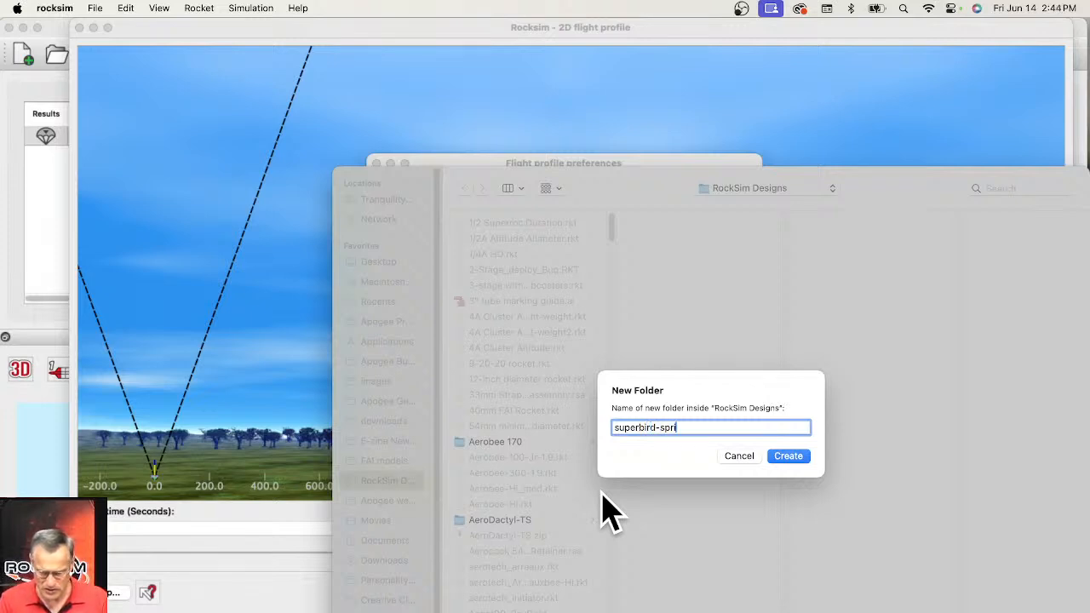
left_click(790, 455)
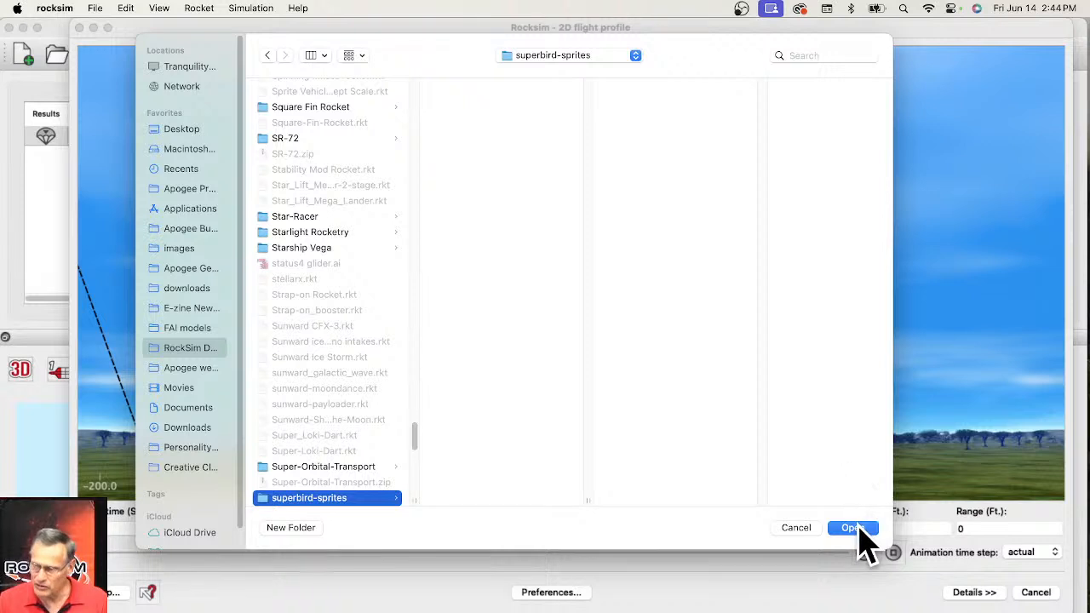
left_click(853, 528)
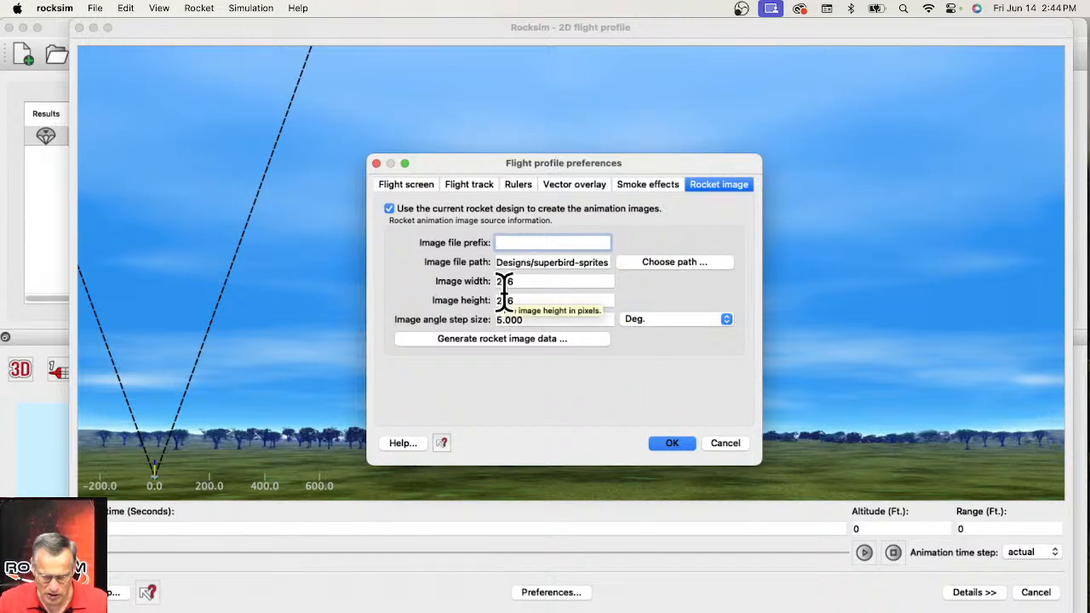
left_click(676, 445)
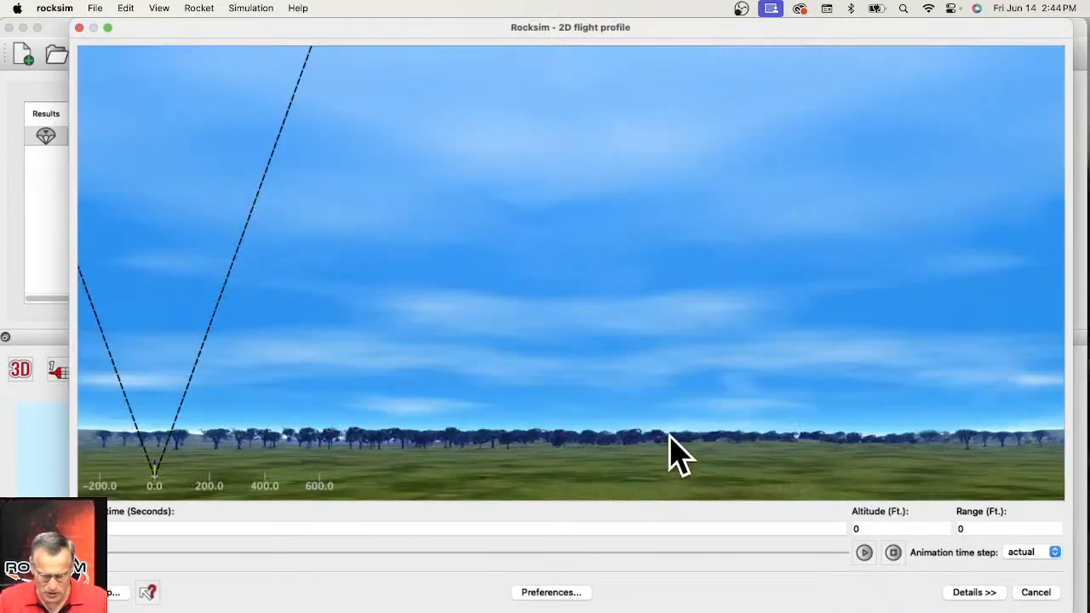
- Set the image file prefix to superbird and generate the rocket image data for the flight profile animation
left_click(566, 595)
left_click(718, 185)
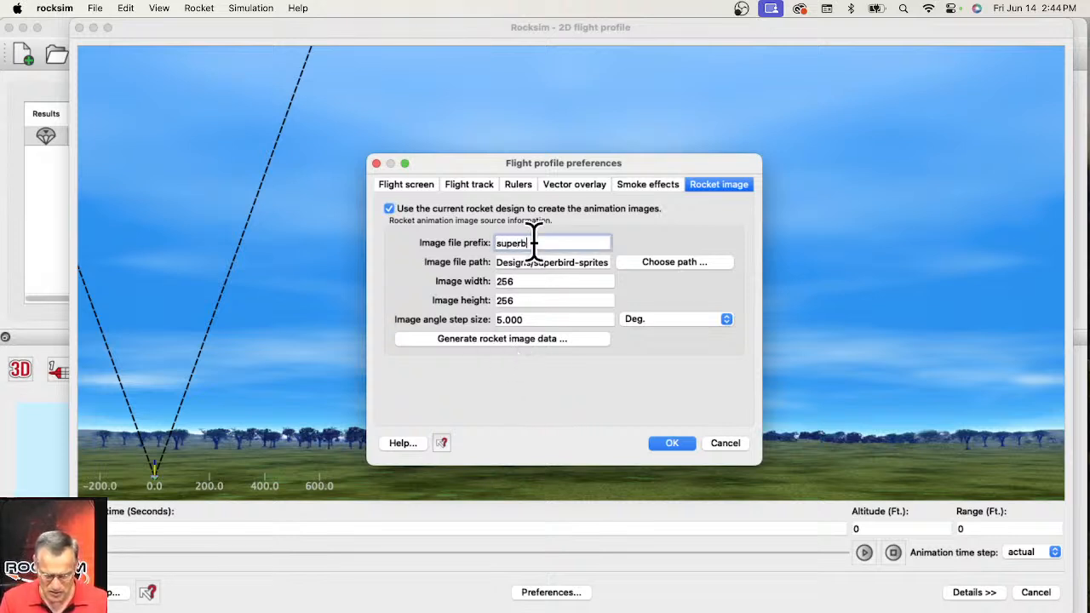
left_click(534, 339)
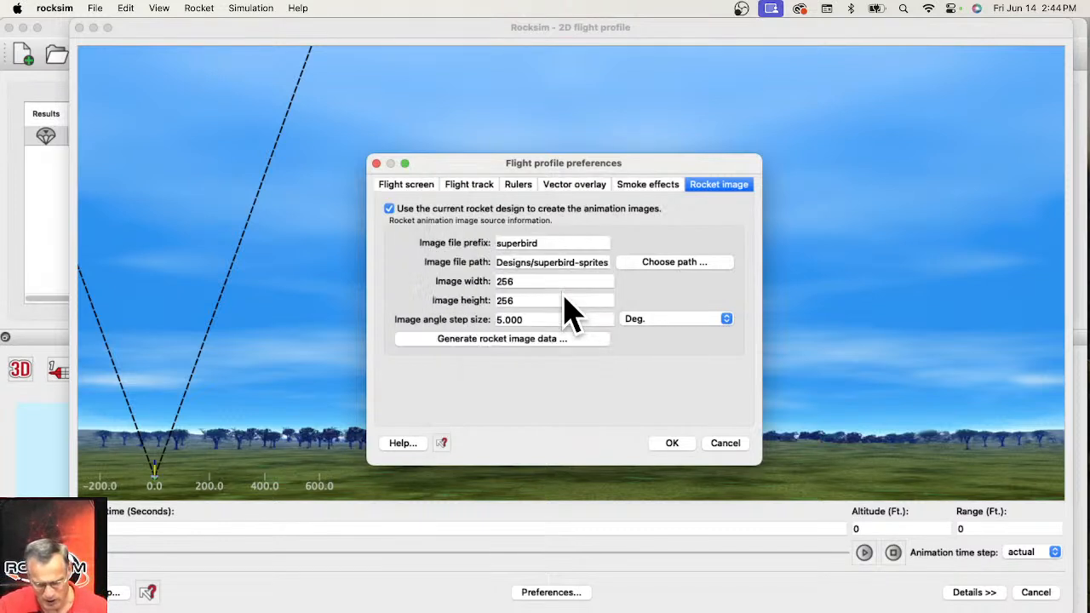
left_click(672, 443)
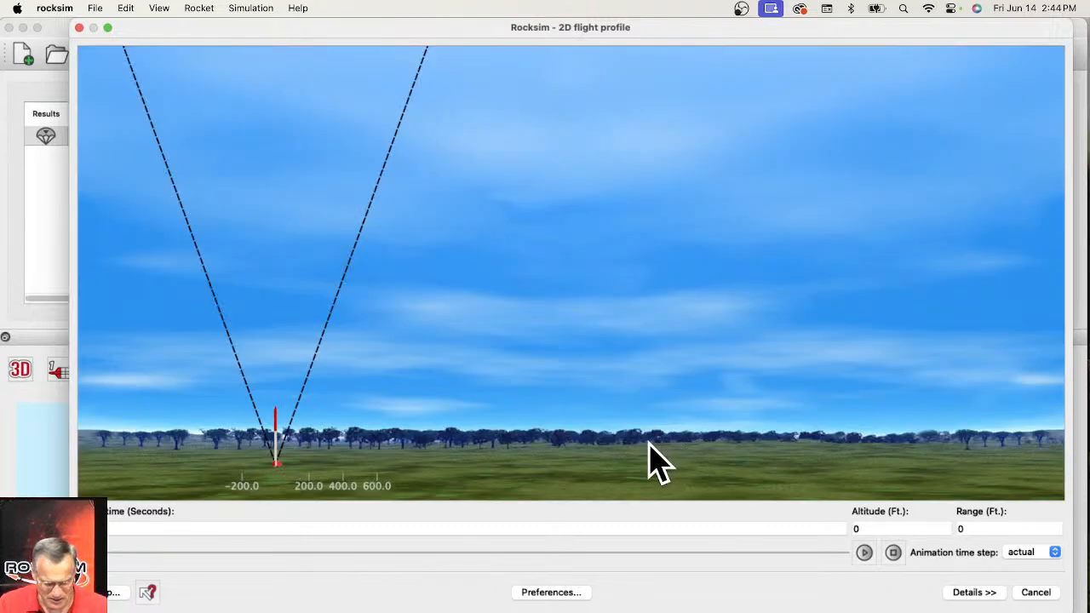
- Play the 2D flight animation, stop it under parachute, advance through the descent, and close the flight profile
left_click(863, 553)
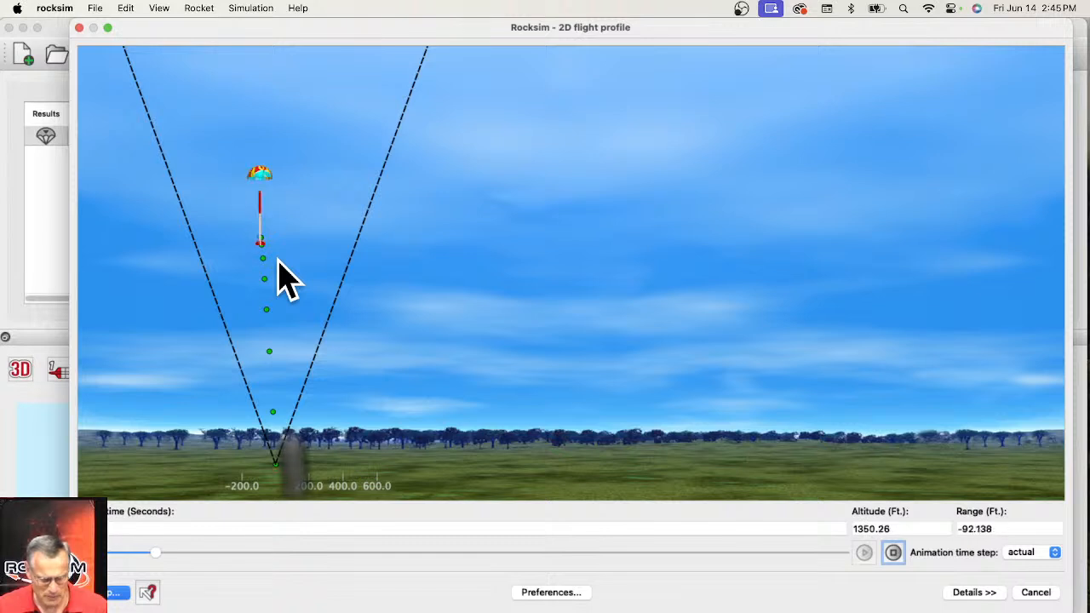
left_click(891, 553)
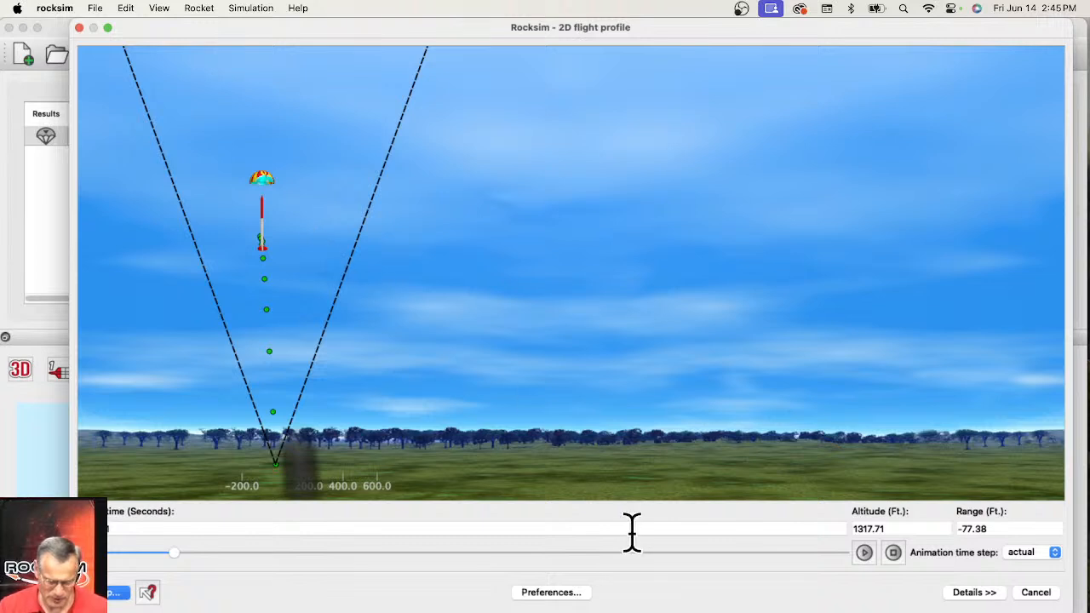
left_click_drag(178, 555, 619, 534)
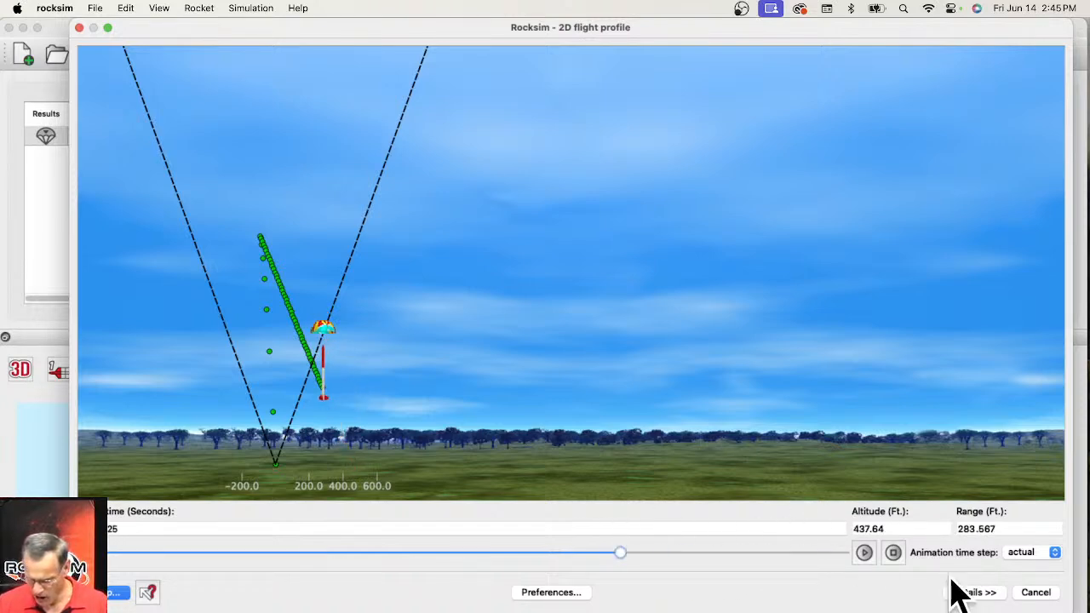
left_click(1042, 593)
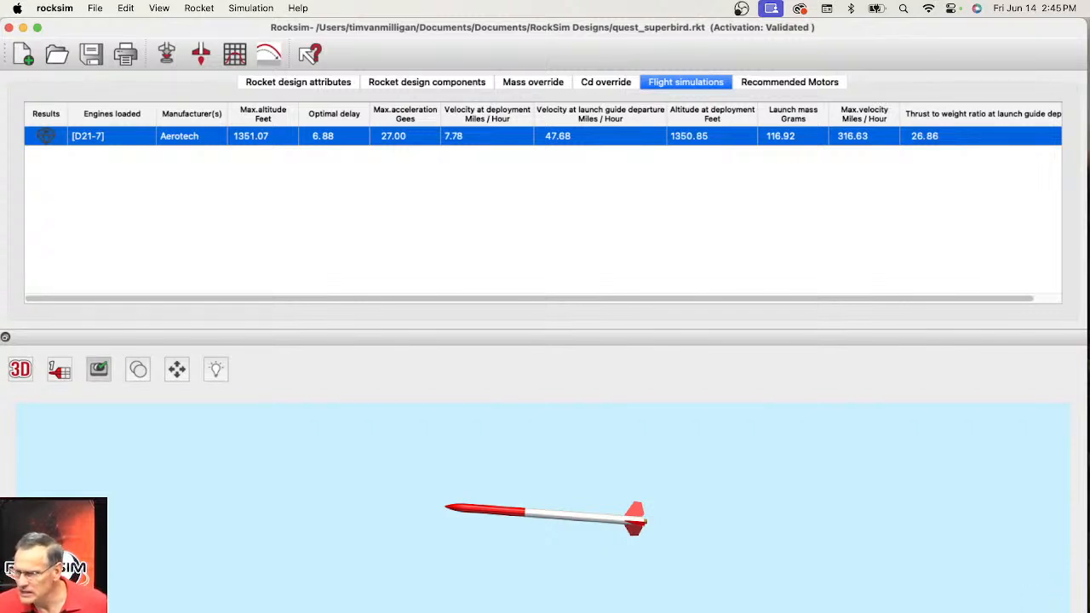
key("super+Tab")
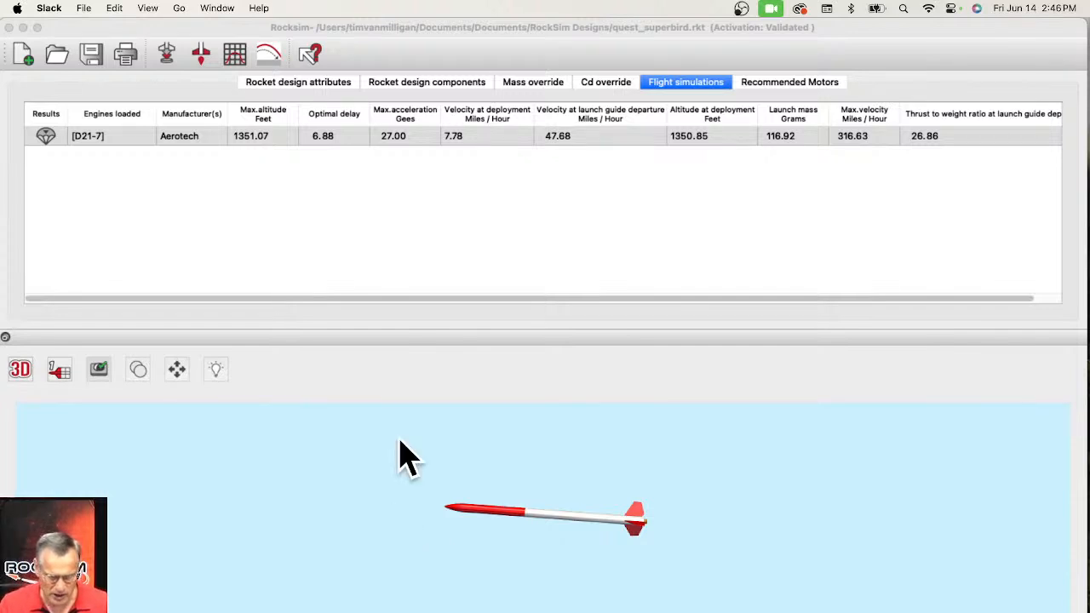
- Begin a plot of the D21-7 simulation and set its data ending point to a flight time of 15
left_click(235, 60)
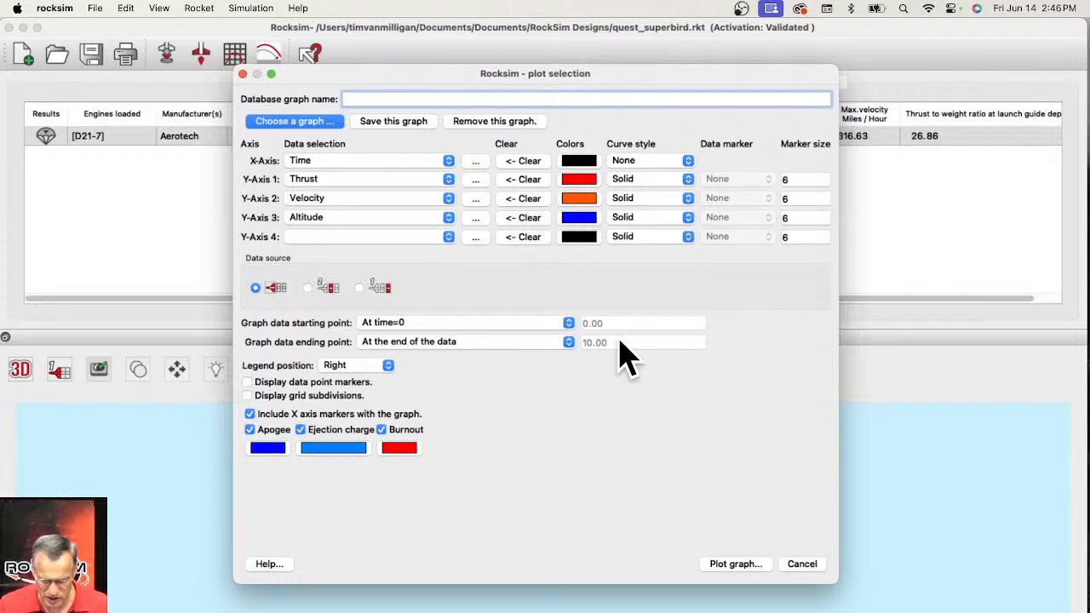
left_click(528, 343)
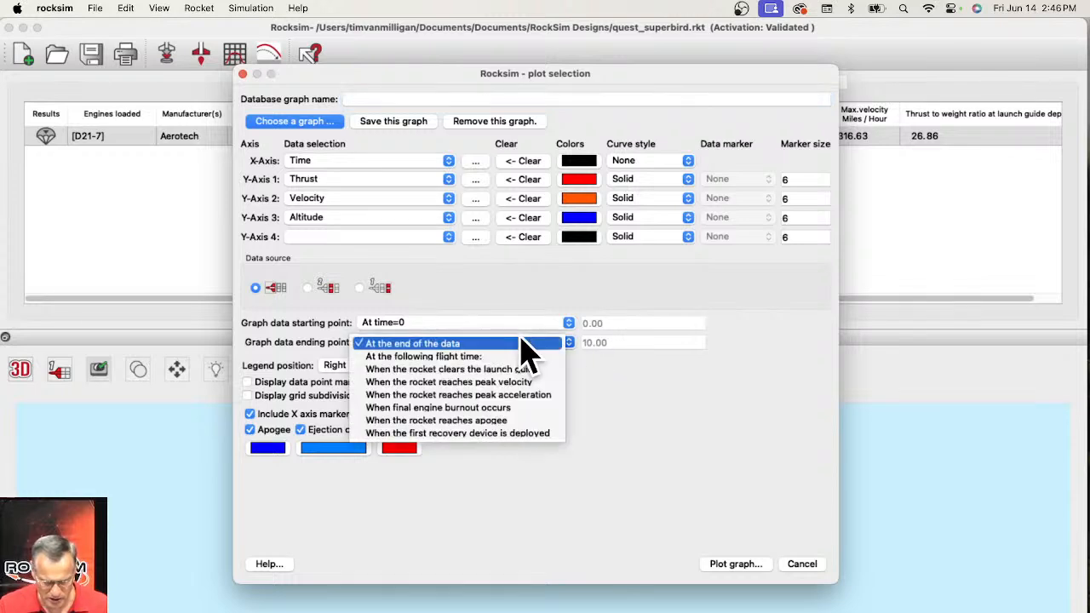
left_click(371, 358)
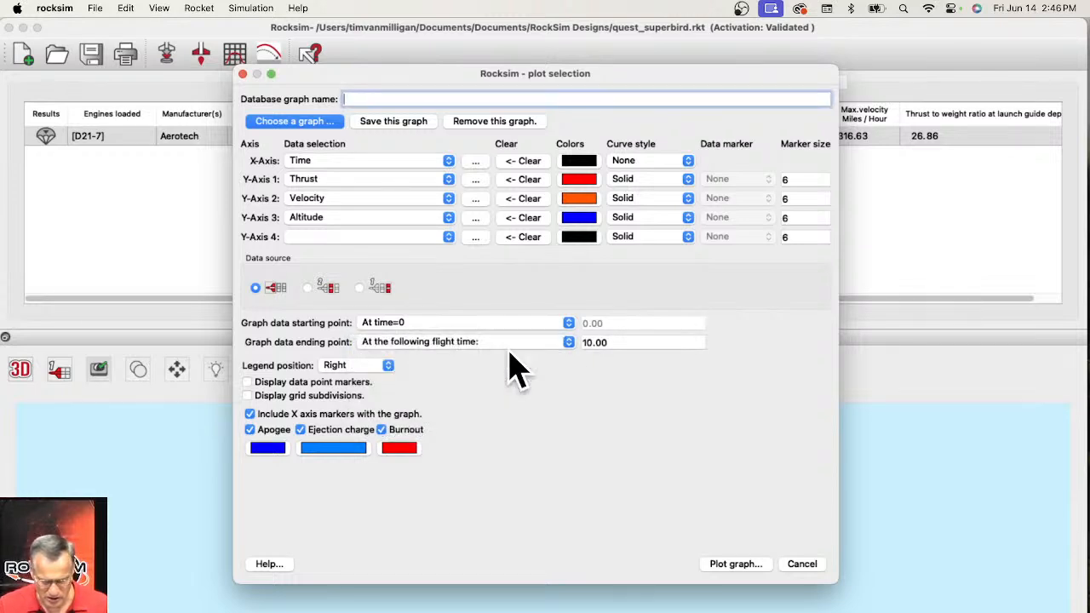
left_click(603, 342)
double_click(587, 342)
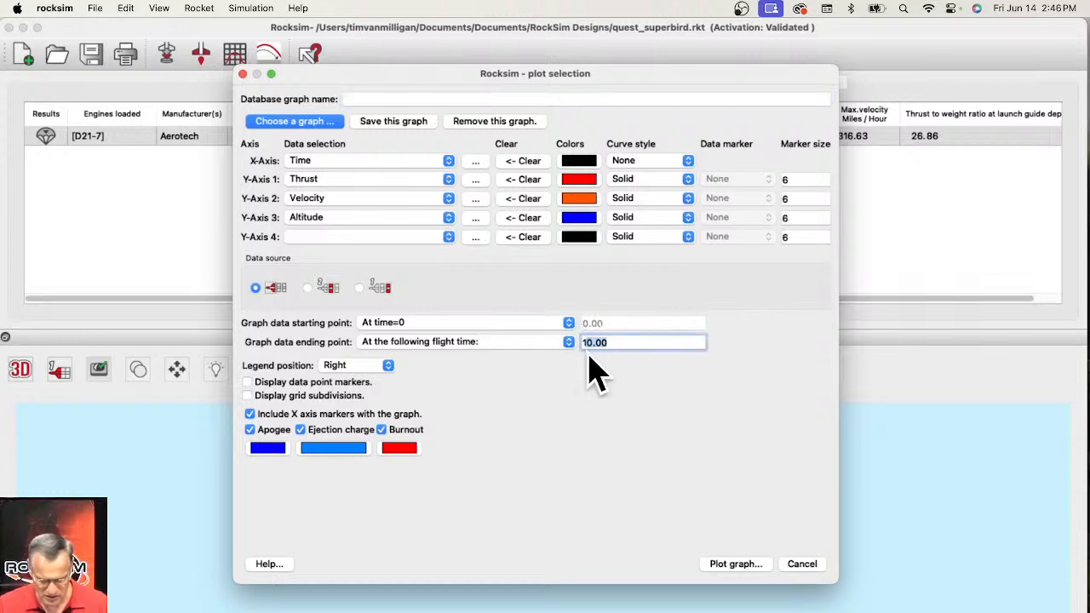
type("15")
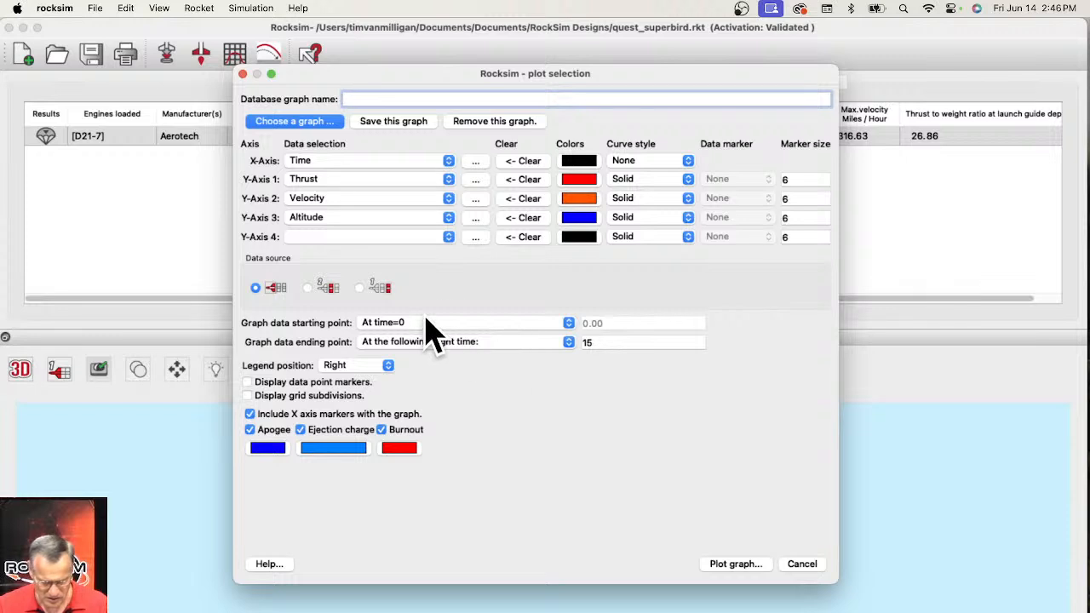
- Set the graph data starting point to a flight time of 1, plot the simulation, and close the resulting plot
left_click(447, 324)
left_click(433, 339)
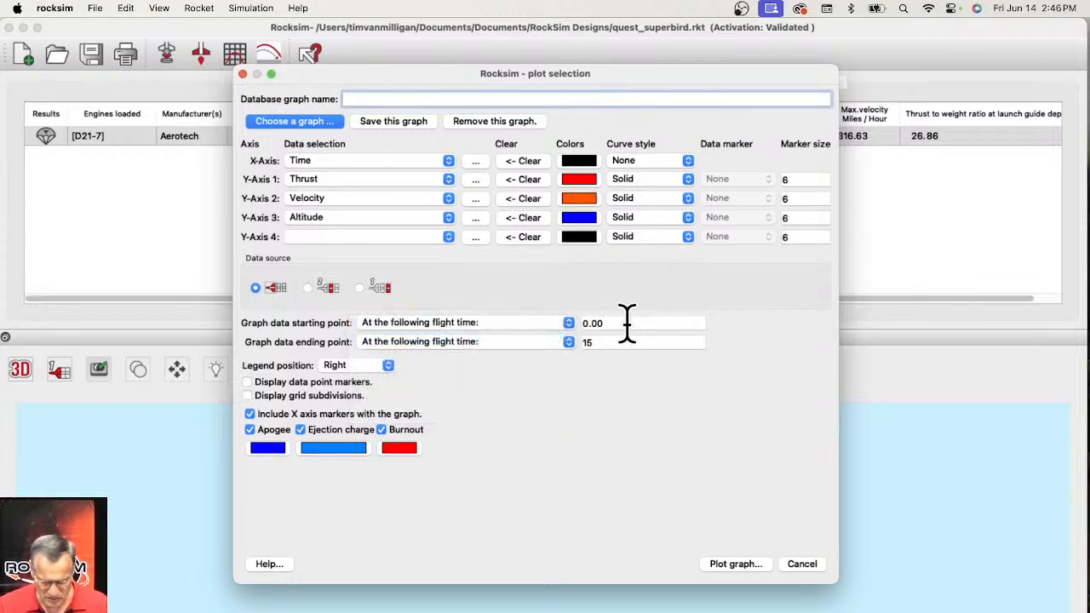
left_click(594, 324)
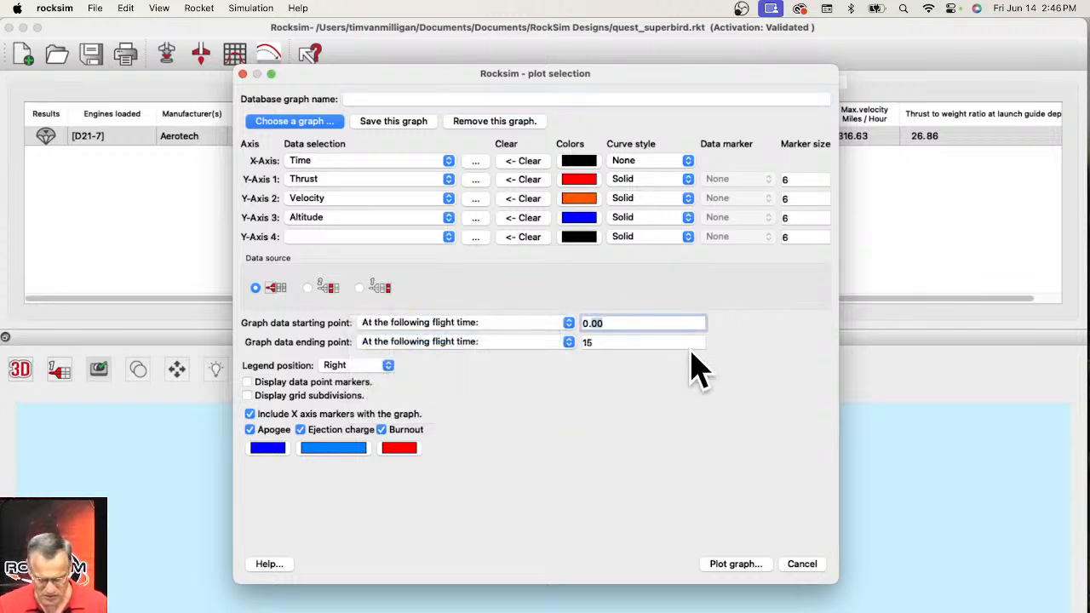
key("BackSpace")
key("BackSpace")
type("3")
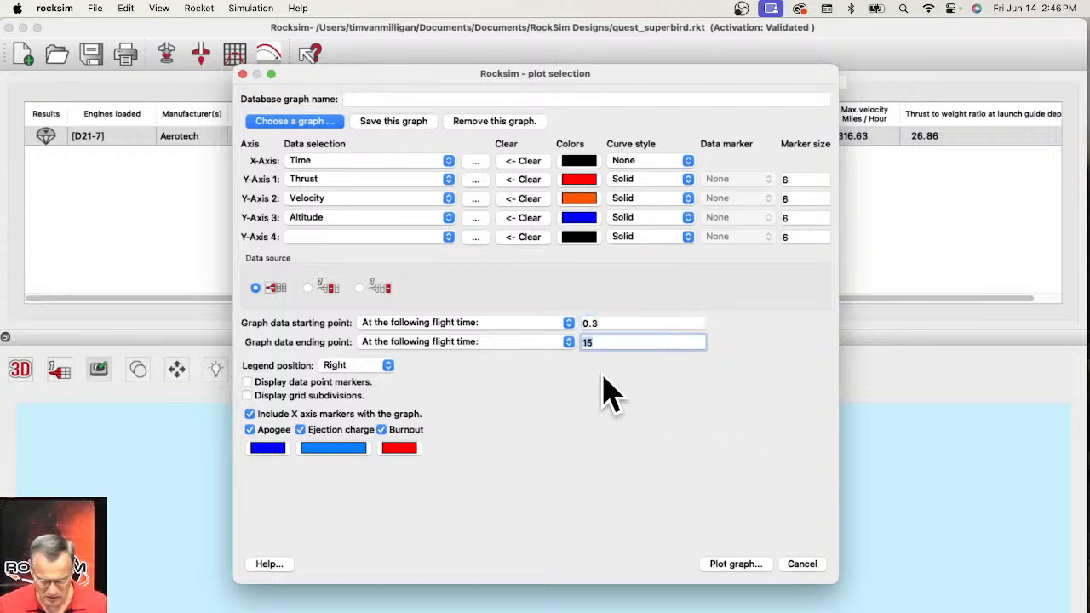
left_click_drag(604, 323, 549, 327)
type("1")
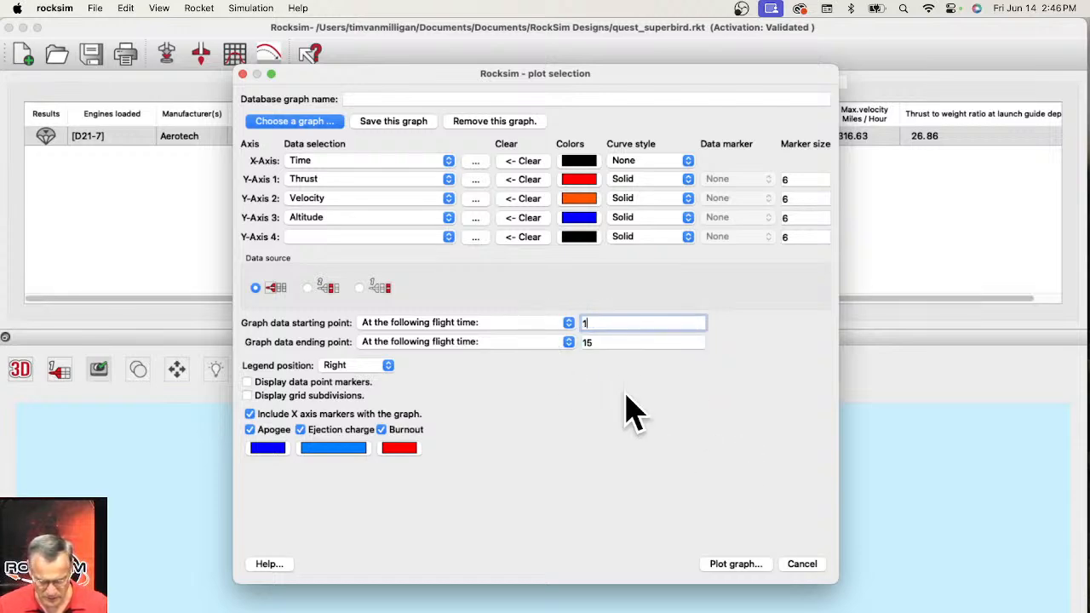
key("Tab")
left_click(751, 562)
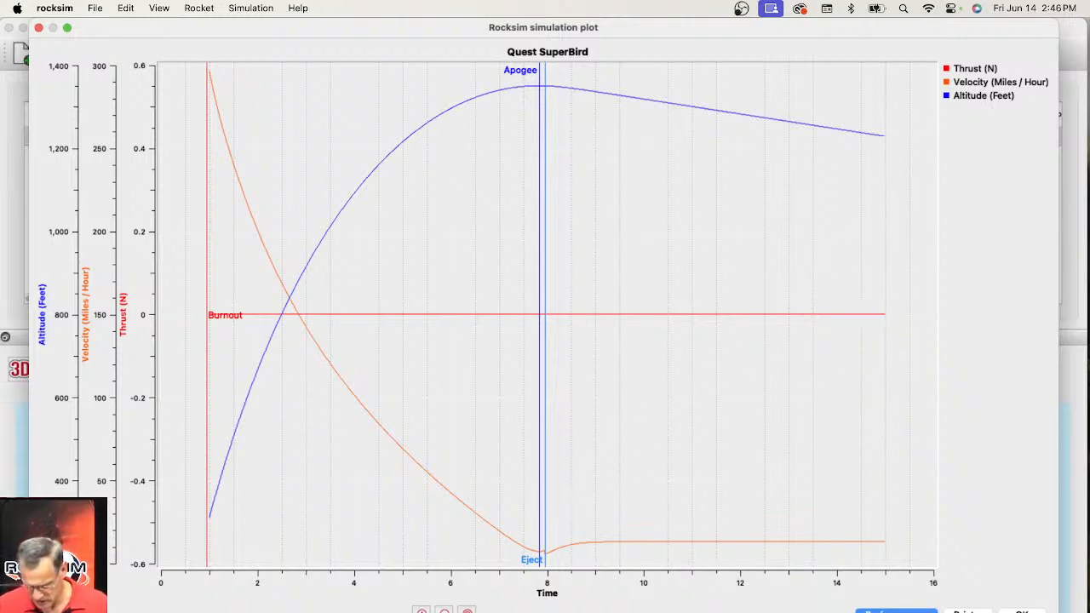
left_click(1021, 612)
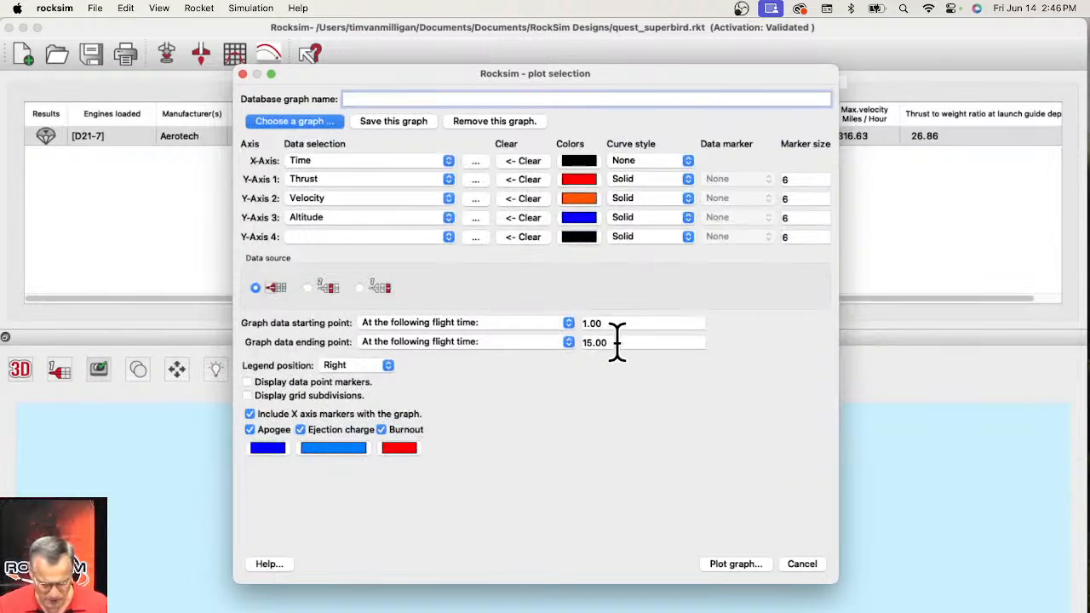
- Try the graph ending point options for end of the data, peak acceleration, and clearing the launch guide
left_click(562, 343)
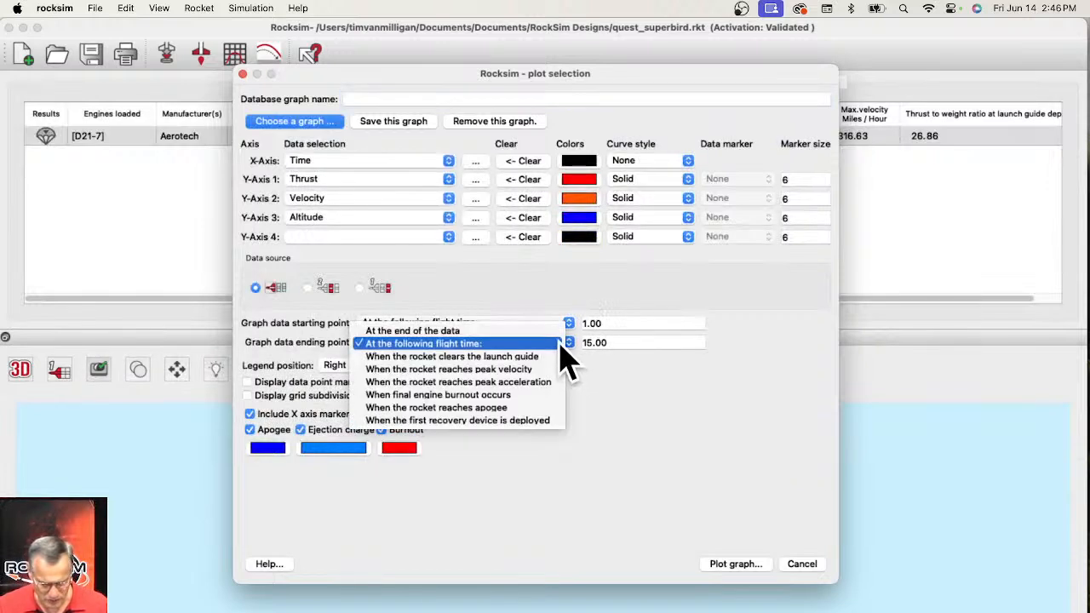
left_click(559, 331)
left_click(533, 341)
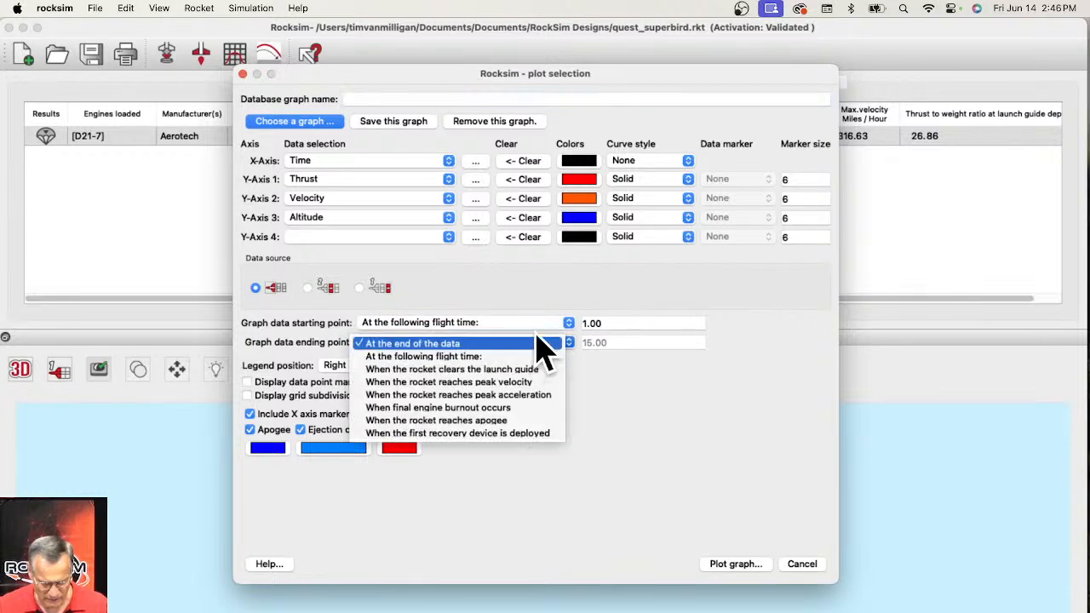
left_click(529, 341)
left_click(531, 343)
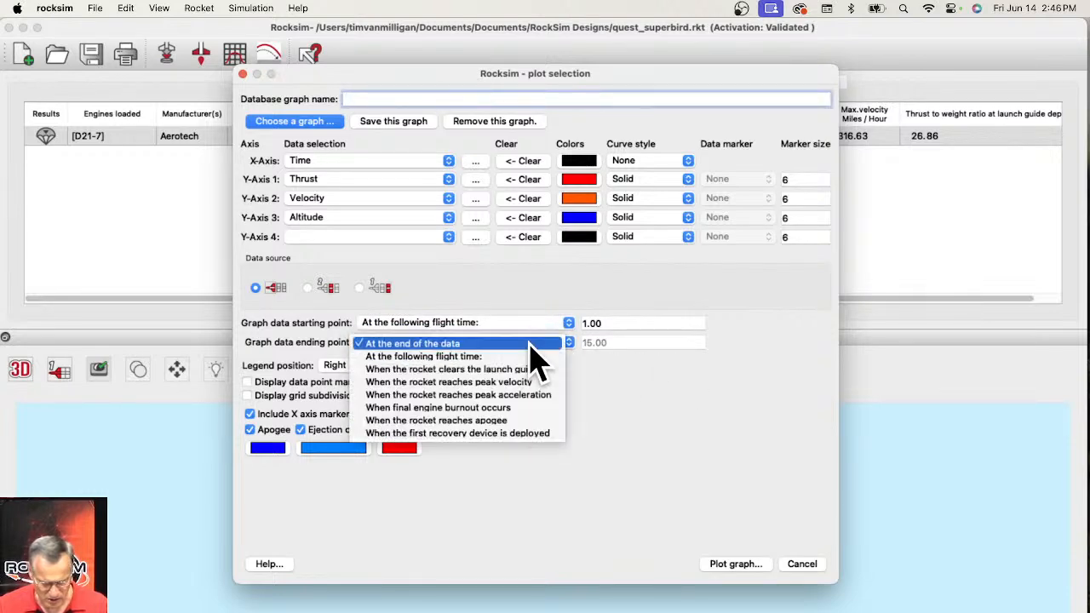
left_click(488, 396)
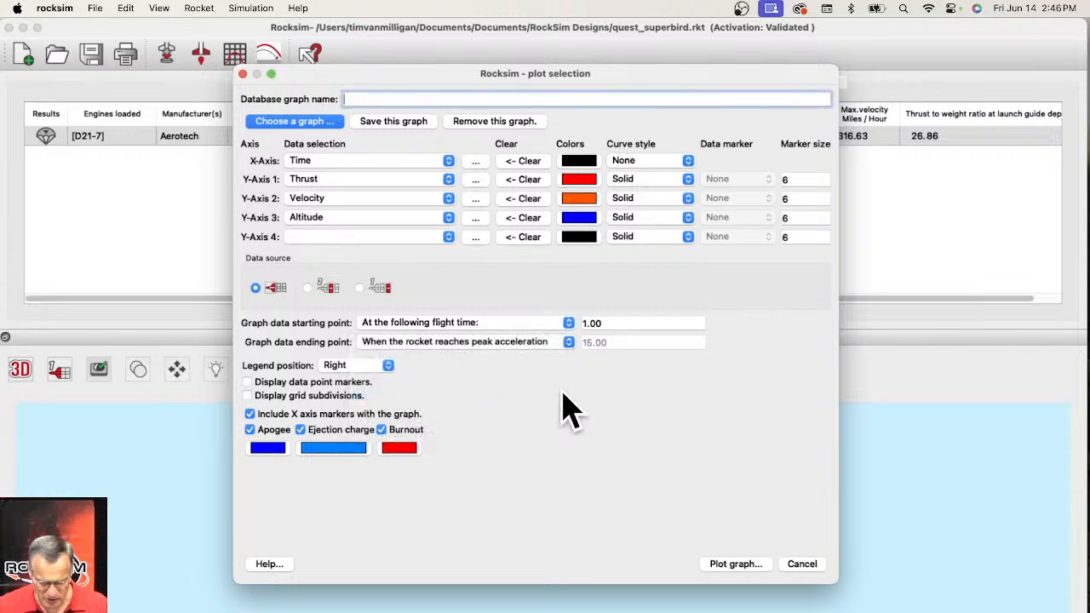
left_click(569, 343)
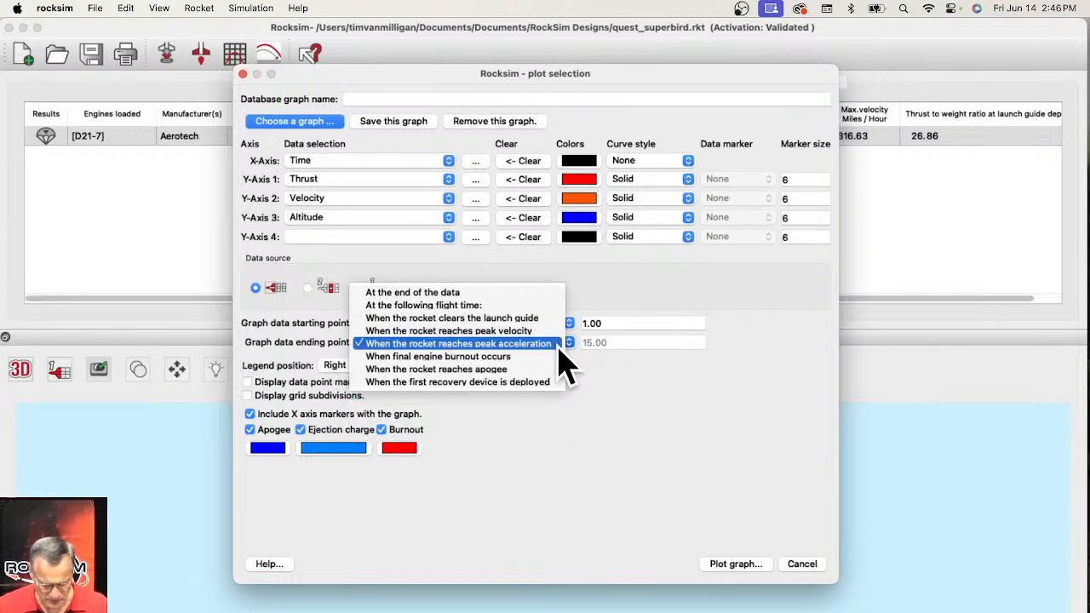
left_click(509, 324)
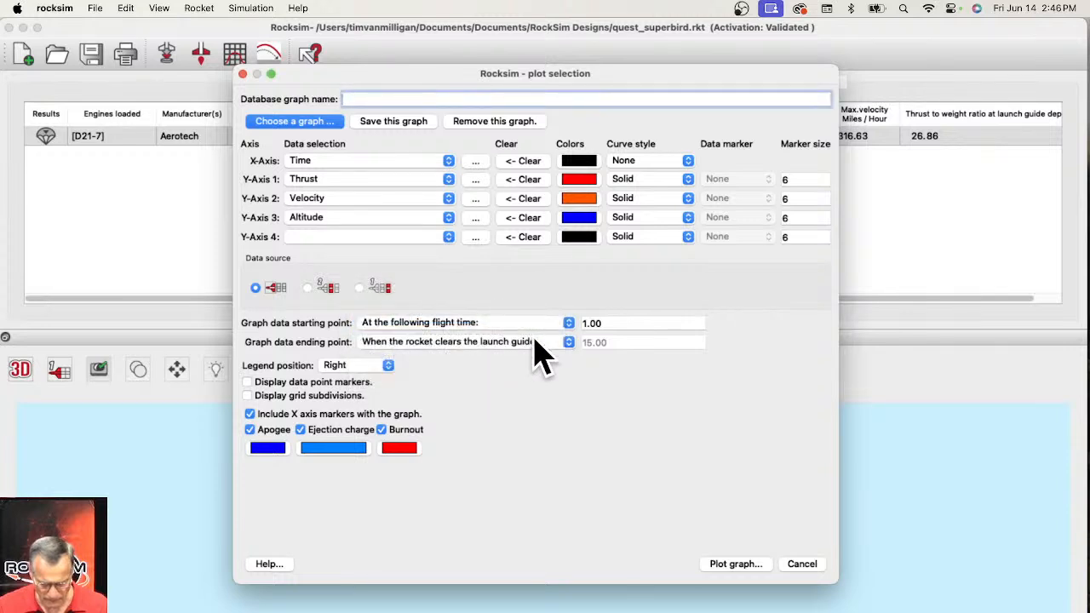
- Cancel the plot selection without plotting and return to the flight simulations list
right_click(607, 322)
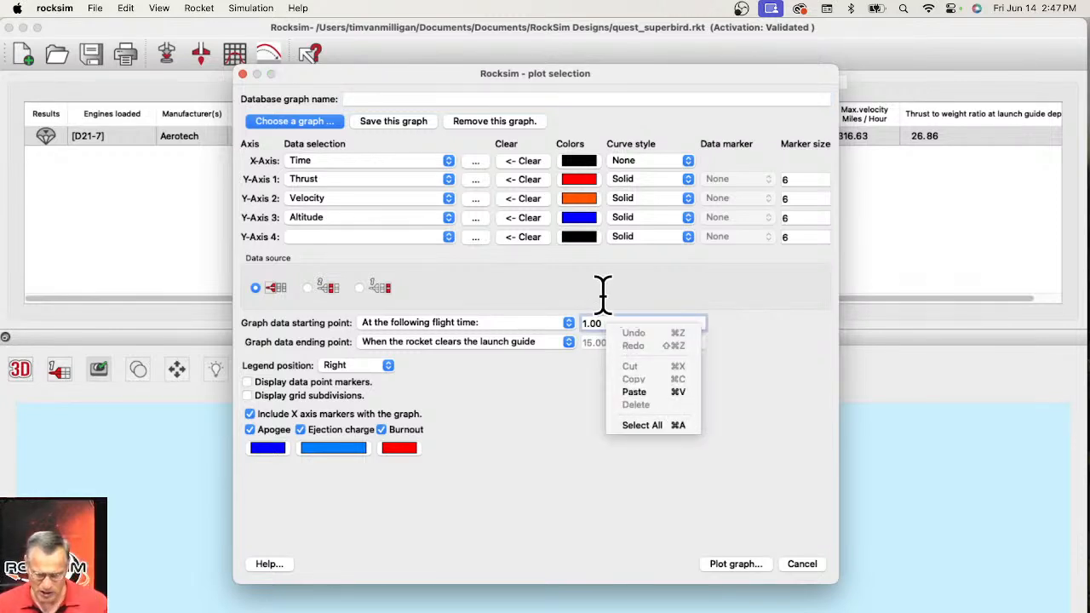
left_click(603, 295)
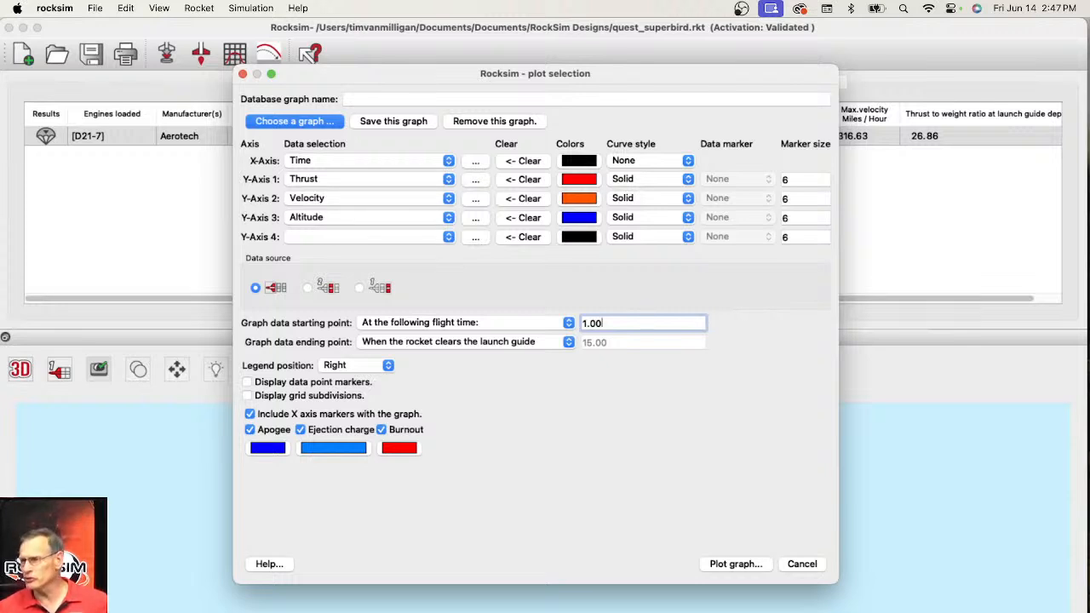
key("Return")
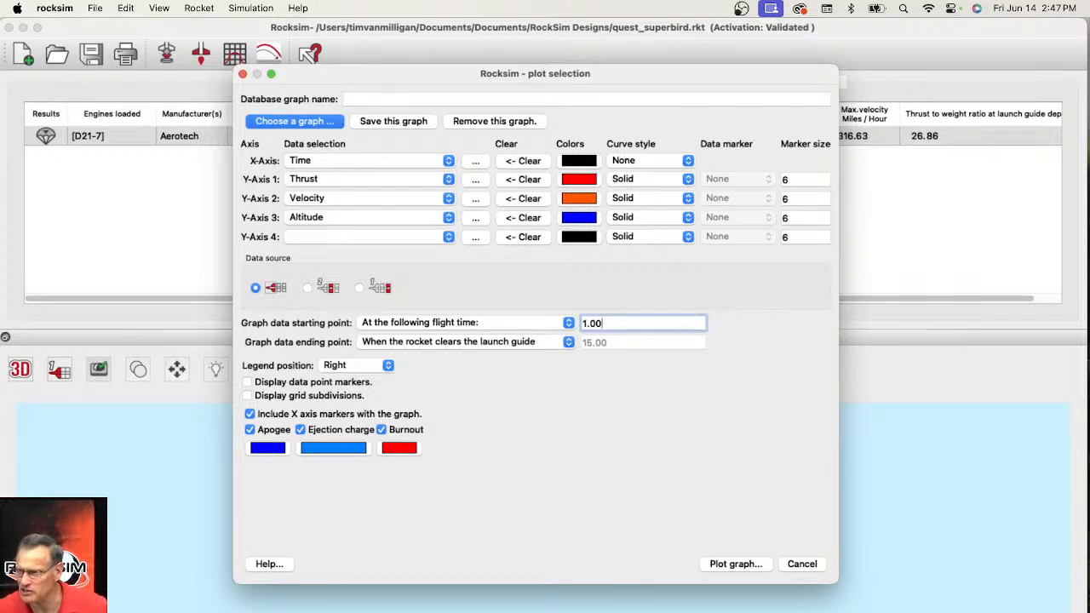
key("super+Tab")
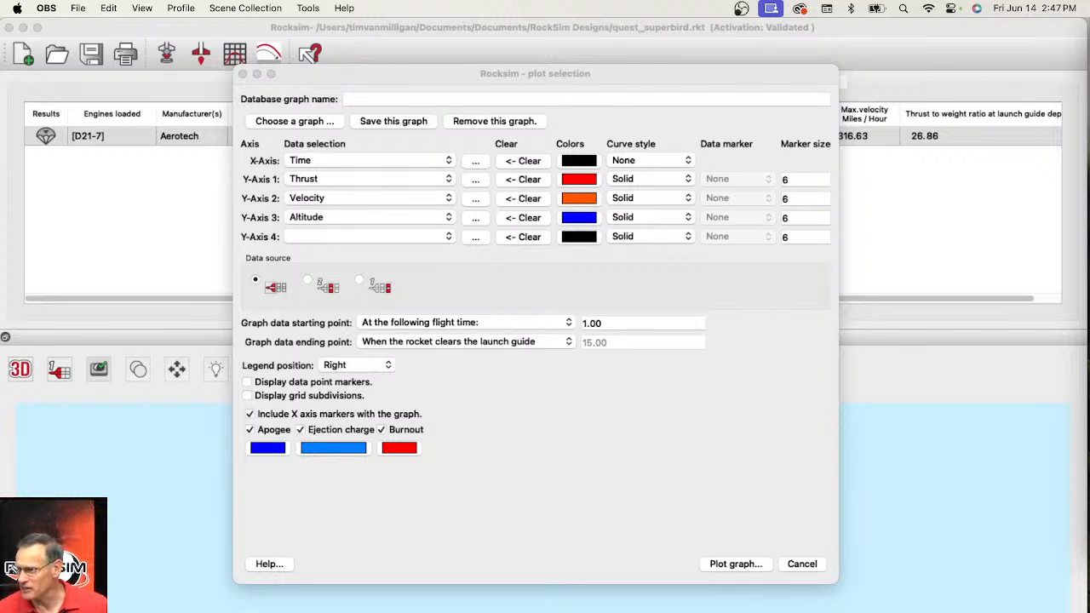
key("super+Tab")
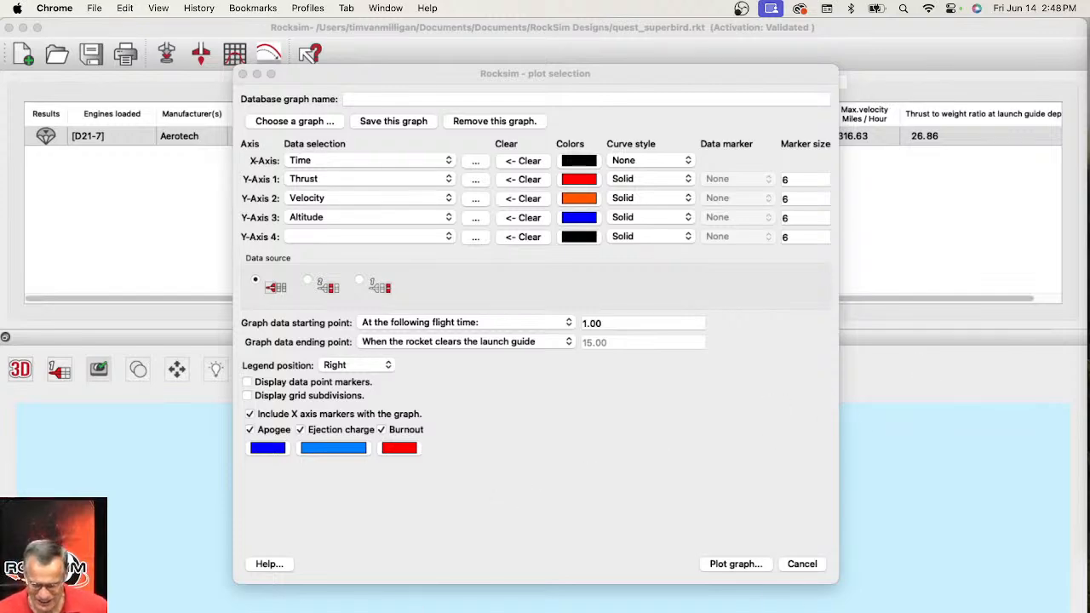
left_click(800, 565)
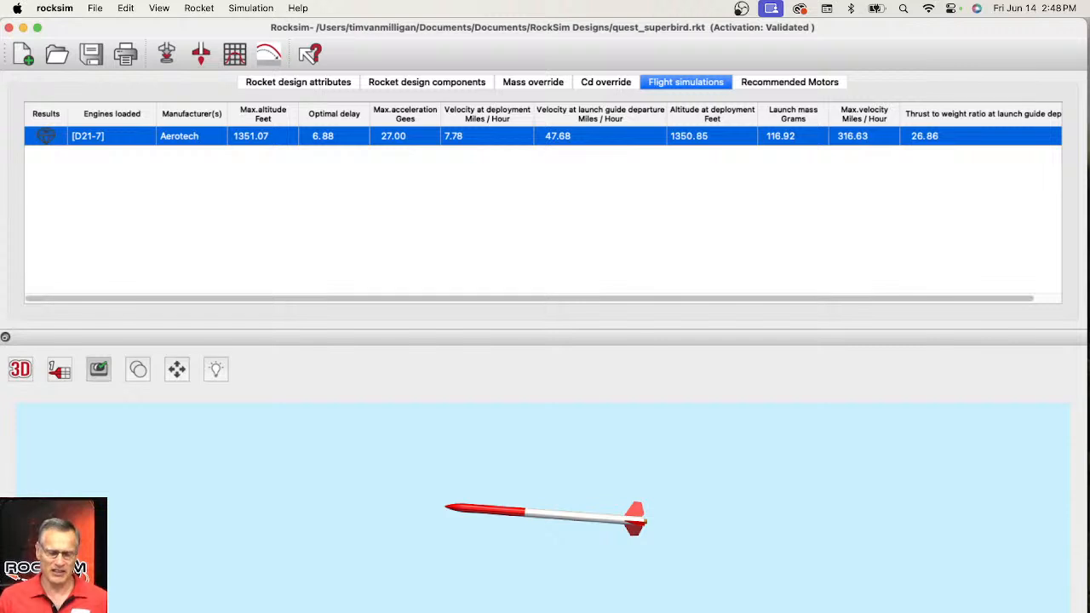
key("ctrl+Down")
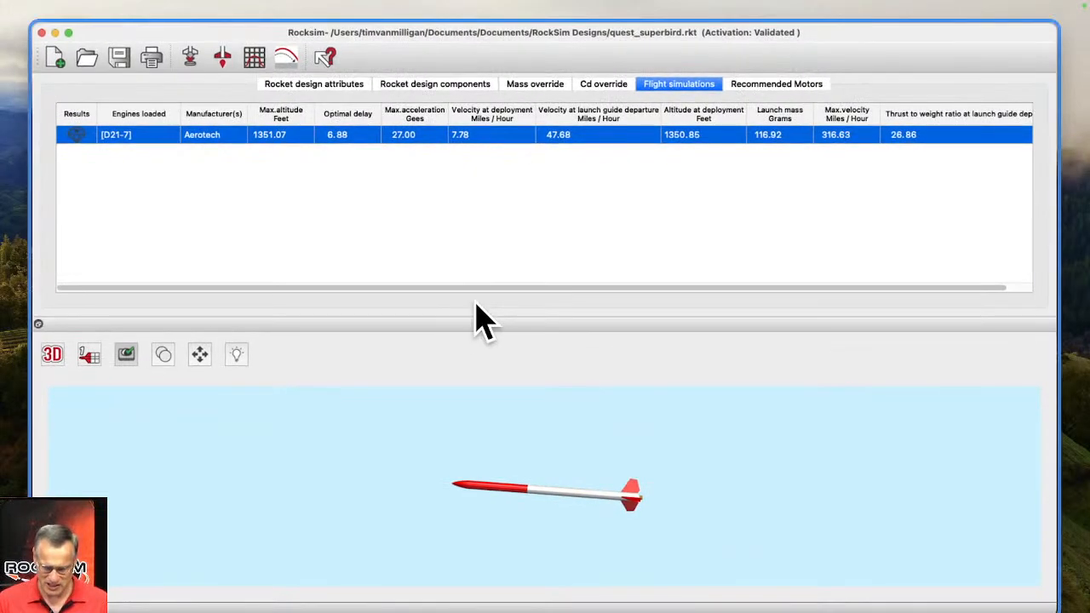
left_click(475, 302)
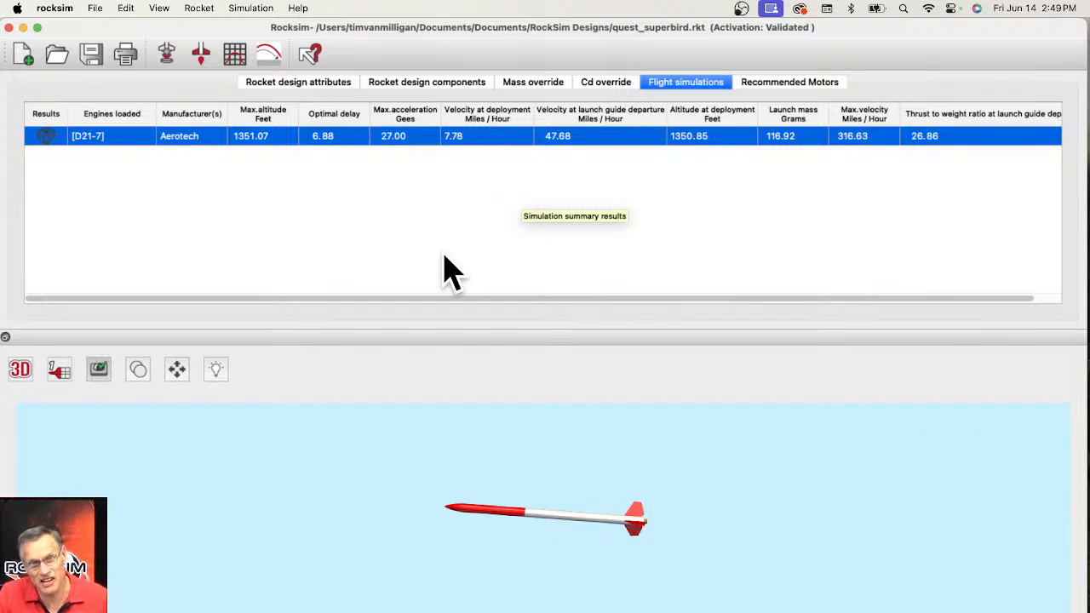
- Open the Apogee Apprentice 2-stage.rkt design from RockSim Designs without saving the changes to the current design
left_click(57, 57)
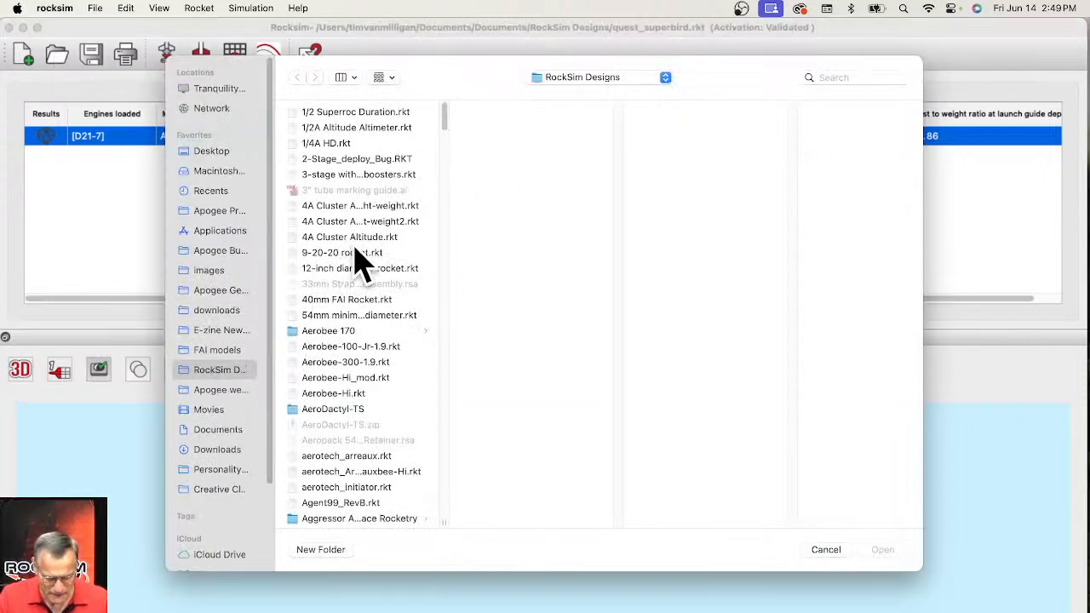
scroll(357, 259, "down", 8)
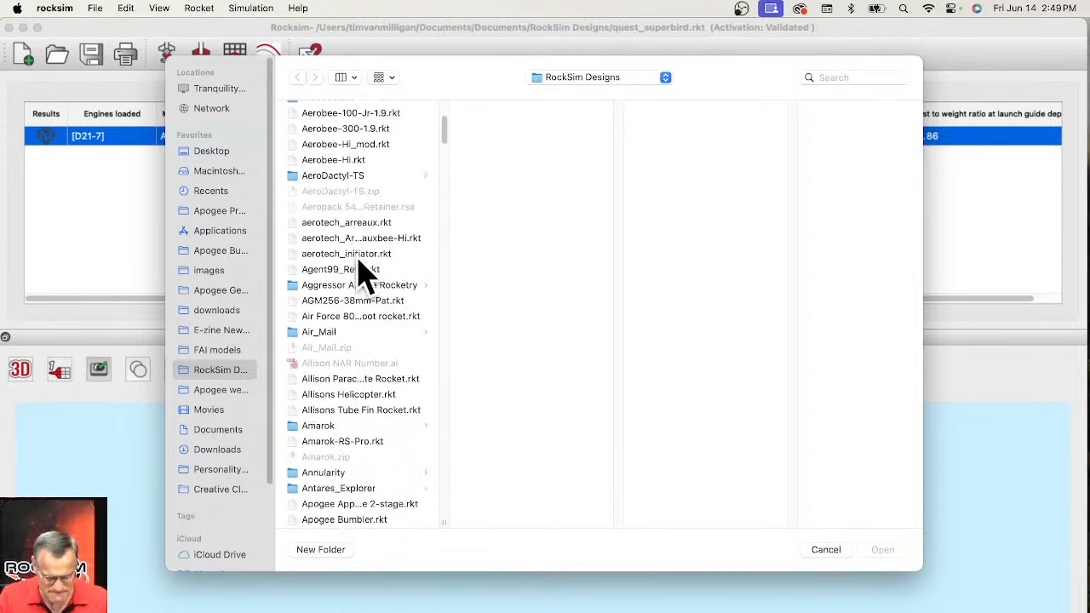
left_click(364, 504)
left_click(885, 552)
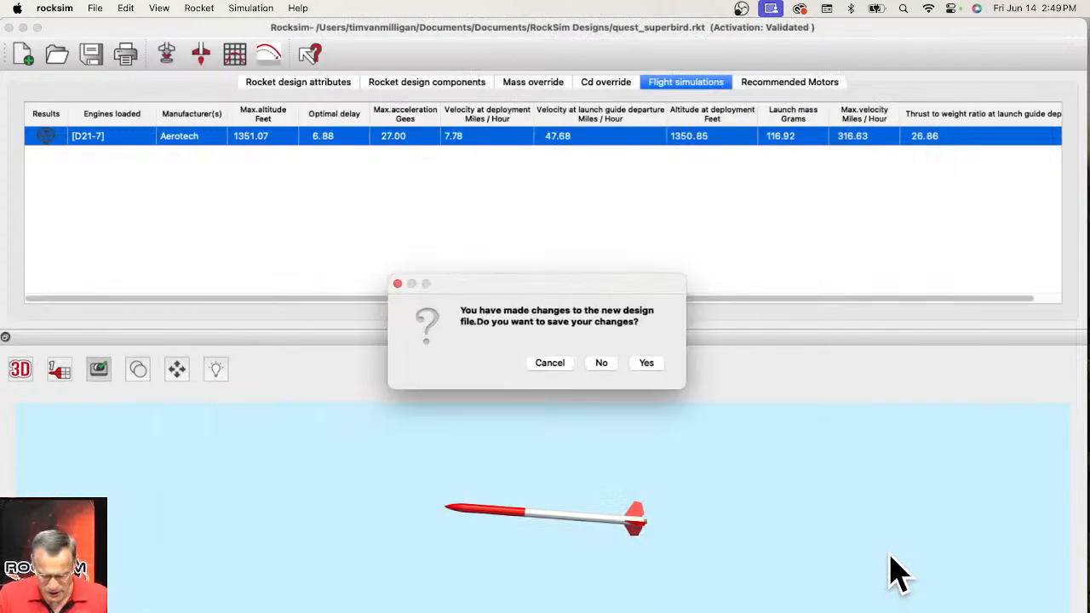
left_click(601, 364)
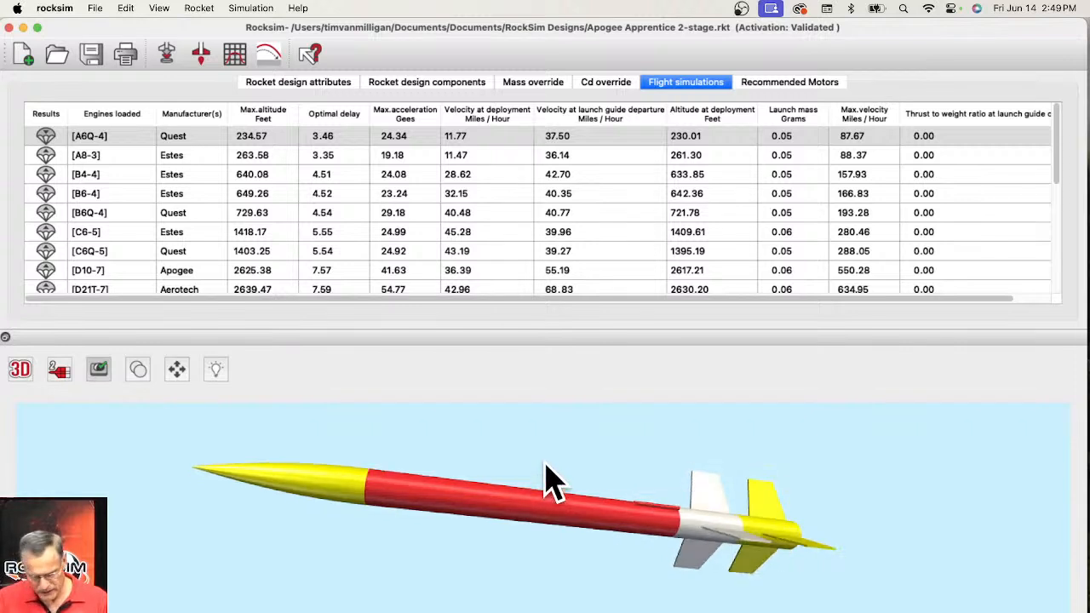
- Split the fin set on the sustainer's plastic fin can tube into single fins
left_click(714, 502)
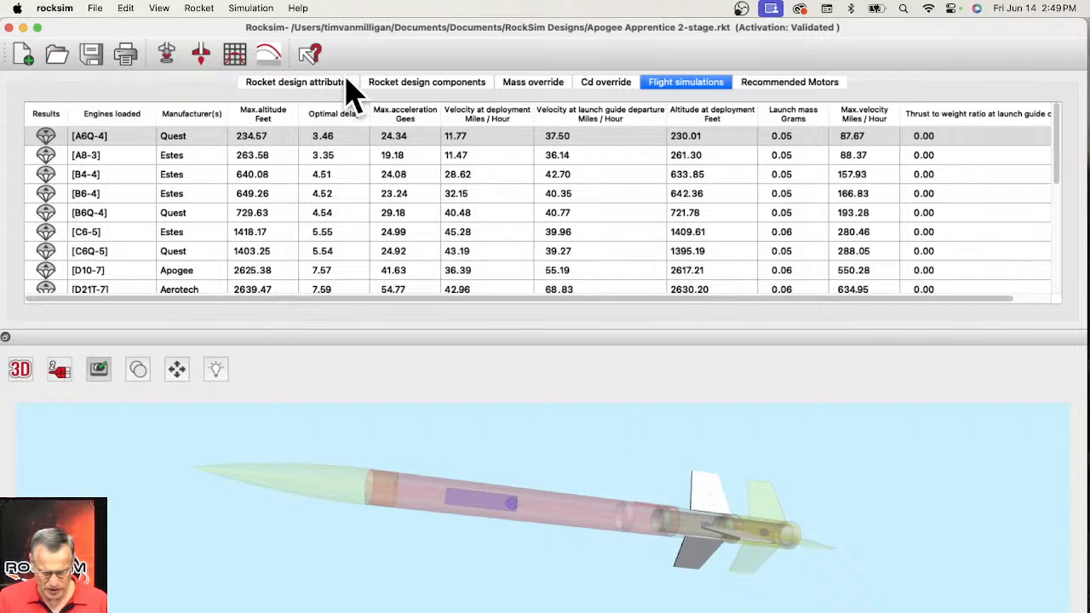
left_click(426, 85)
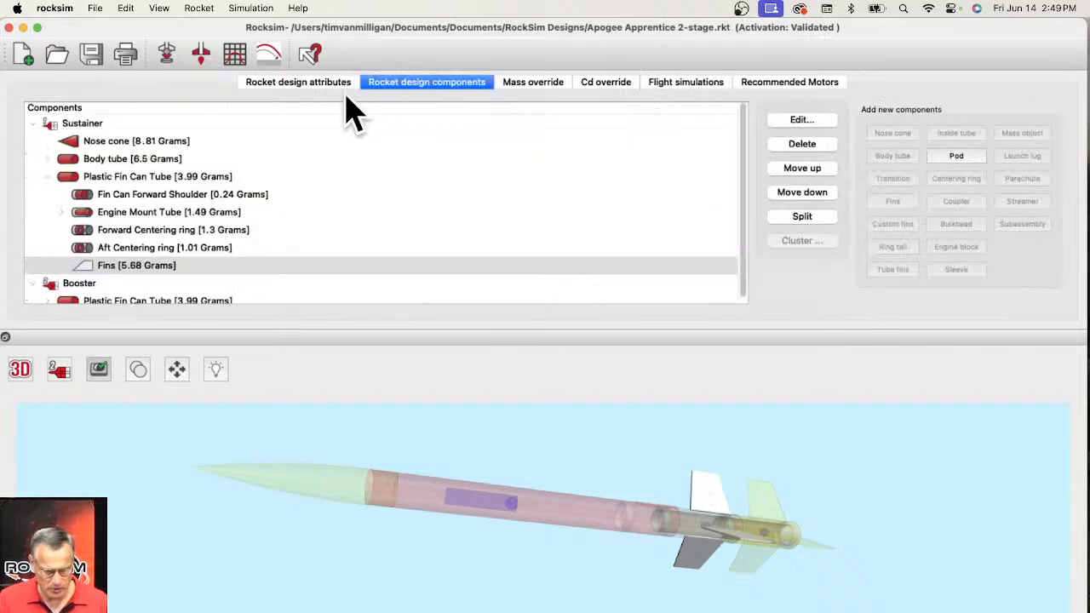
left_click(139, 267)
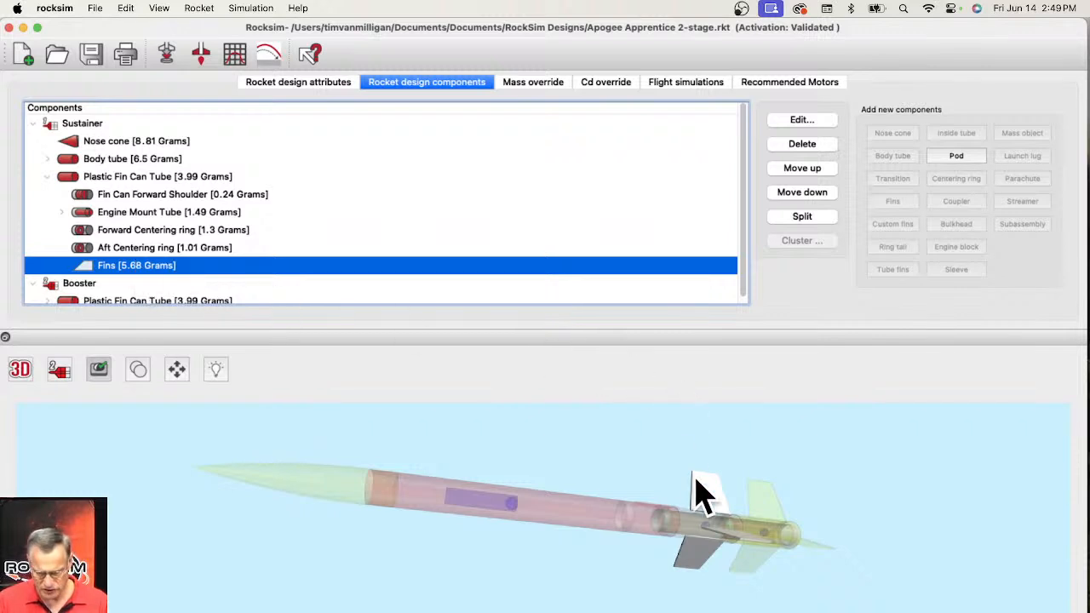
left_click(819, 218)
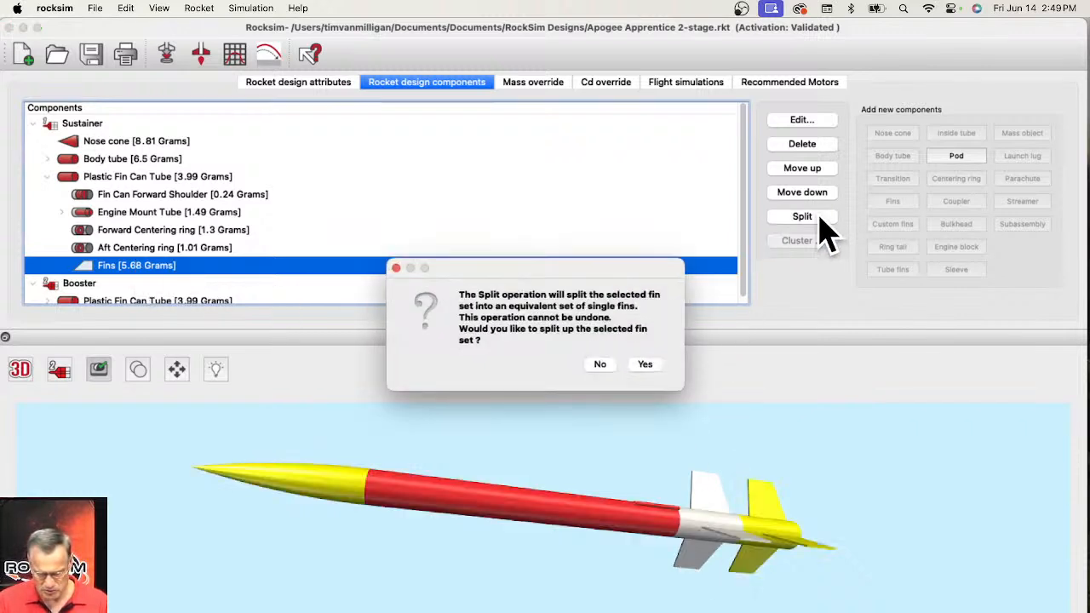
left_click(647, 365)
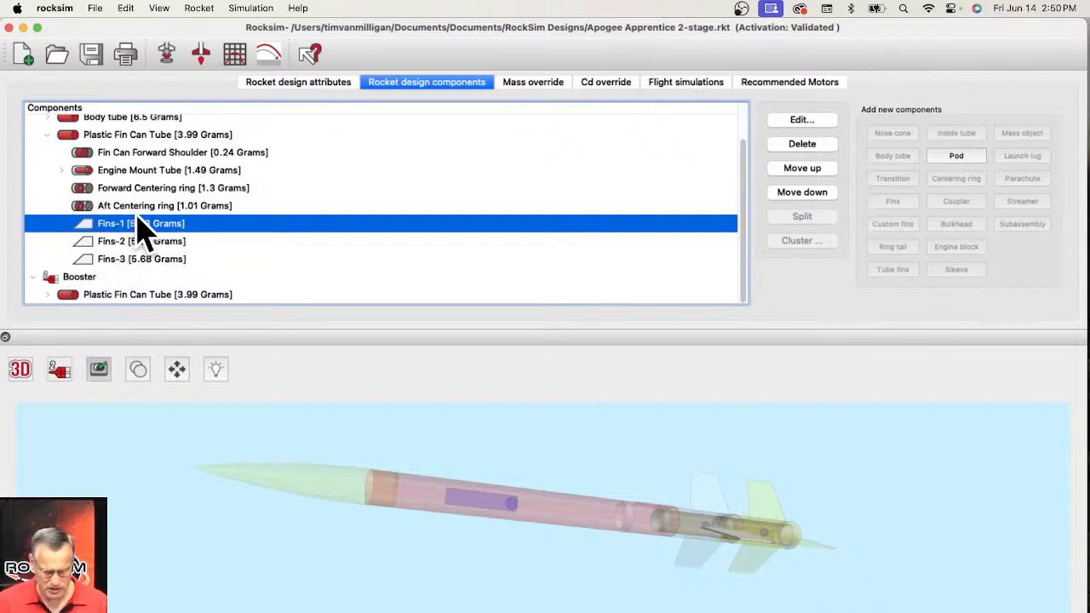
- Select the sustainer's single fins one after another and examine which fin each entry corresponds to on the 3D rocket
left_click(155, 242)
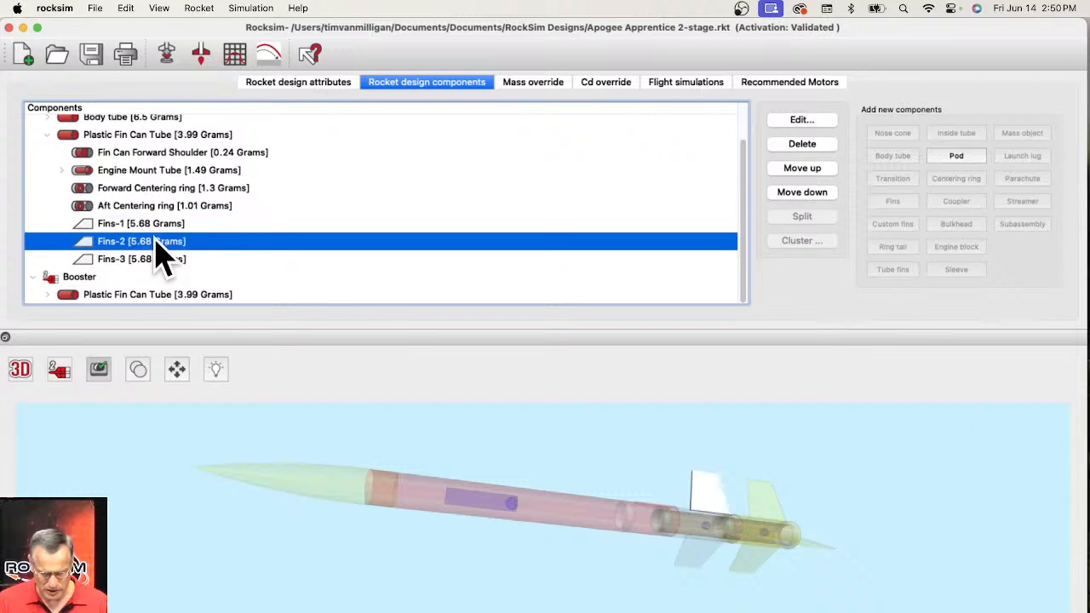
left_click(111, 223)
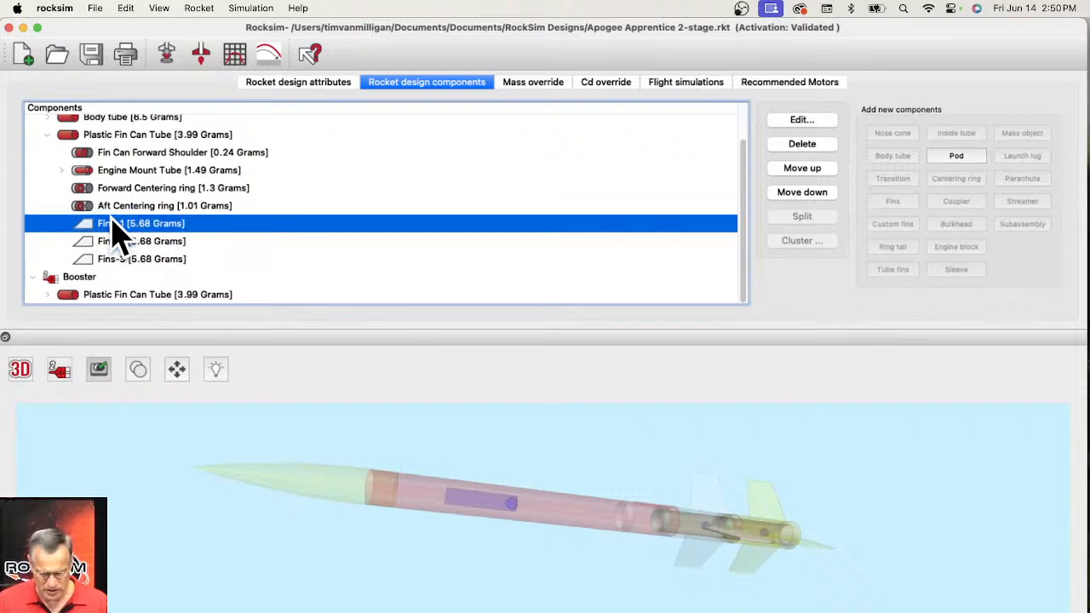
left_click_drag(795, 479, 796, 524)
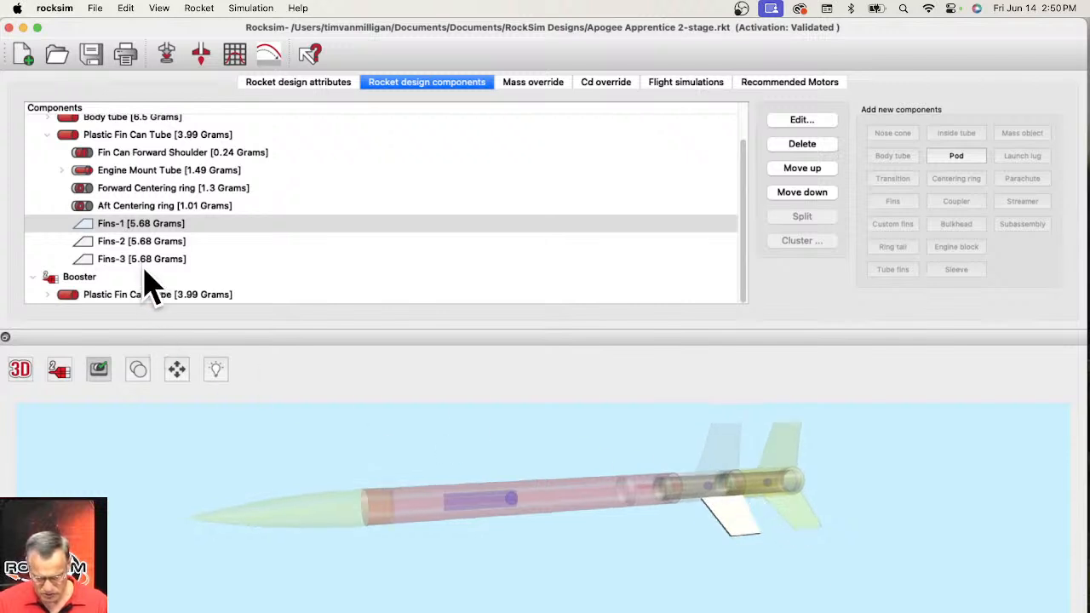
left_click(130, 242)
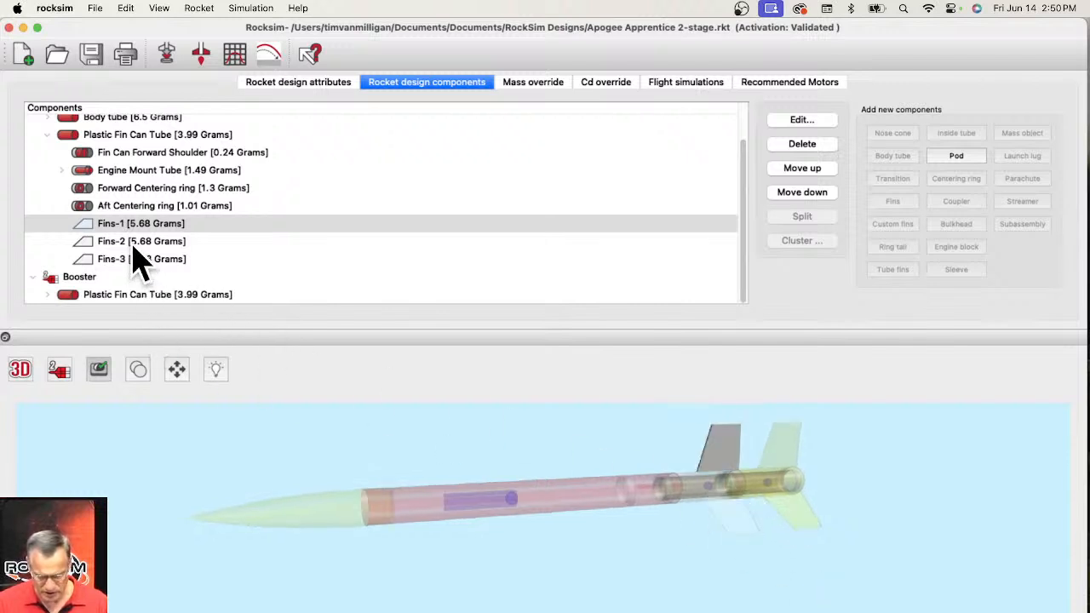
left_click_drag(724, 457, 605, 518)
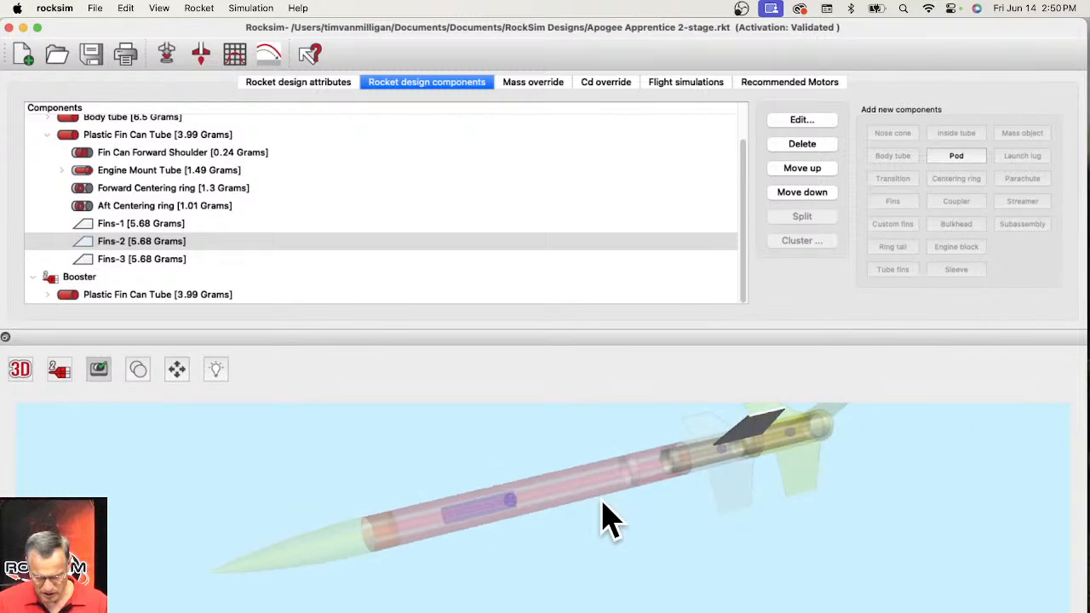
left_click(133, 260)
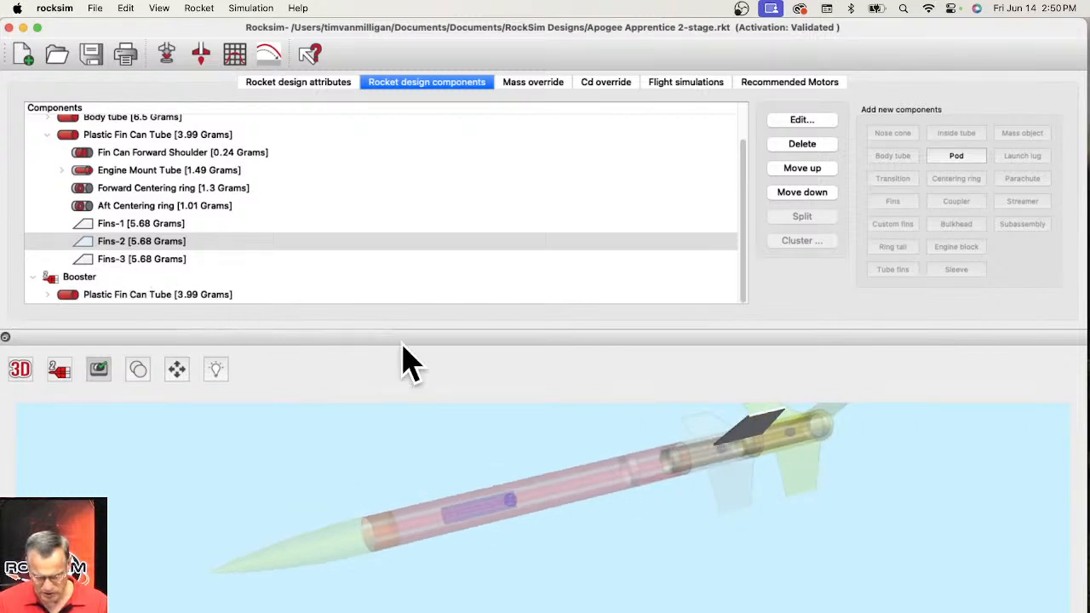
- Switch the Apprentice to the 2D side view and select its sustainer single fins to see where each is drawn
left_click_drag(640, 503, 630, 459)
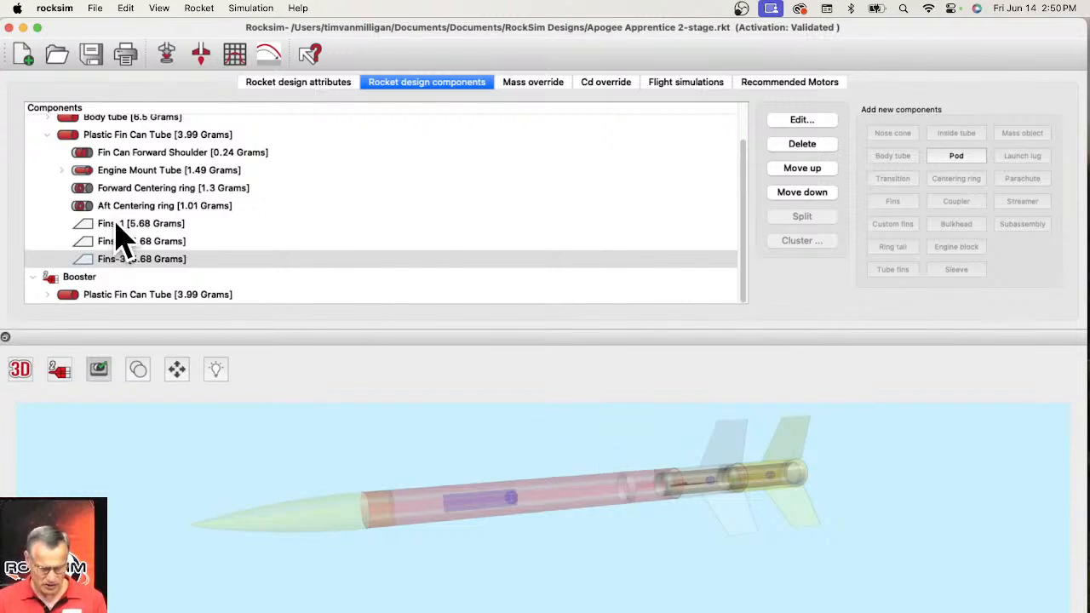
left_click(29, 366)
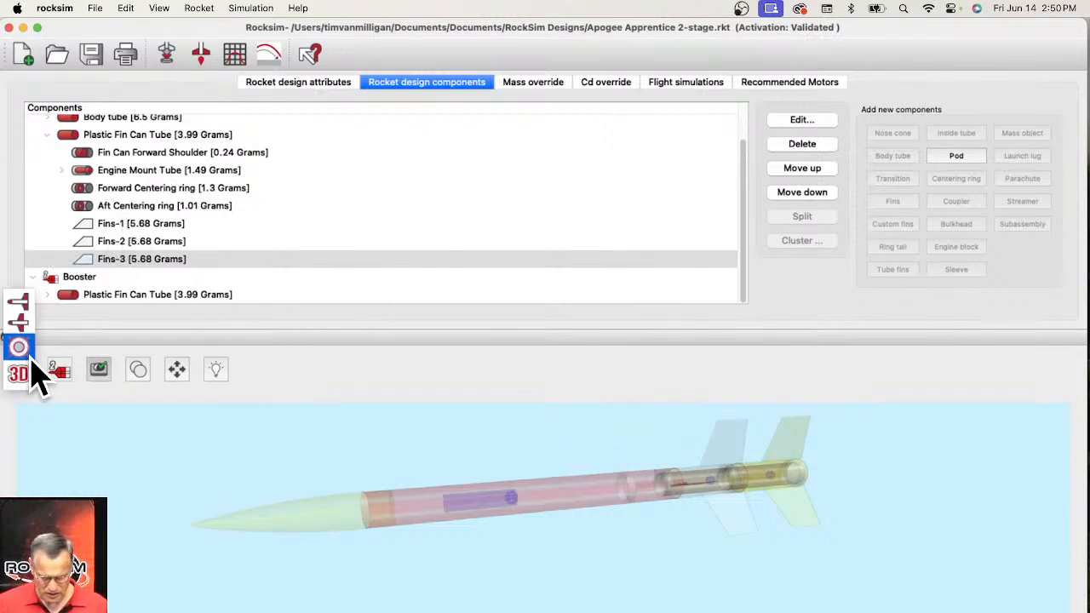
left_click(19, 303)
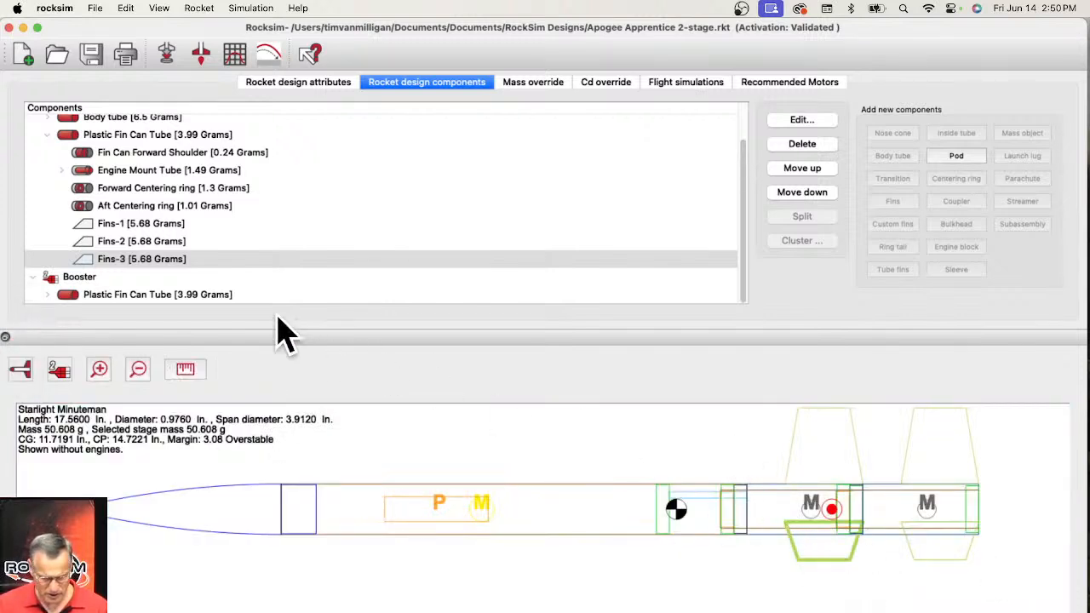
left_click(153, 241)
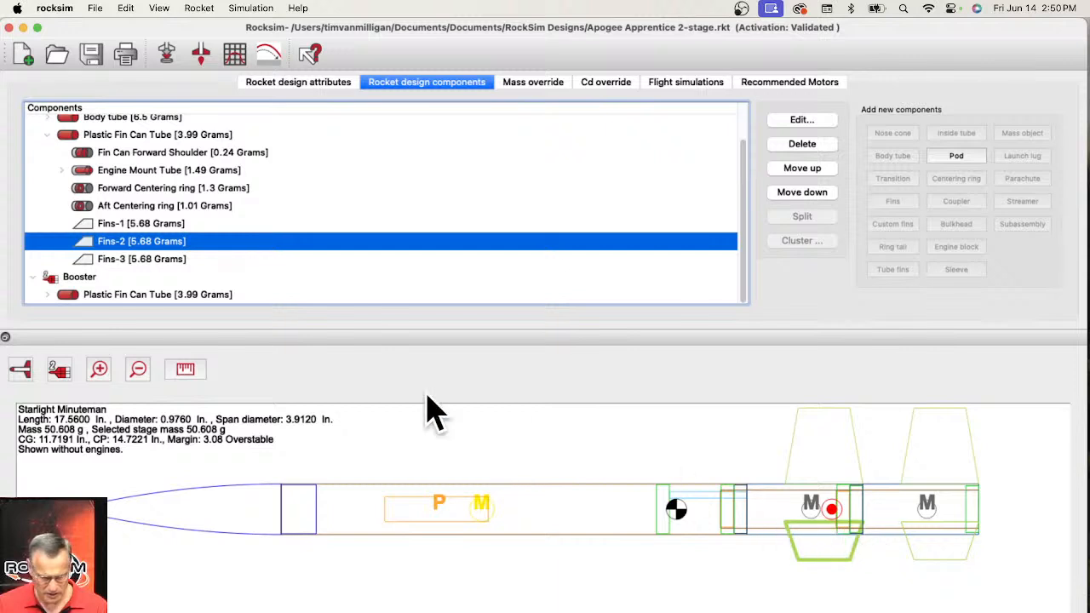
left_click(109, 228)
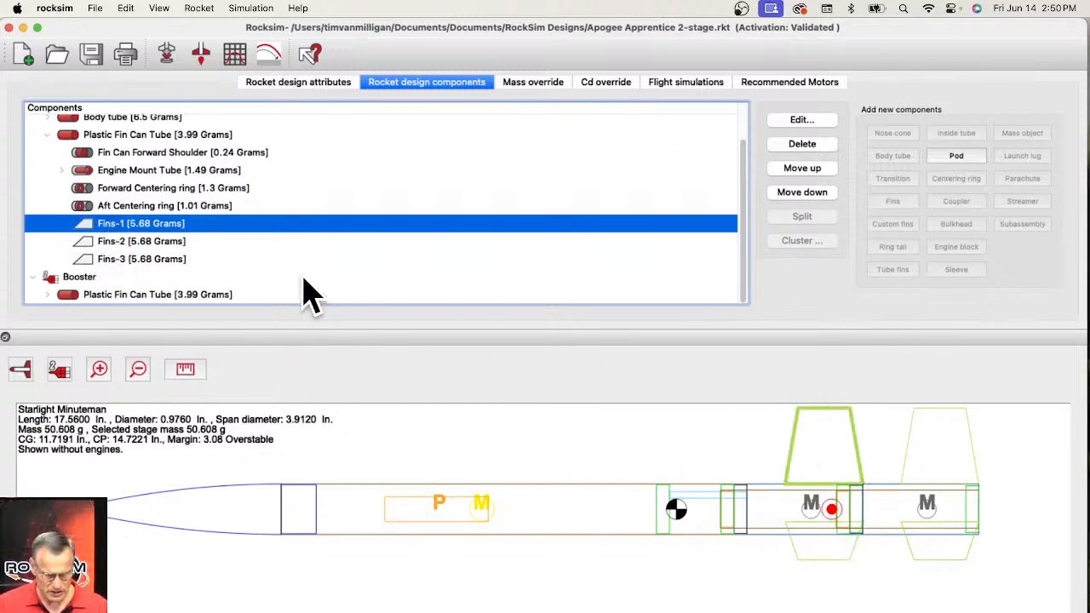
- Open the sustainer fin Fins-1, check its radial position settings, and close it without saving changes
double_click(123, 228)
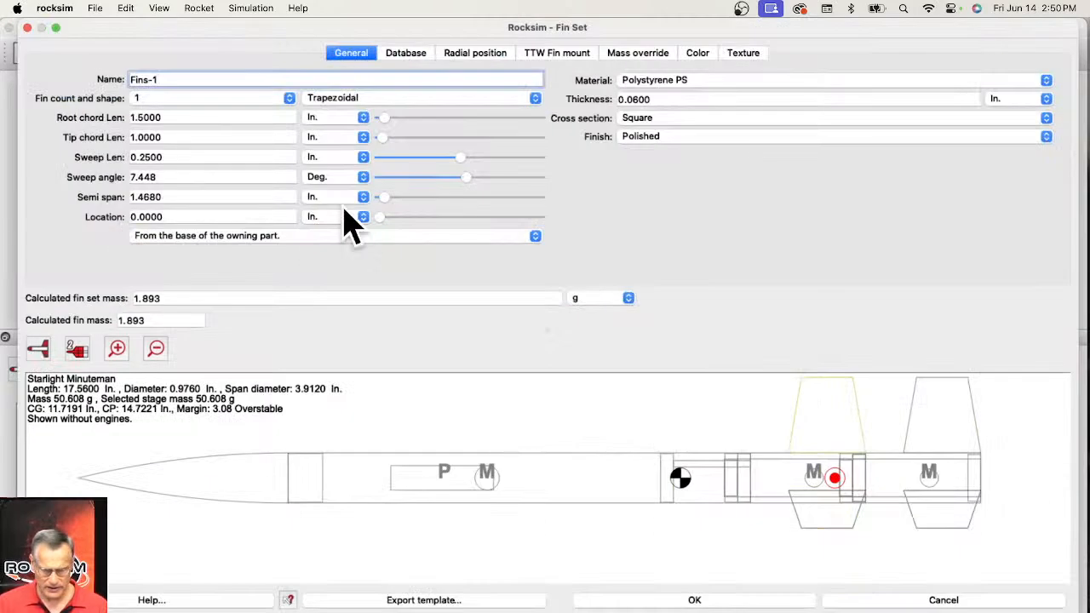
left_click(467, 55)
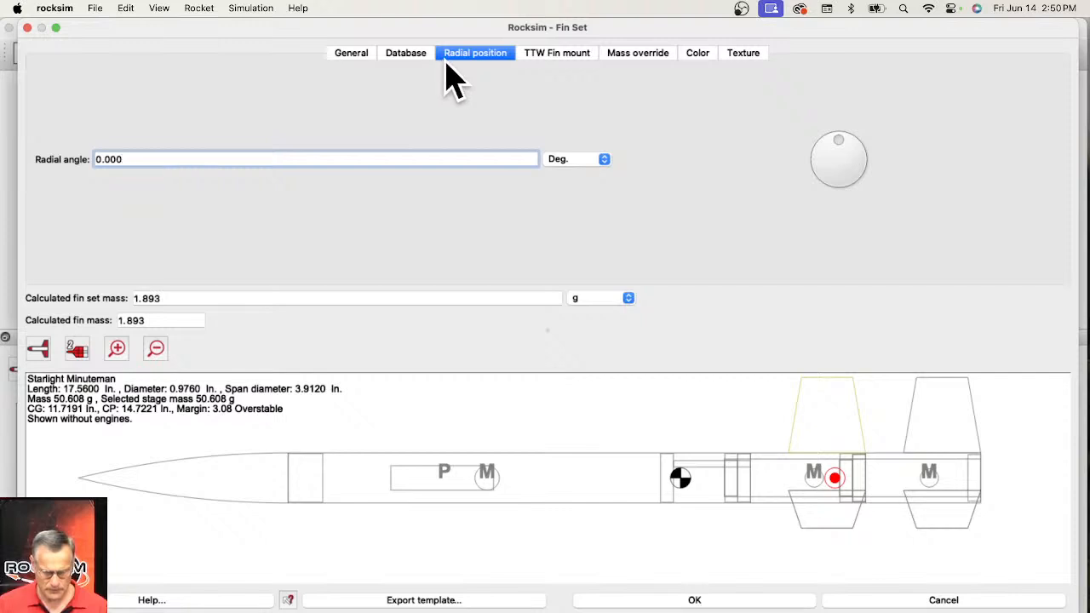
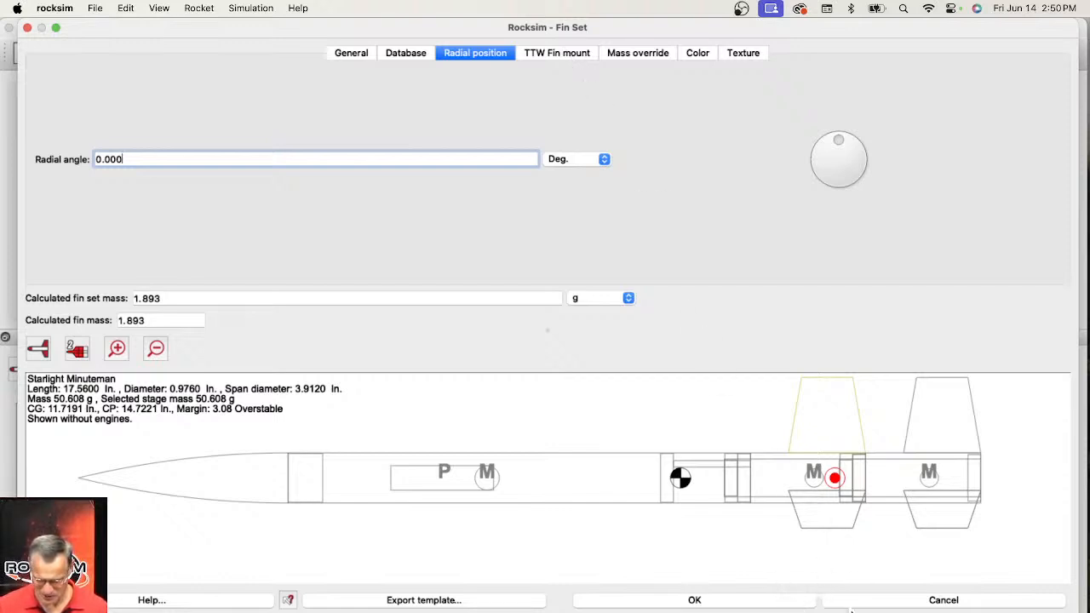
left_click(883, 605)
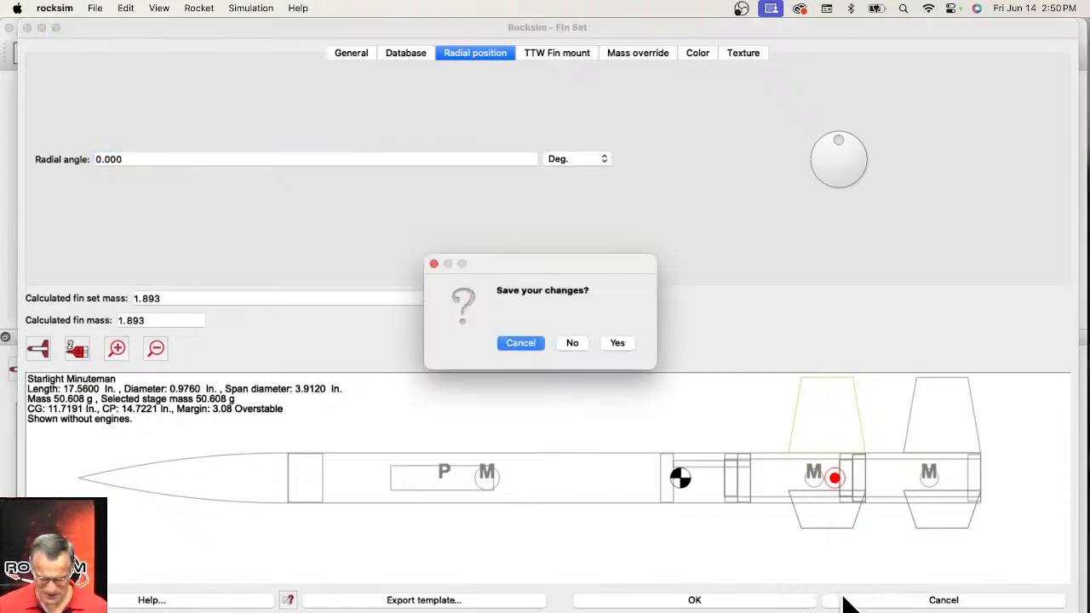
left_click(572, 342)
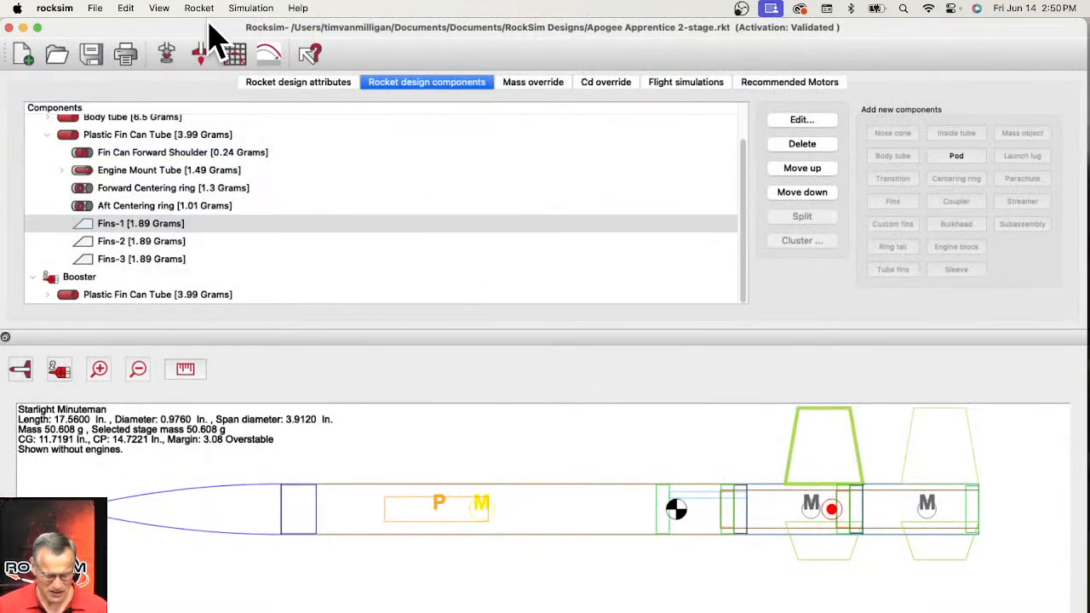
- Switch to RockSim Pro with the Razzle-Dazzle.rkt design and widen its window to fill the screen
left_click_drag(213, 31, 213, 90)
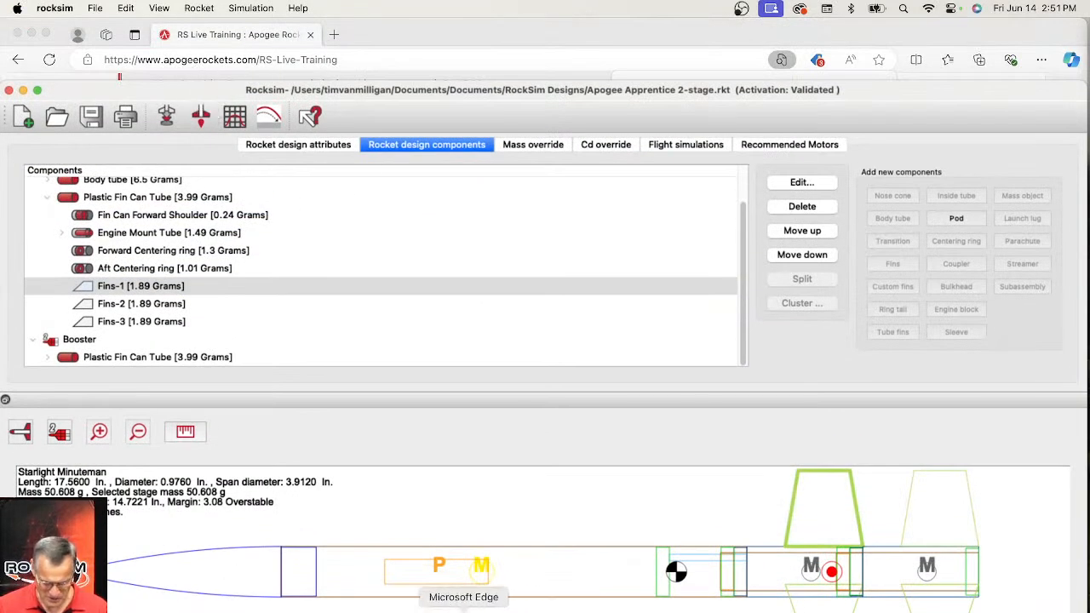
left_click(474, 606)
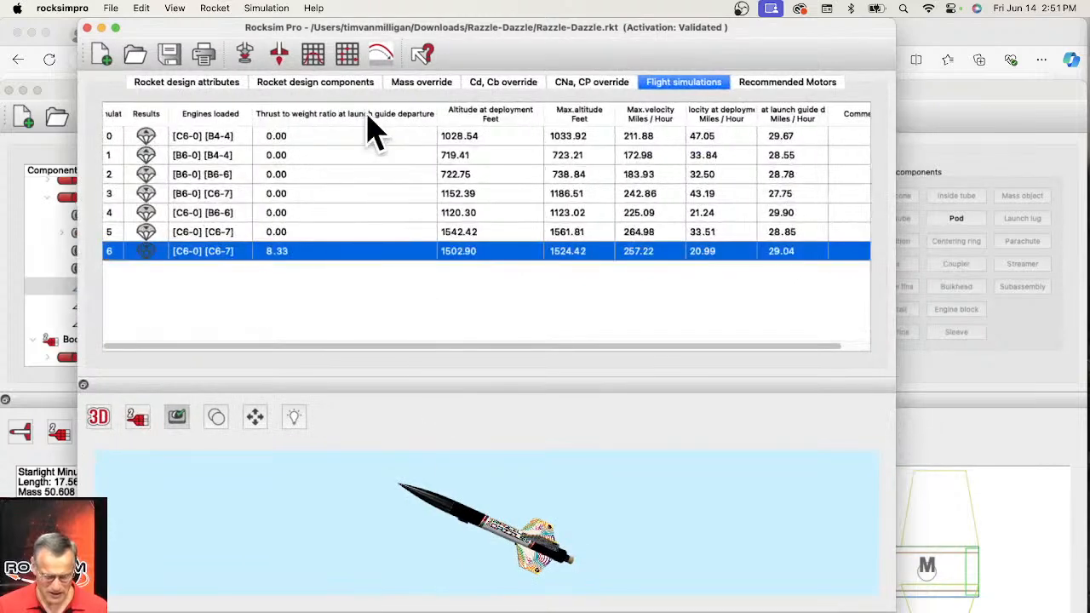
left_click_drag(307, 34, 242, 31)
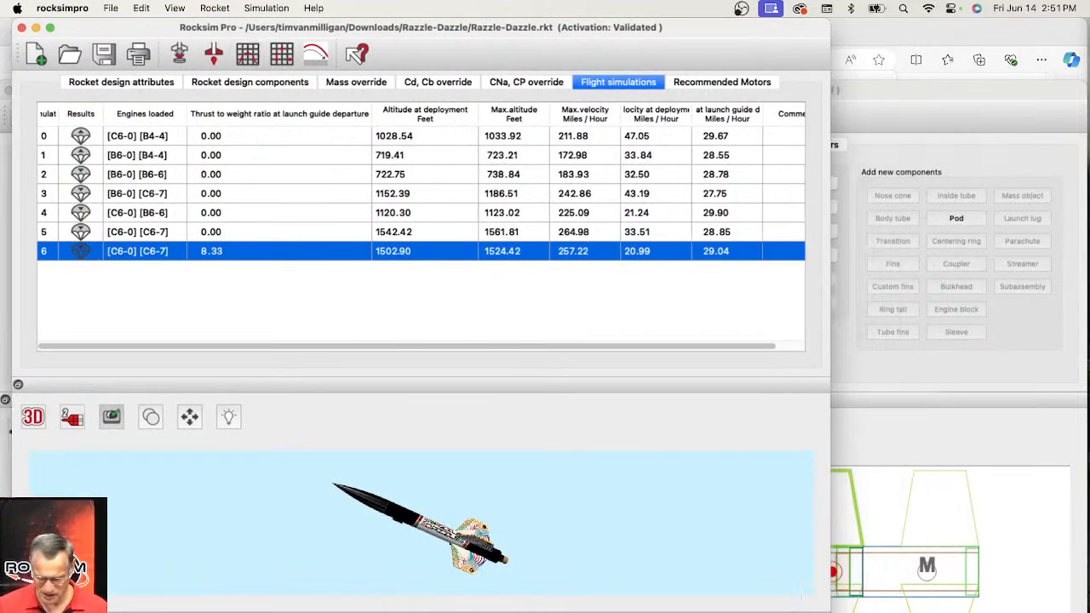
left_click_drag(815, 608, 1081, 608)
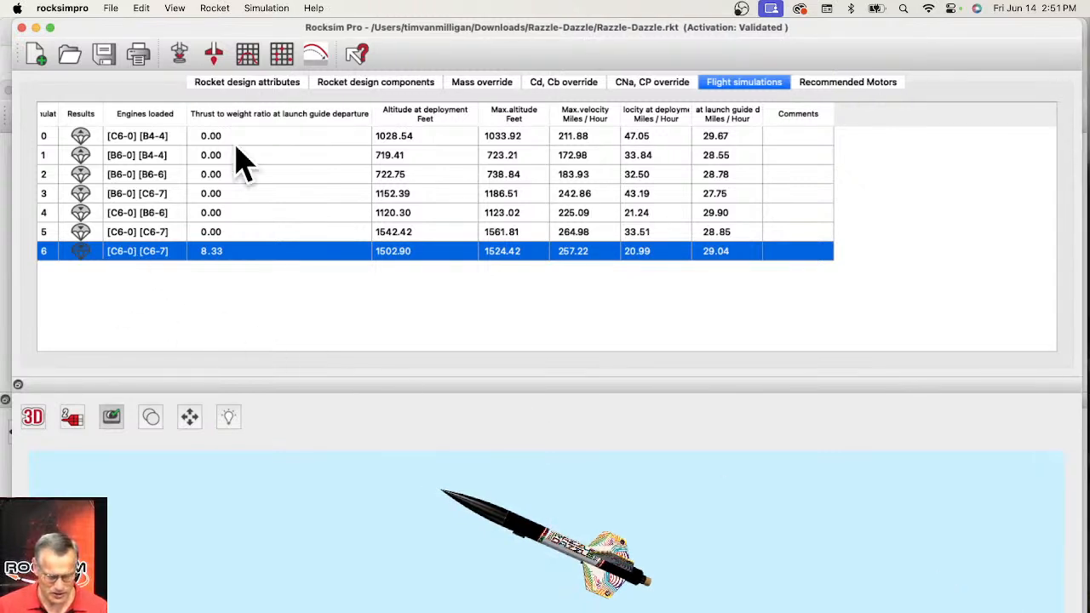
- Split the fin set on the Razzle-Dazzle's sustainer body tube into single fins
left_click(375, 85)
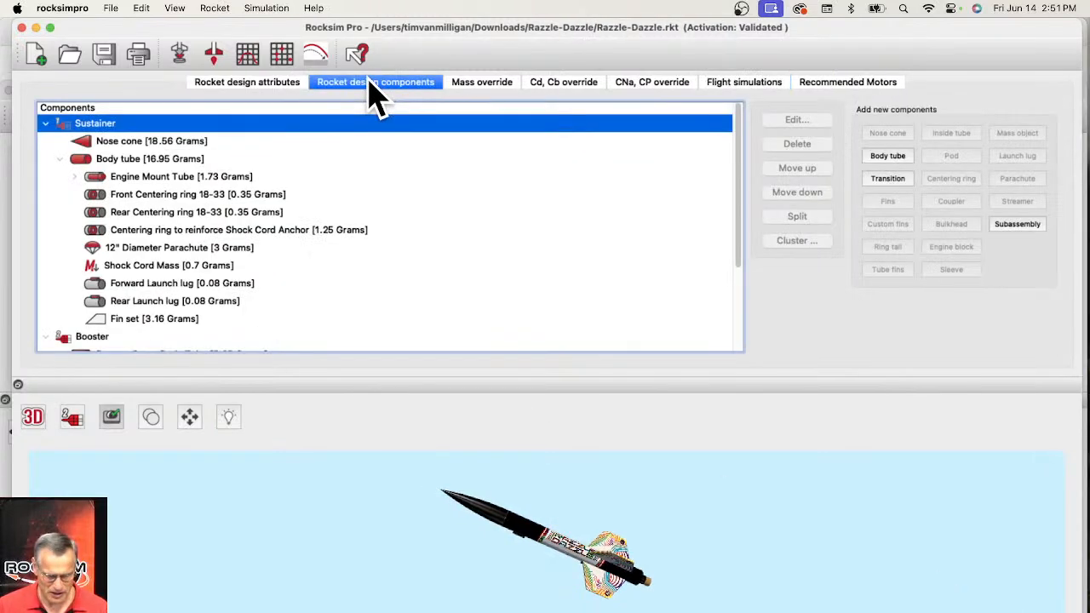
left_click(102, 322)
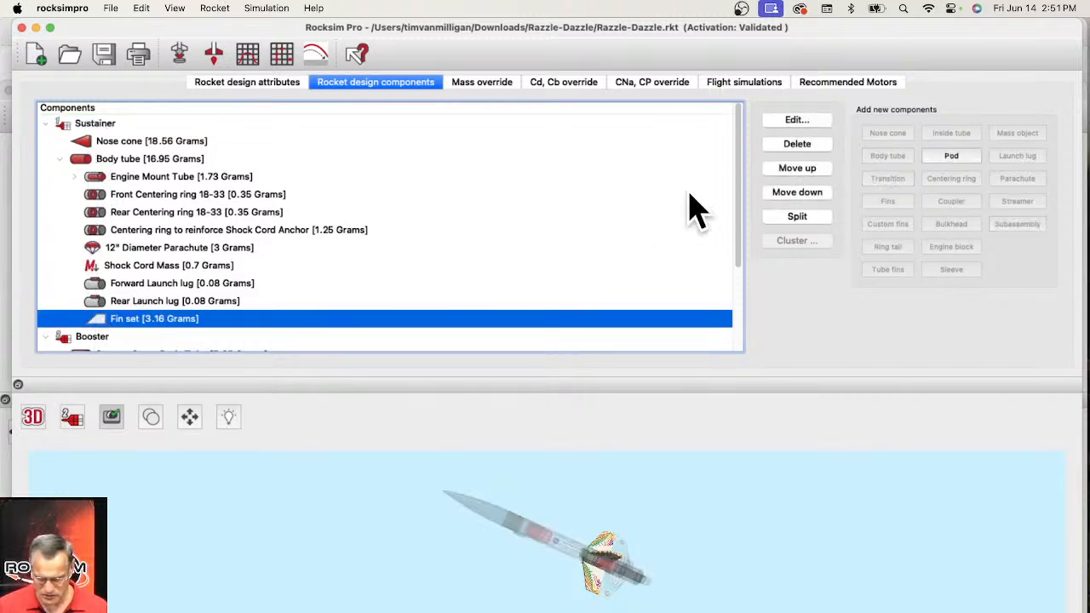
left_click(786, 218)
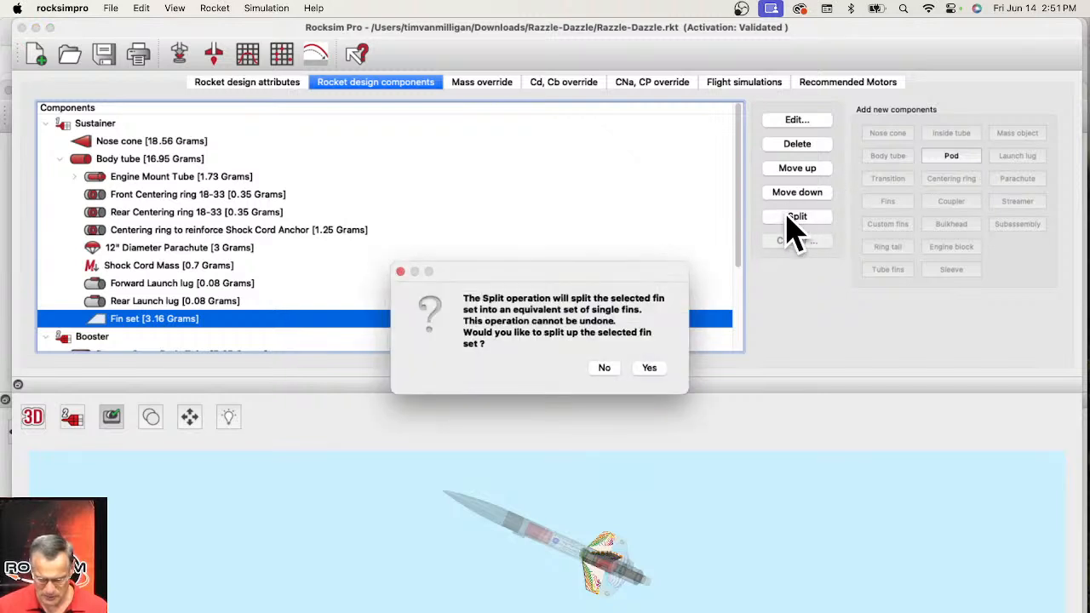
left_click(647, 371)
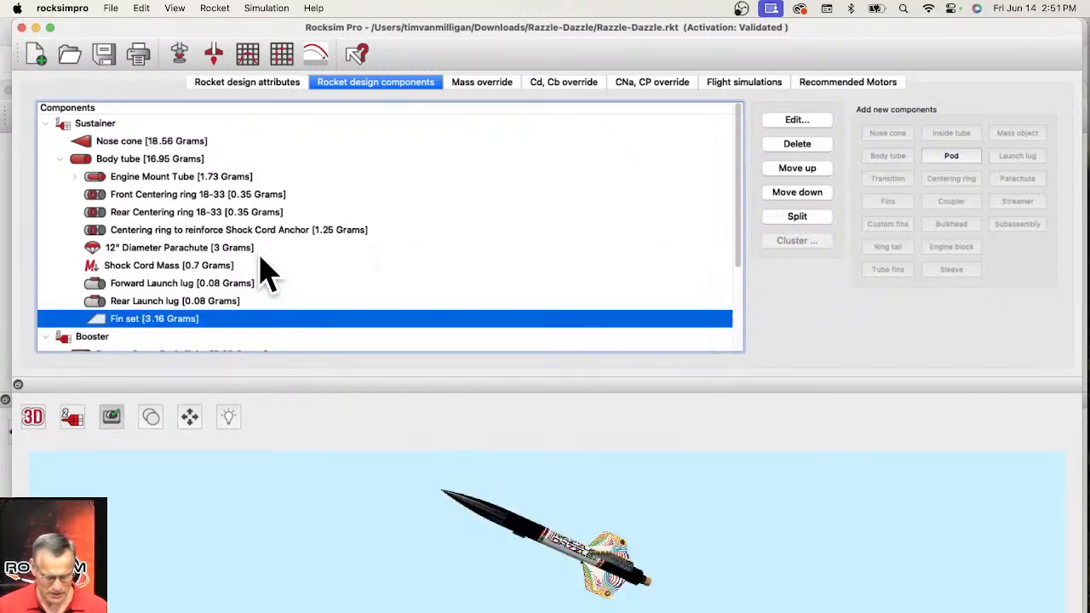
- Switch the Razzle-Dazzle to the 2D side view and select its four single sustainer fins in turn to locate each one
left_click(34, 424)
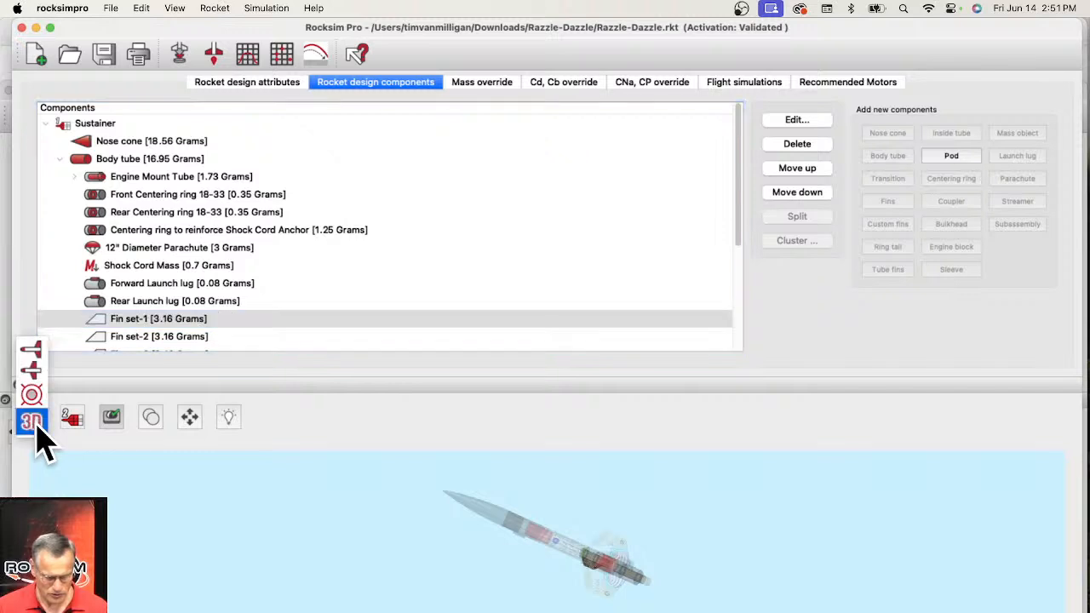
left_click(32, 352)
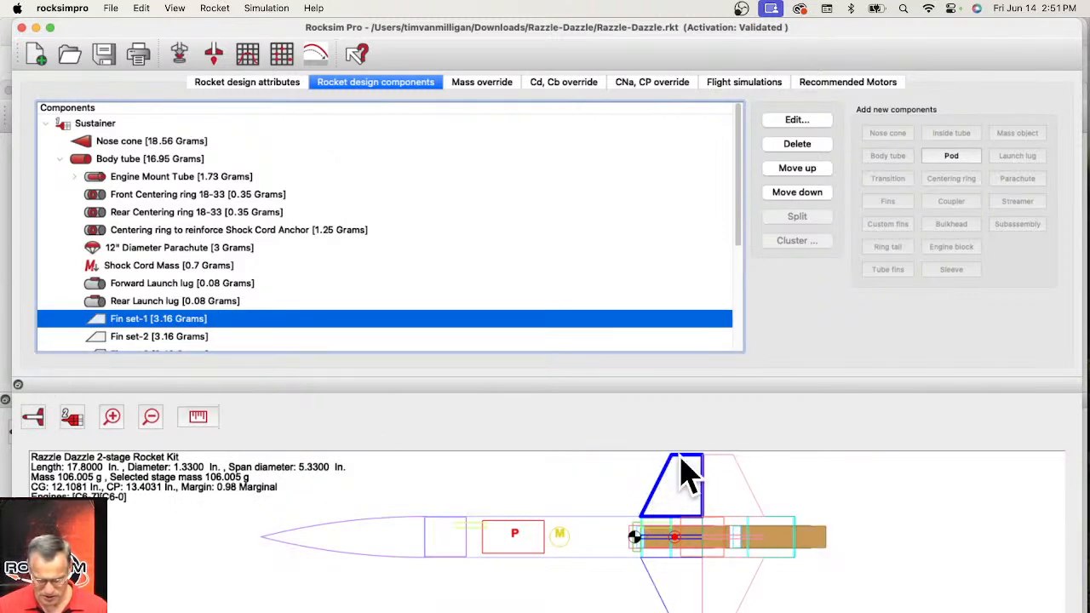
scroll(243, 247, "down", 4)
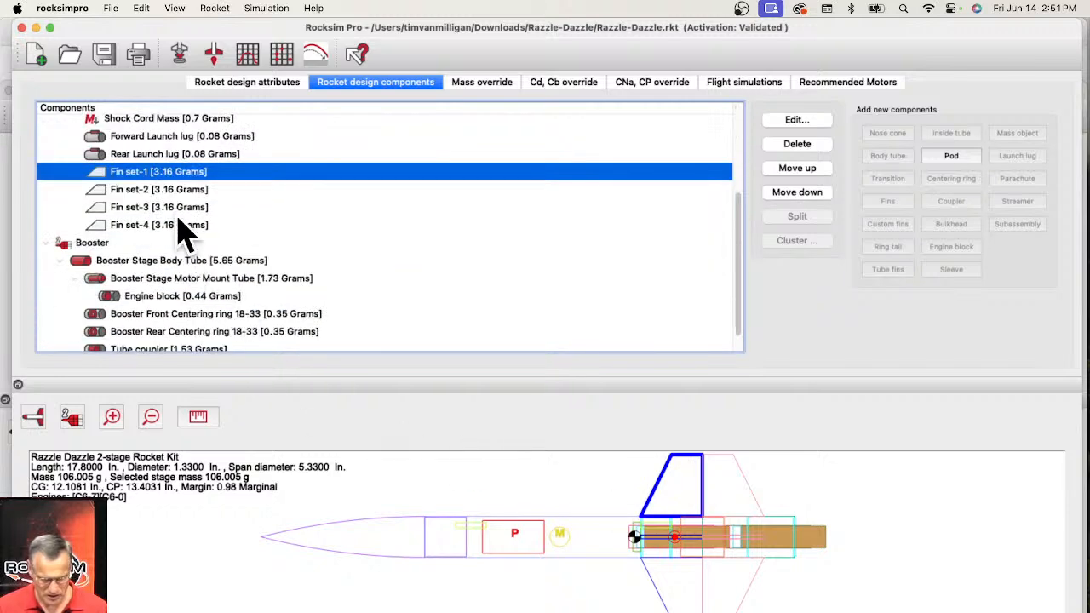
left_click(173, 191)
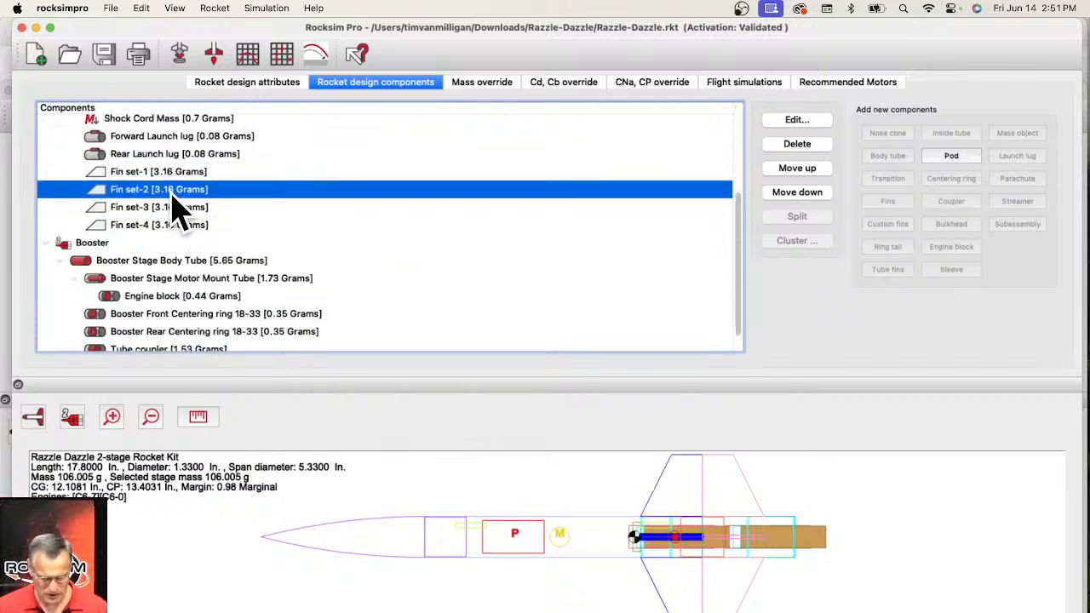
left_click(168, 211)
left_click(167, 227)
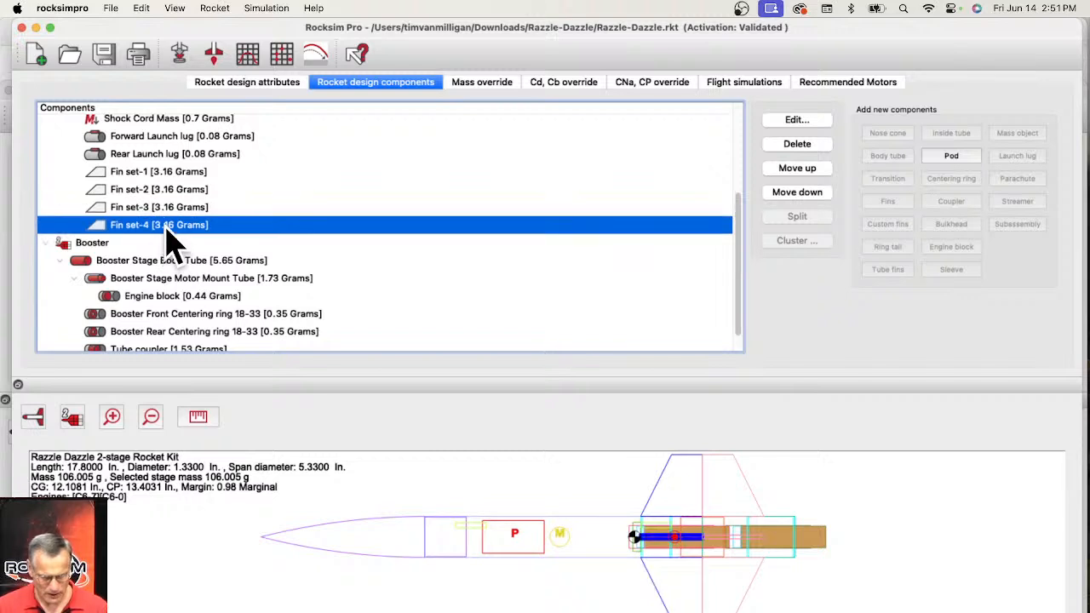
left_click(155, 174)
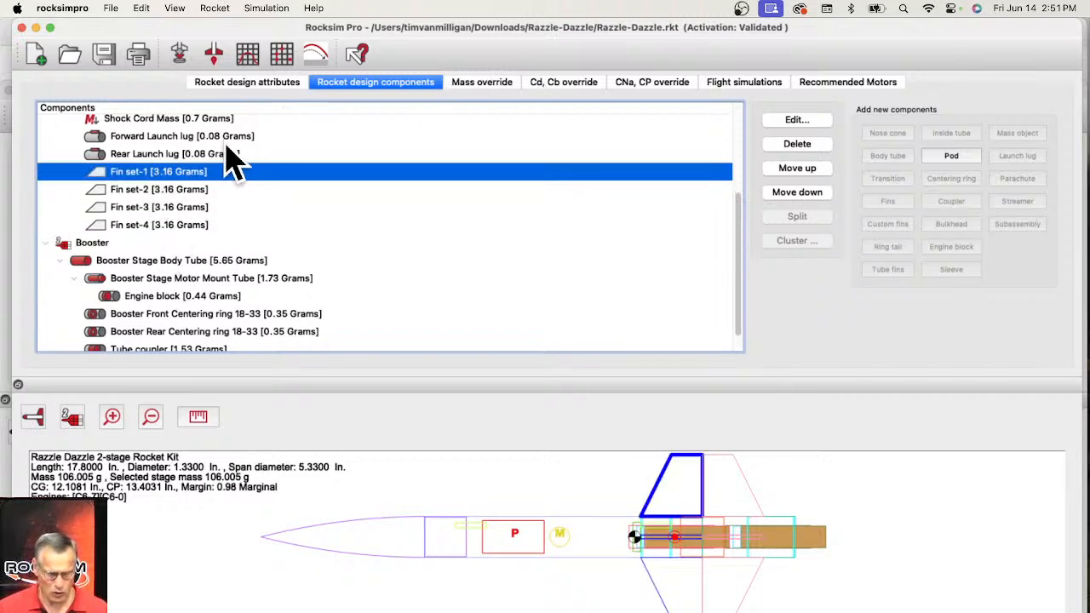
- Open the sustainer fin Fin set-1 for editing and bring up its radial position settings
double_click(176, 180)
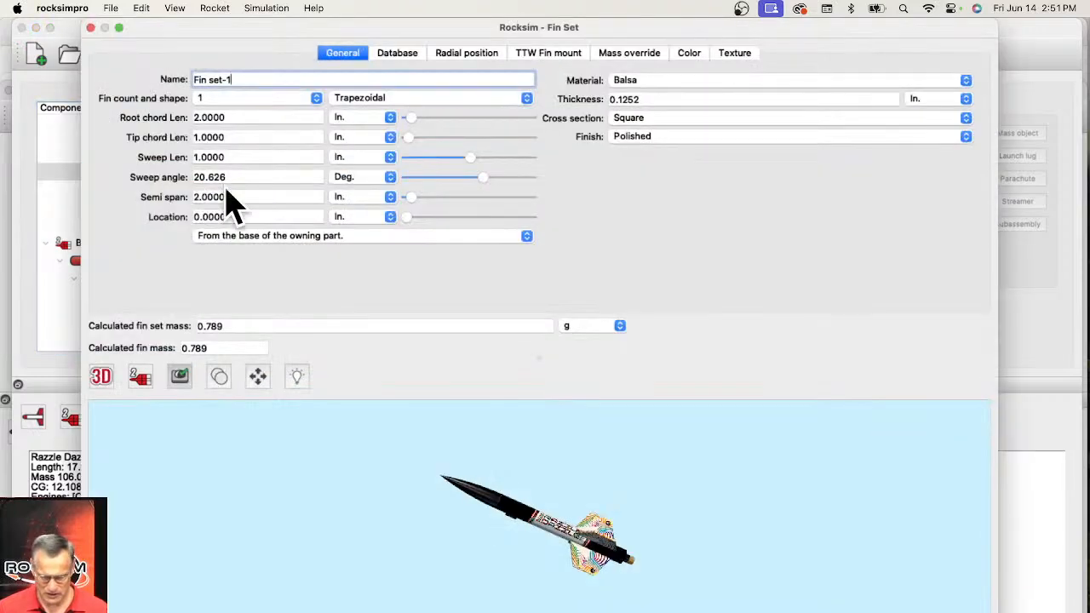
left_click(466, 60)
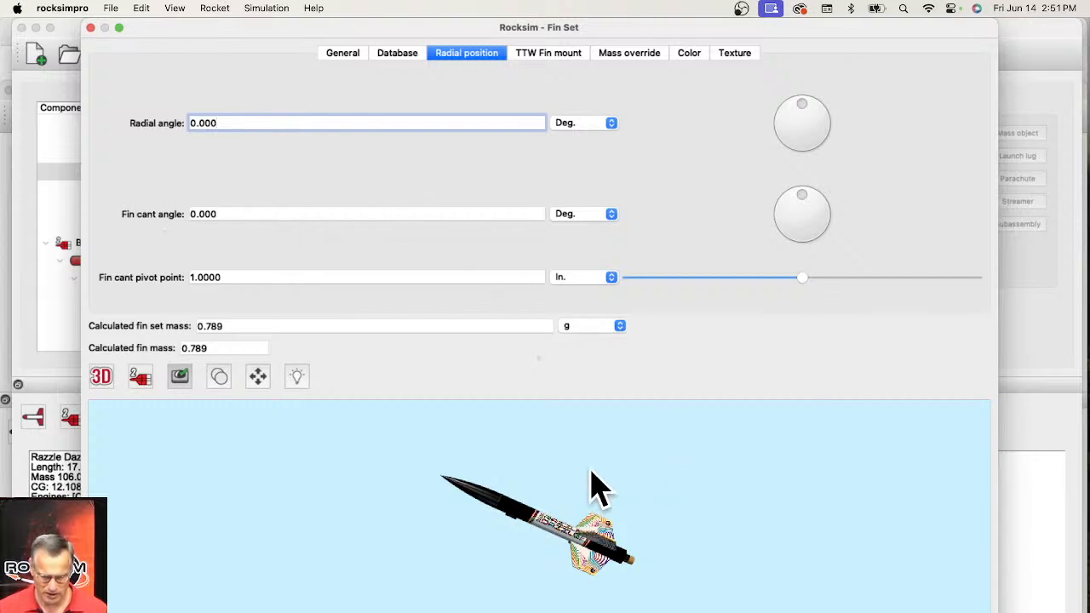
scroll(593, 498, "up", 5)
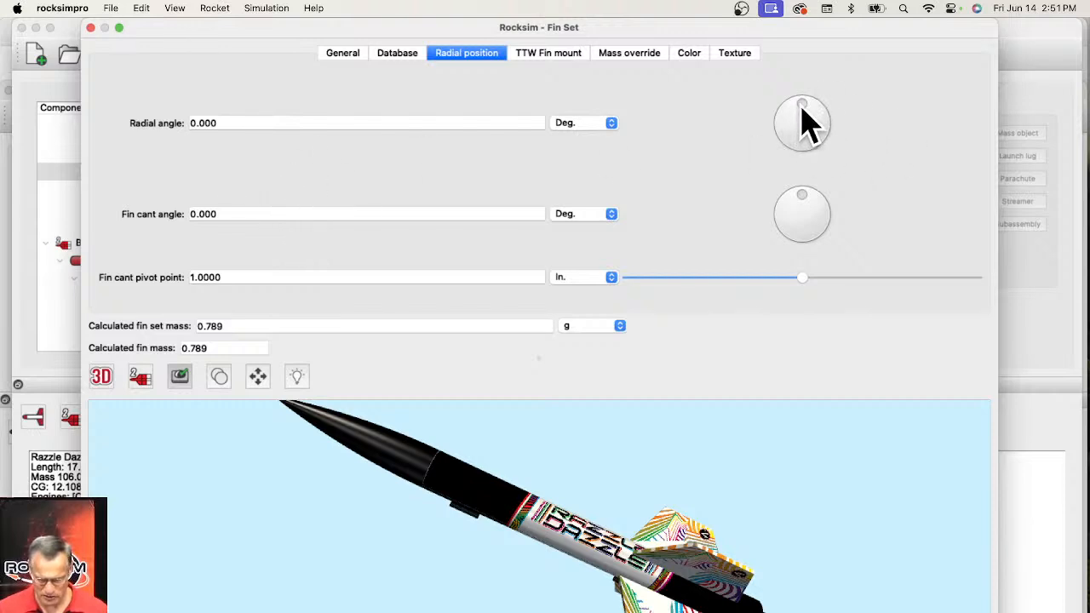
- Swing the fin around the body tube through radial angles such as 88.635, -13.990 and 105.510 degrees, checking it from the side and rear
left_click_drag(819, 124, 856, 145)
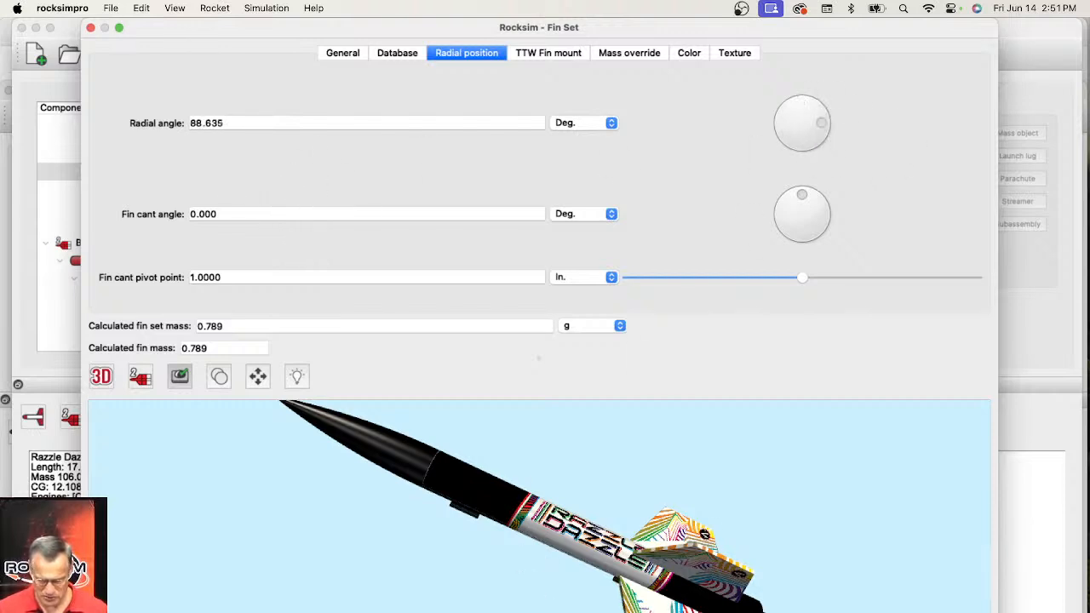
left_click_drag(595, 510, 576, 542)
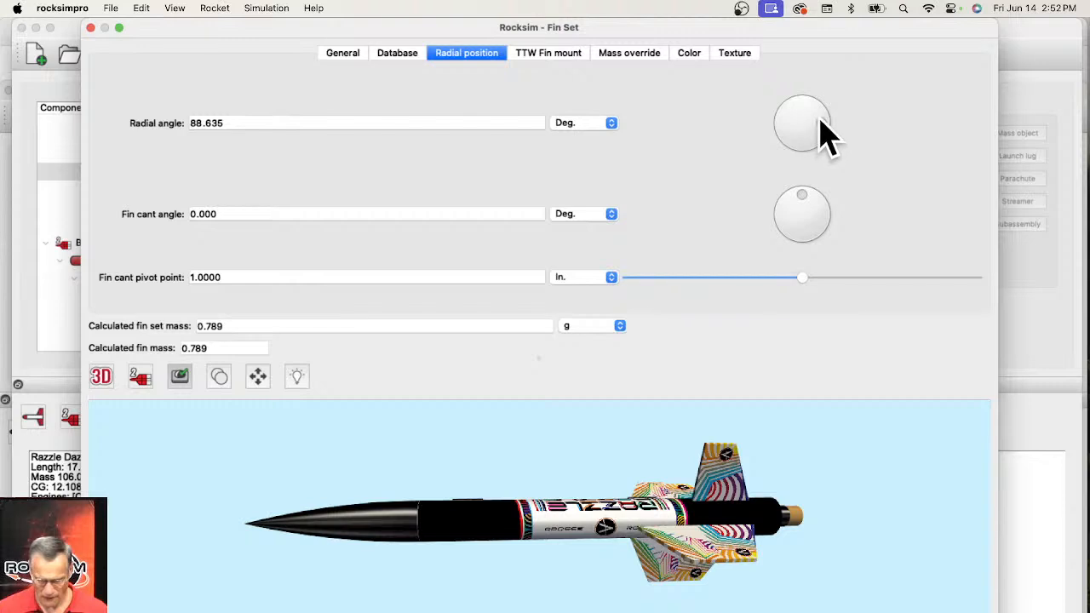
mouse_move(820, 119)
left_mouse_down()
mouse_move(793, 120)
mouse_move(801, 109)
left_mouse_up()
left_click_drag(757, 491, 675, 492)
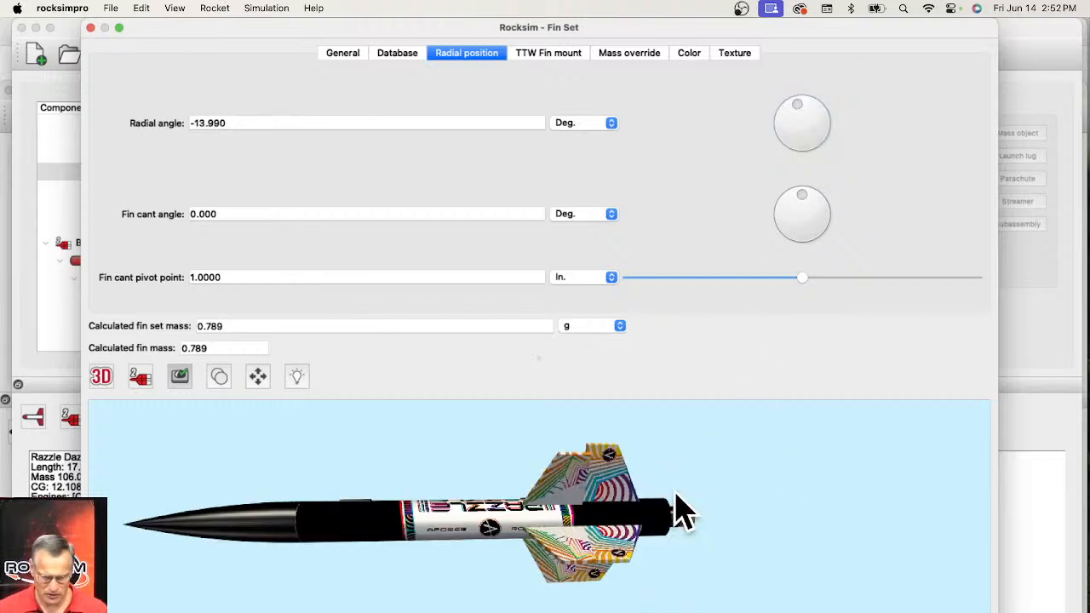
left_click_drag(771, 518, 204, 565)
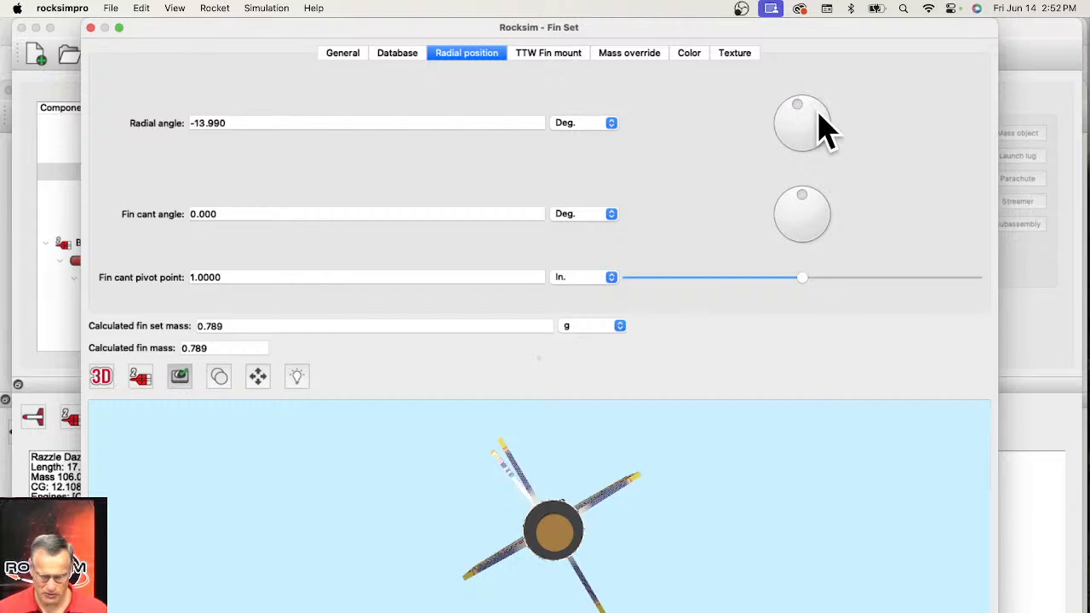
mouse_move(817, 128)
left_mouse_down()
mouse_move(847, 155)
mouse_move(829, 131)
mouse_move(809, 137)
left_mouse_up()
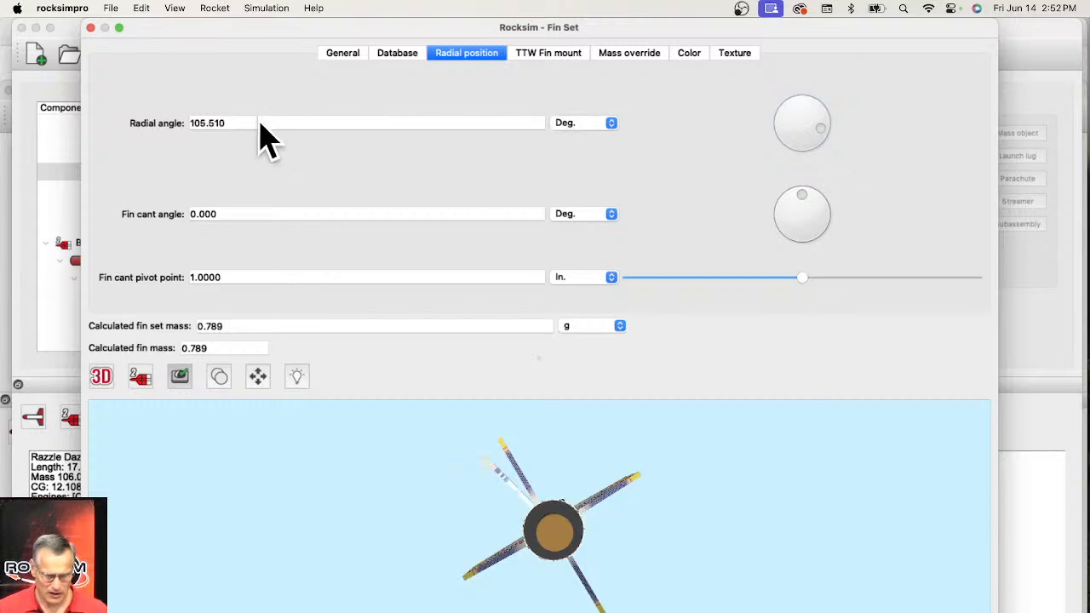
- Reset the fin's radial angle to 0 degrees and return the rocket to a side perspective
left_click_drag(261, 124, 194, 111)
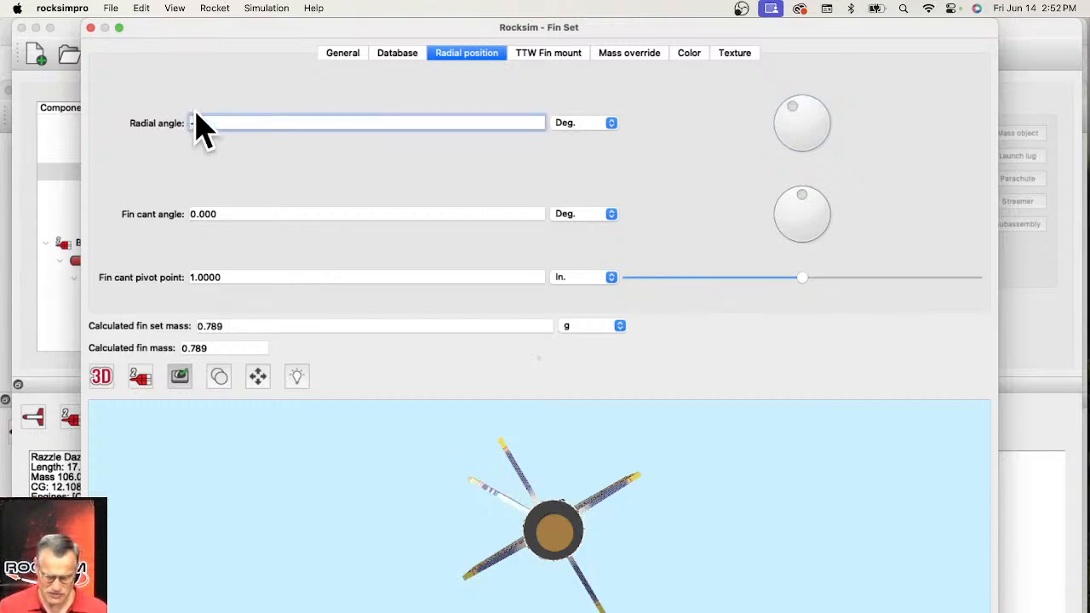
type("-0")
key("Return")
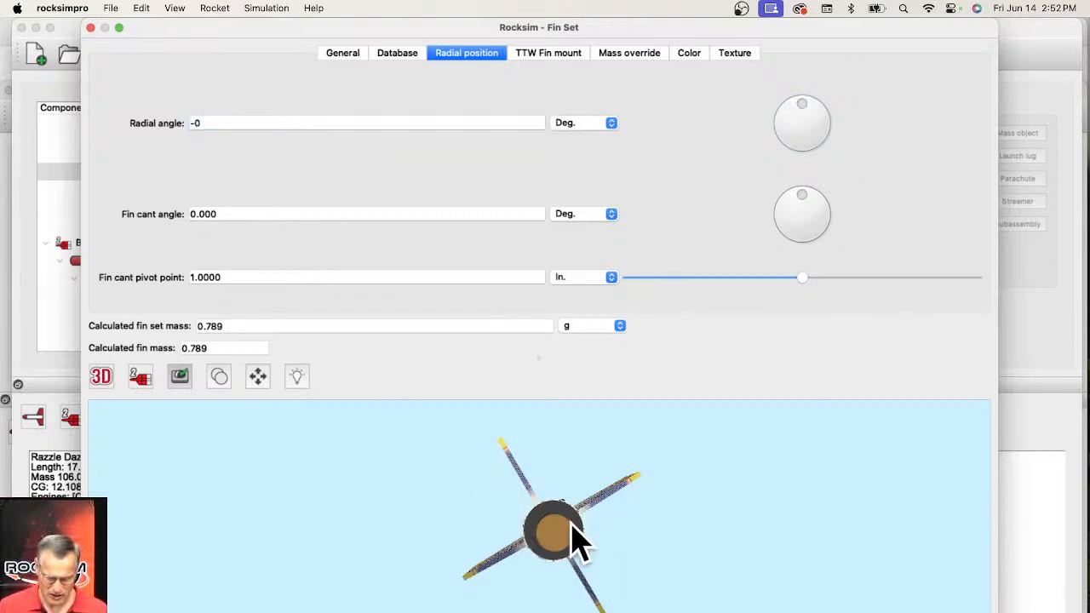
left_click_drag(632, 525, 910, 525)
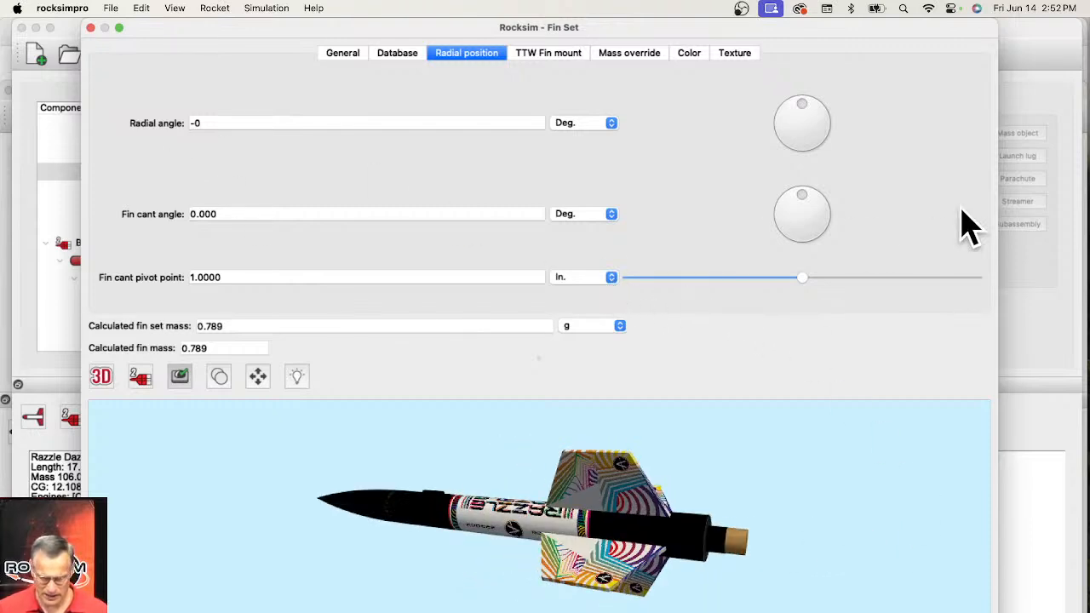
- Try cant angles of 35.385 and 37.010 degrees on the Fin set-1 fin, inspecting its tilt close up from the side
left_click_drag(757, 475, 735, 508)
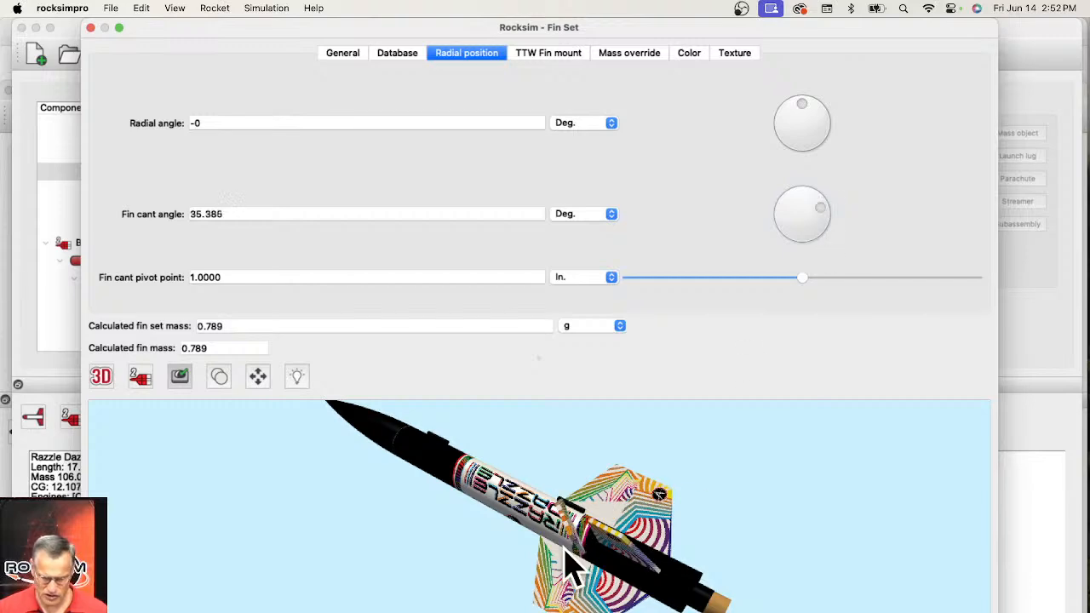
scroll(563, 547, "up", 5)
mouse_move(563, 548)
left_mouse_down()
mouse_move(601, 561)
mouse_move(654, 539)
mouse_move(564, 560)
mouse_move(574, 552)
mouse_move(584, 565)
mouse_move(609, 541)
mouse_move(574, 555)
left_mouse_up()
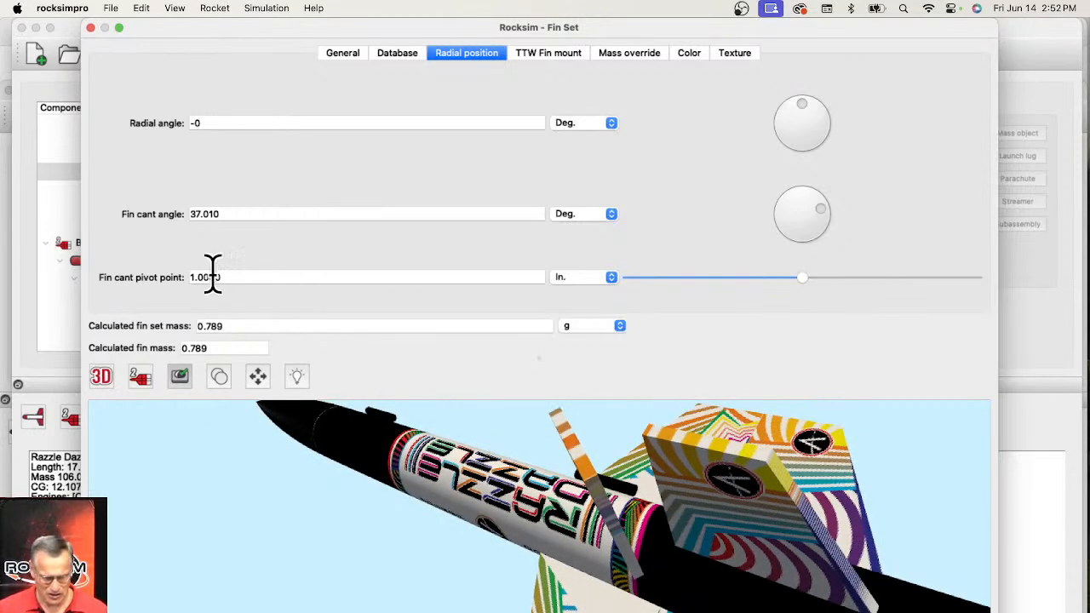
- Set the Fin set-1 fin's cant angle to 20 degrees and close its editor
left_click(227, 210)
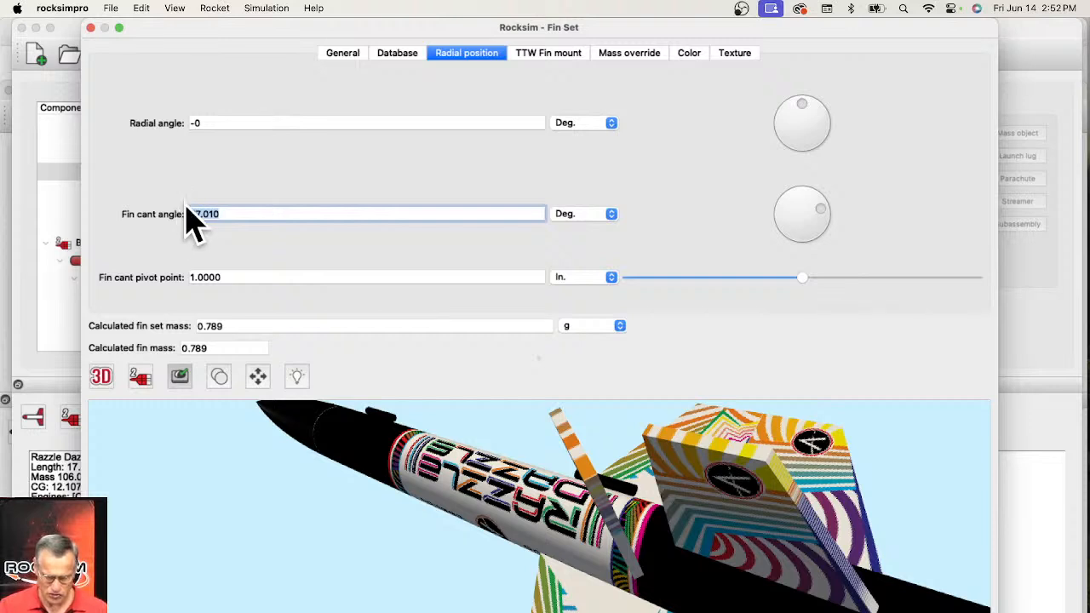
type("20")
key("Return")
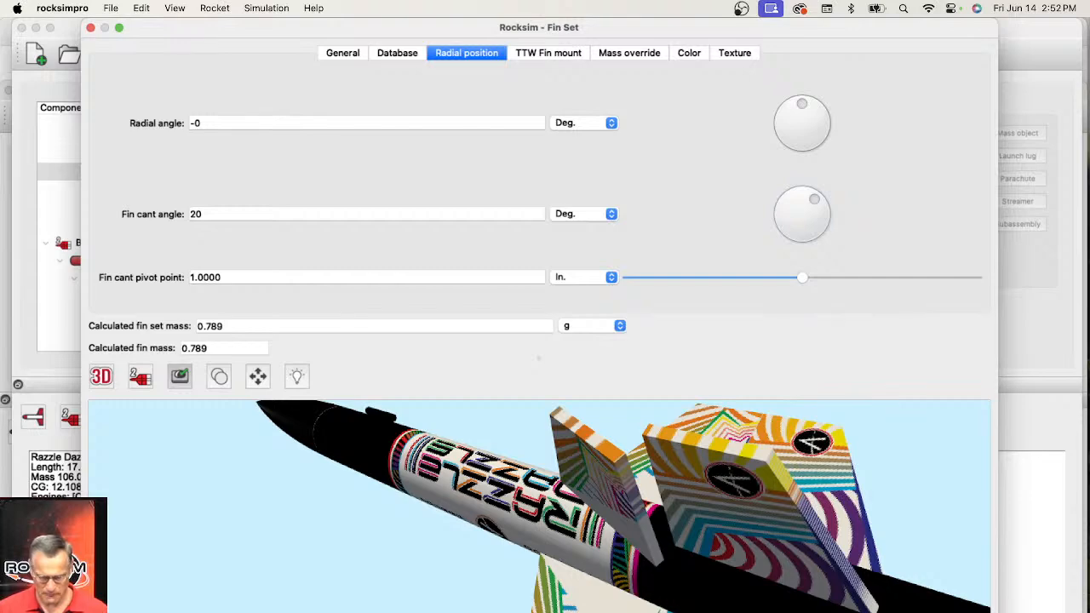
key("Escape")
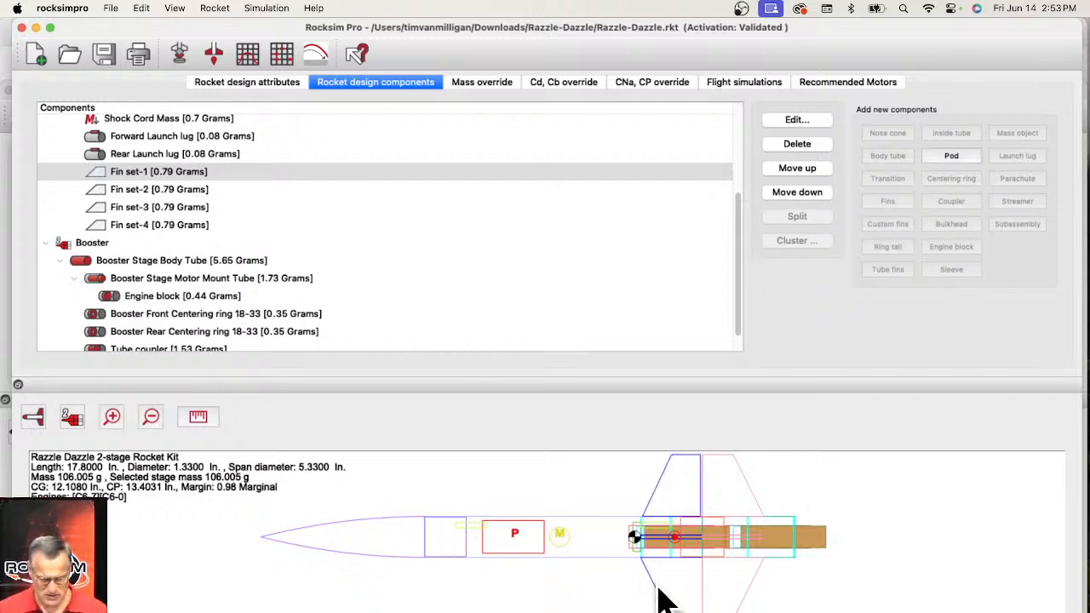
- Locate the sustainer fin opposite Fin set-1, open Fin set-3 for editing, and bring up its radial position settings
left_click(135, 190)
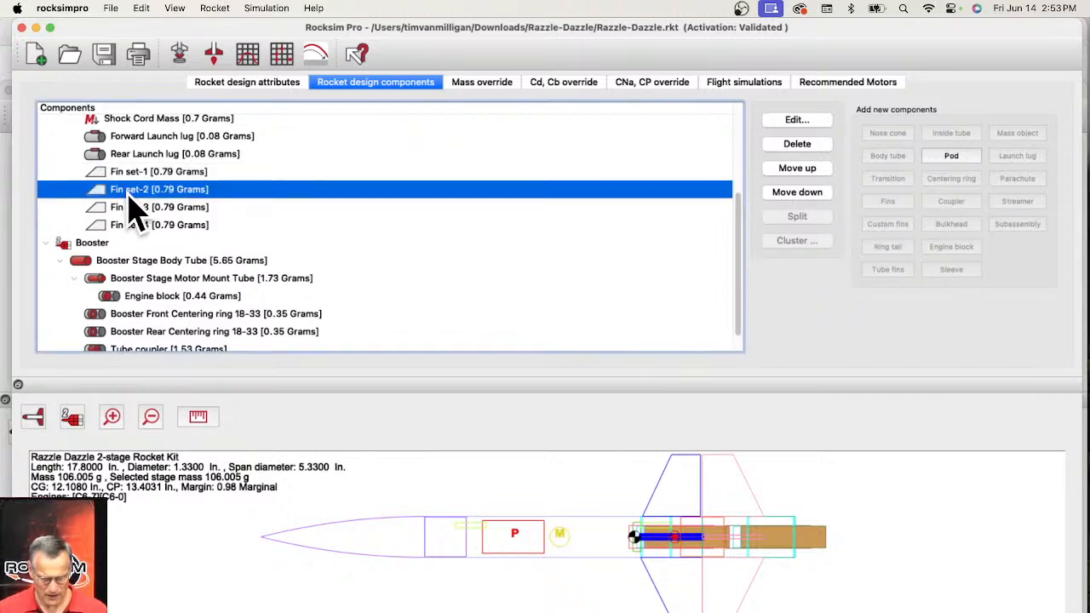
left_click(135, 208)
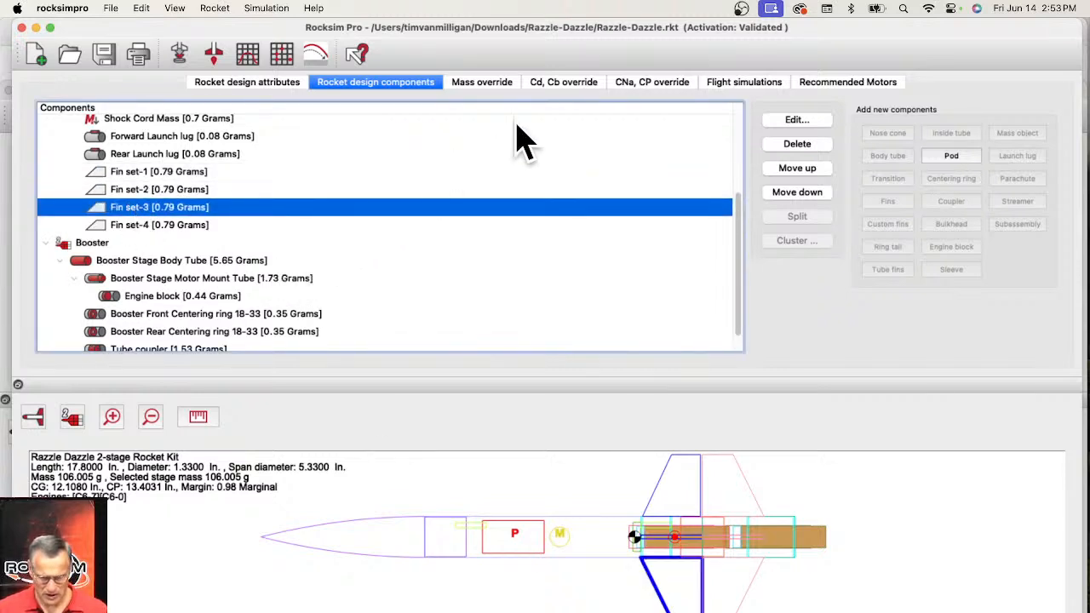
double_click(135, 210)
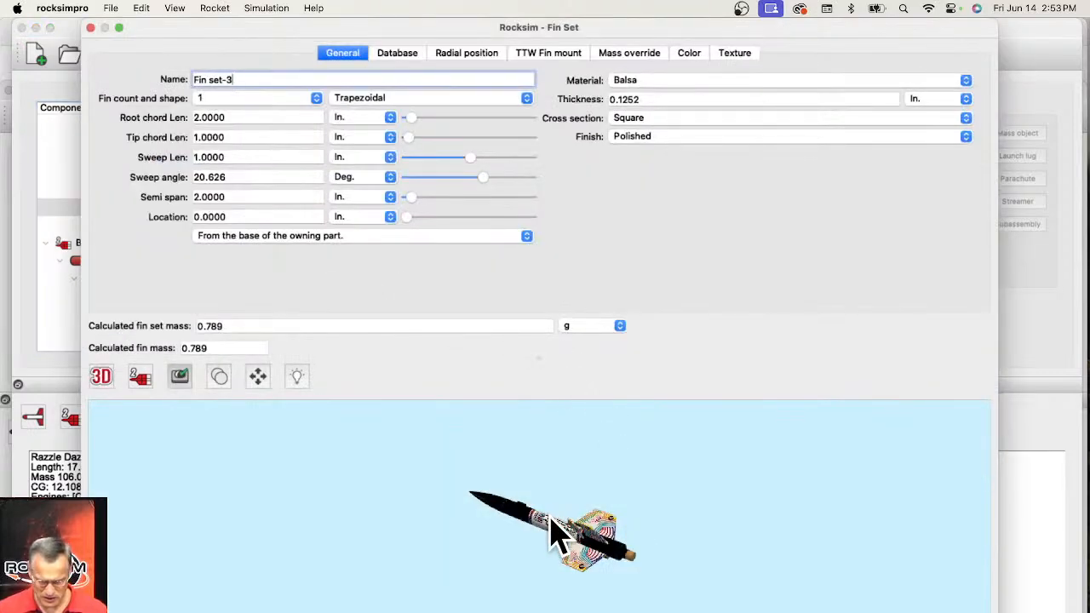
left_click_drag(557, 532, 374, 526)
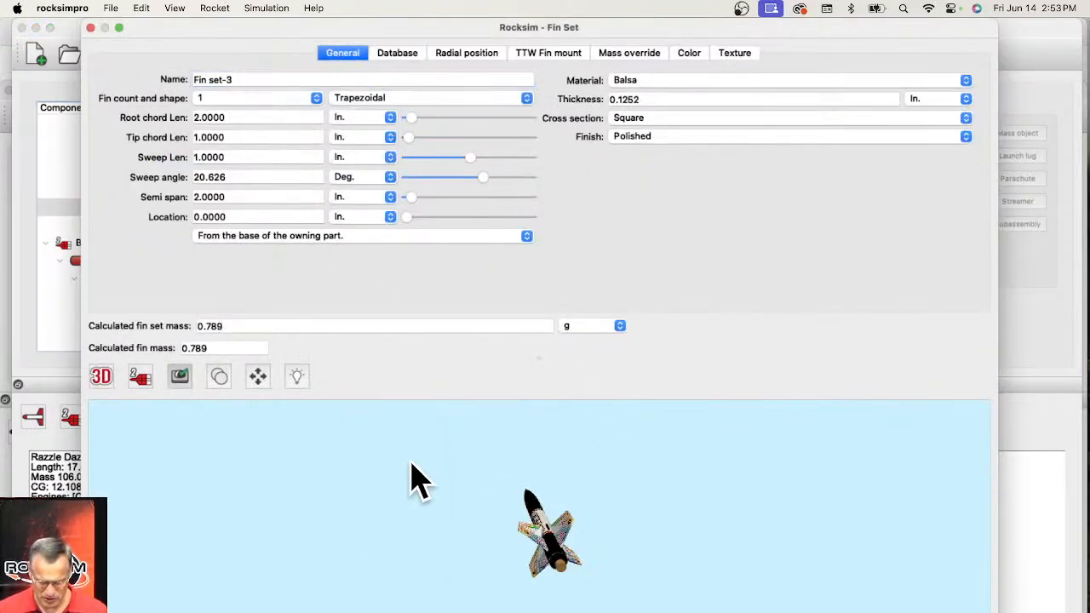
scroll(411, 462, "up", 5)
left_click_drag(445, 482, 234, 508)
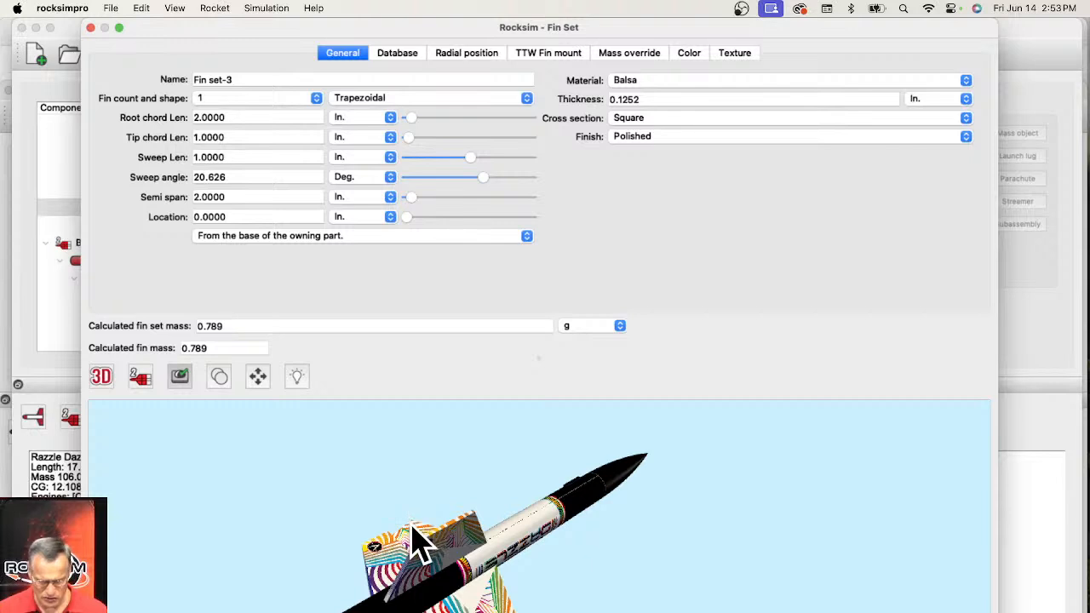
left_click_drag(436, 449, 426, 372)
left_click(472, 55)
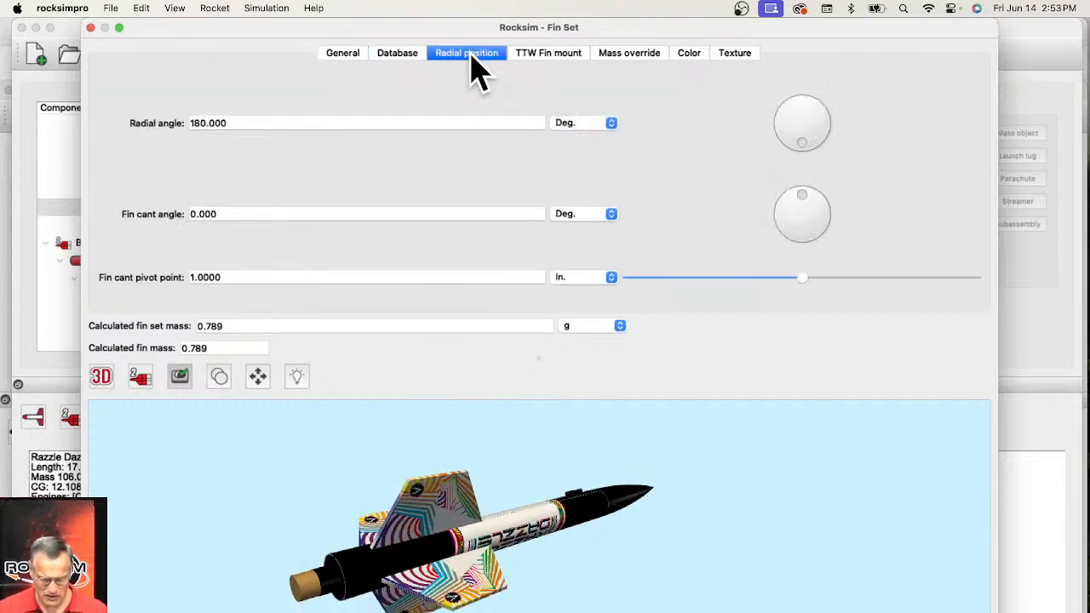
- Try a cant angle of 20 degrees on the Fin set-3 fin and compare its tilt with the opposite fin
left_click(233, 208)
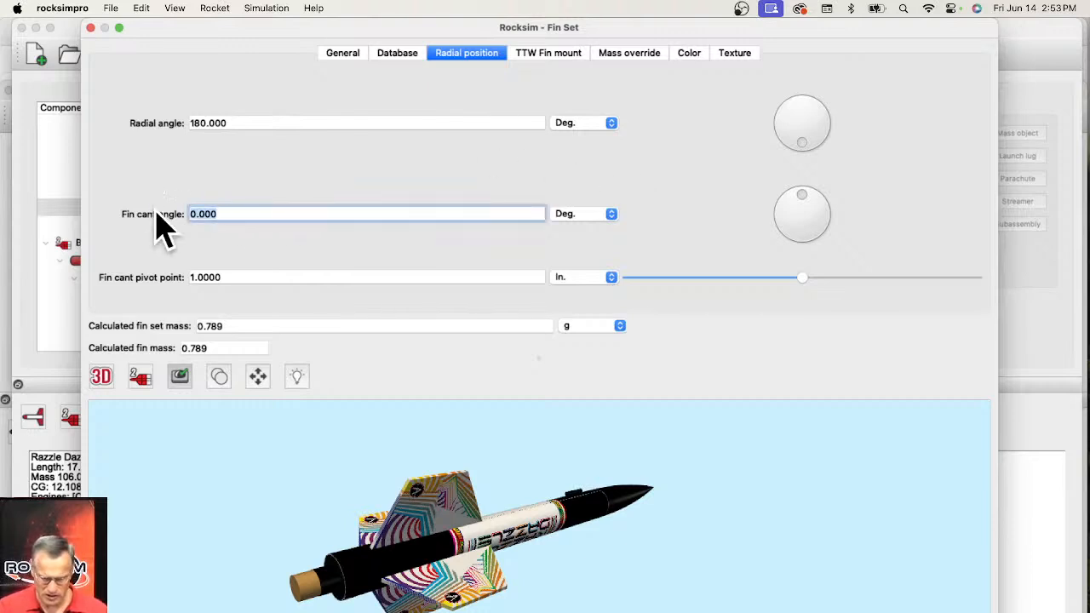
key("Return")
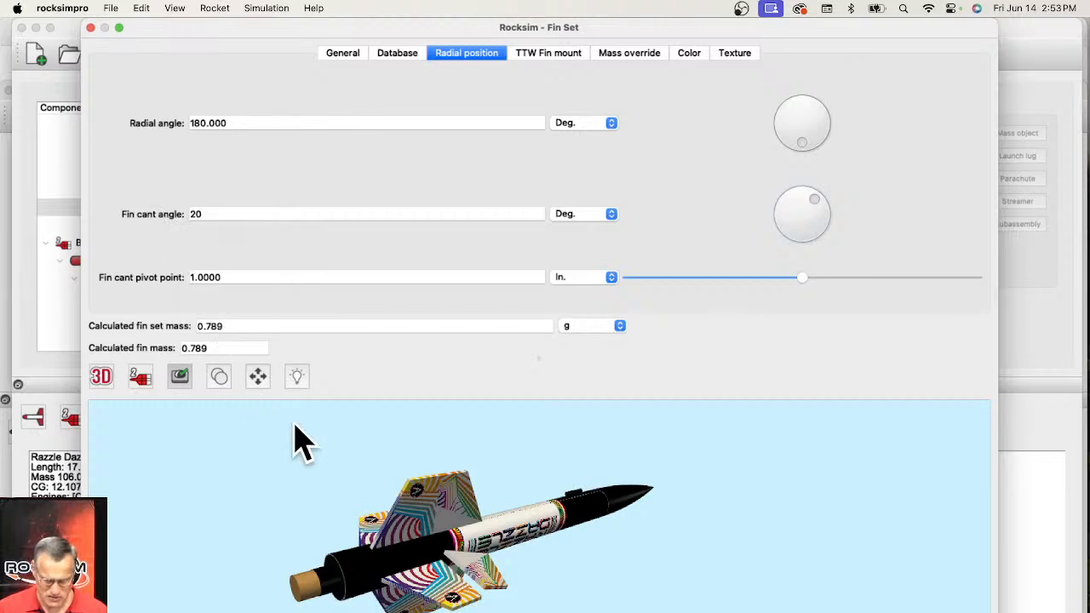
left_click_drag(292, 438, 117, 414)
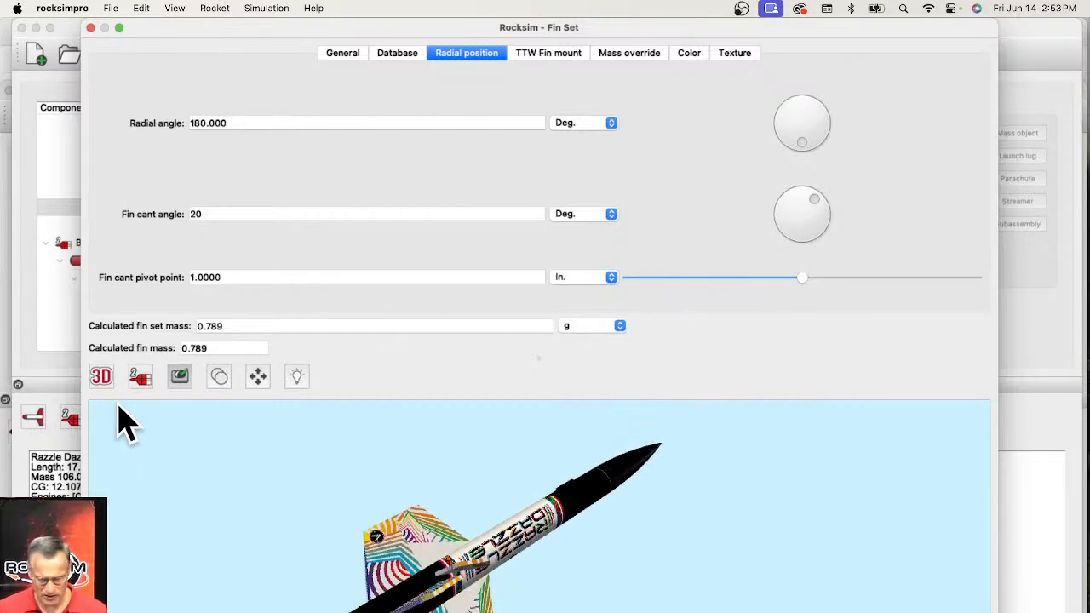
- Set the Fin set-3 fin's cant angle to -20 degrees, inspect the canted fins from several sides, and close the editor
left_click(192, 214)
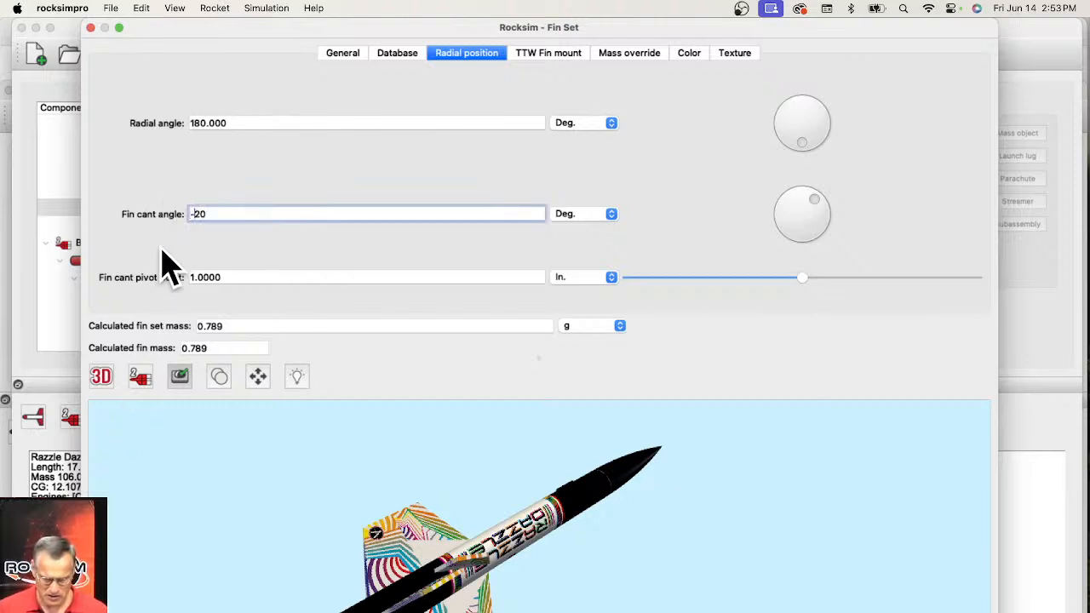
key("Return")
left_click_drag(442, 508, 51, 607)
left_click_drag(504, 579, 584, 570)
scroll(482, 523, "up", 5)
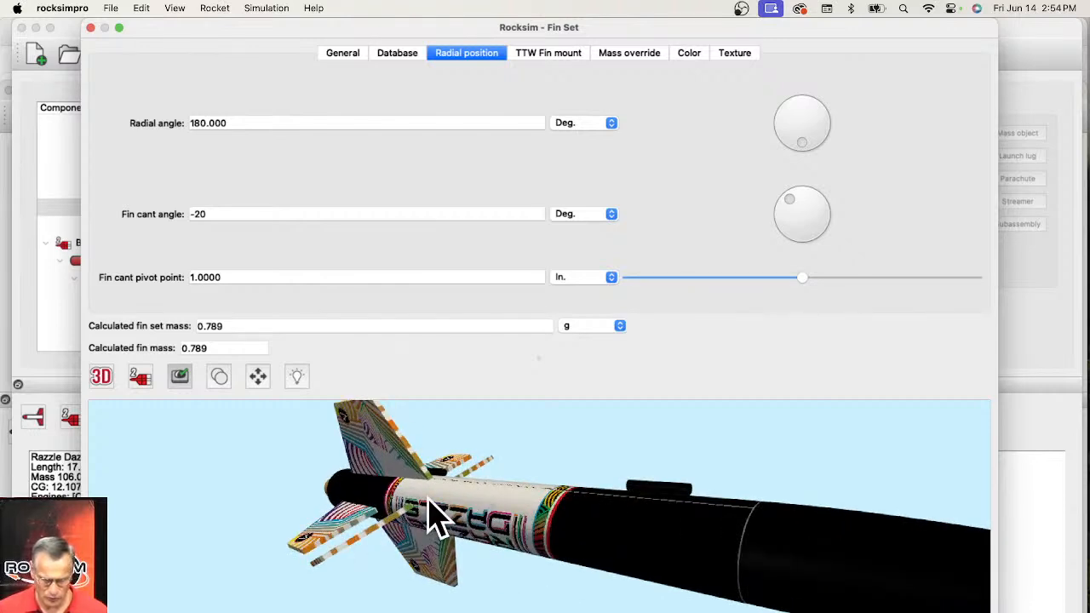
left_click_drag(537, 591, 573, 590)
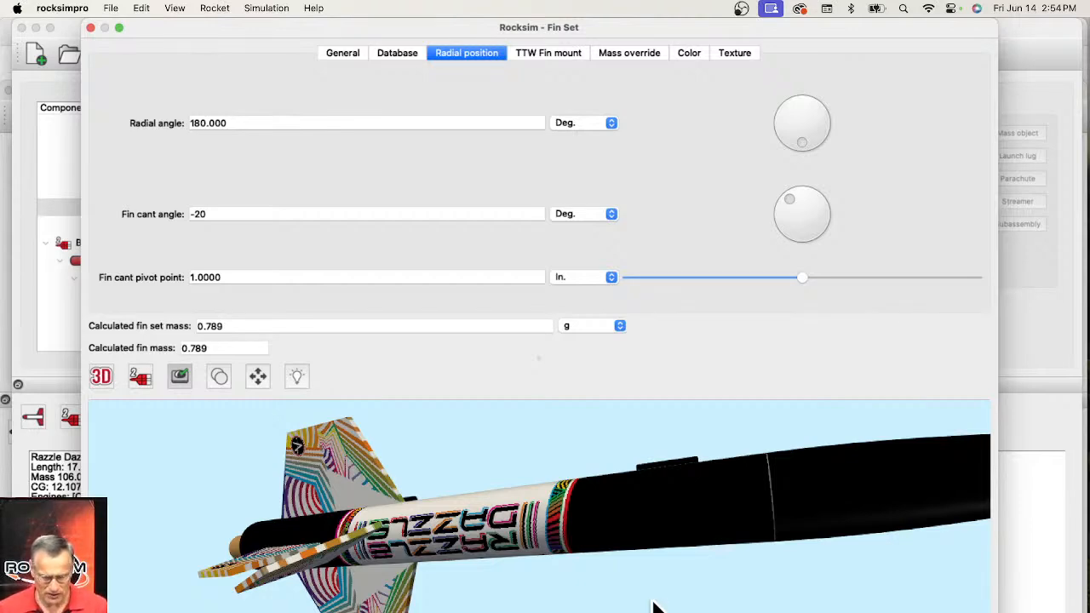
key("Return")
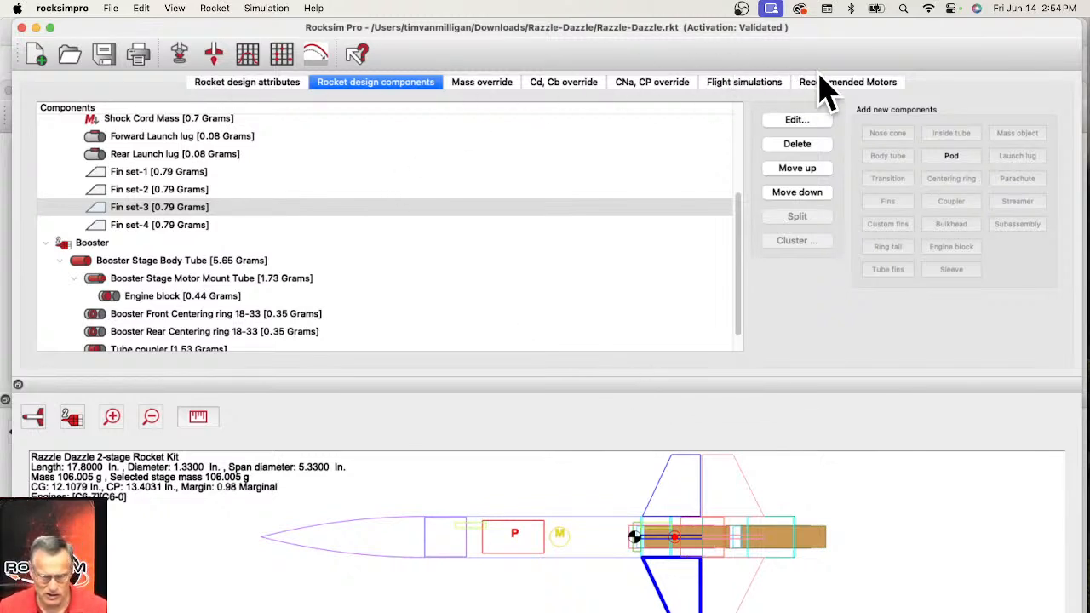
- Run a new simulation of the canted-fin rocket with its 3D flight profile, and enlarge the flight profile window
left_click(180, 56)
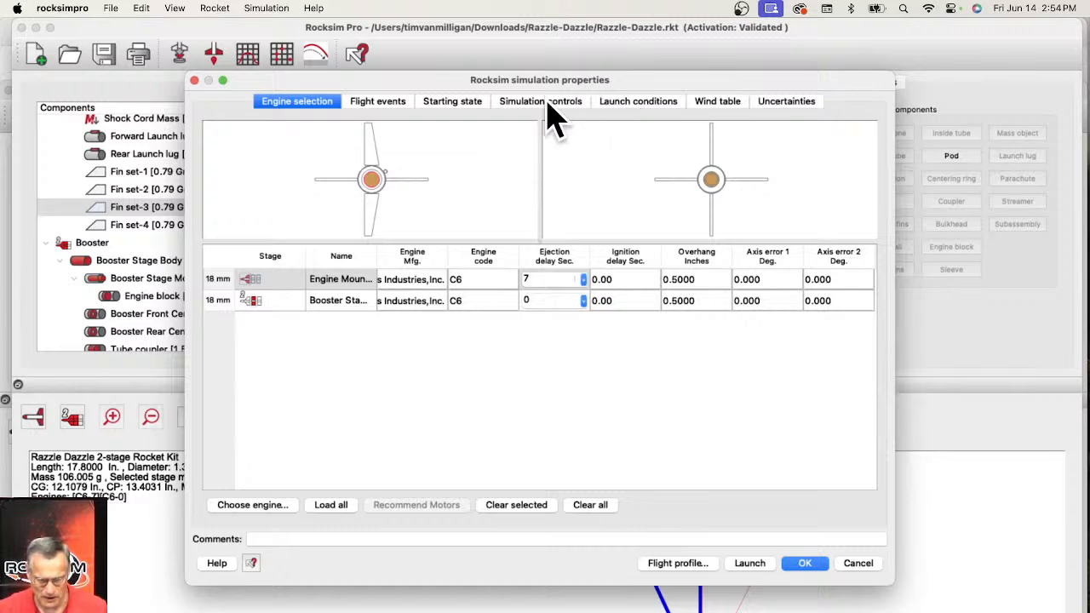
left_click(685, 565)
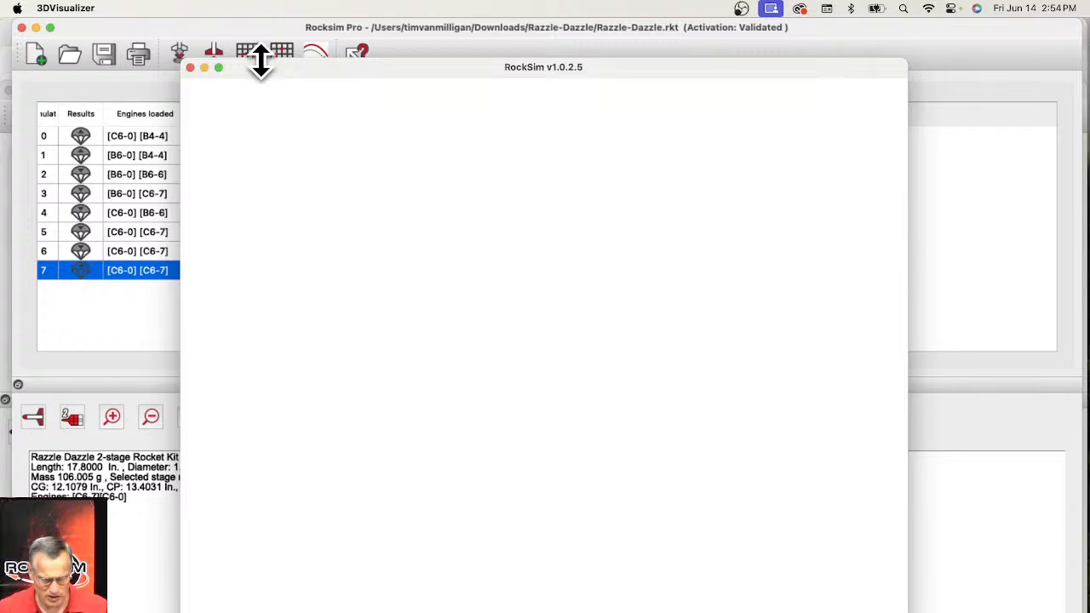
left_click_drag(260, 63, 479, 70)
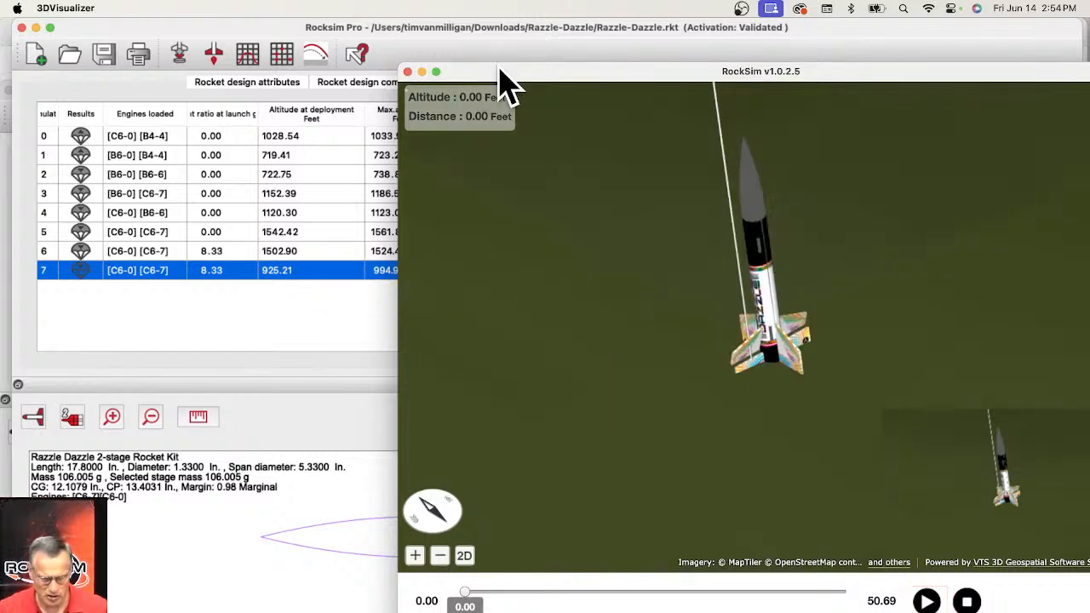
left_click_drag(496, 73, 207, 31)
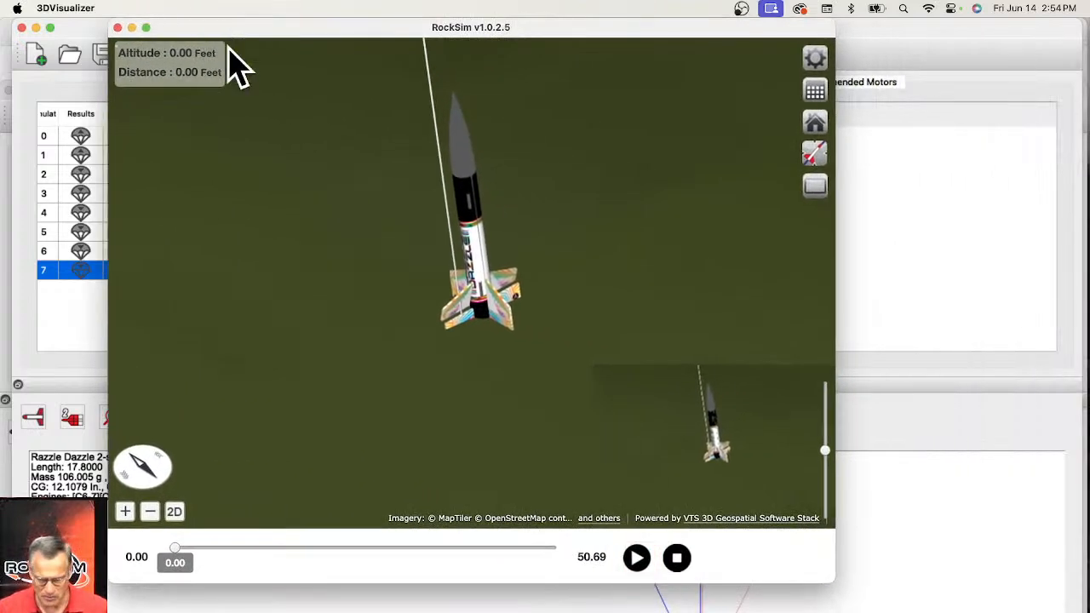
left_click_drag(827, 583, 1006, 611)
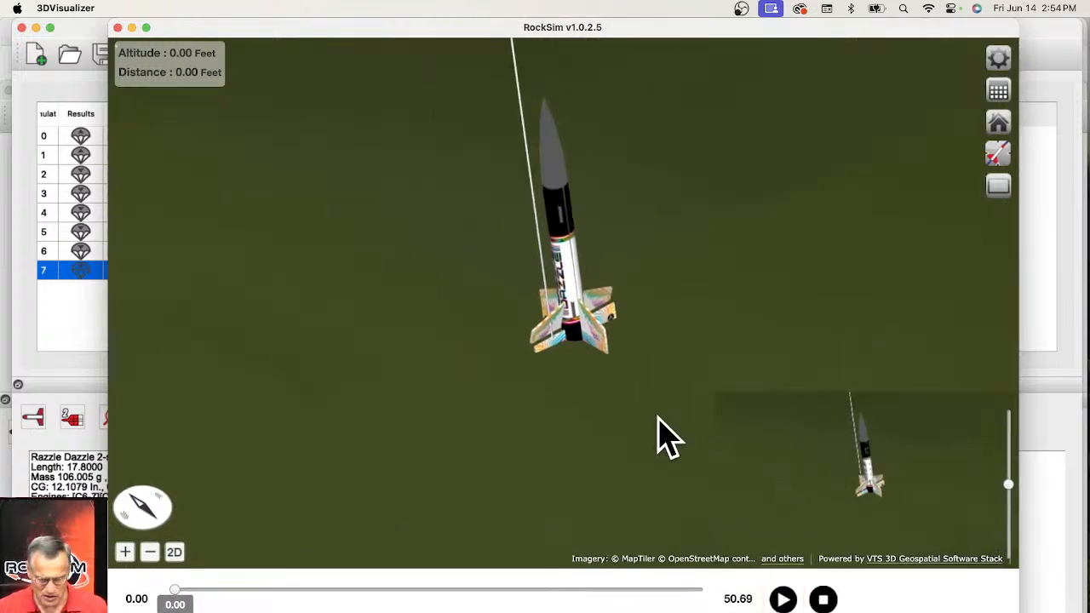
- Switch the flight profile to the full-trajectory camera and magnify the launch site until the rocket fills the view
left_click(994, 155)
left_click(903, 188)
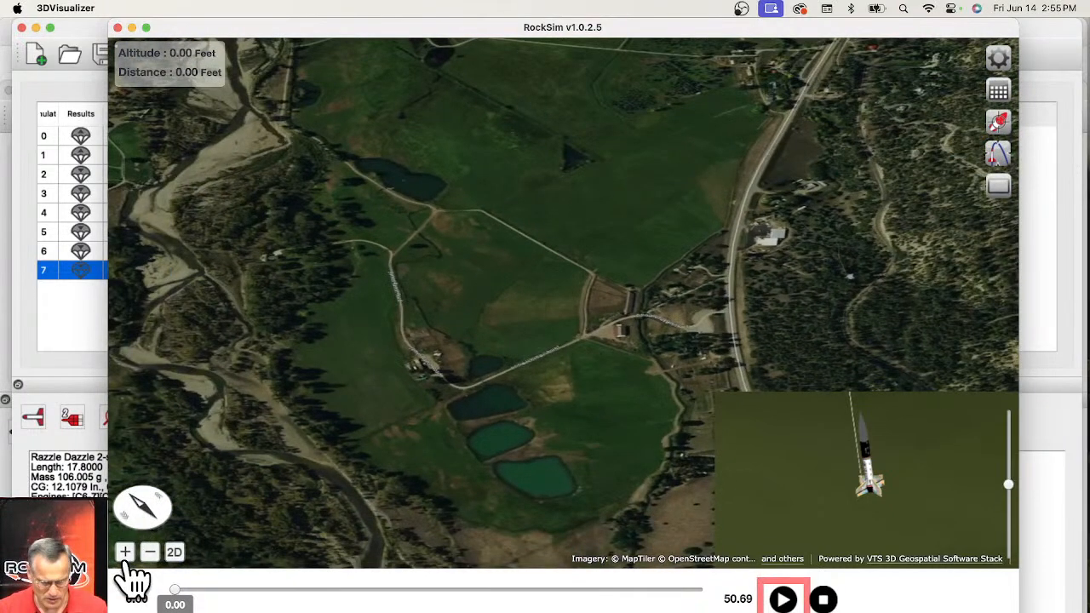
left_click(126, 558)
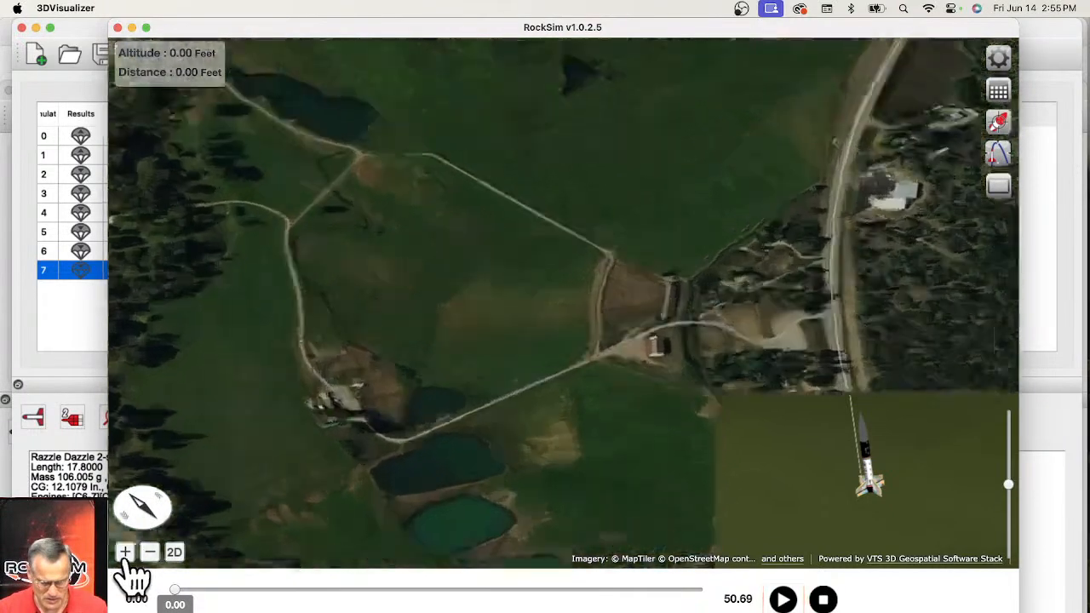
left_click(125, 559)
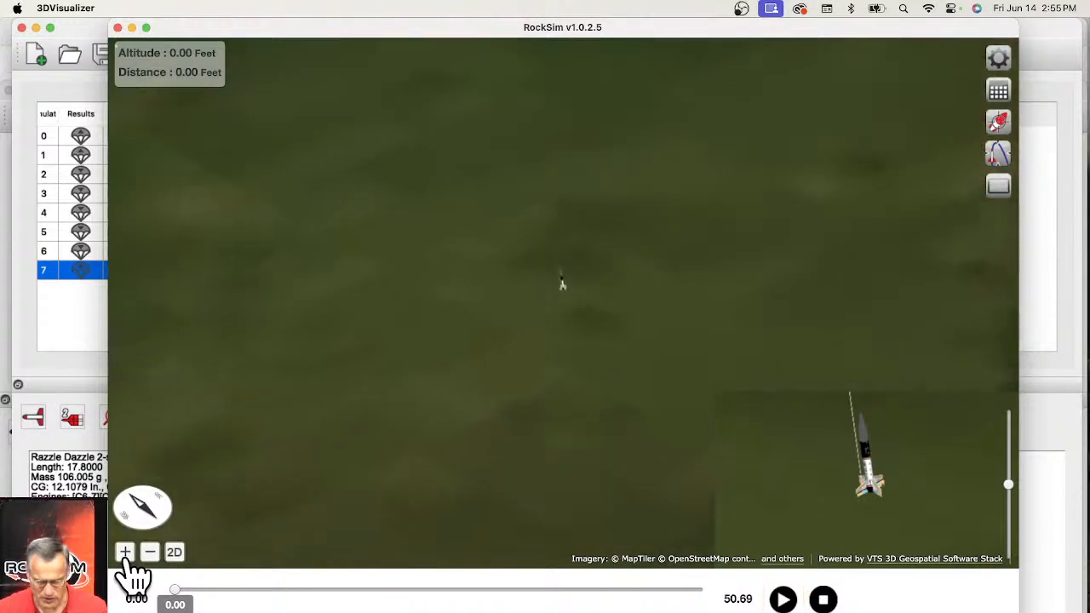
left_click(125, 558)
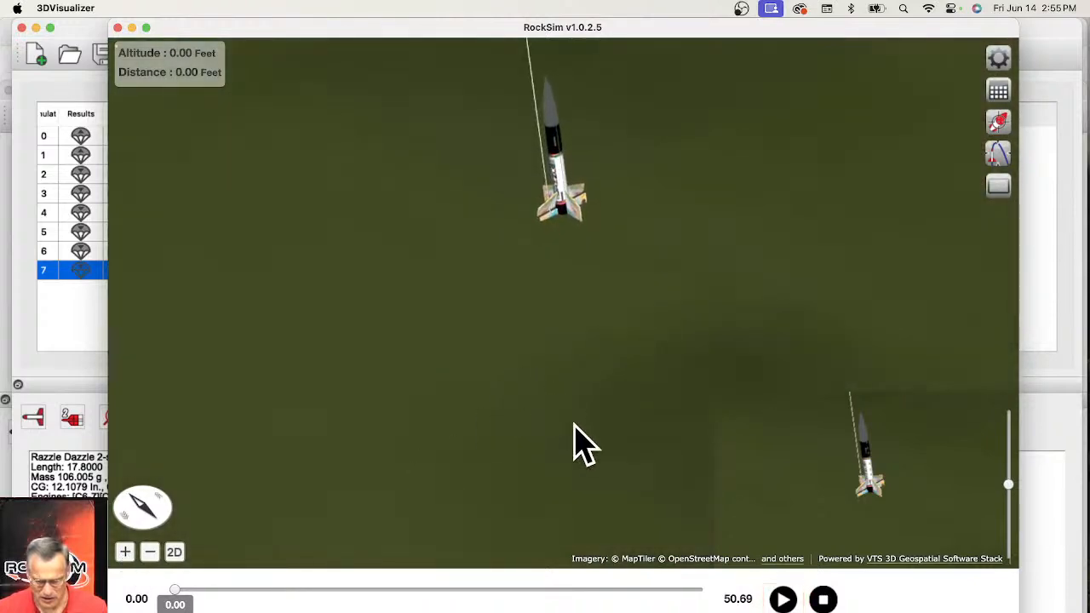
- Examine the rocket on its launch rod from overhead and from the side, and return to the rocket-following camera
left_click(143, 509)
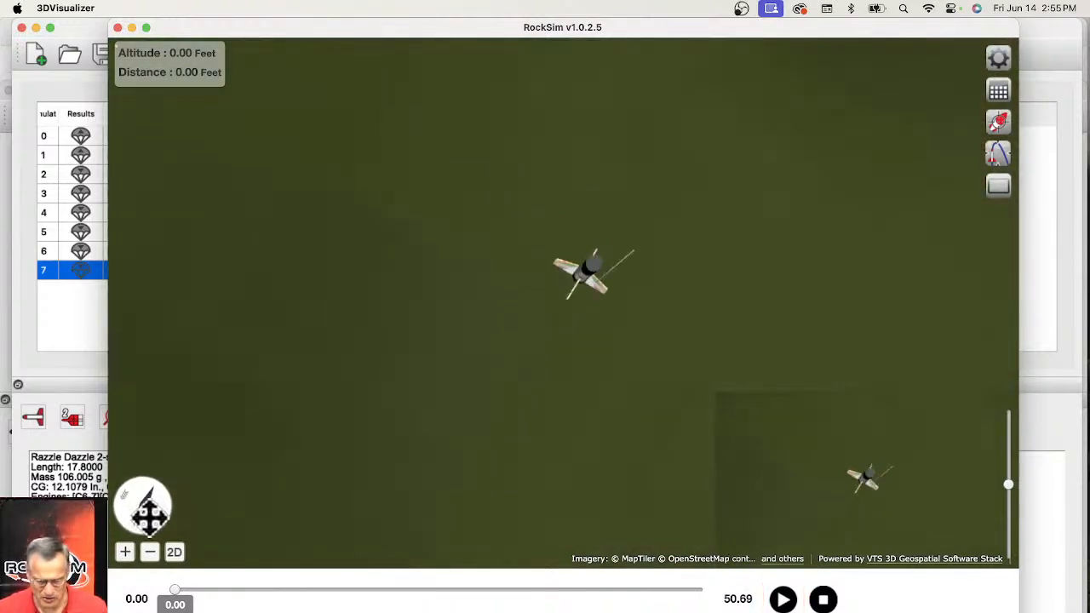
left_click_drag(153, 523, 146, 531)
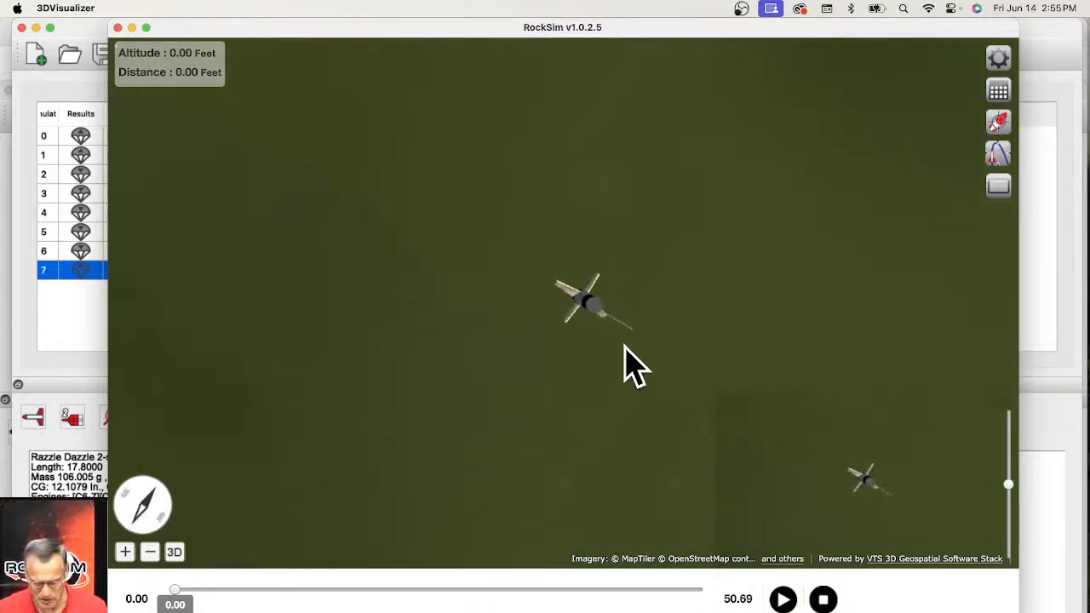
left_click_drag(624, 345, 575, 337)
mouse_move(143, 505)
left_mouse_down()
mouse_move(129, 500)
mouse_move(134, 511)
mouse_move(146, 498)
left_mouse_up()
left_click(999, 161)
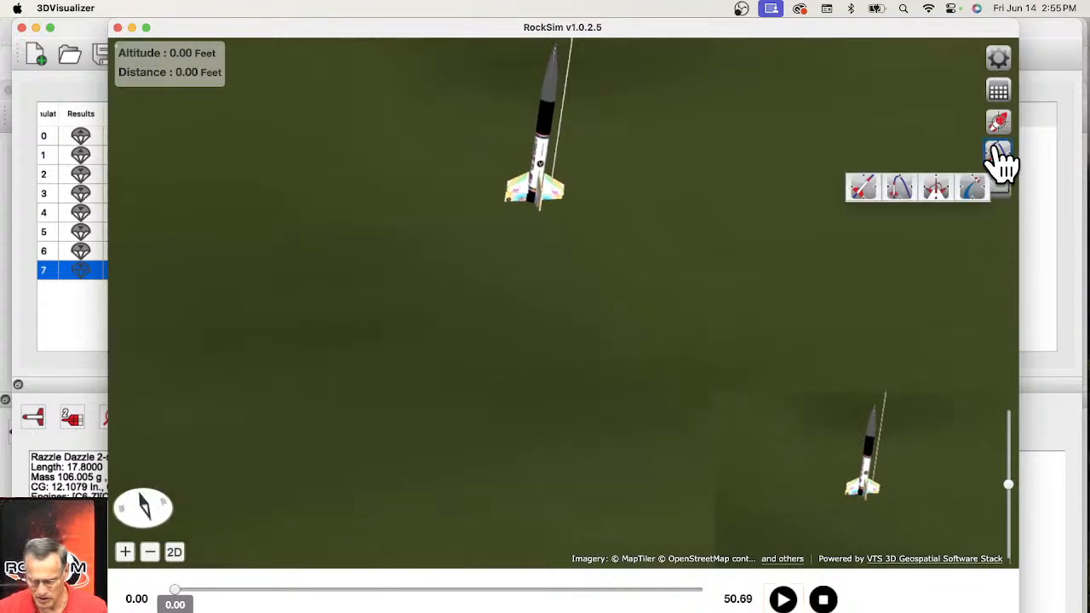
left_click(864, 195)
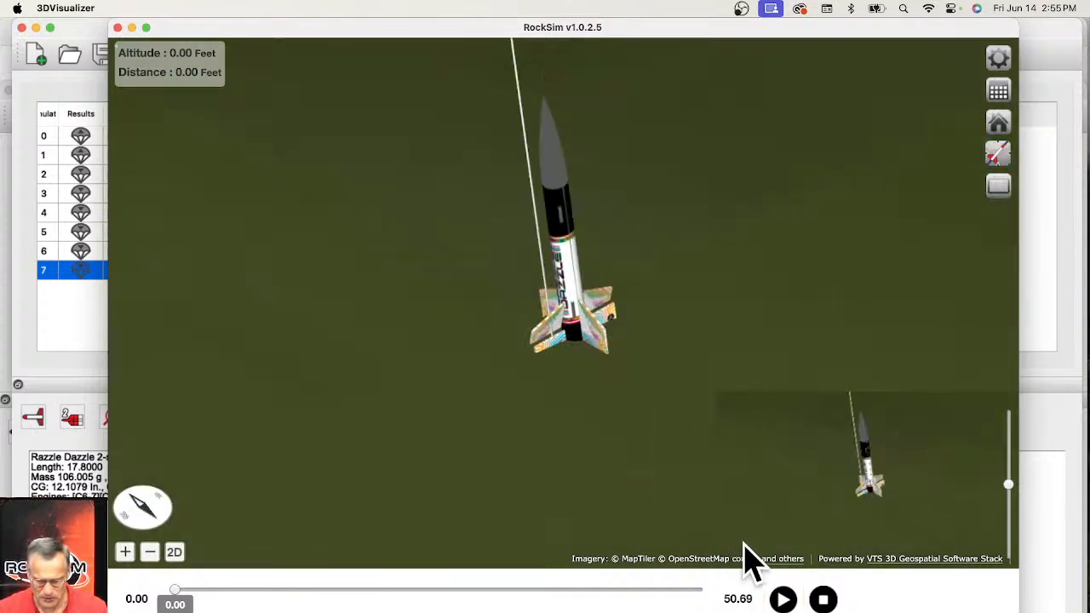
- Play the flight animation from a wider view, advance it to 17.50 seconds, and switch to the full-trajectory camera
left_click(150, 554)
left_click(149, 555)
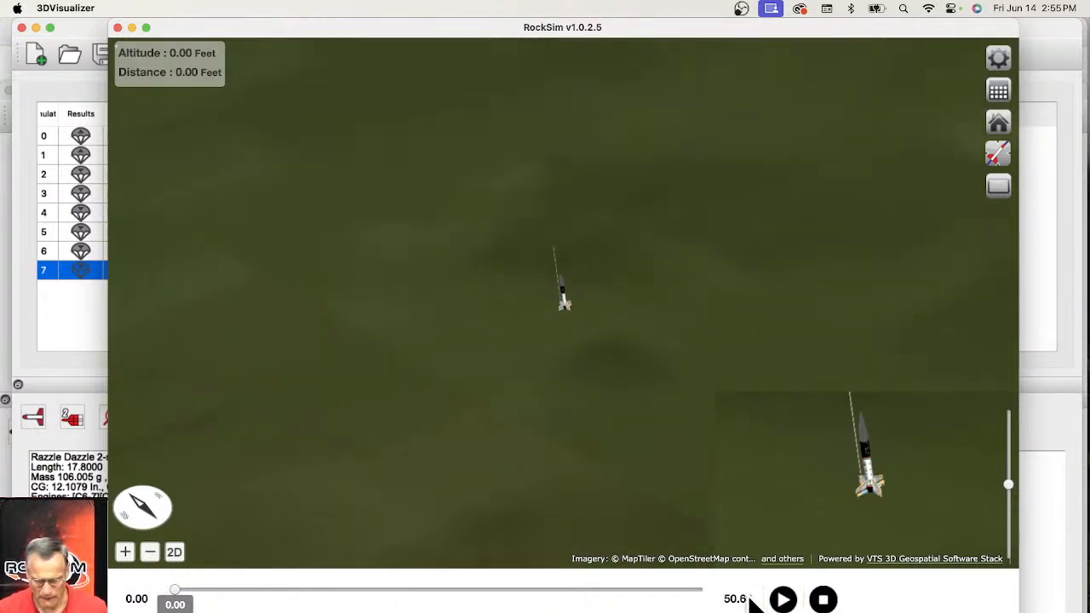
left_click(784, 601)
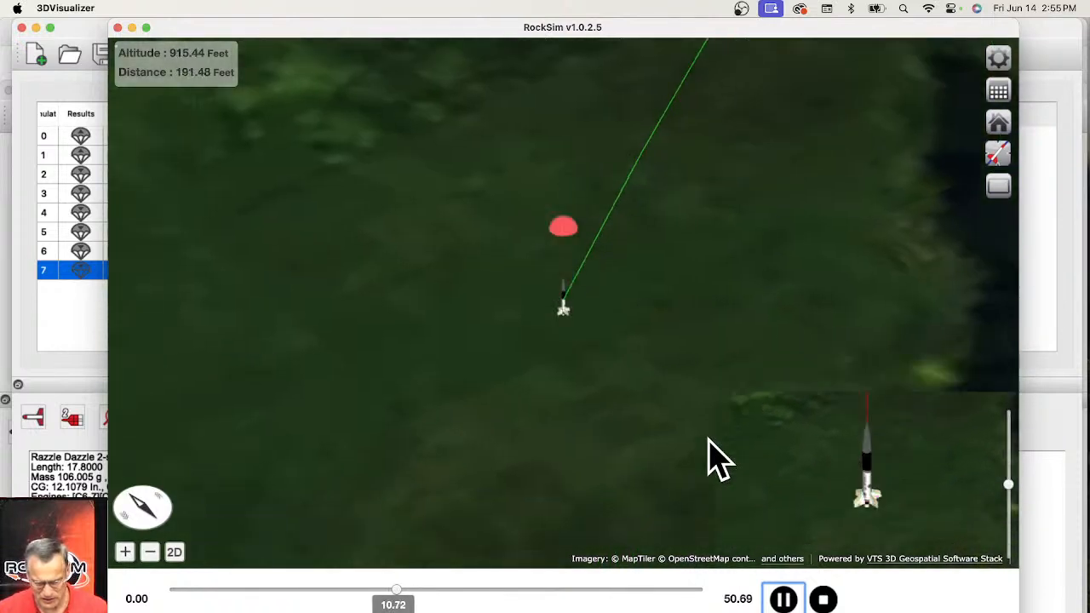
left_click_drag(413, 590, 451, 602)
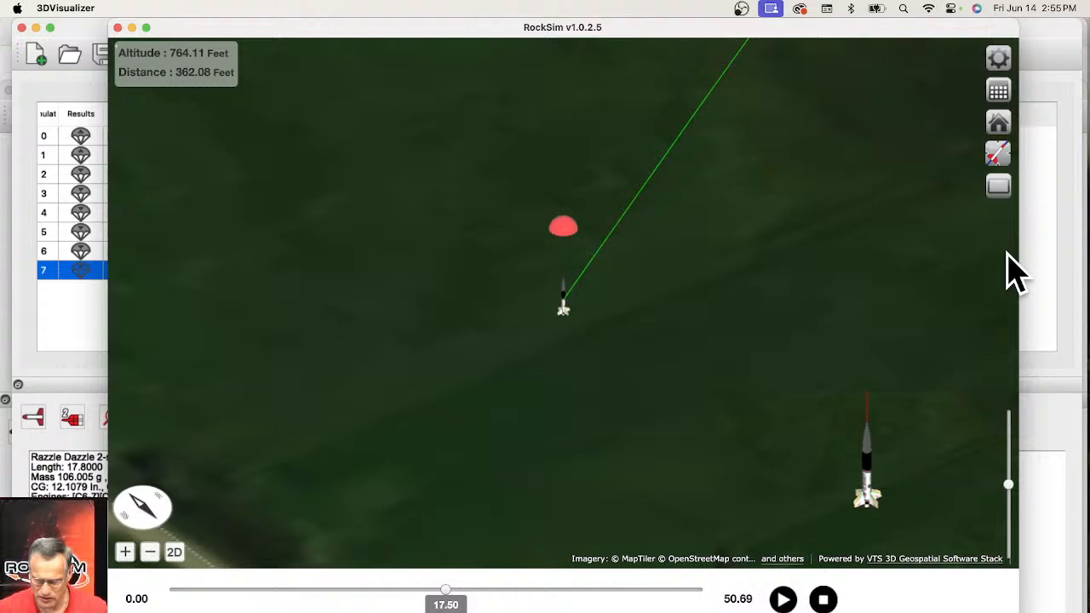
left_click(998, 155)
left_click(904, 191)
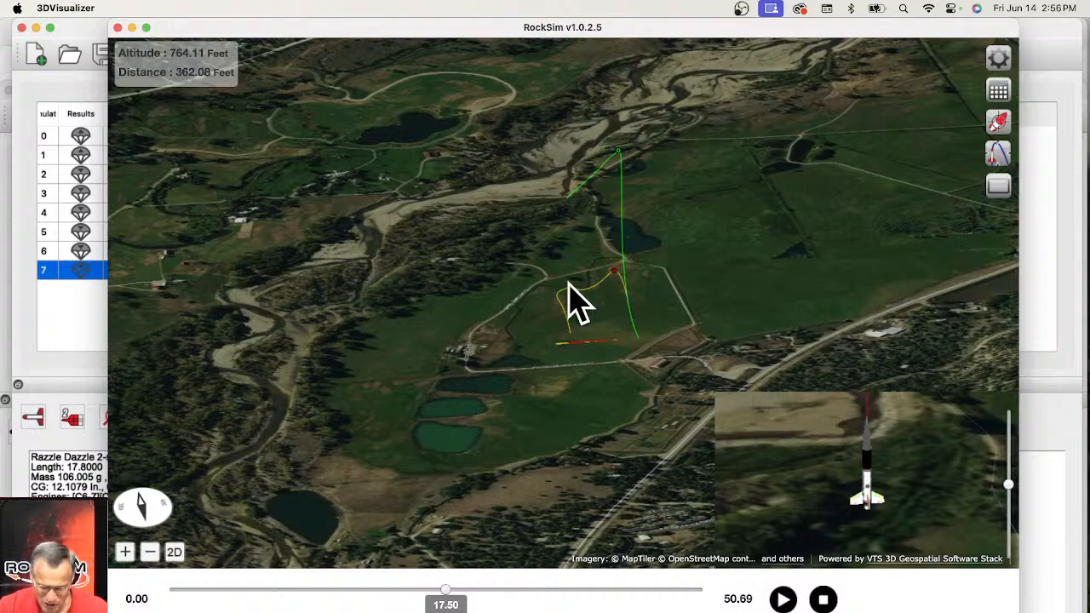
- Examine the full flight trajectory and its ground track from several orbit angles and distances
scroll(600, 307, "up", 5)
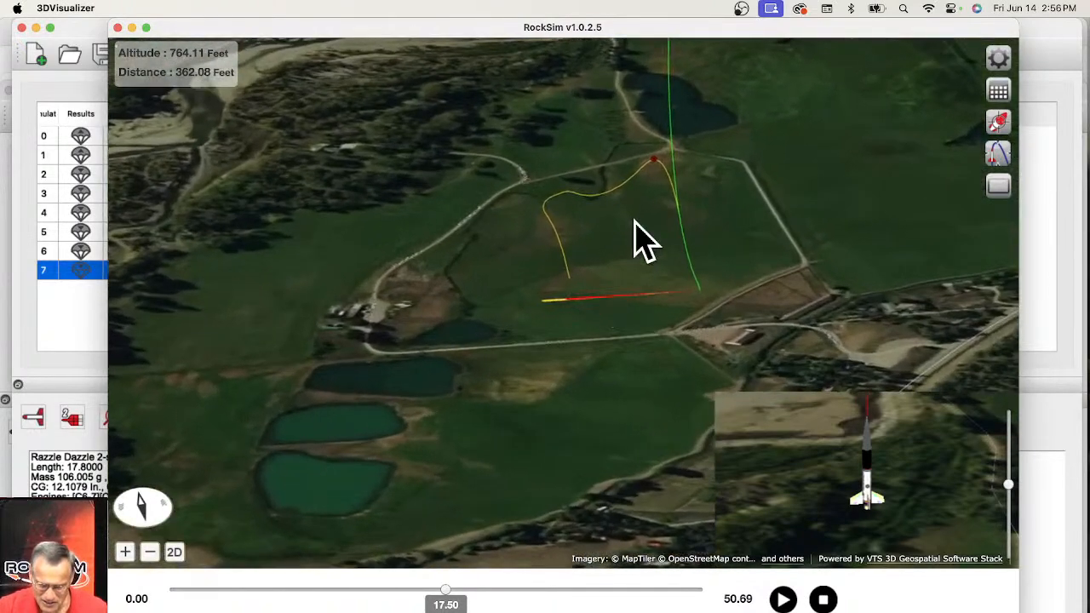
left_click_drag(634, 222, 633, 301)
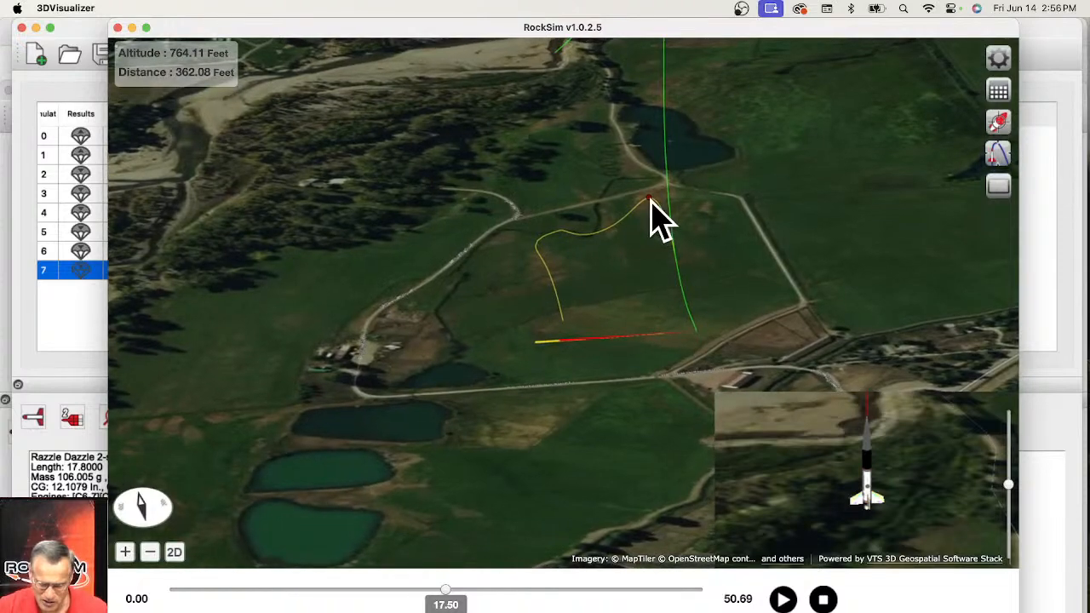
left_click_drag(631, 243, 1012, 365)
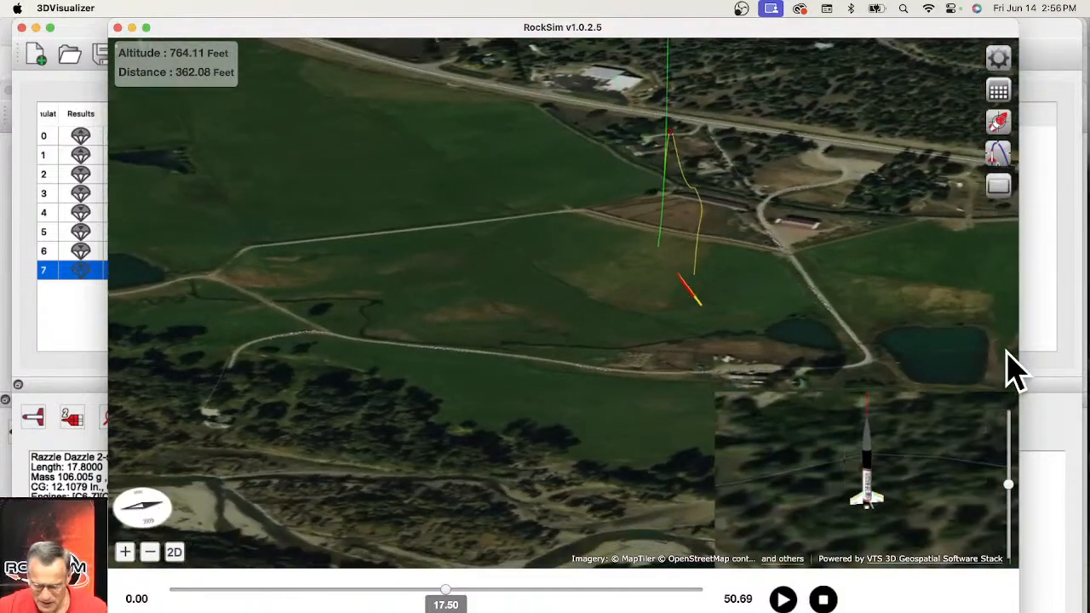
left_click_drag(939, 356, 647, 180)
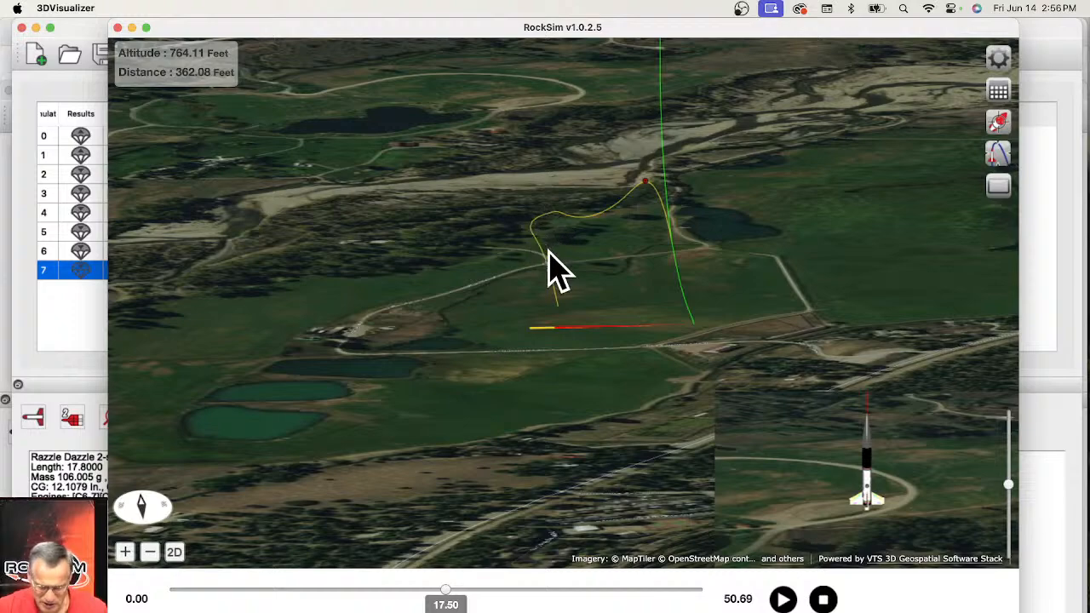
left_click_drag(558, 259, 891, 368)
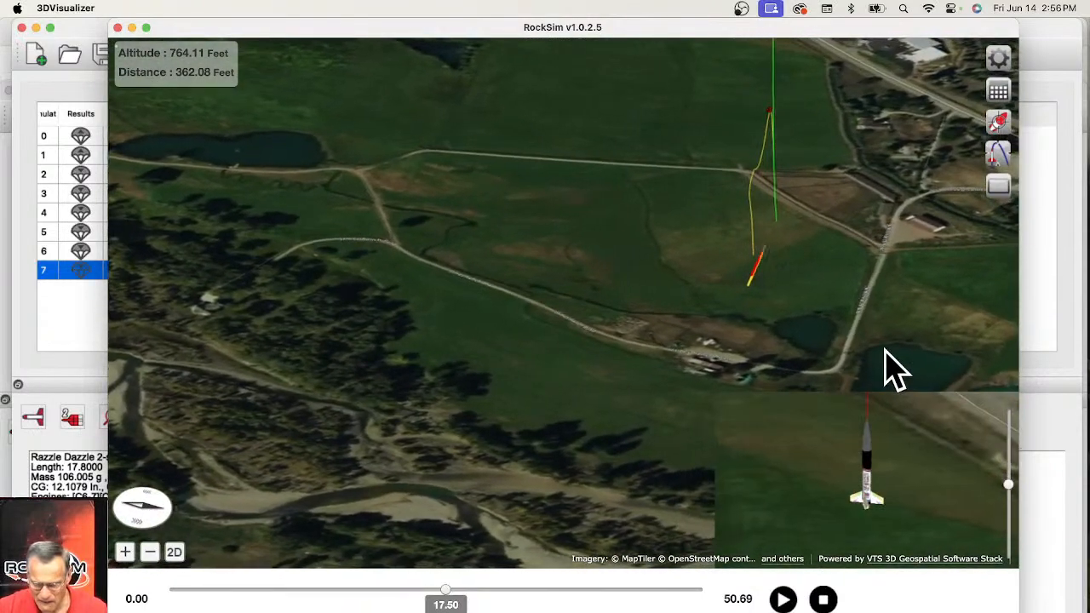
left_click_drag(760, 208, 712, 370)
scroll(685, 236, "down", 5)
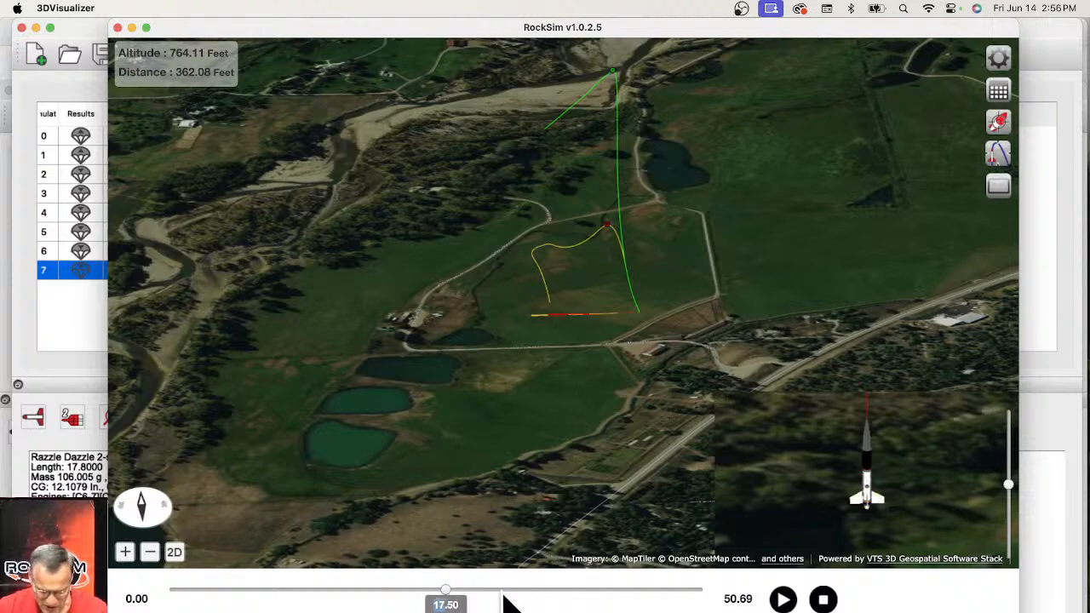
- Center the view on the descending rocket and magnify it, and stop and close the flight profile
left_click(999, 125)
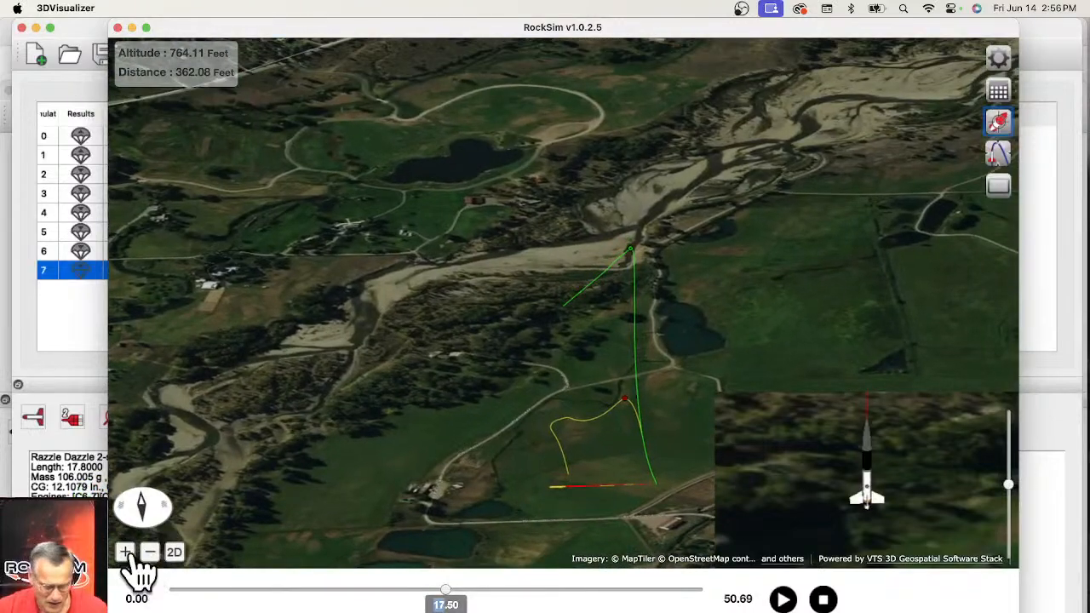
left_click(125, 552)
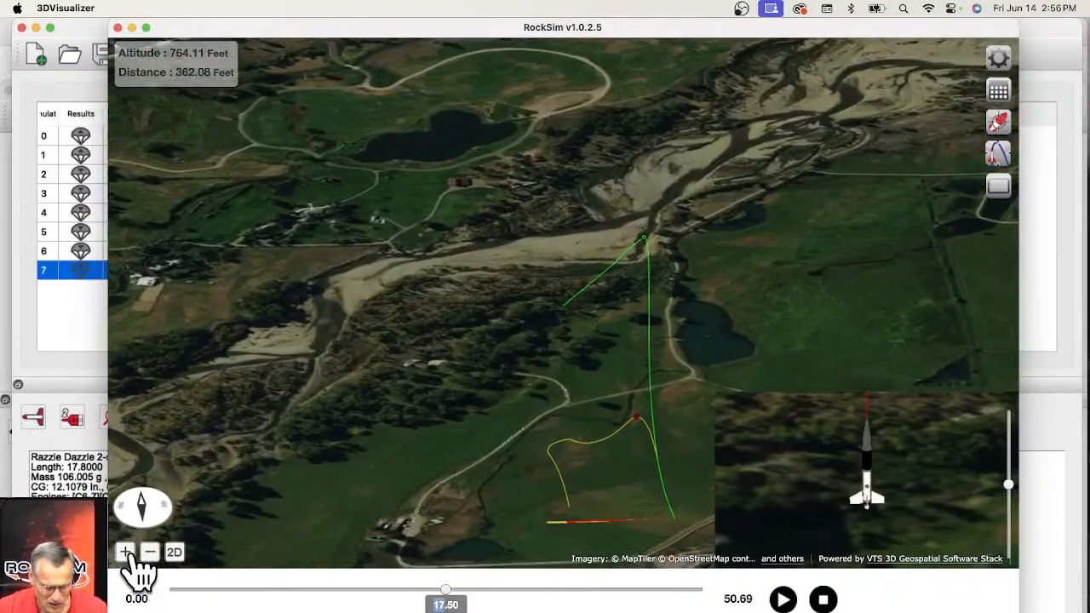
left_click(129, 554)
left_click(129, 554)
left_click(129, 555)
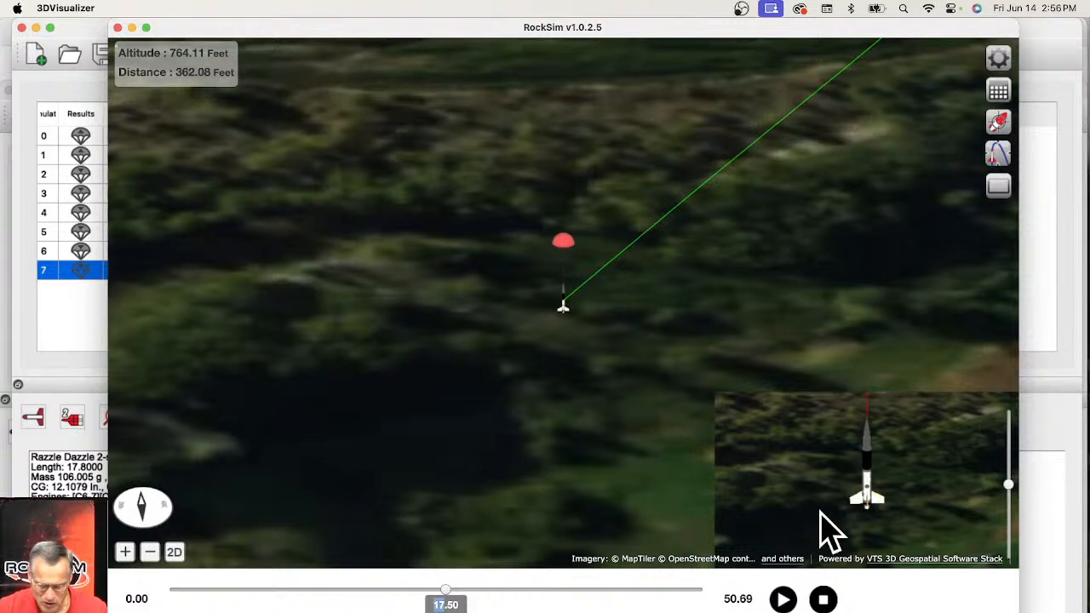
left_click(823, 599)
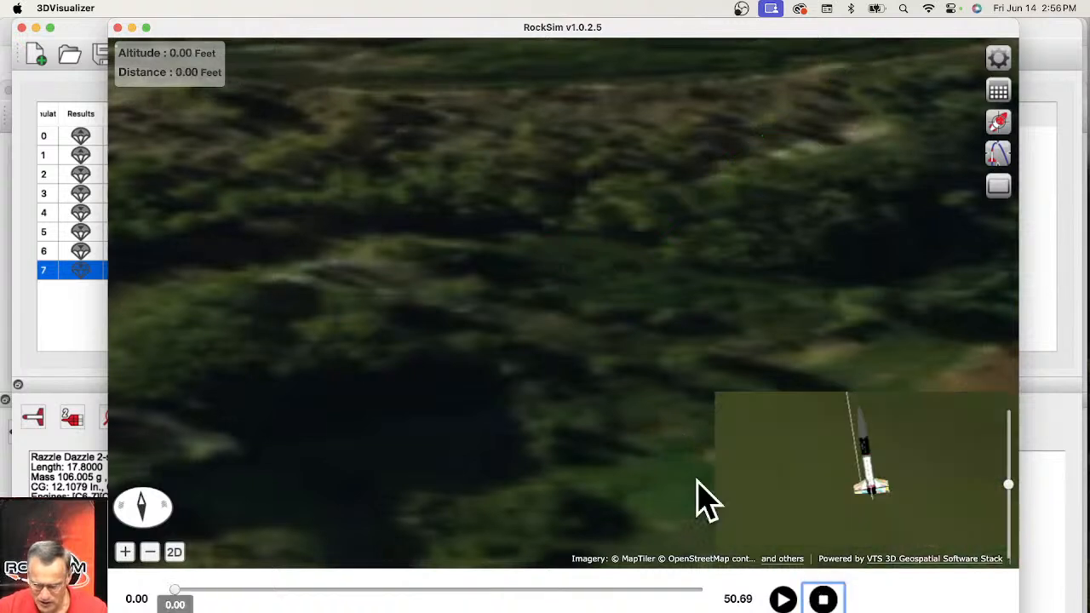
left_click(117, 28)
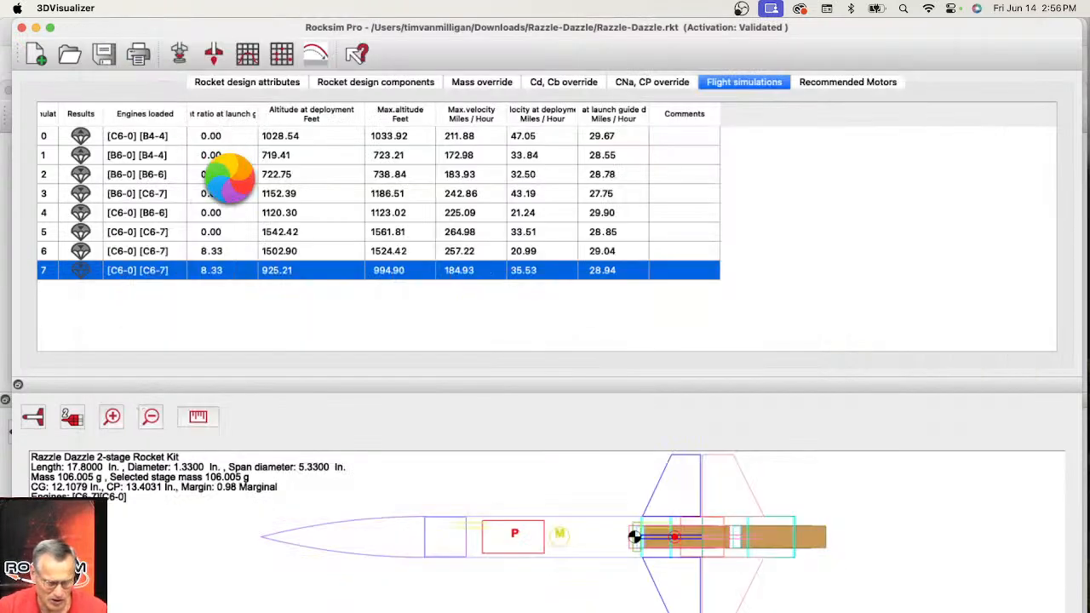
- Set the 12" Diameter Parachute's flight event to Never deploy in a new simulation, and run it with an enlarged 3D flight profile
left_click(174, 55)
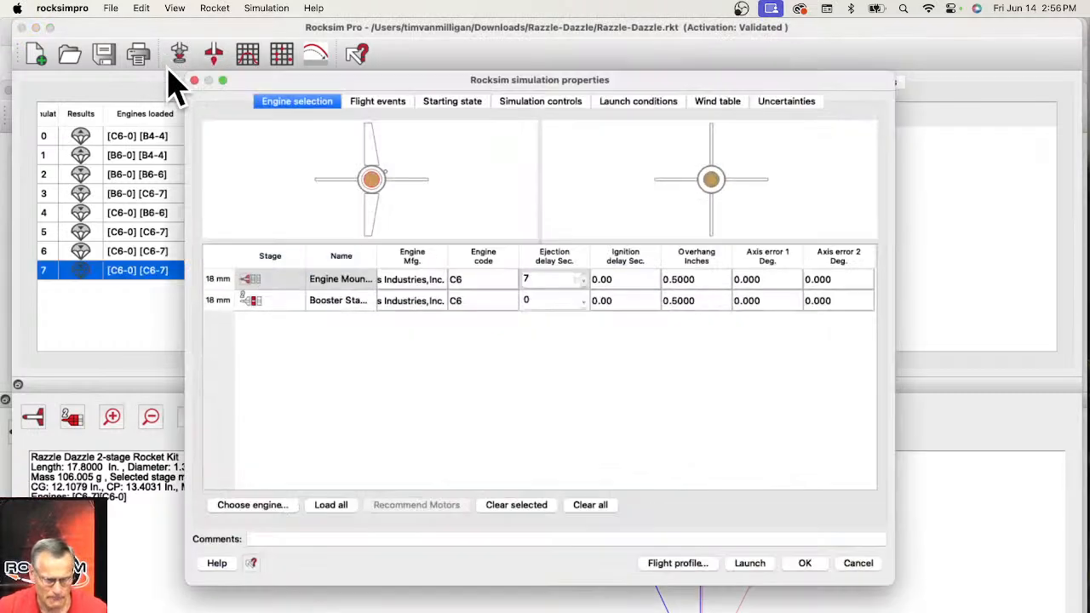
left_click(397, 102)
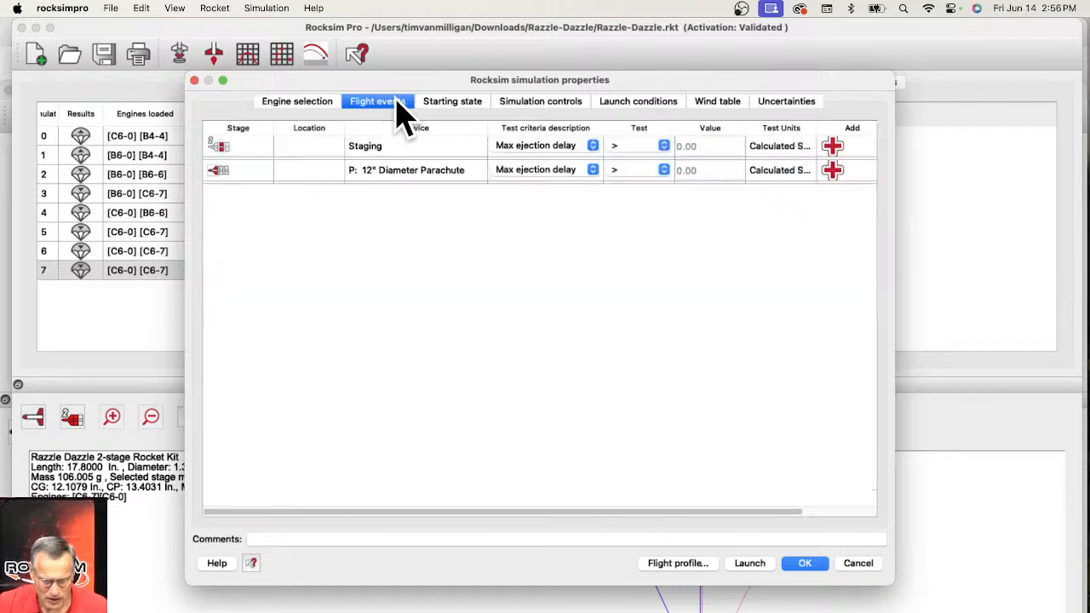
left_click(549, 170)
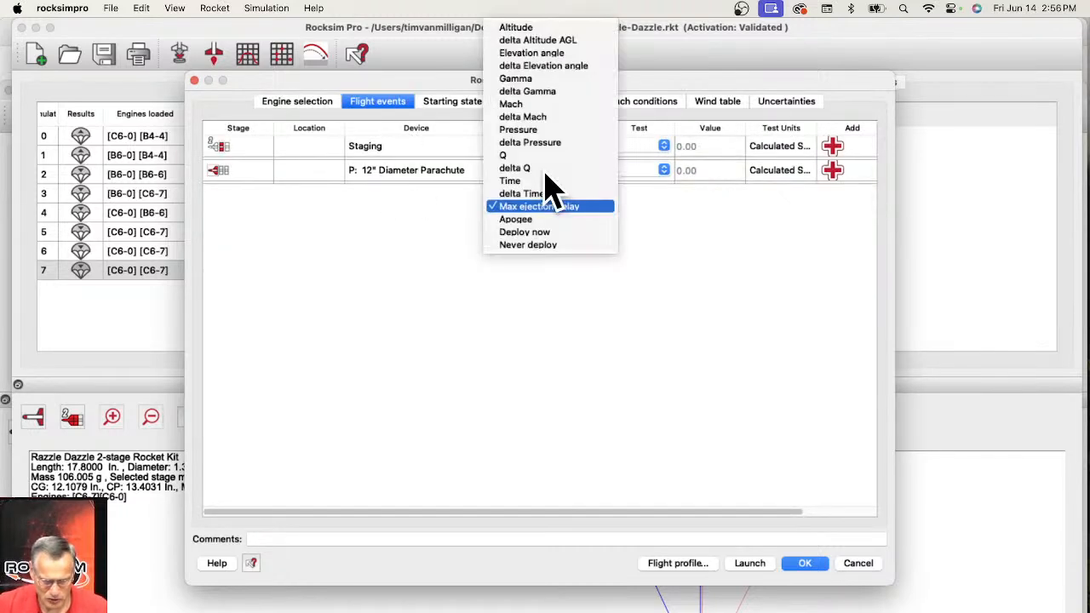
left_click(541, 245)
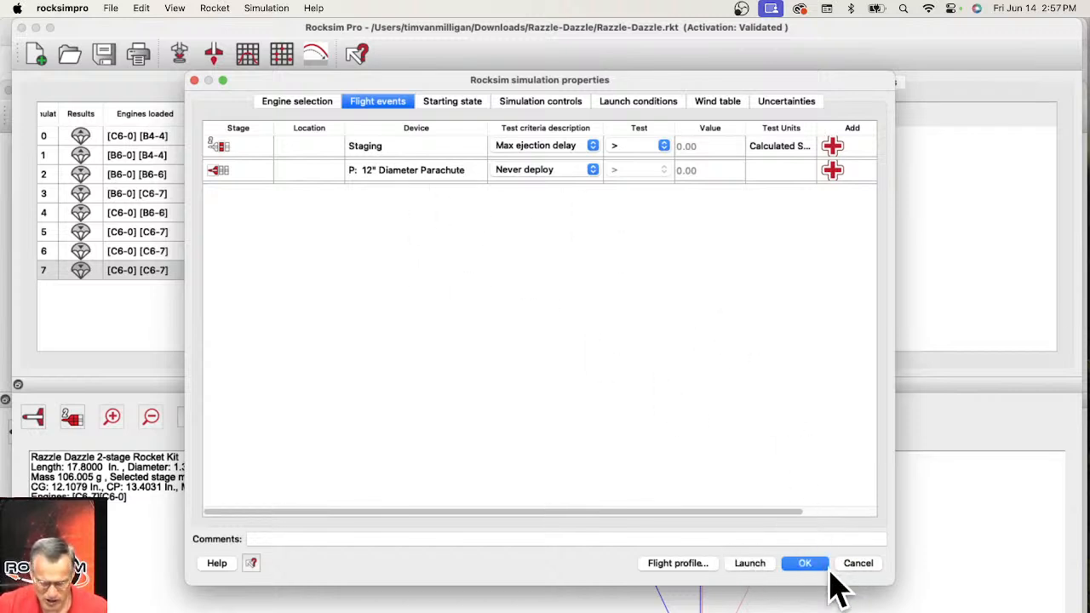
left_click(660, 563)
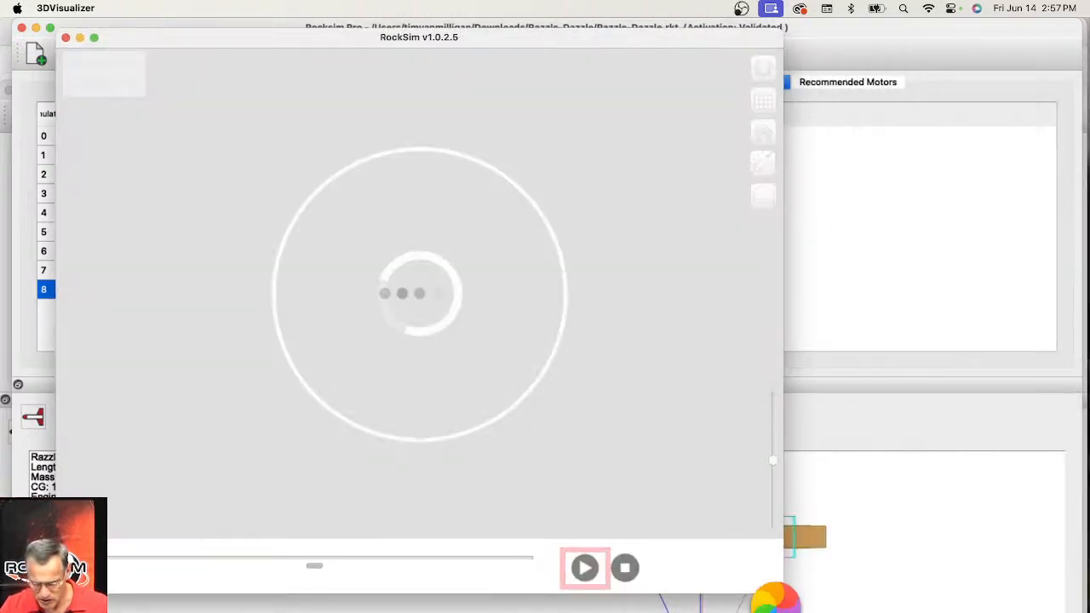
left_click_drag(774, 588, 1029, 608)
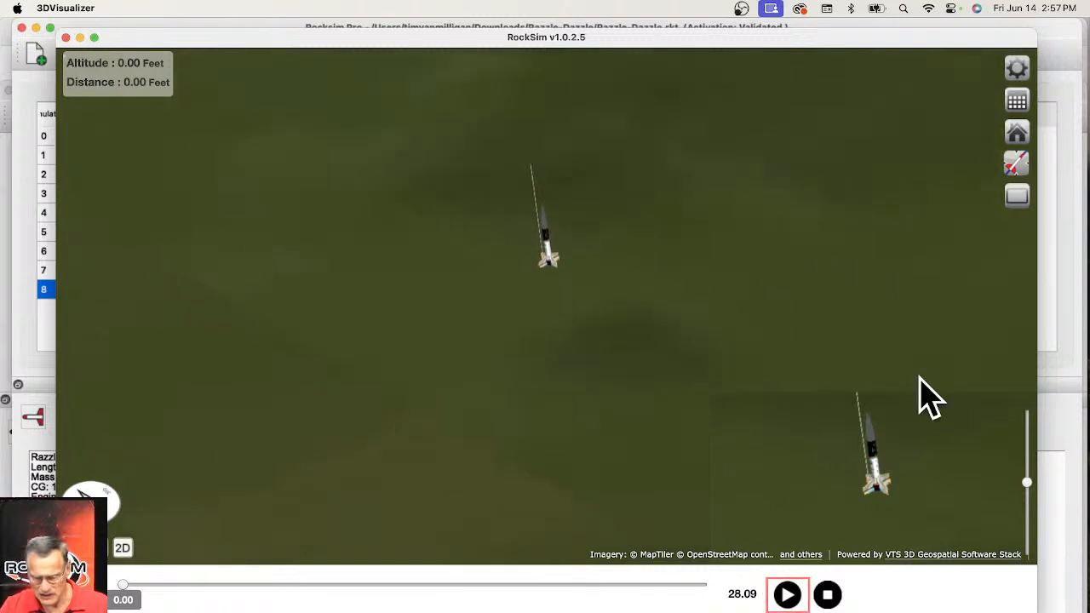
- Play the flight animation without parachute deployment, pause it, and advance it to 27.59 seconds
left_click(788, 595)
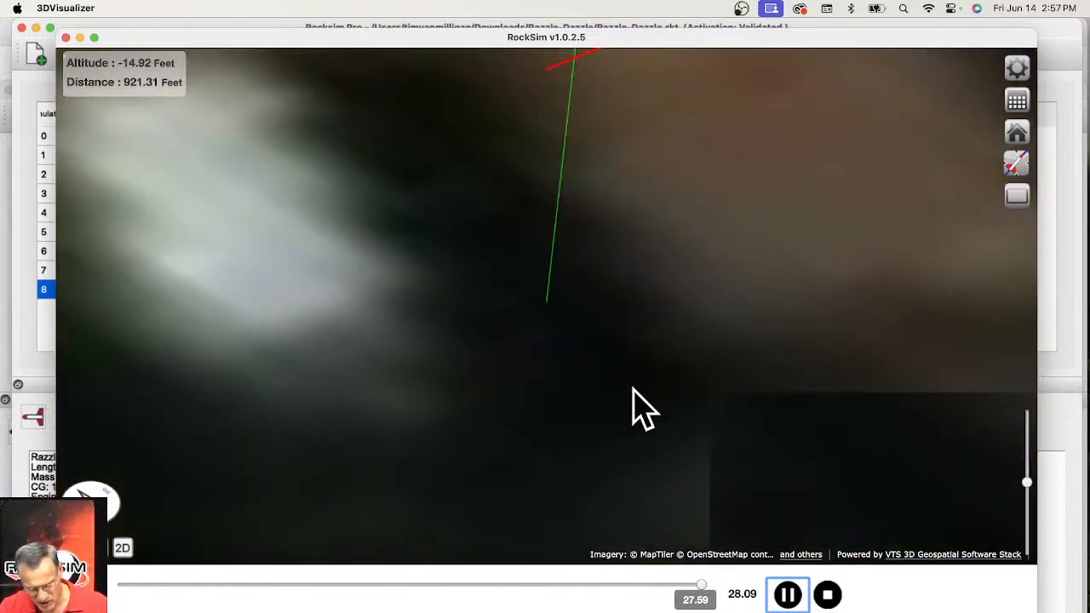
left_click(787, 593)
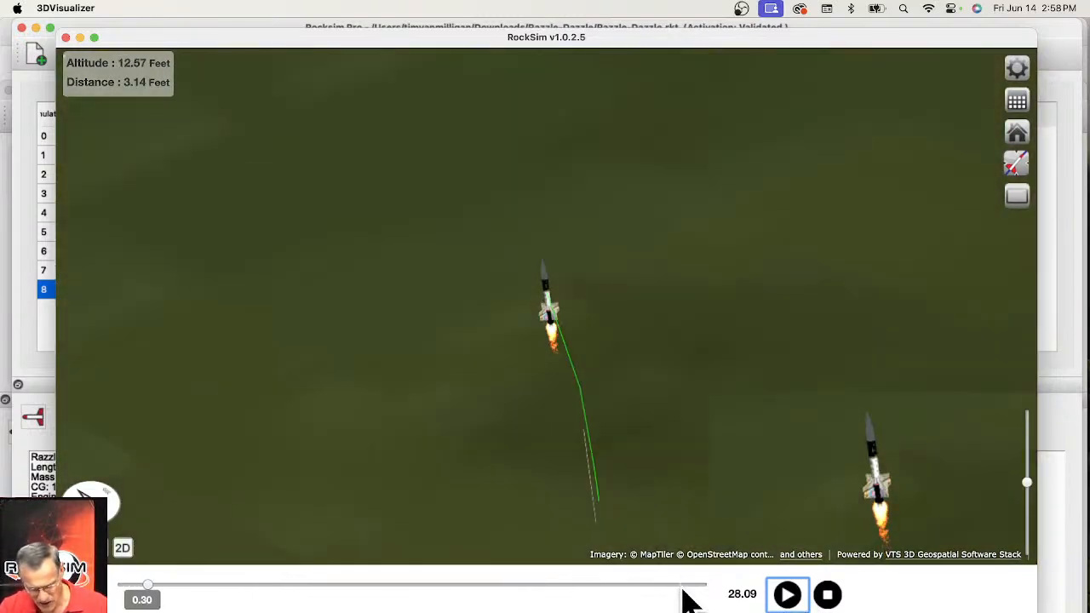
mouse_move(684, 587)
left_mouse_down()
mouse_move(713, 587)
mouse_move(700, 594)
left_mouse_up()
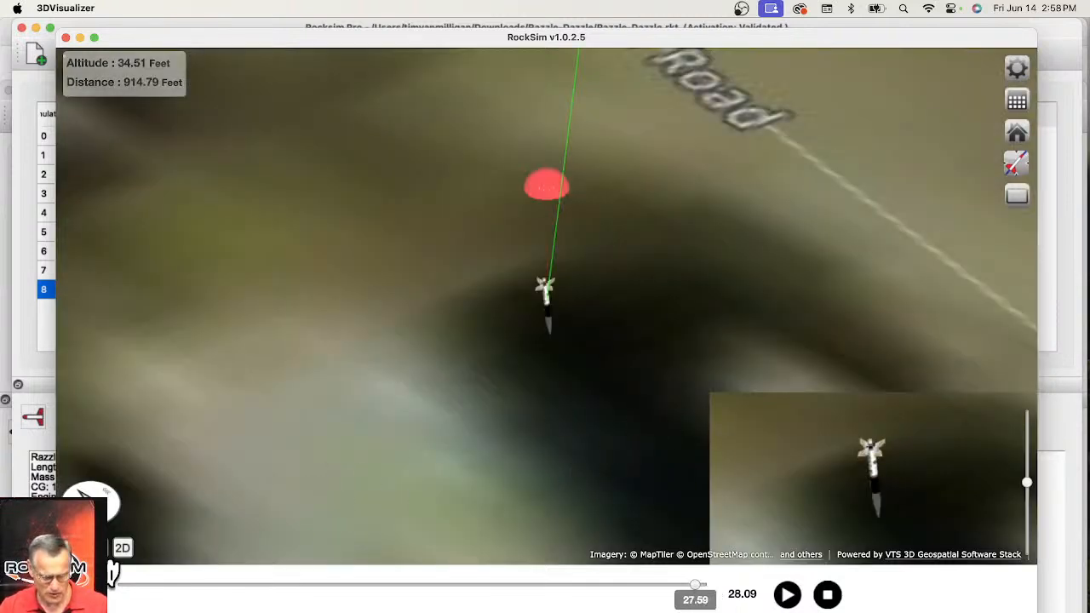
- Examine the complete trajectories and ground track from a wide overhead view of the launch area
scroll(546, 306, "down", 10)
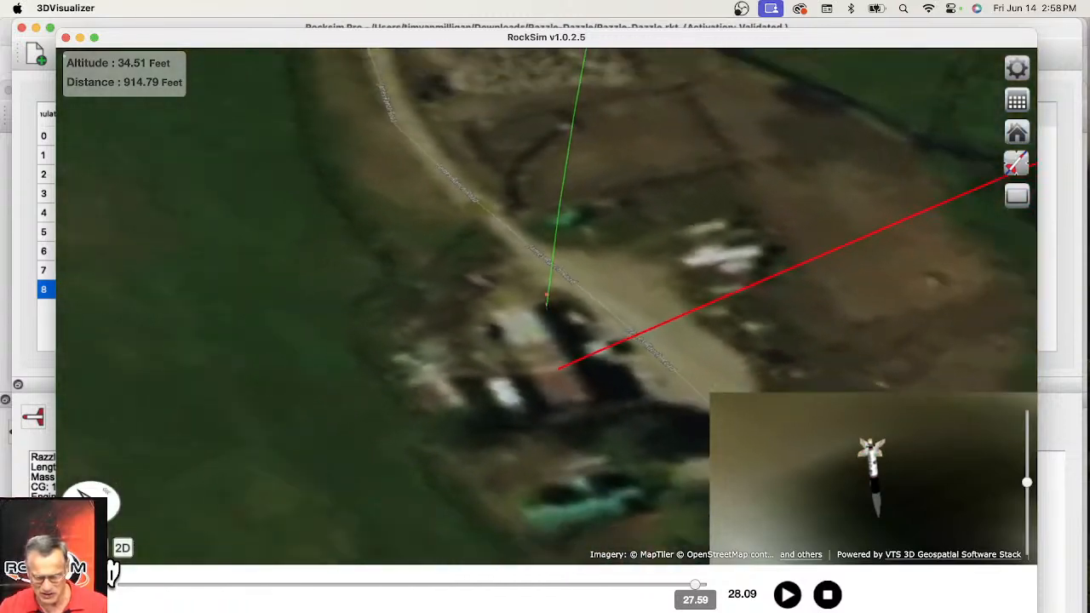
scroll(546, 307, "down", 3)
scroll(546, 306, "down", 10)
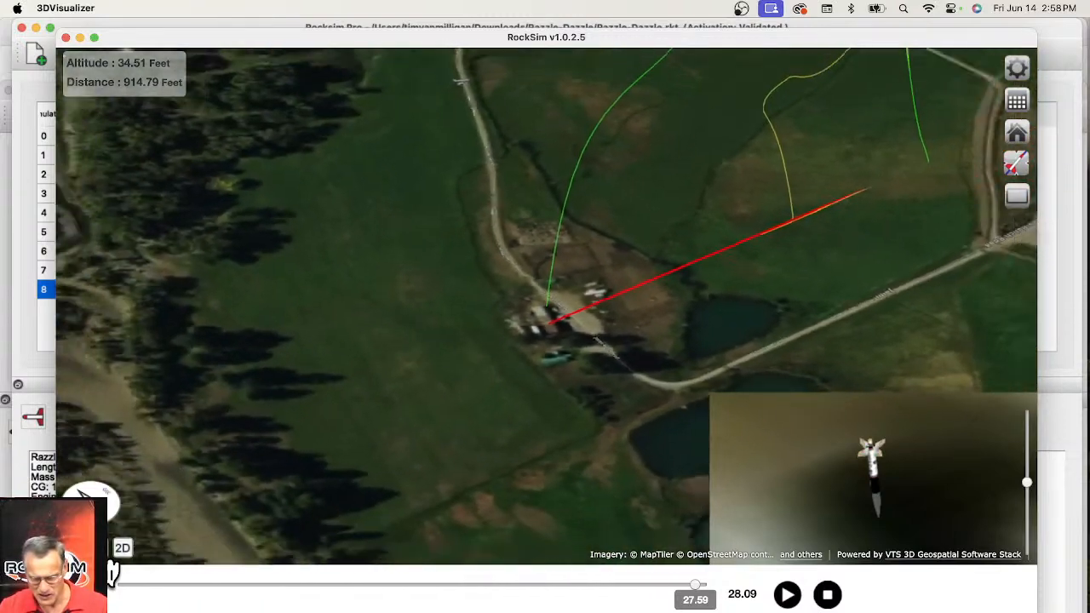
scroll(545, 353, "down", 5)
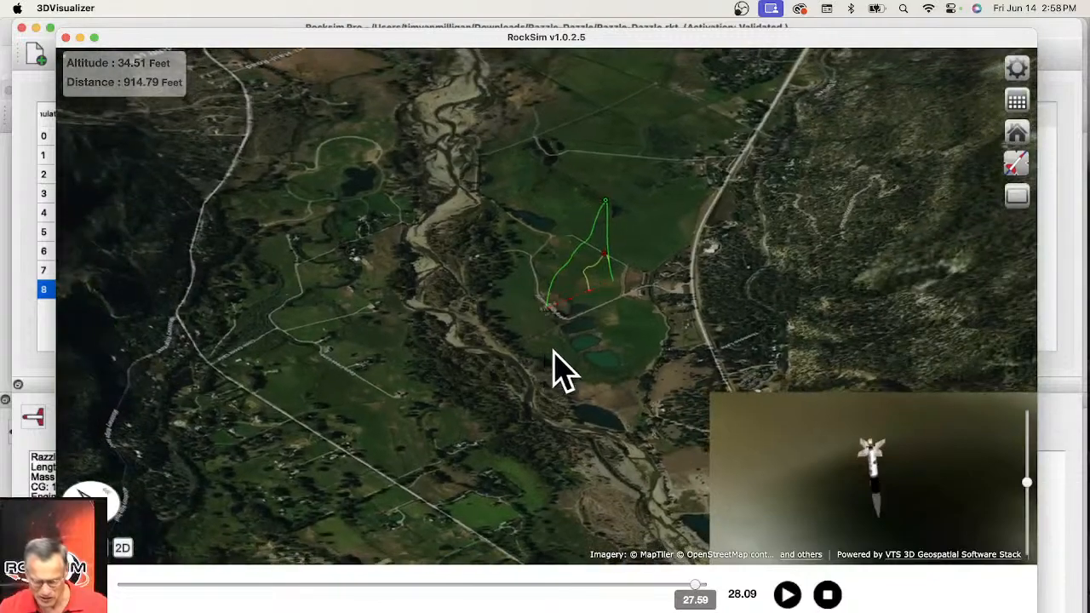
left_click_drag(590, 428, 408, 410)
scroll(596, 240, "up", 2)
scroll(624, 312, "up", 2)
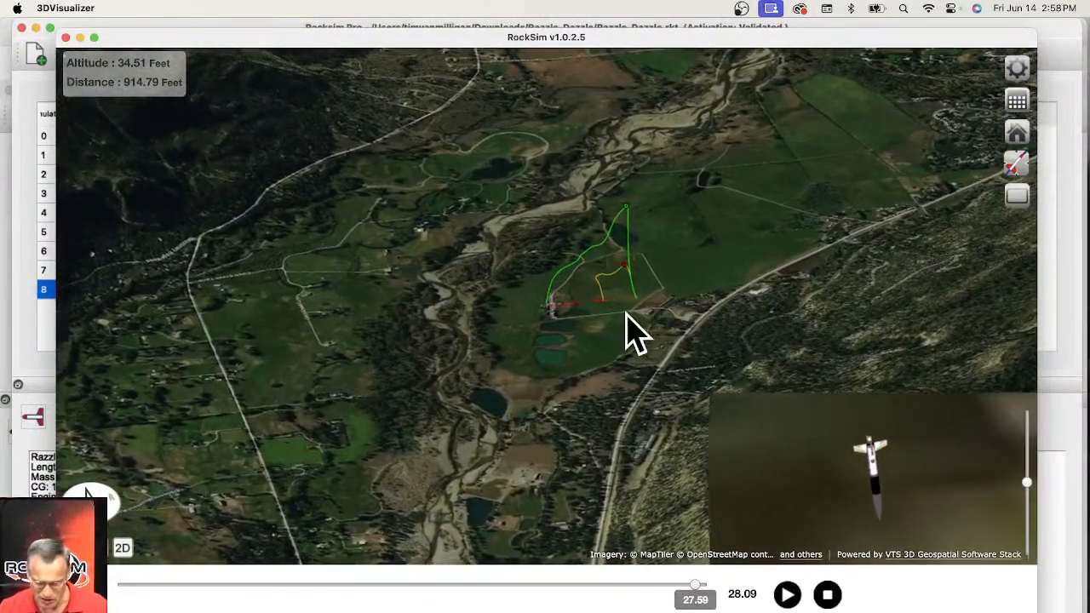
left_click_drag(651, 293, 600, 404)
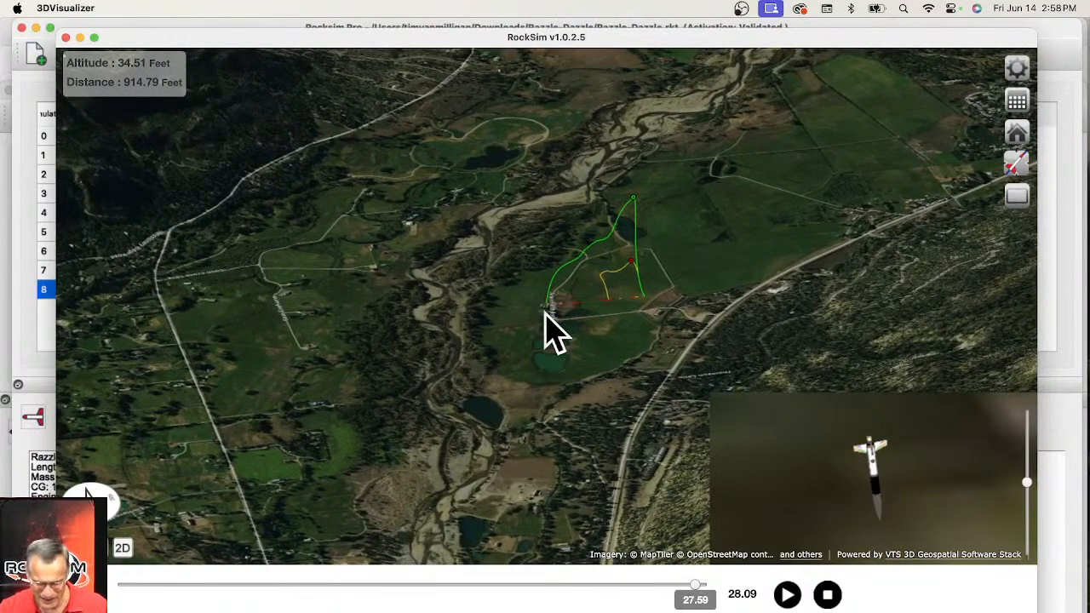
scroll(718, 372, "up", 5)
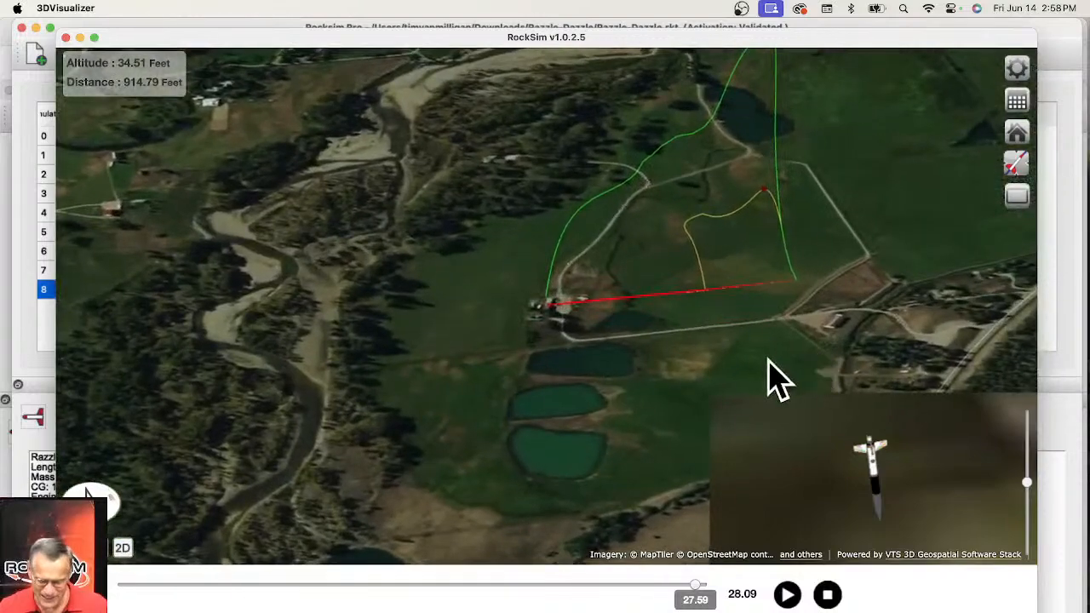
- Examine the shape of the descent path from lower side angles, and stop and close the flight profile
left_click_drag(769, 360, 593, 387)
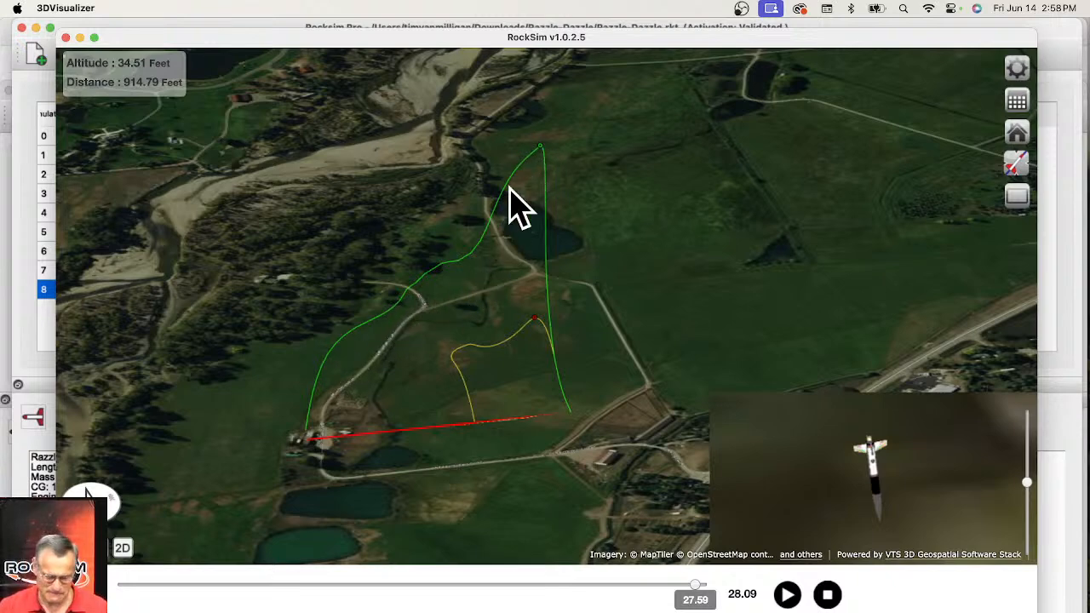
left_click_drag(509, 187, 569, 238)
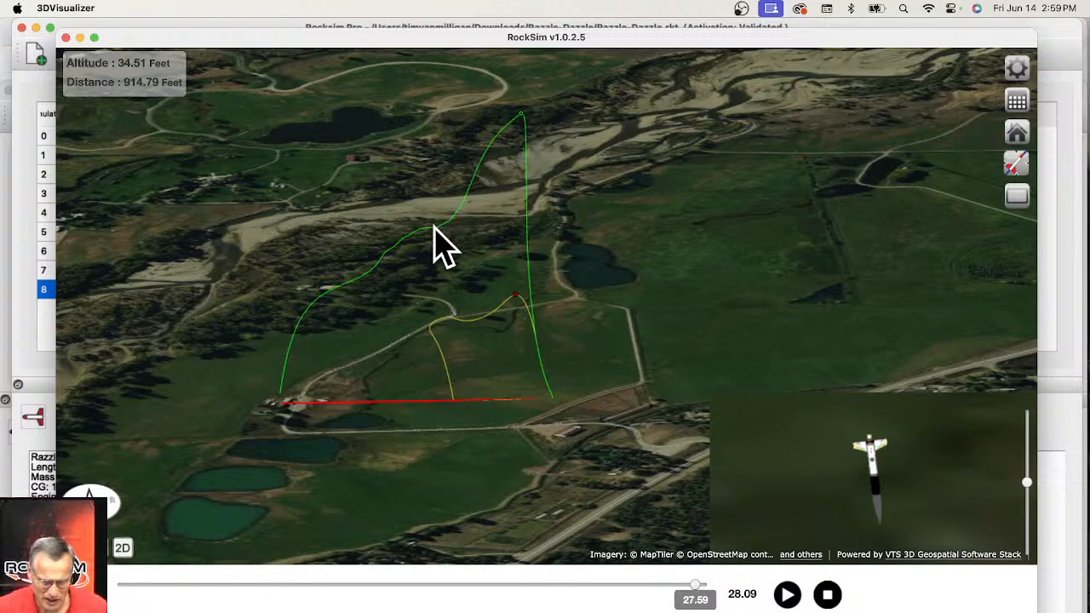
left_click_drag(433, 231, 414, 236)
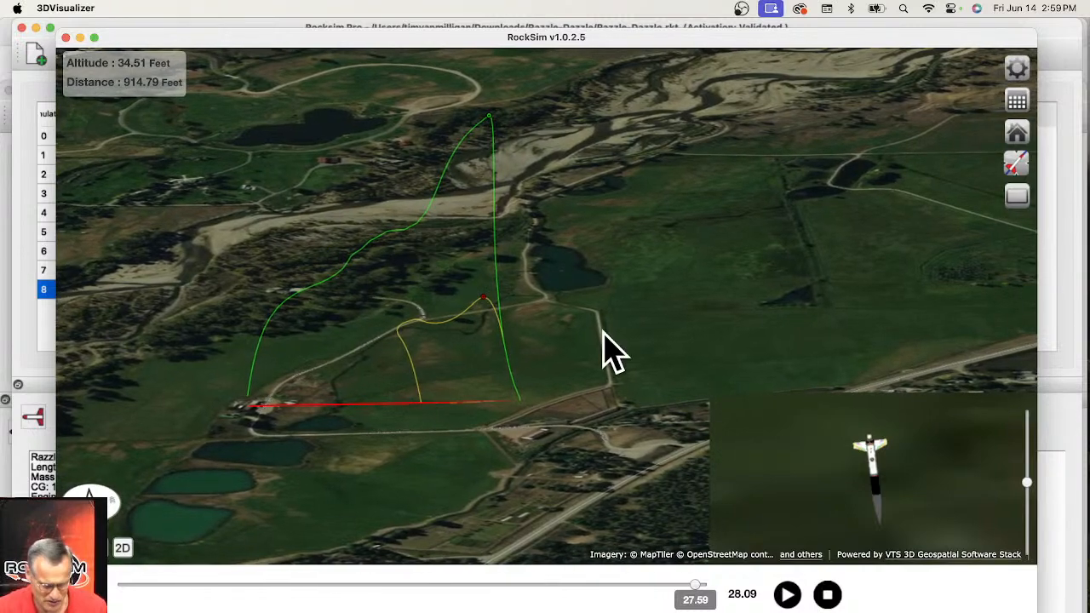
left_click_drag(602, 330, 608, 253)
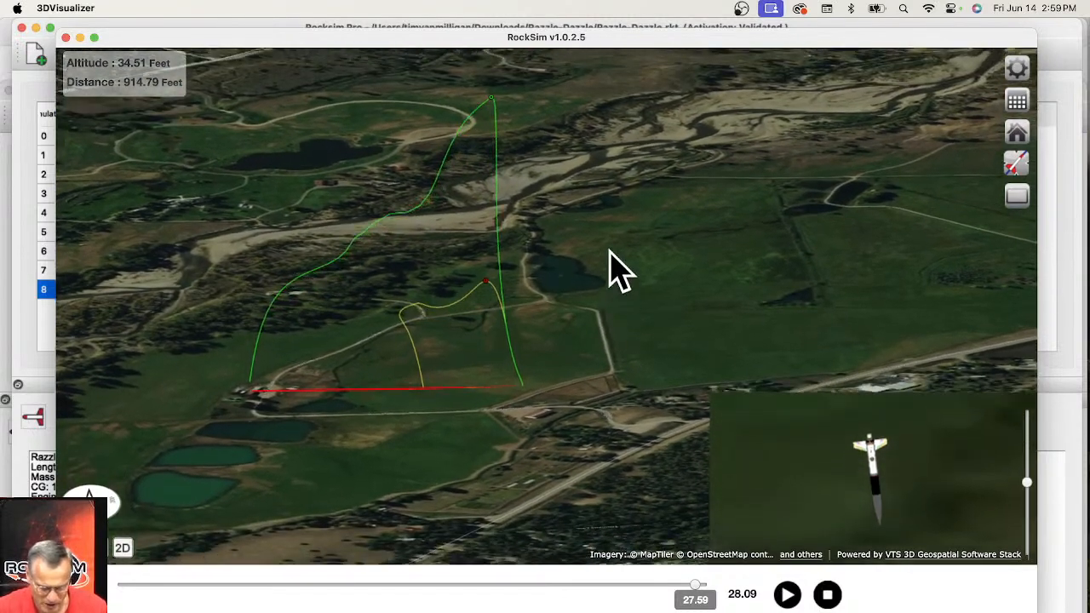
left_click_drag(565, 301, 502, 262)
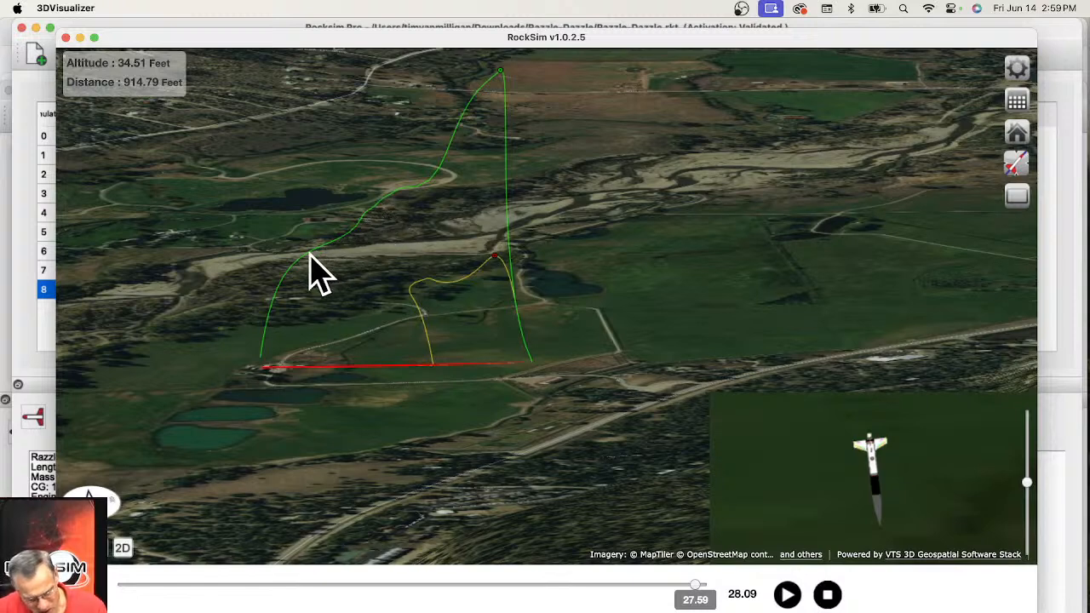
left_click(826, 596)
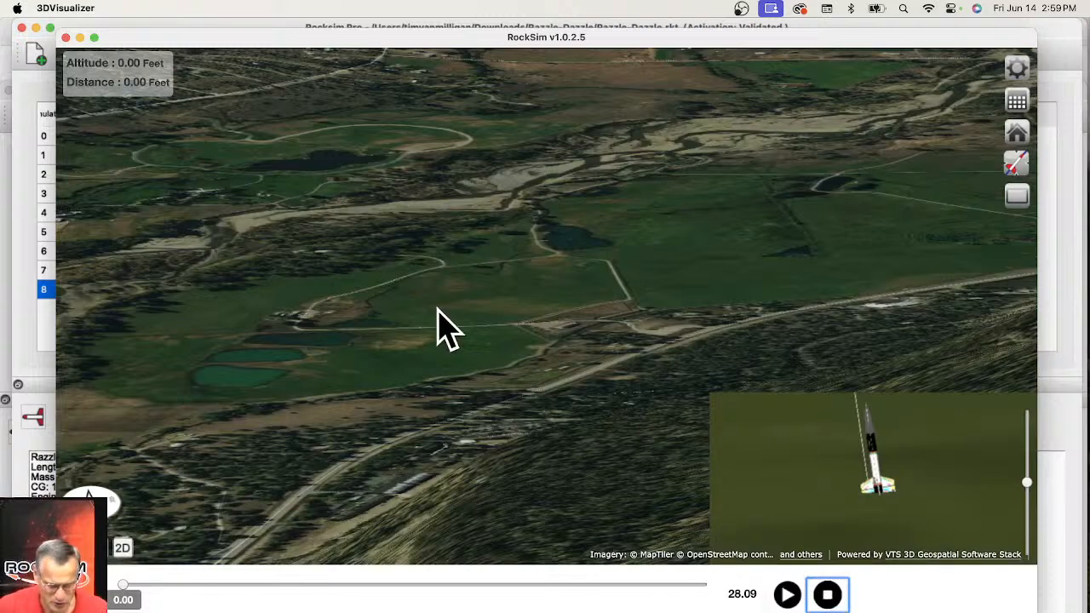
left_click(66, 39)
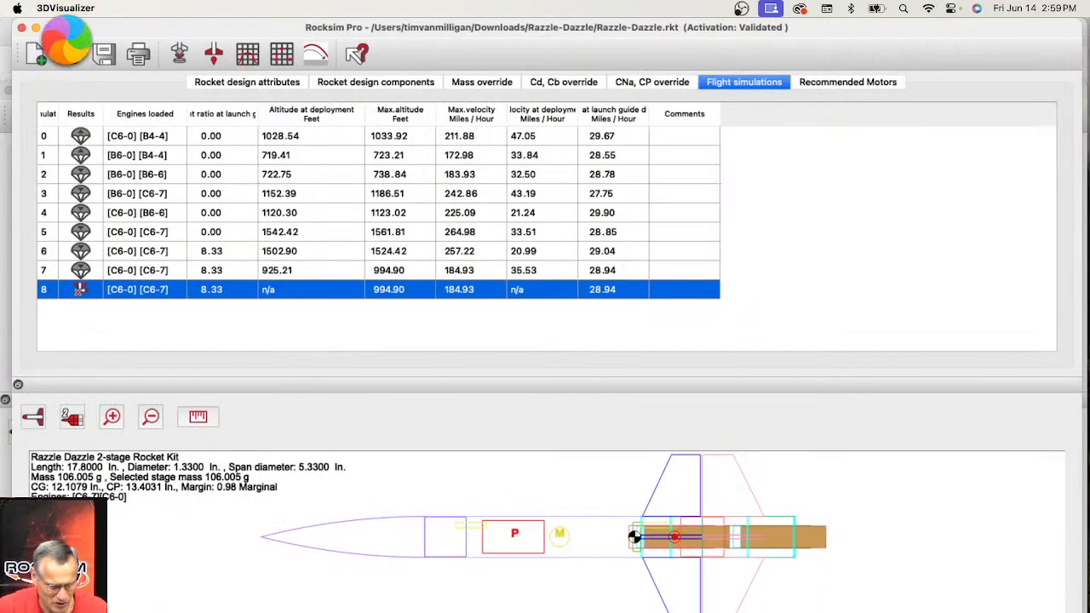
- Plot only Alt ASL against Time, clearing Relative velocity and Total thrust from the axes, and close the graph
left_click(248, 57)
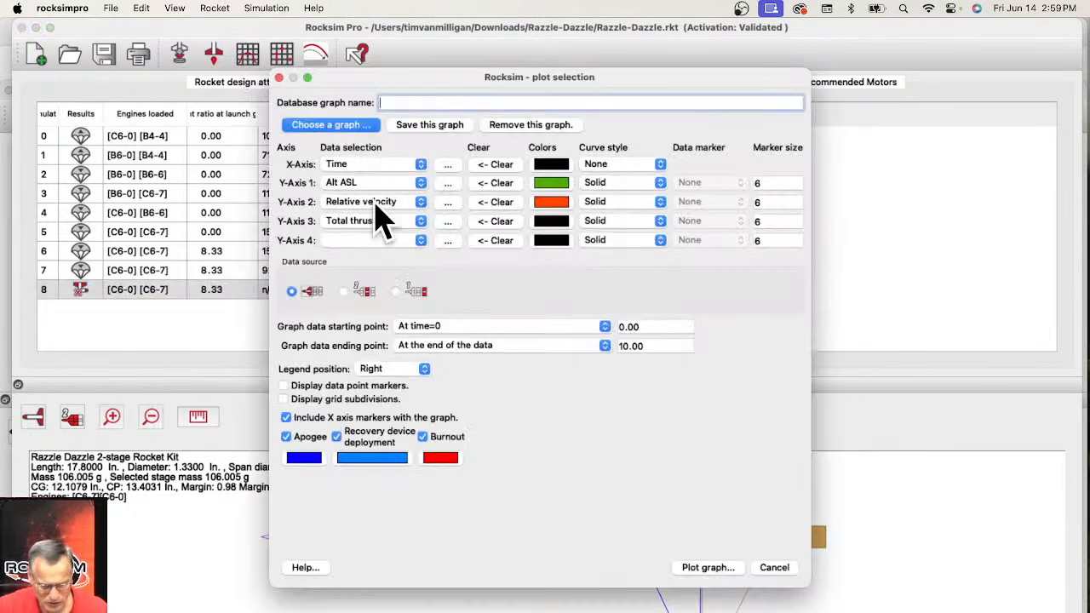
left_click(495, 202)
left_click(495, 220)
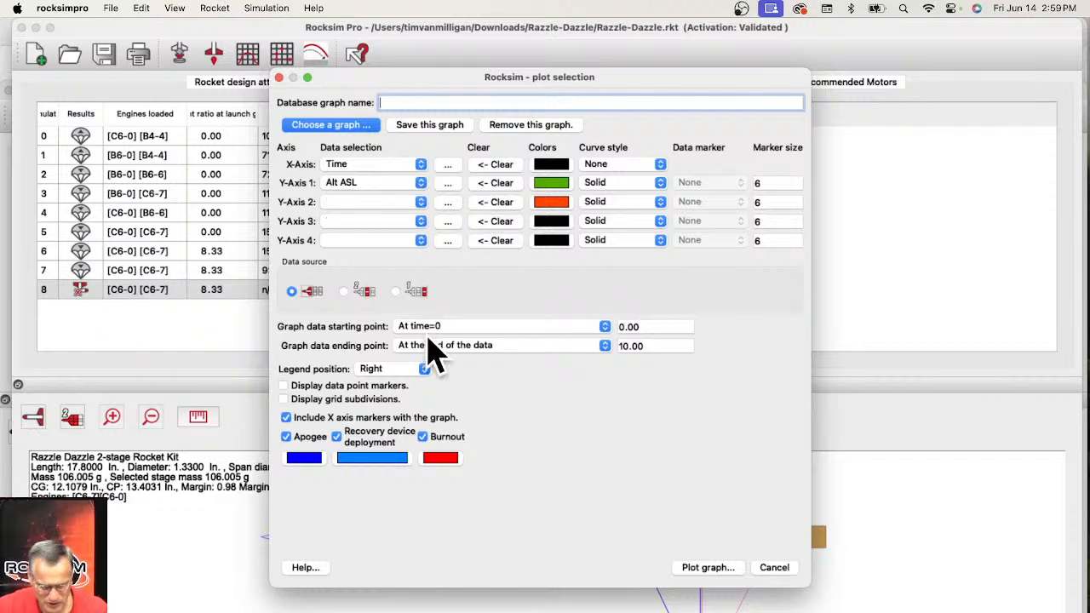
left_click(715, 570)
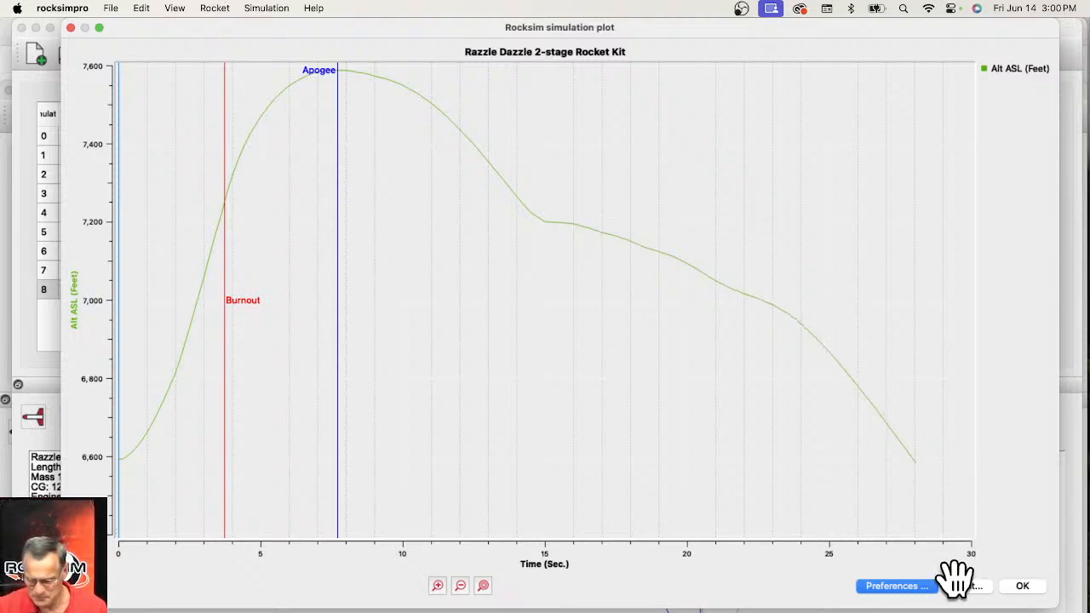
left_click(1021, 586)
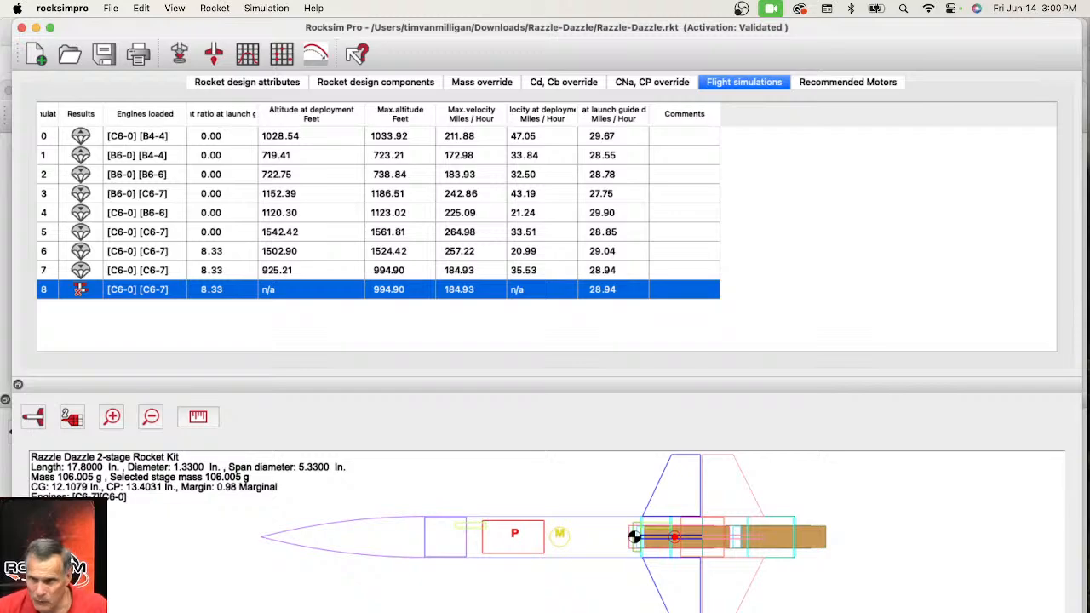
key("super+Tab")
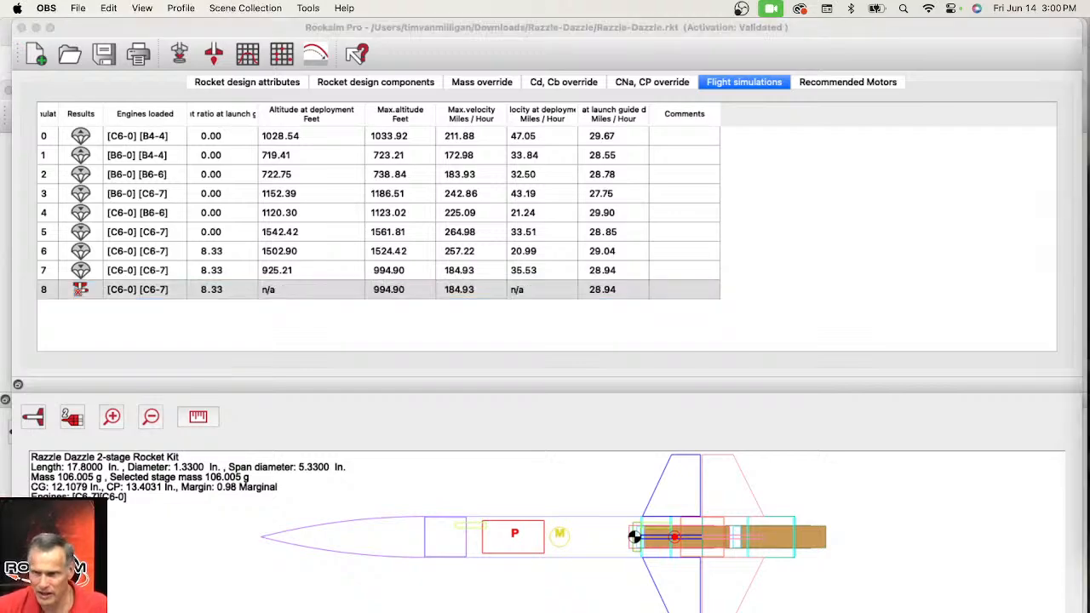